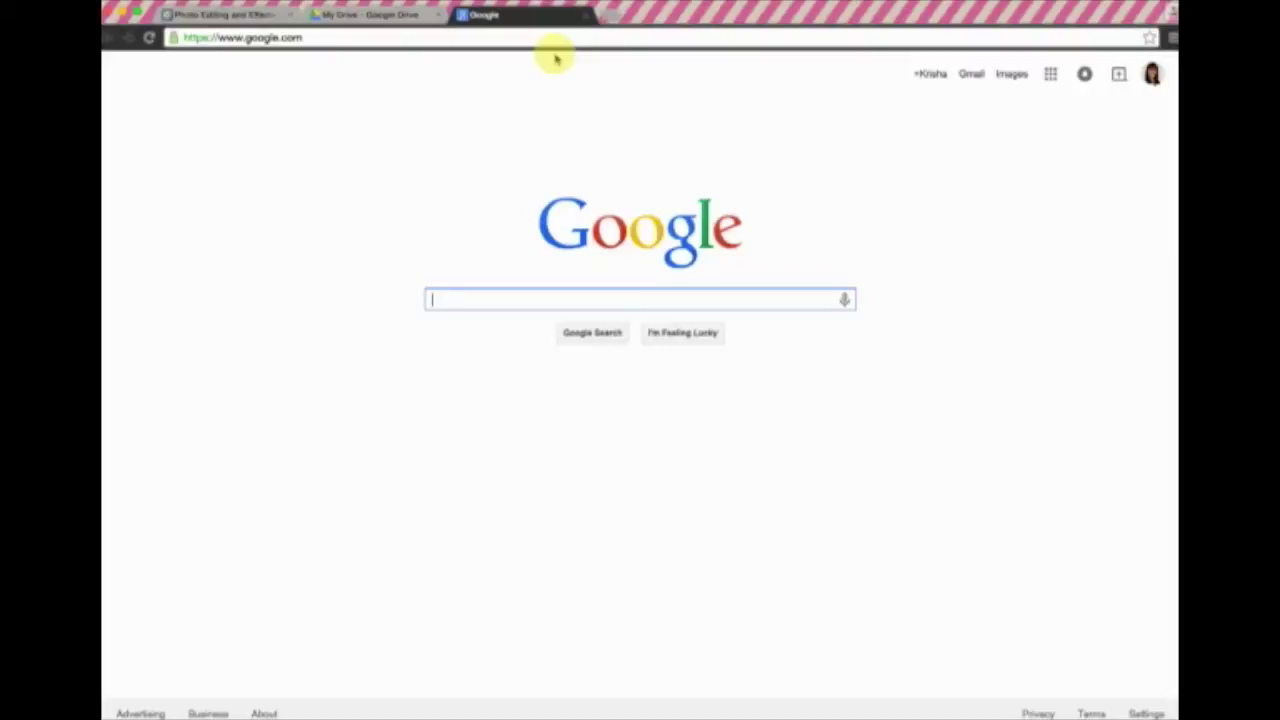
Search Google for "andy warhol" and show the image results.
{"action": "type", "text": "andy warhol"}
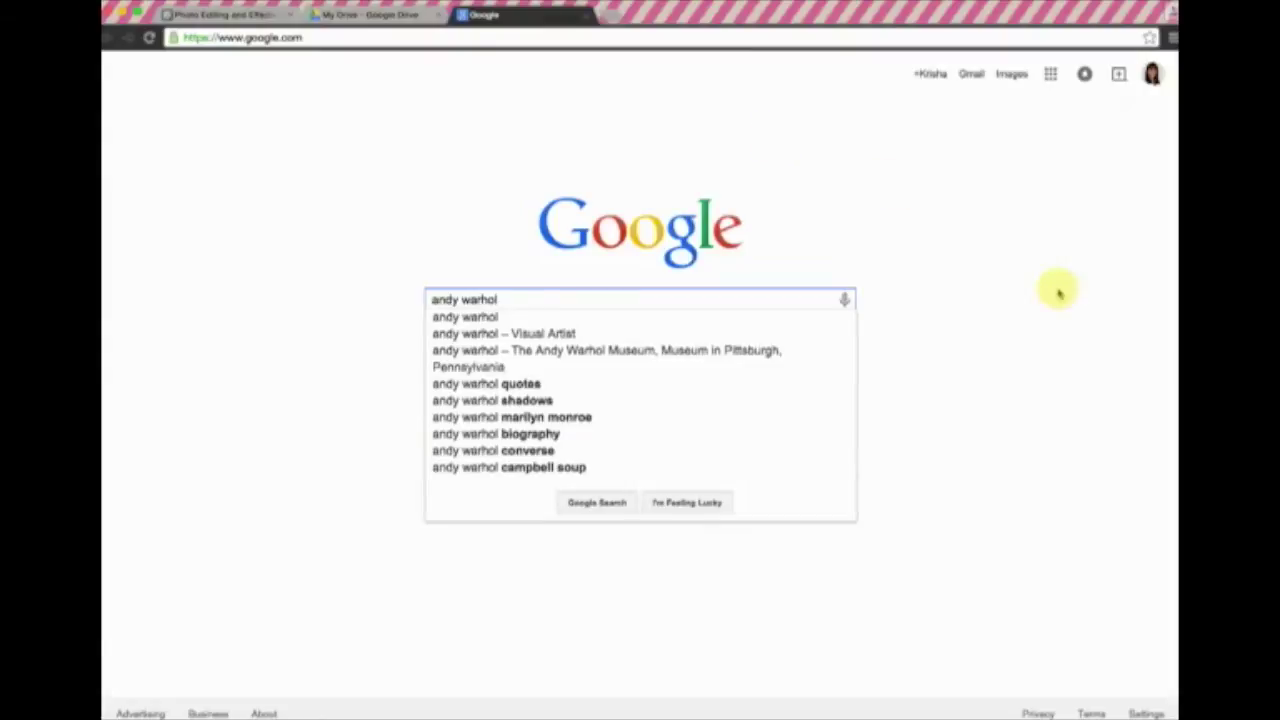
{"action": "left_click", "coordinate": [990, 334]}
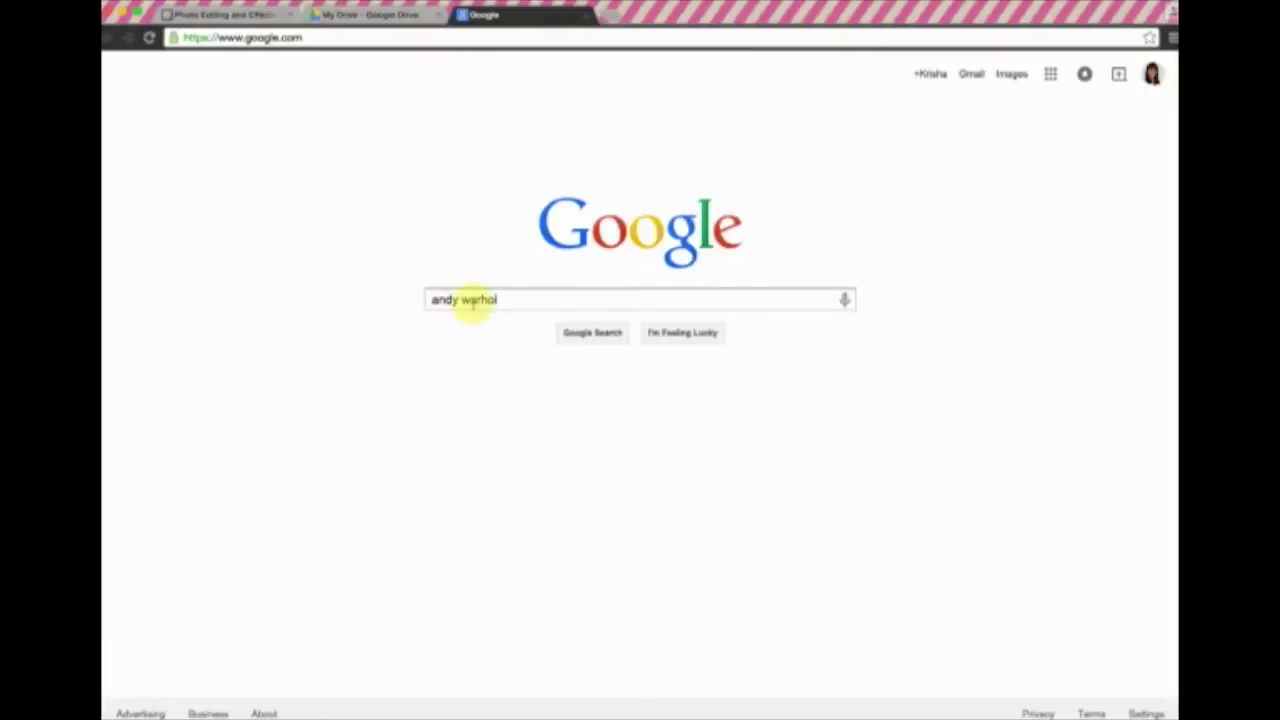
{"action": "left_click", "coordinate": [510, 300]}
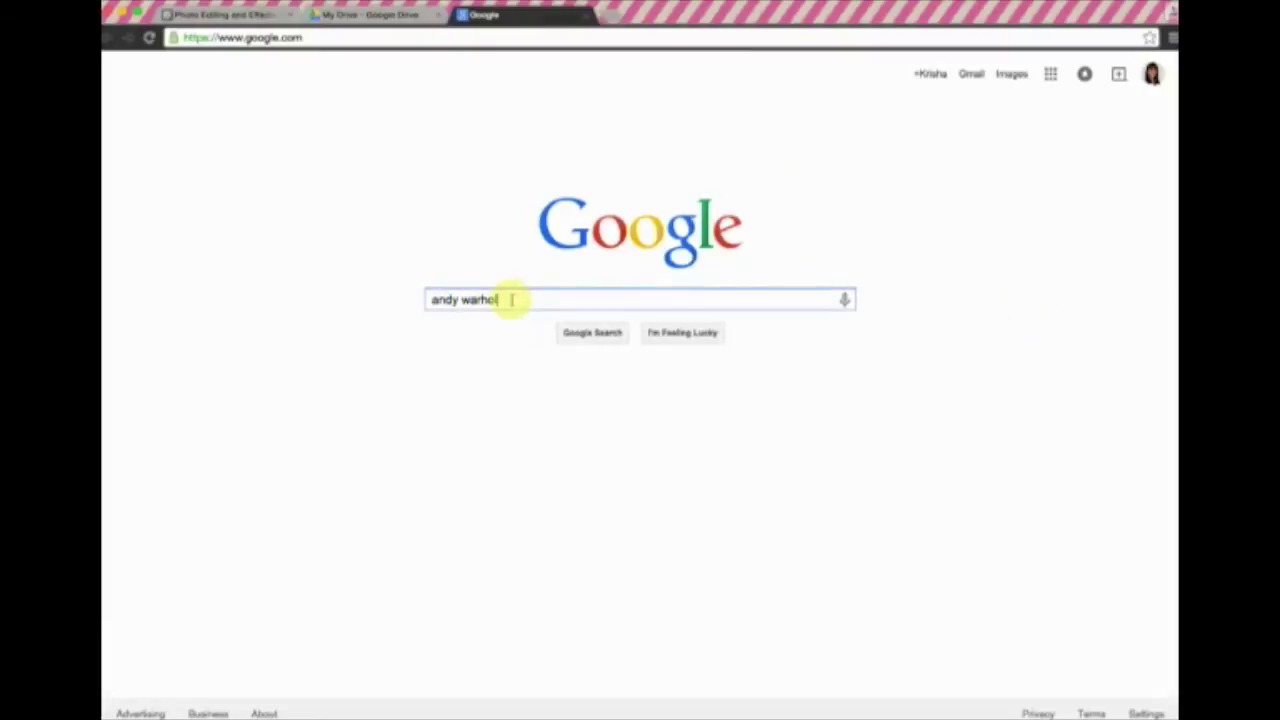
{"action": "key", "text": "Return"}
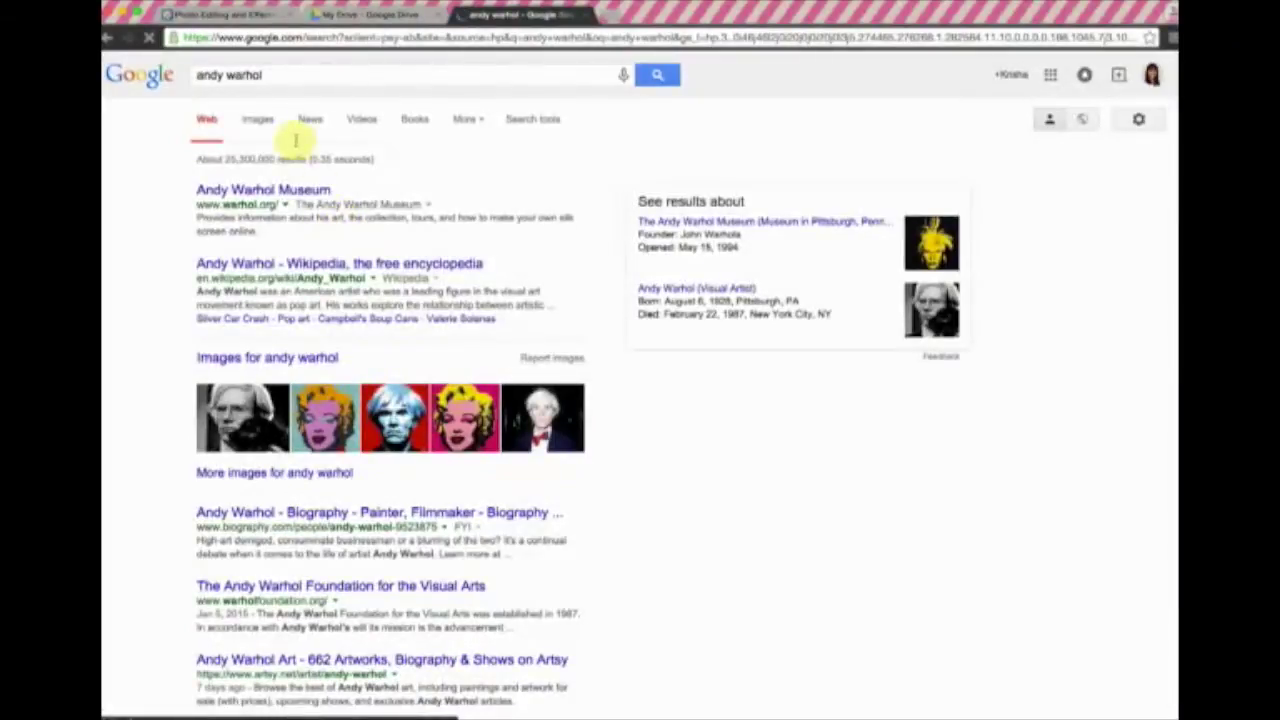
{"action": "left_click", "coordinate": [258, 120]}
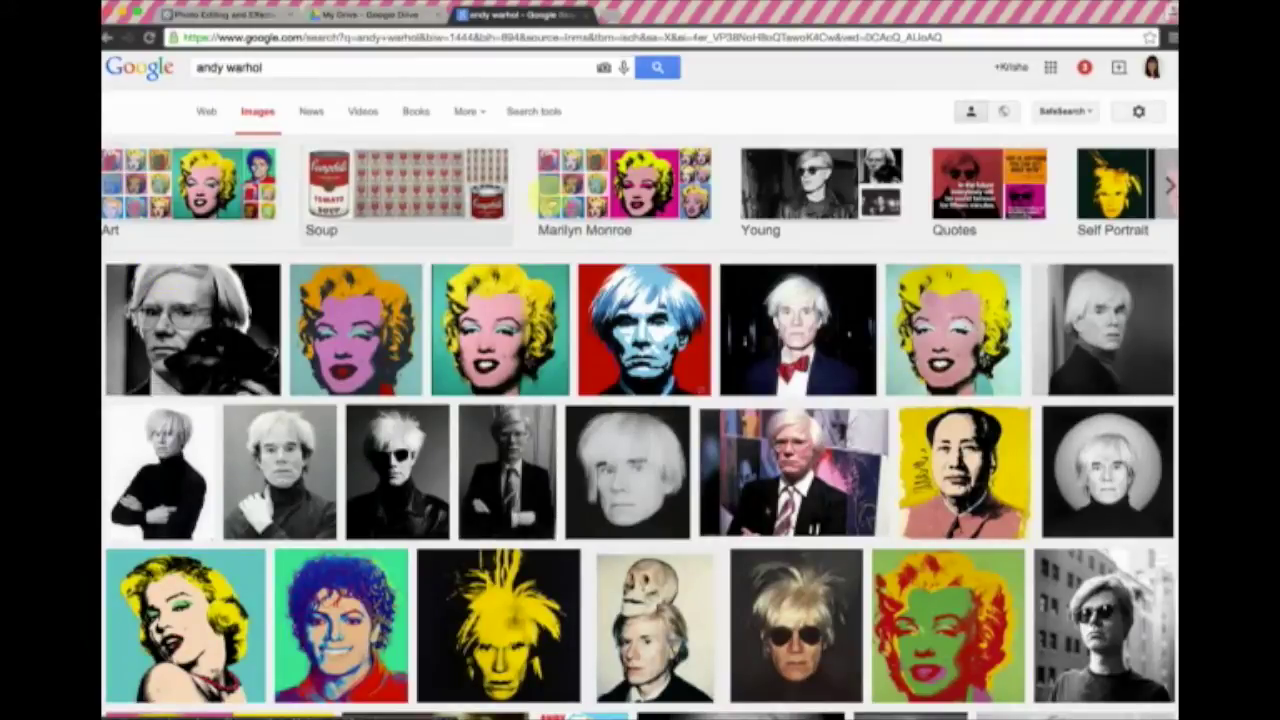
Look through the Marilyn Monroe category of the Andy Warhol image results.
{"action": "left_click", "coordinate": [612, 196]}
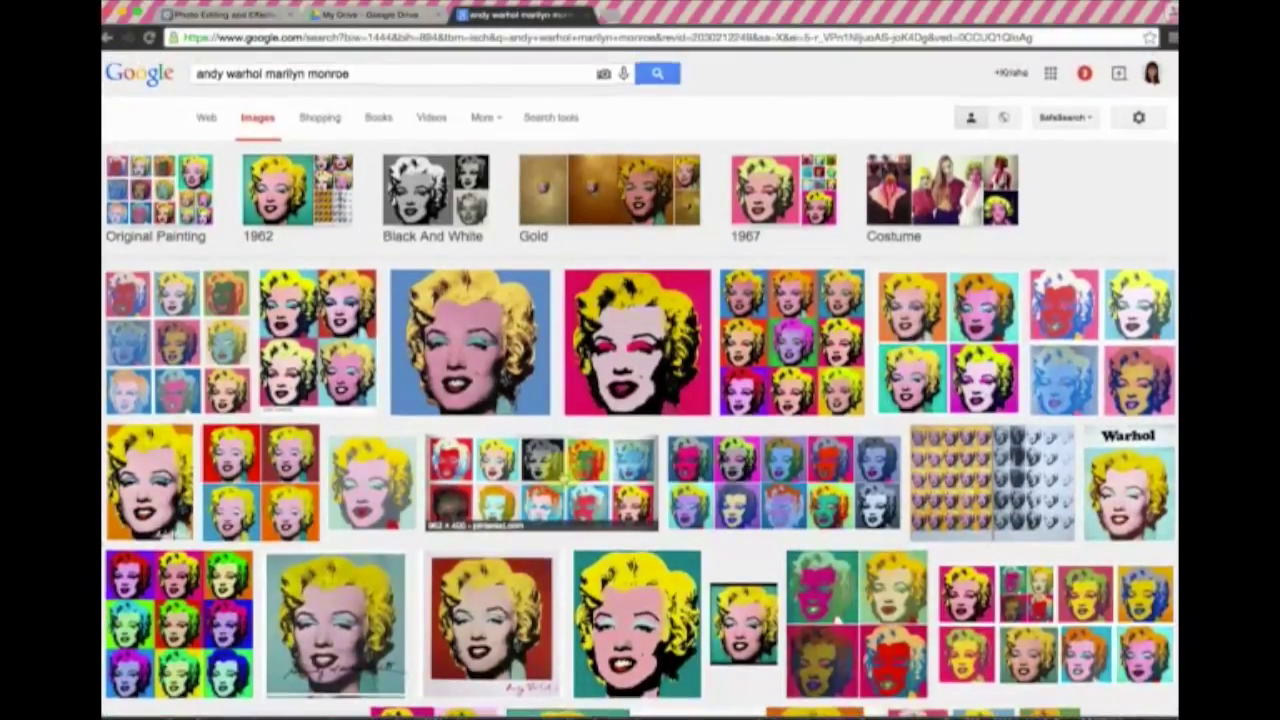
{"action": "scroll", "coordinate": [564, 482], "scroll_direction": "down", "scroll_amount": 5}
{"action": "scroll", "coordinate": [564, 482], "scroll_direction": "down", "scroll_amount": 2}
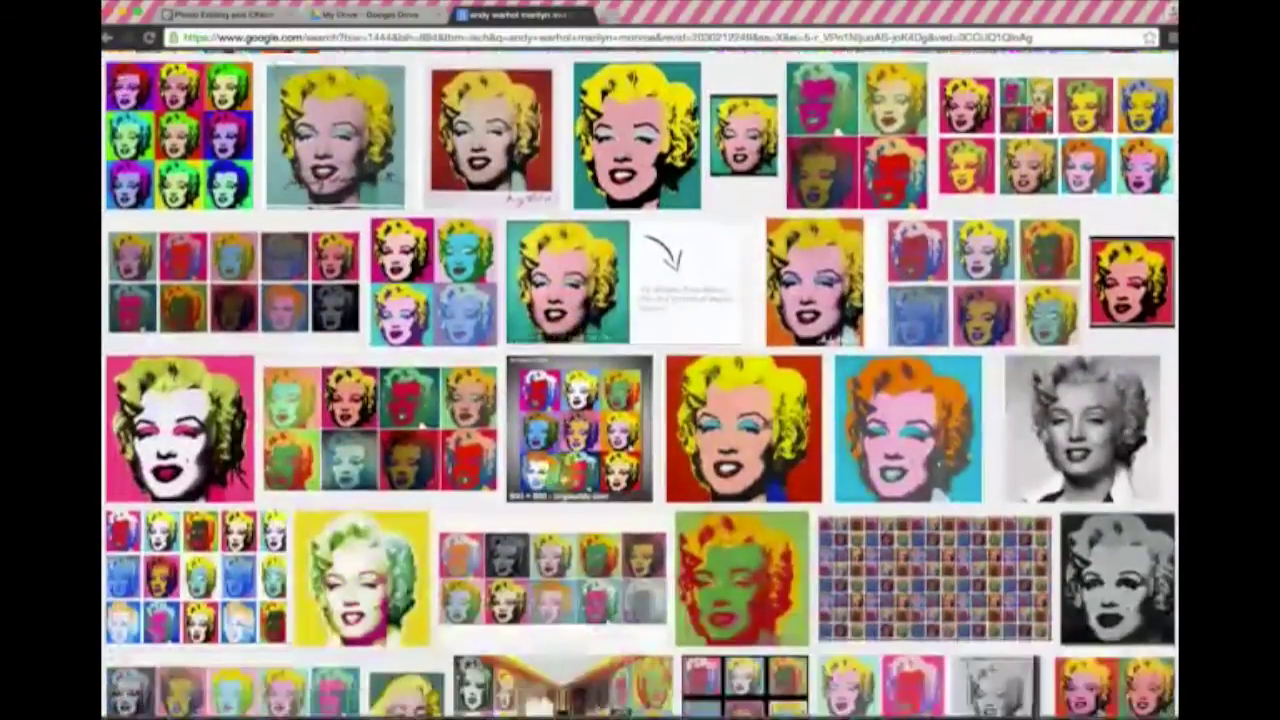
{"action": "scroll", "coordinate": [564, 482], "scroll_direction": "up", "scroll_amount": 8}
Return to the Andy Warhol image results and look through the Soup category.
{"action": "left_click", "coordinate": [107, 37]}
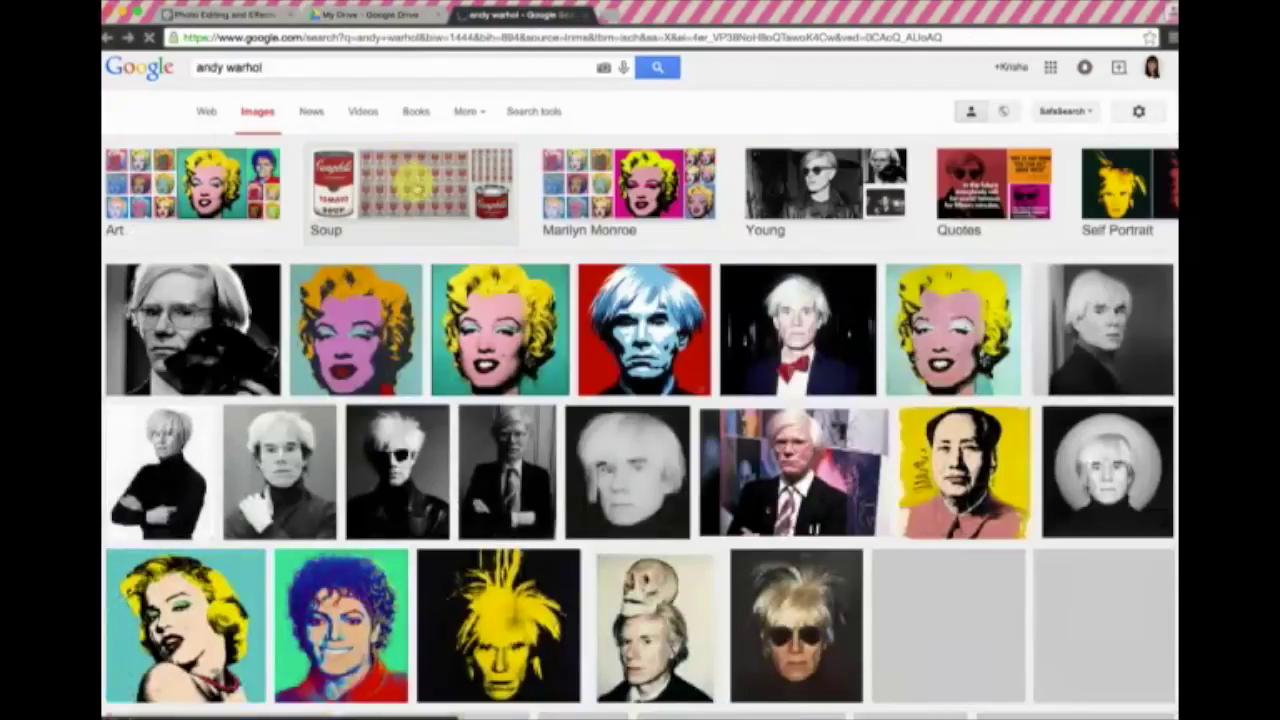
{"action": "left_click", "coordinate": [413, 182]}
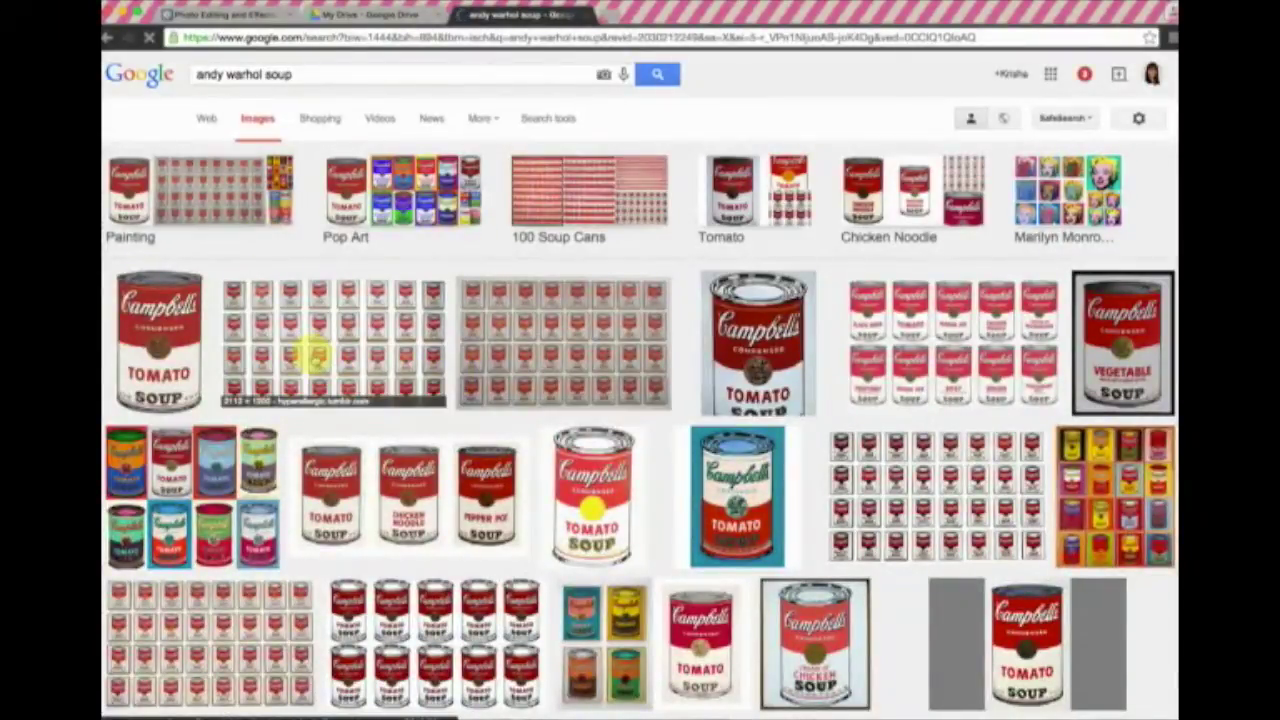
{"action": "scroll", "coordinate": [315, 355], "scroll_direction": "down", "scroll_amount": 2}
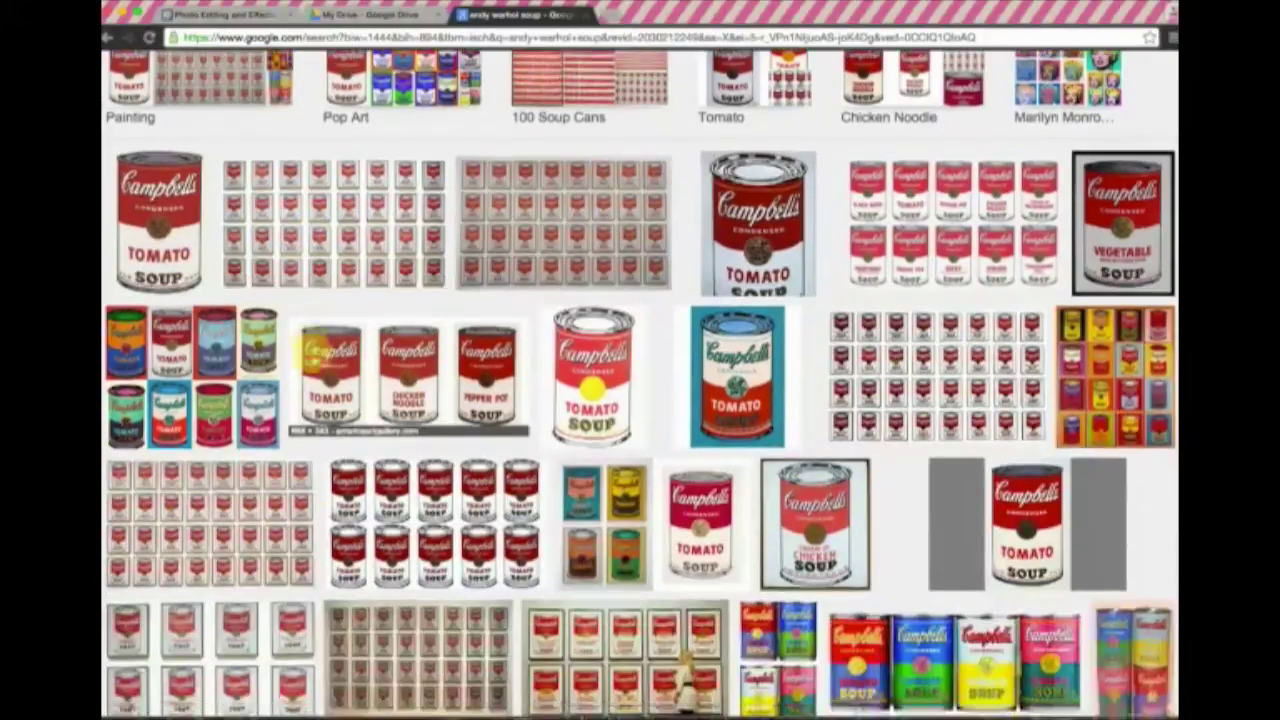
{"action": "scroll", "coordinate": [313, 350], "scroll_direction": "down", "scroll_amount": 8}
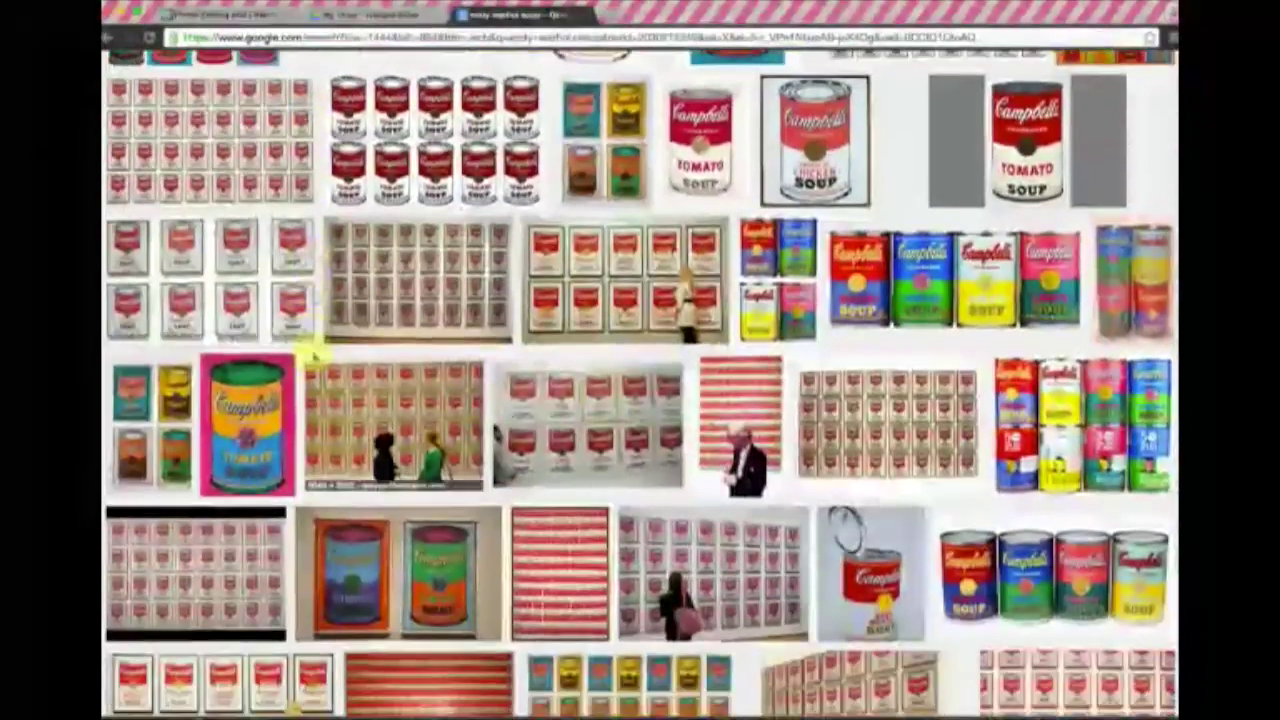
{"action": "scroll", "coordinate": [313, 350], "scroll_direction": "down", "scroll_amount": 5}
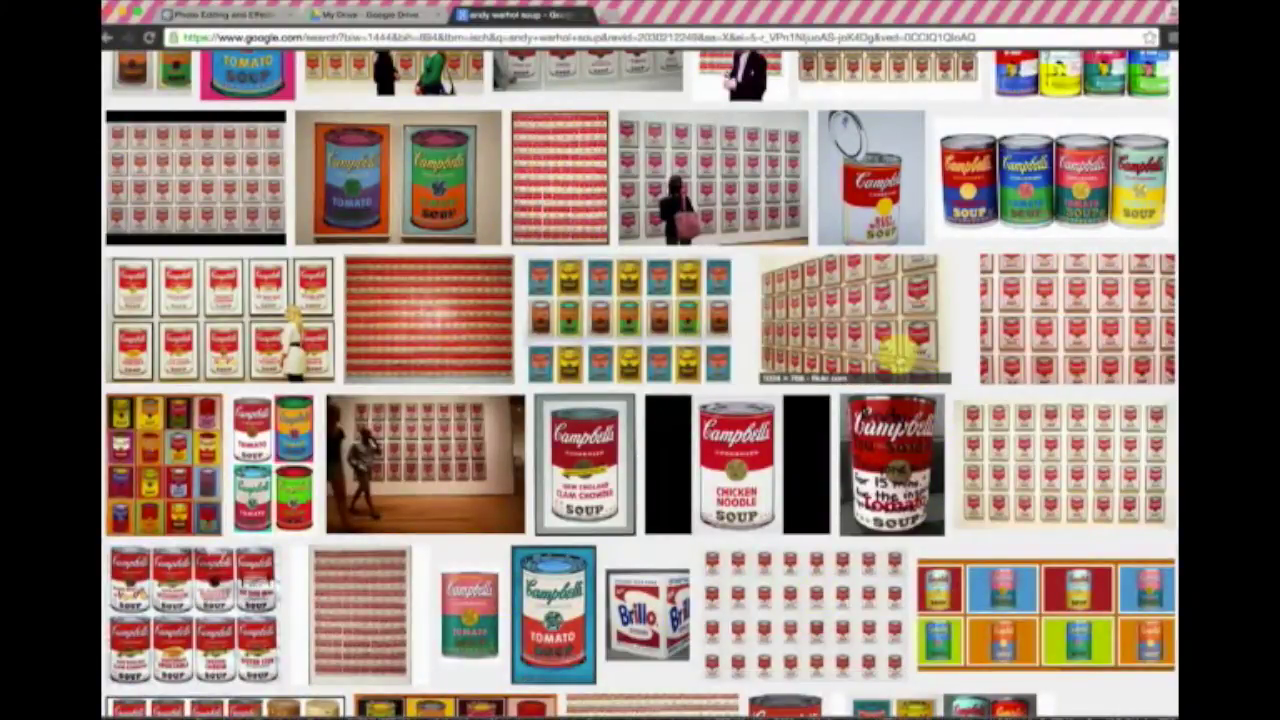
{"action": "scroll", "coordinate": [663, 466], "scroll_direction": "down", "scroll_amount": 1}
{"action": "scroll", "coordinate": [663, 466], "scroll_direction": "down", "scroll_amount": 9}
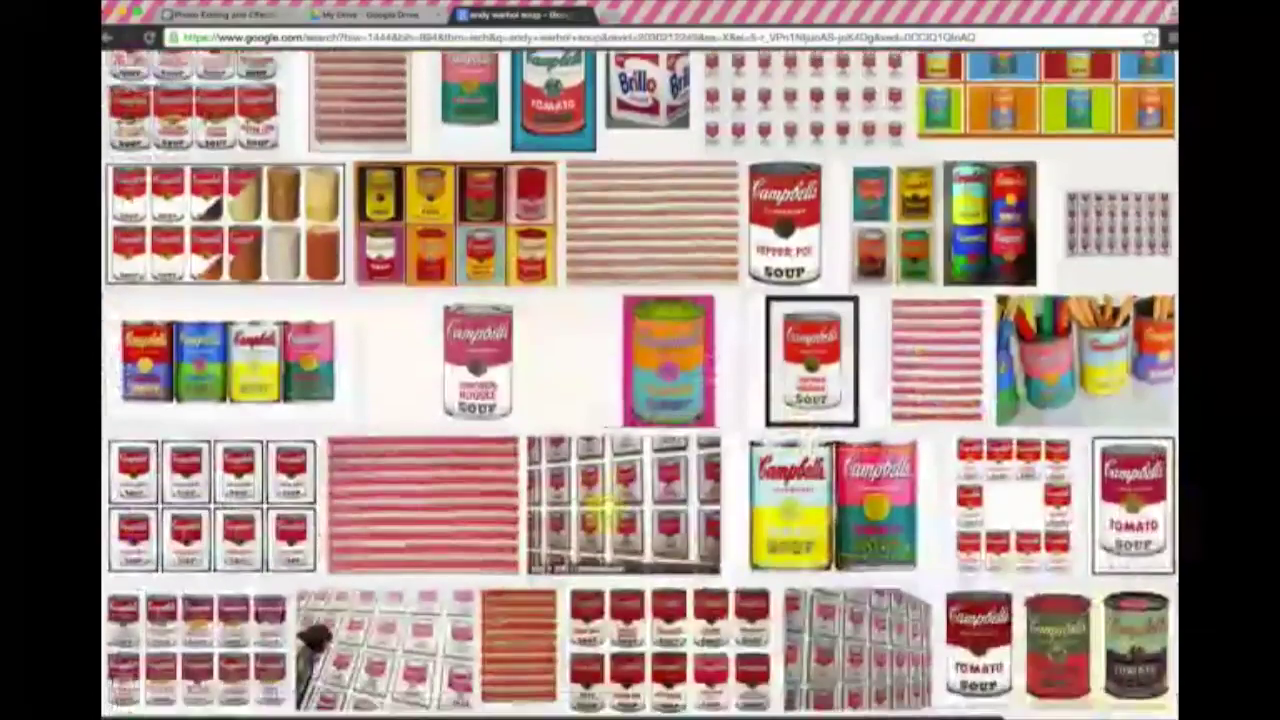
{"action": "scroll", "coordinate": [605, 512], "scroll_direction": "down", "scroll_amount": 6}
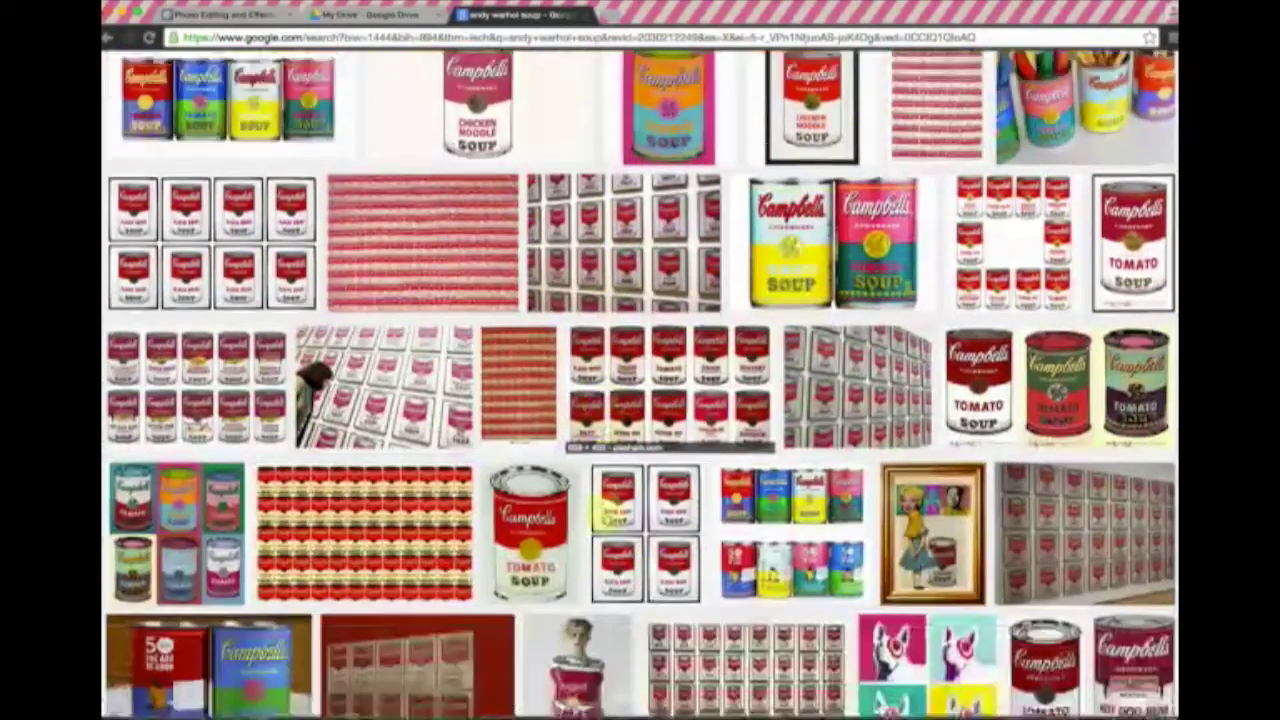
{"action": "scroll", "coordinate": [605, 512], "scroll_direction": "down", "scroll_amount": 4}
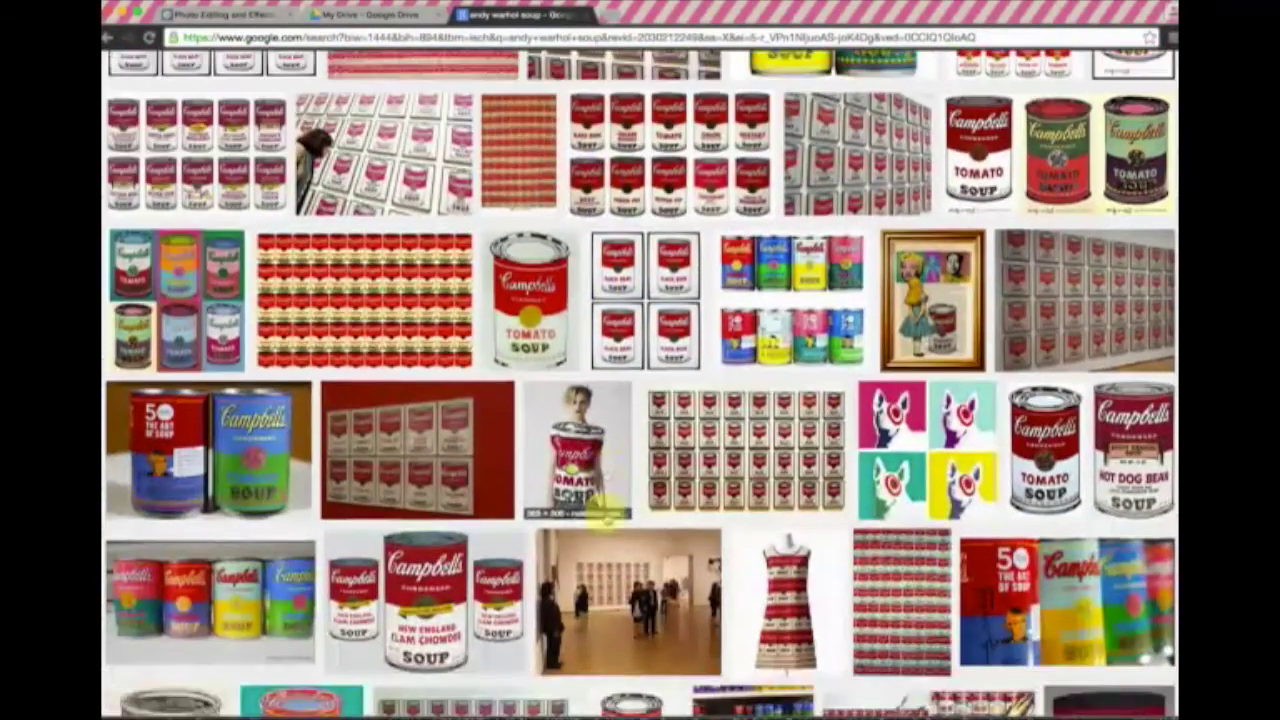
{"action": "scroll", "coordinate": [605, 515], "scroll_direction": "up", "scroll_amount": 20}
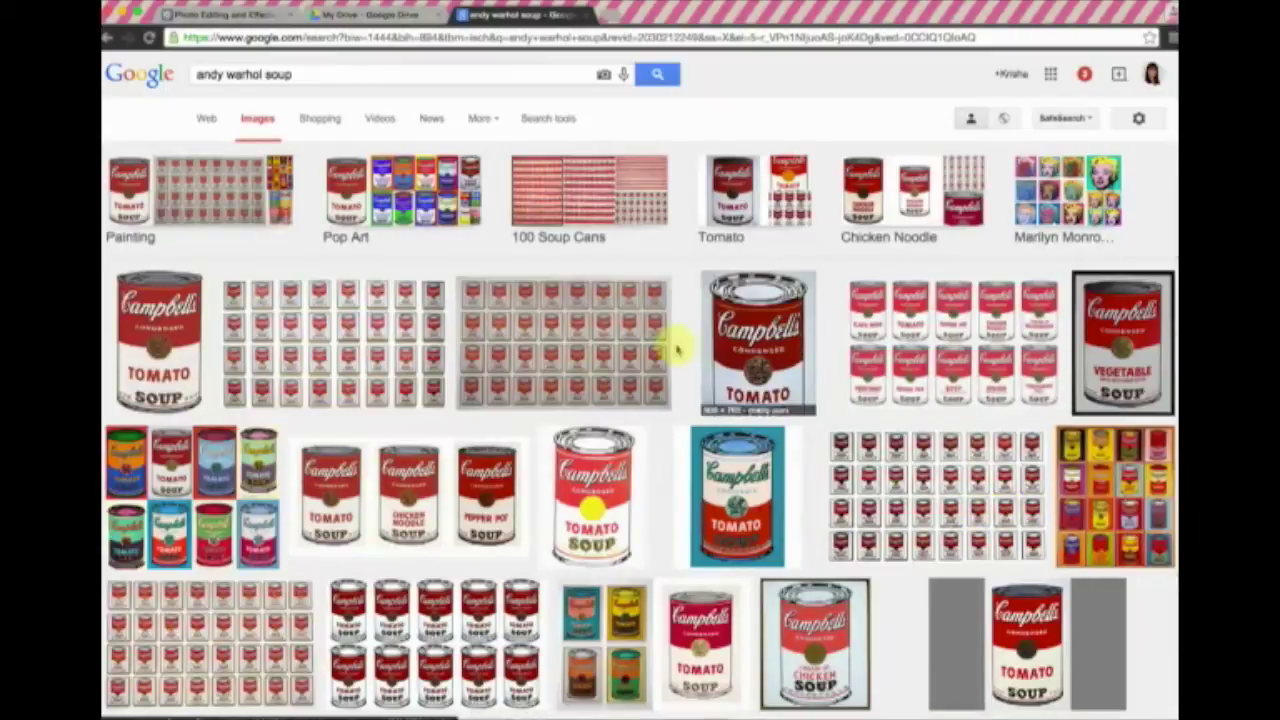
Preview the MoMA Campbell's Soup grid image and look through the soup can pictures below it.
{"action": "left_click", "coordinate": [592, 342]}
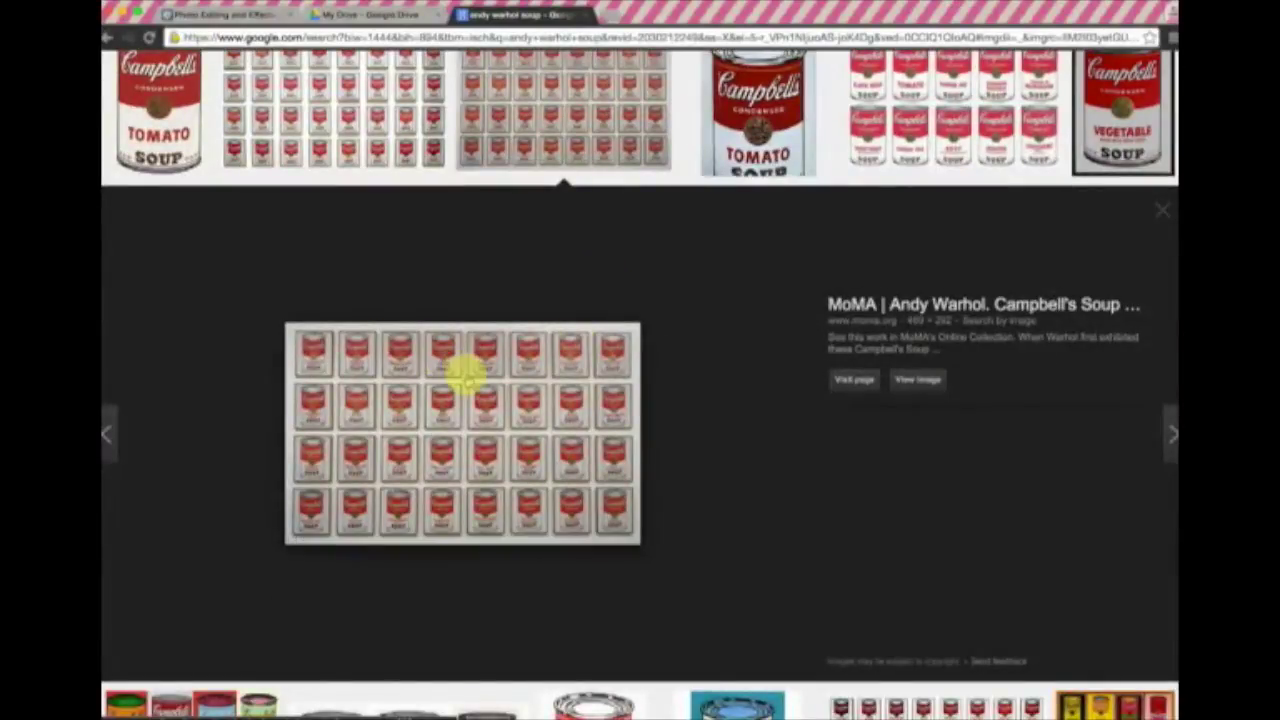
{"action": "scroll", "coordinate": [466, 366], "scroll_direction": "down", "scroll_amount": 3}
{"action": "scroll", "coordinate": [466, 377], "scroll_direction": "down", "scroll_amount": 8}
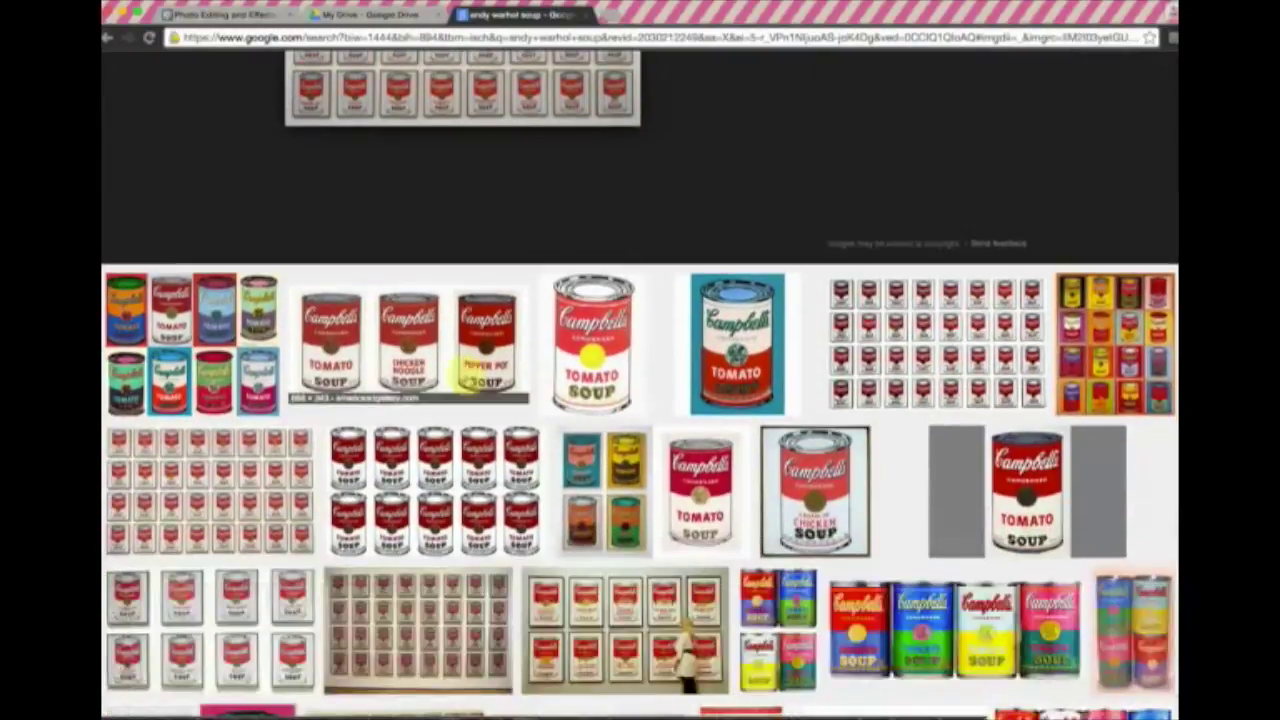
{"action": "scroll", "coordinate": [466, 377], "scroll_direction": "down", "scroll_amount": 2}
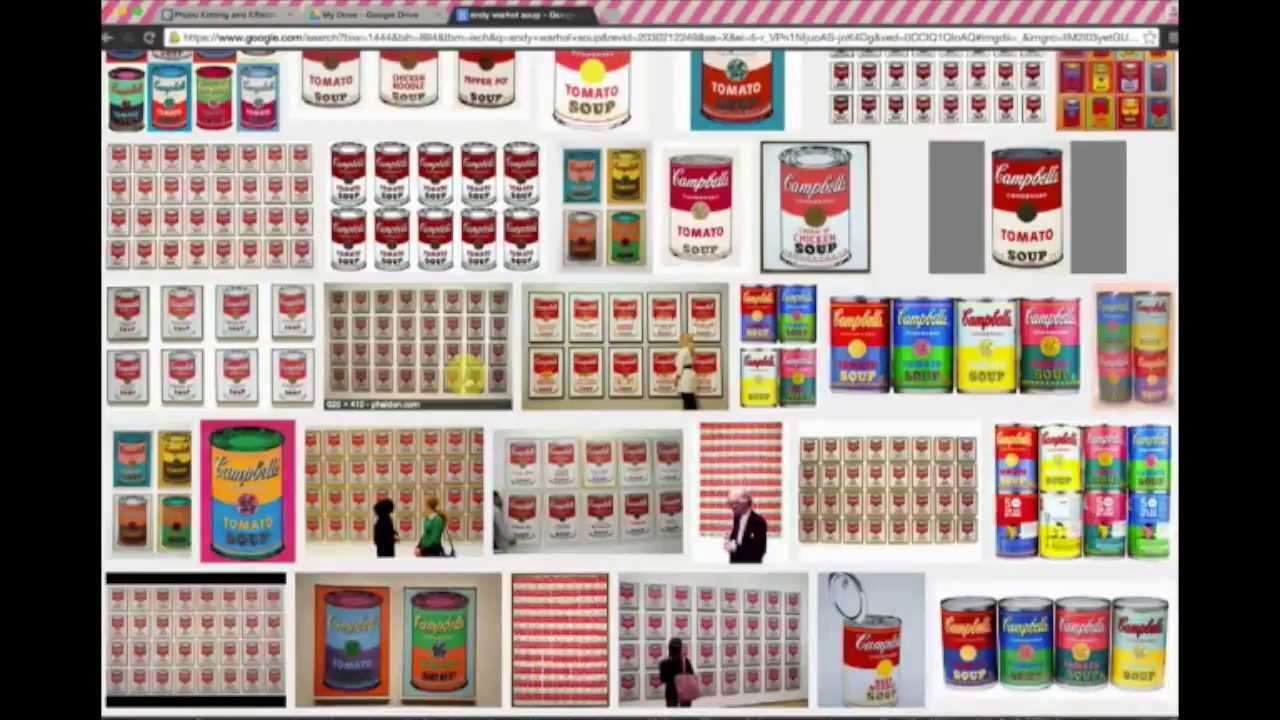
{"action": "scroll", "coordinate": [466, 373], "scroll_direction": "down", "scroll_amount": 5}
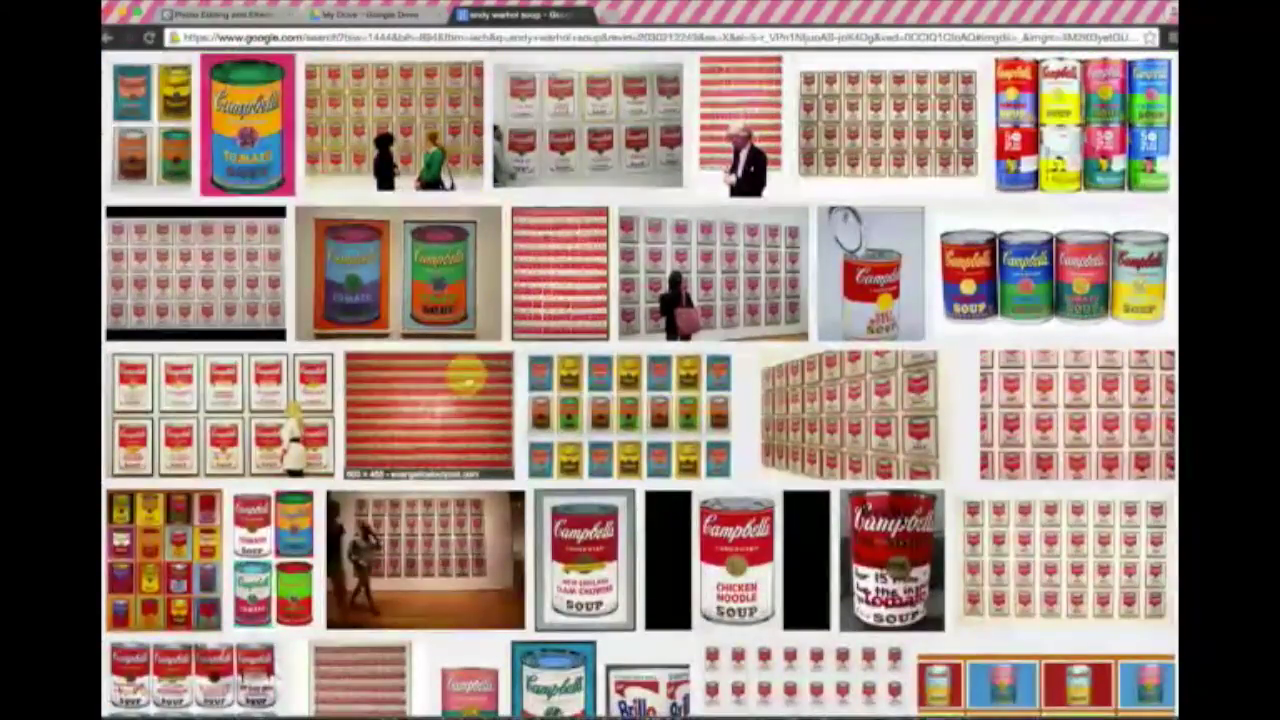
{"action": "scroll", "coordinate": [466, 375], "scroll_direction": "down", "scroll_amount": 5}
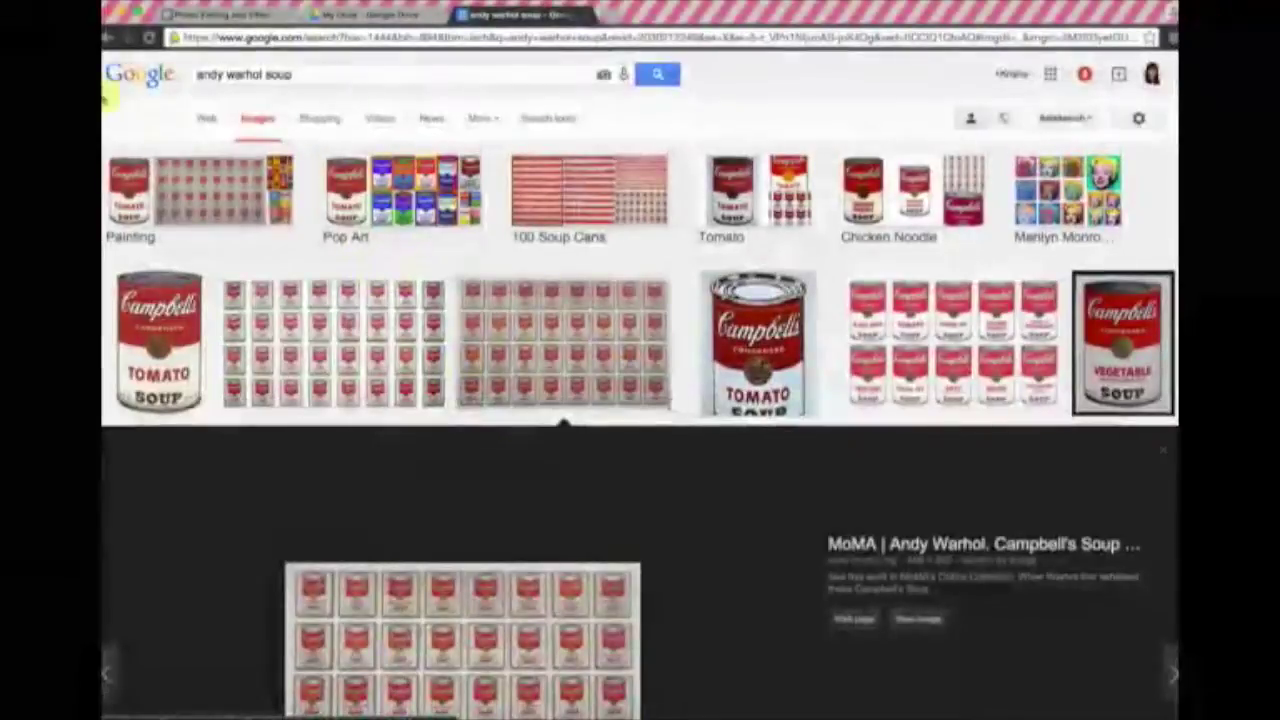
Go back to the Andy Warhol image results and reopen the Marilyn Monroe category to examine its color variations.
{"action": "left_click", "coordinate": [107, 37]}
{"action": "left_click", "coordinate": [628, 190]}
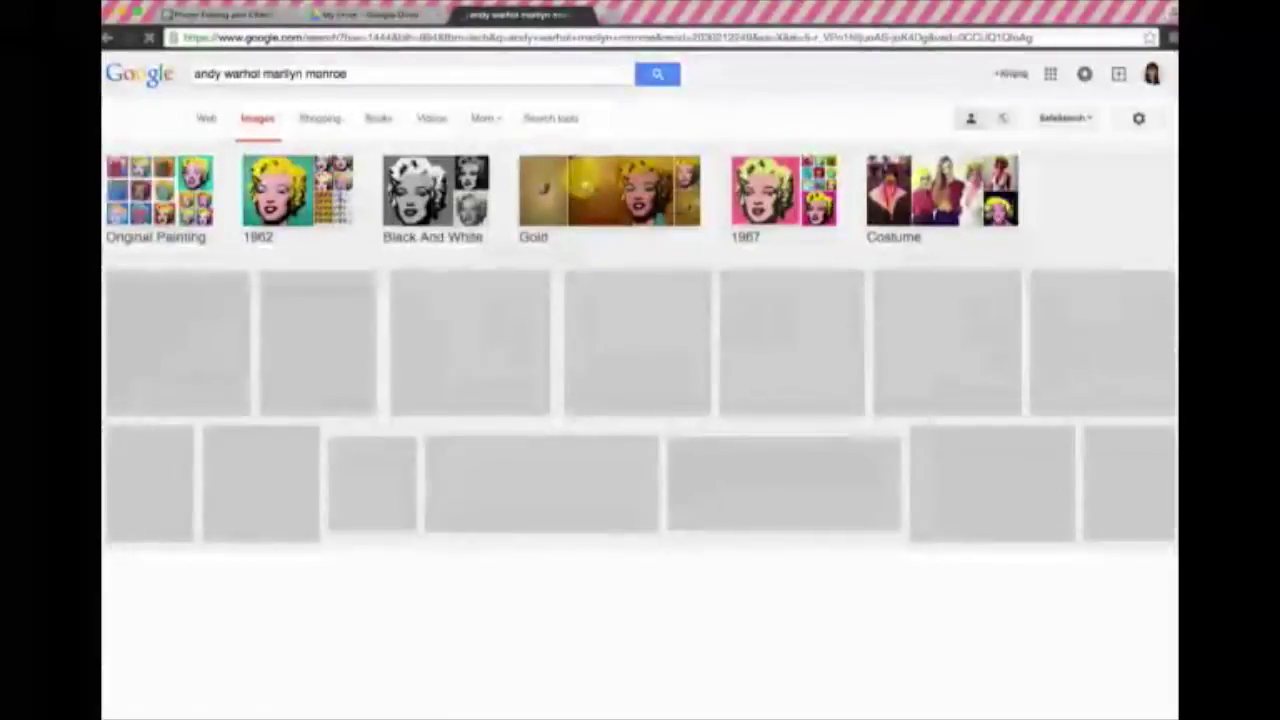
{"action": "scroll", "coordinate": [714, 330], "scroll_direction": "down", "scroll_amount": 1}
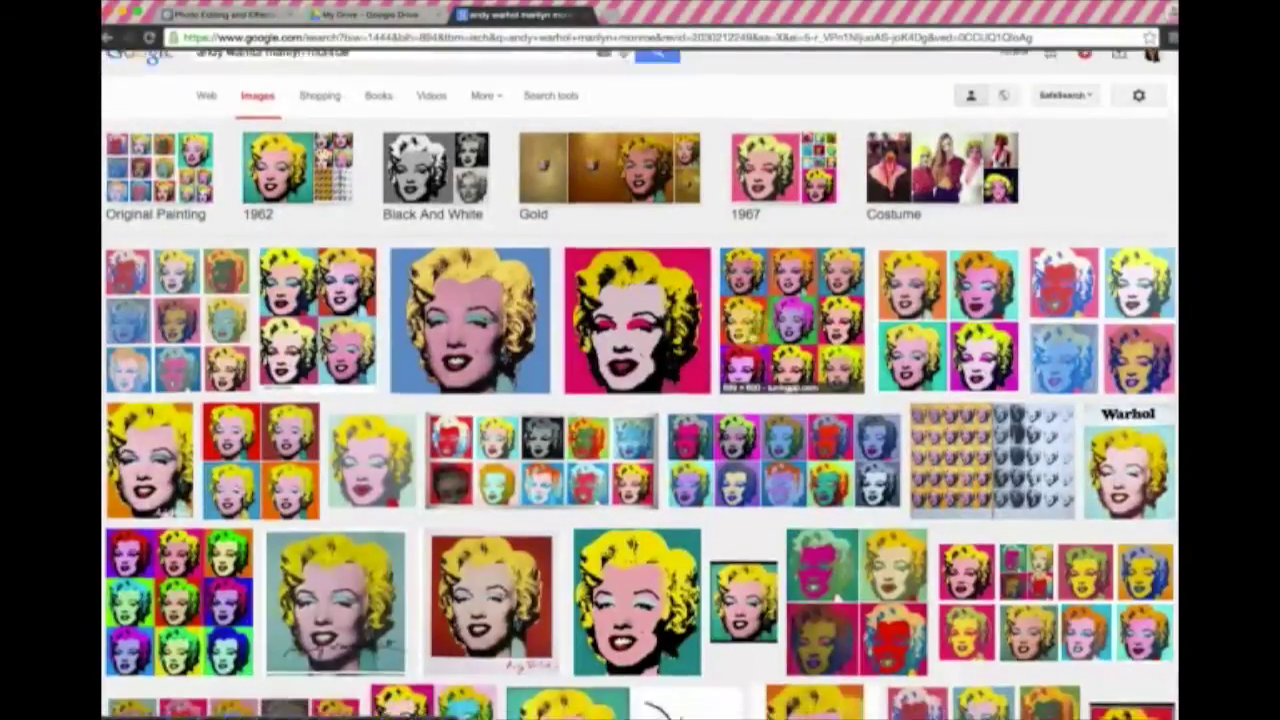
{"action": "scroll", "coordinate": [640, 390], "scroll_direction": "down", "scroll_amount": 3}
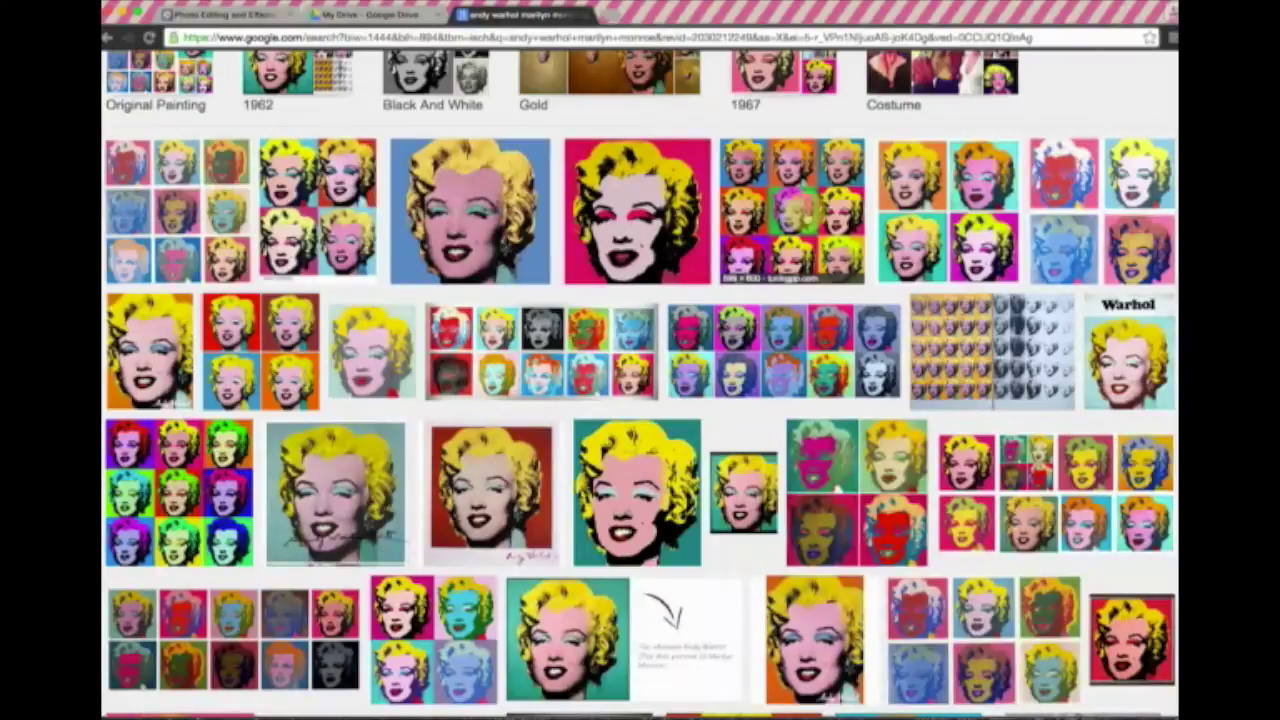
Preview the nine-panel Marilyn Monroe portrait grid and the large repeating pattern of small Marilyn portraits.
{"action": "left_click", "coordinate": [806, 218]}
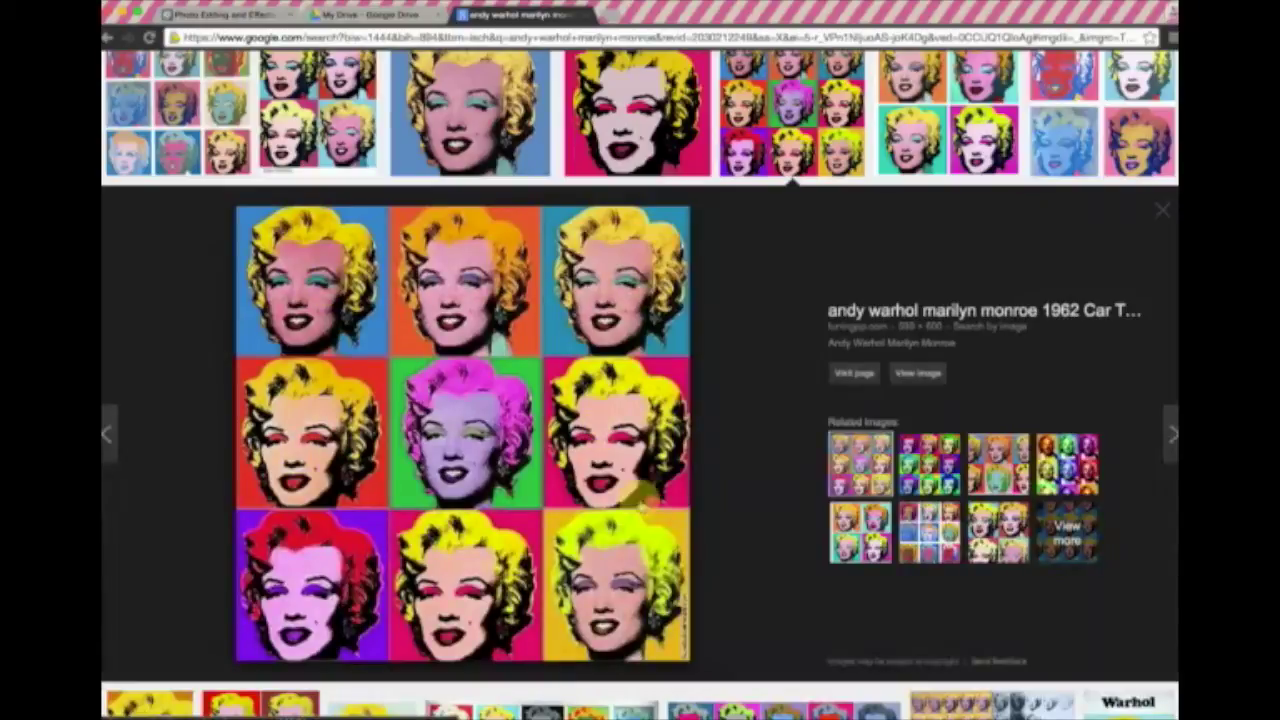
{"action": "scroll", "coordinate": [390, 615], "scroll_direction": "down", "scroll_amount": 2}
{"action": "scroll", "coordinate": [398, 605], "scroll_direction": "down", "scroll_amount": 10}
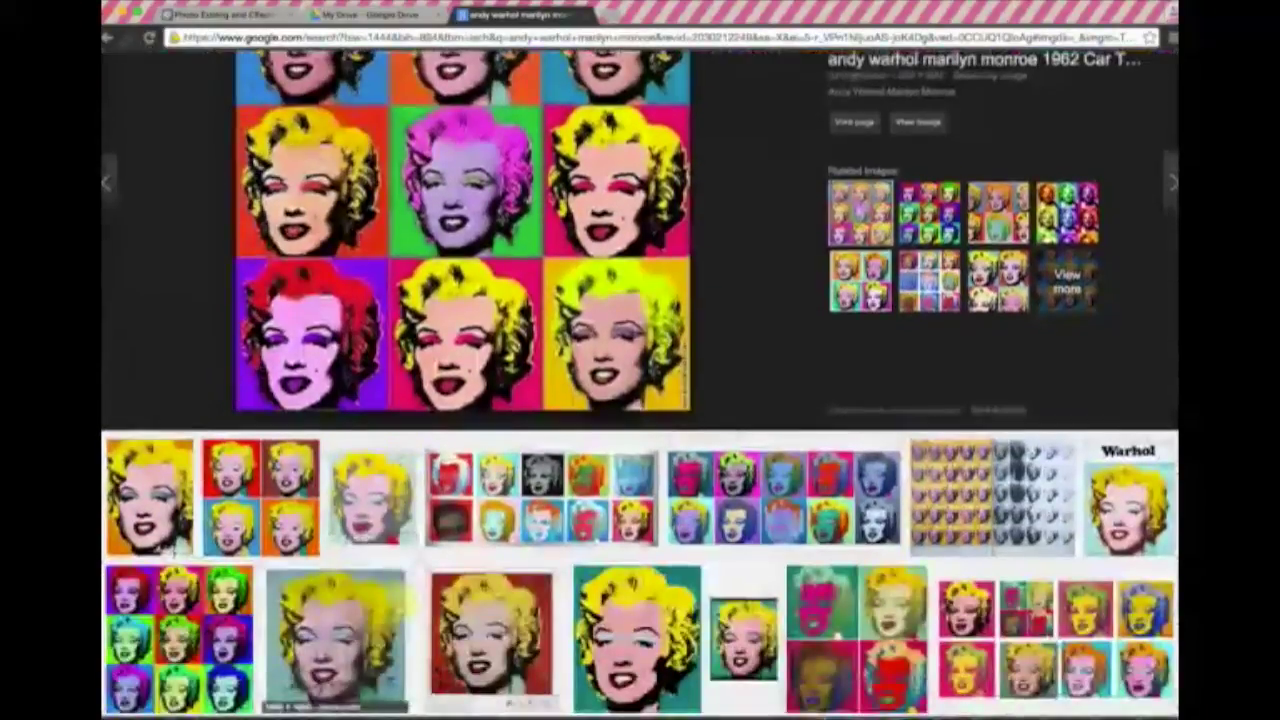
{"action": "scroll", "coordinate": [398, 600], "scroll_direction": "down", "scroll_amount": 7}
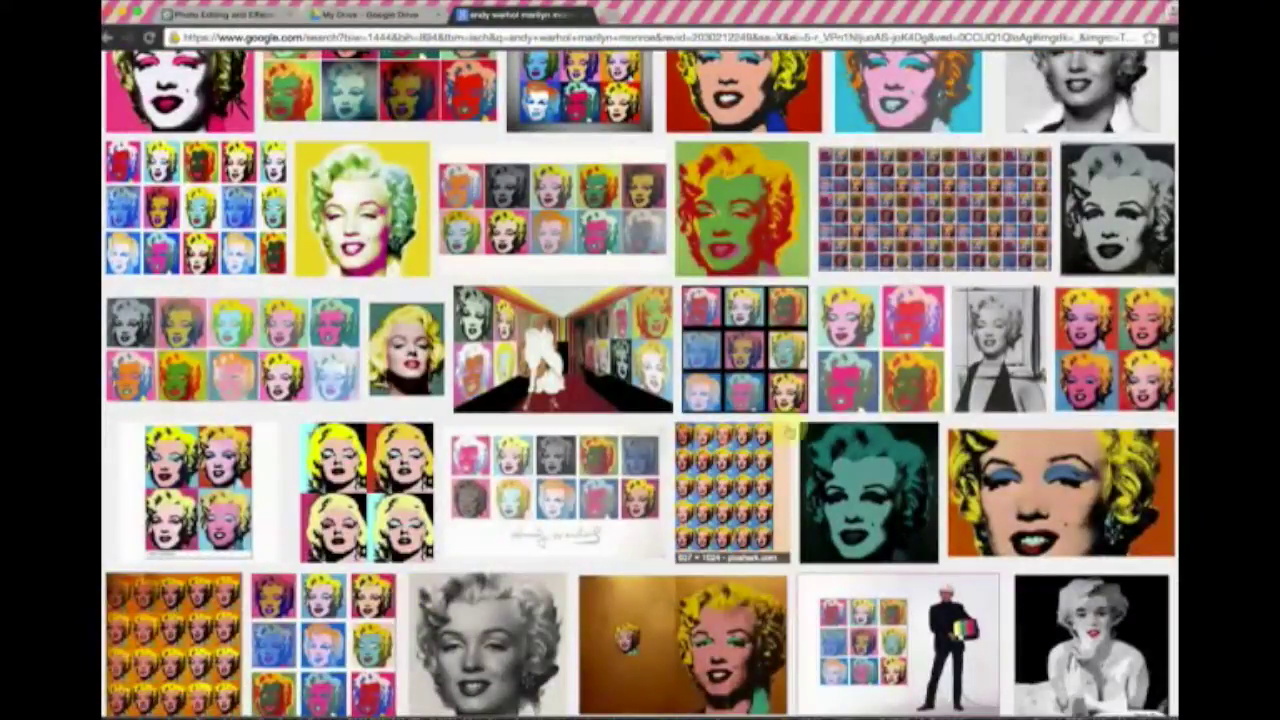
{"action": "left_click", "coordinate": [925, 215]}
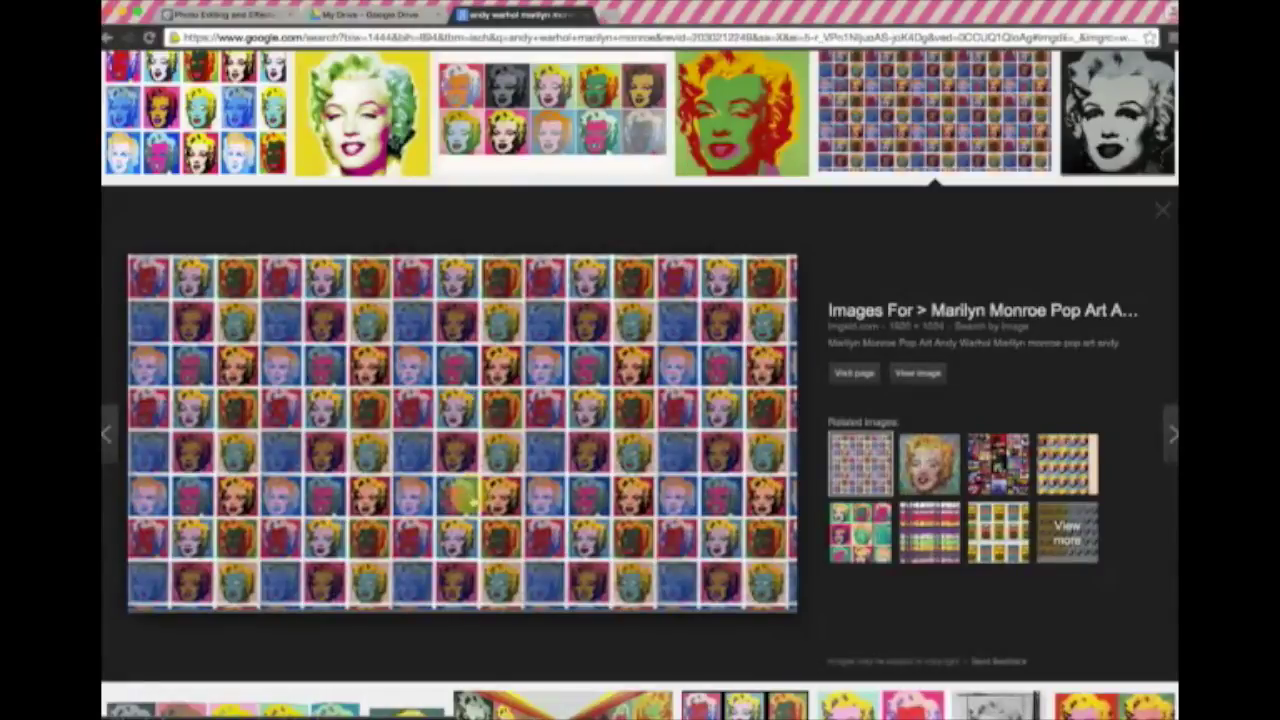
{"action": "scroll", "coordinate": [462, 488], "scroll_direction": "up", "scroll_amount": 10}
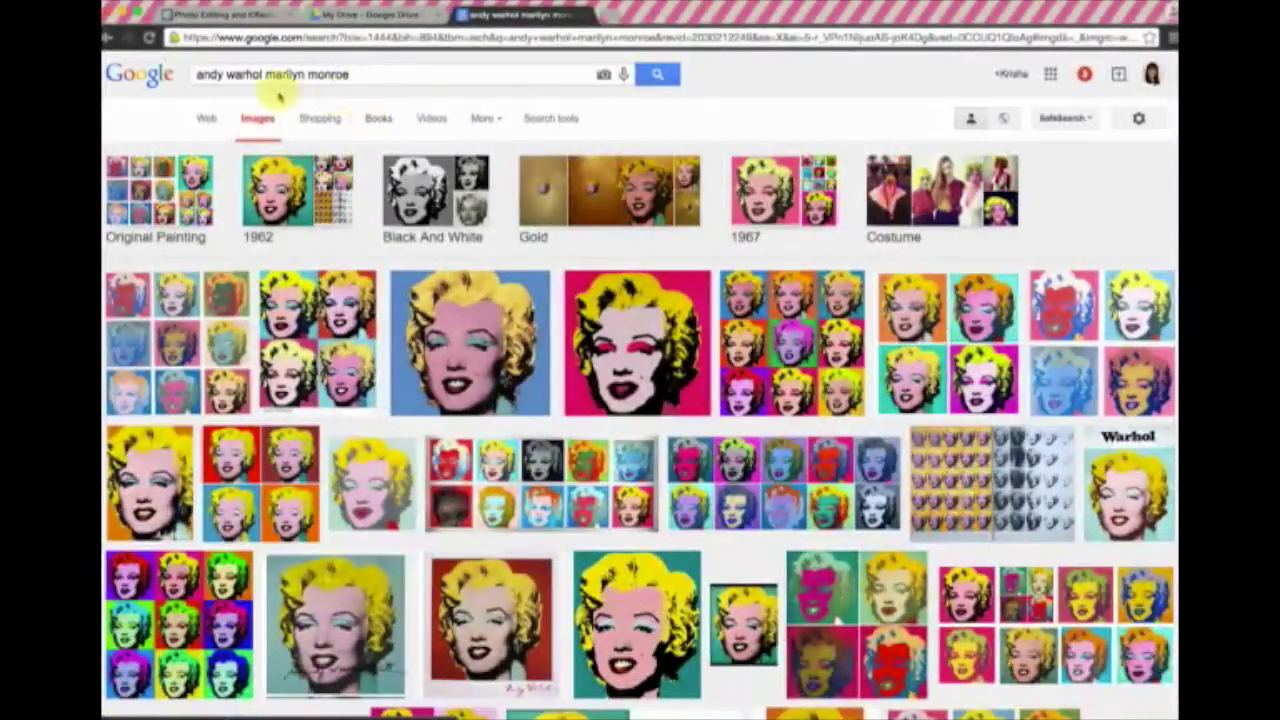
Switch to the open Pixlr website and launch the Pixlr Editor web app.
{"action": "left_click", "coordinate": [238, 16]}
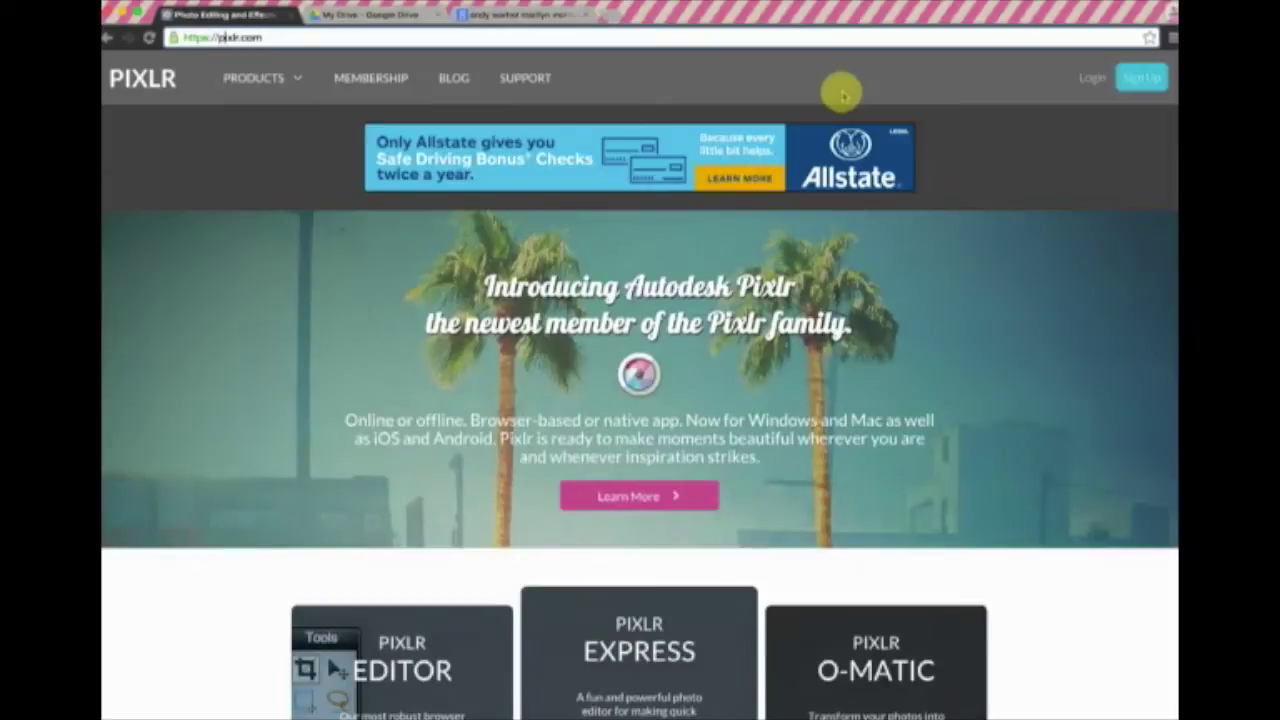
{"action": "scroll", "coordinate": [843, 93], "scroll_direction": "down", "scroll_amount": 5}
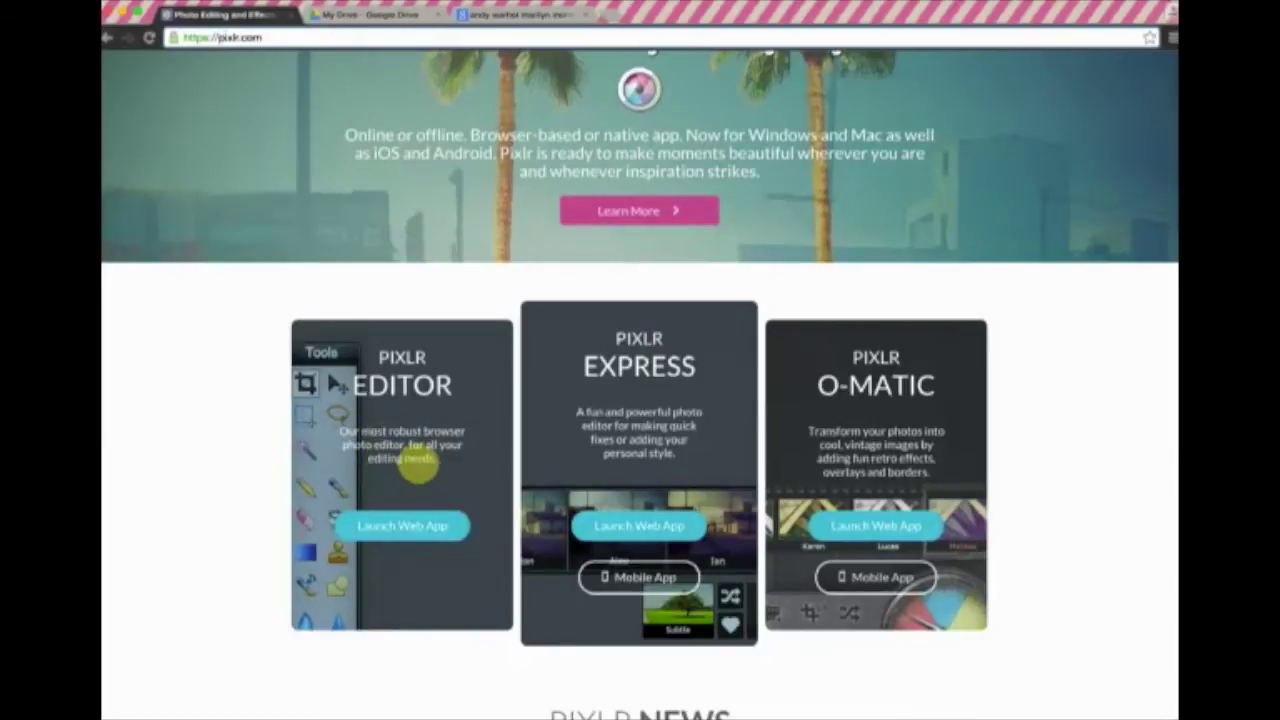
{"action": "scroll", "coordinate": [603, 263], "scroll_direction": "up", "scroll_amount": 5}
{"action": "scroll", "coordinate": [612, 241], "scroll_direction": "down", "scroll_amount": 5}
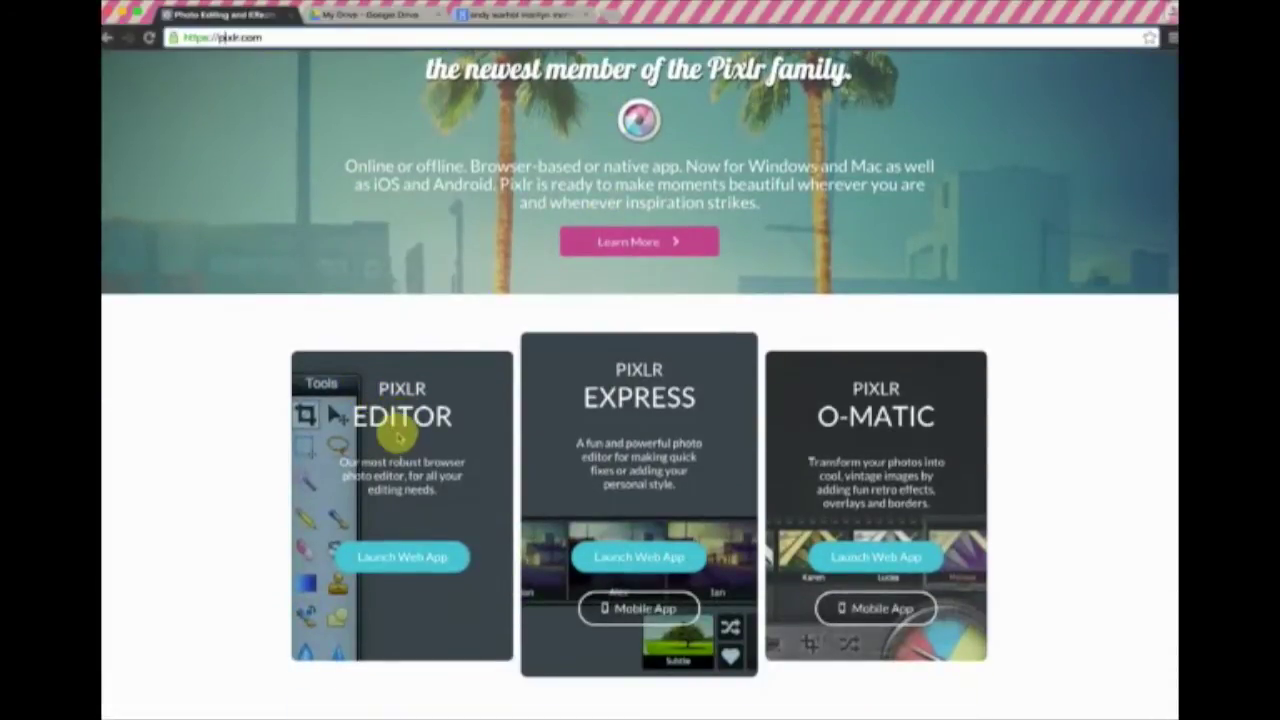
{"action": "left_click", "coordinate": [388, 562]}
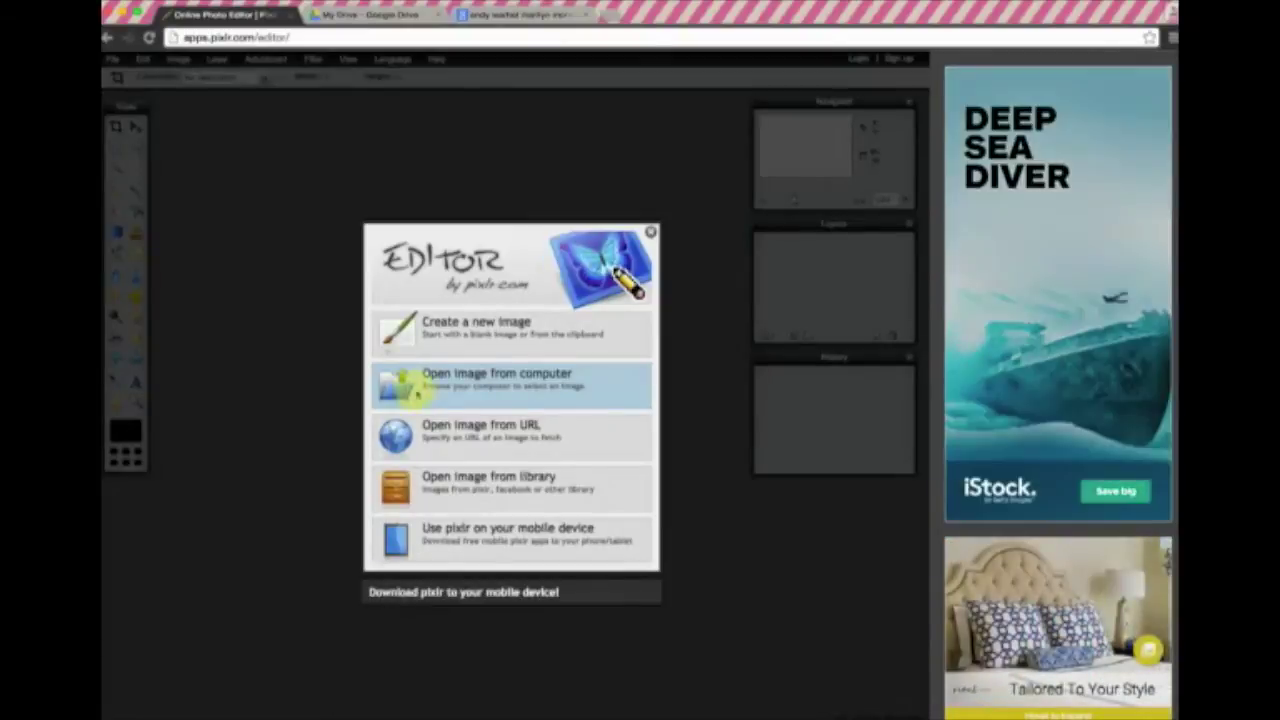
Dismiss the welcome dialog and open the resume_pic2 portrait from the Desktop folder.
{"action": "left_click", "coordinate": [650, 232]}
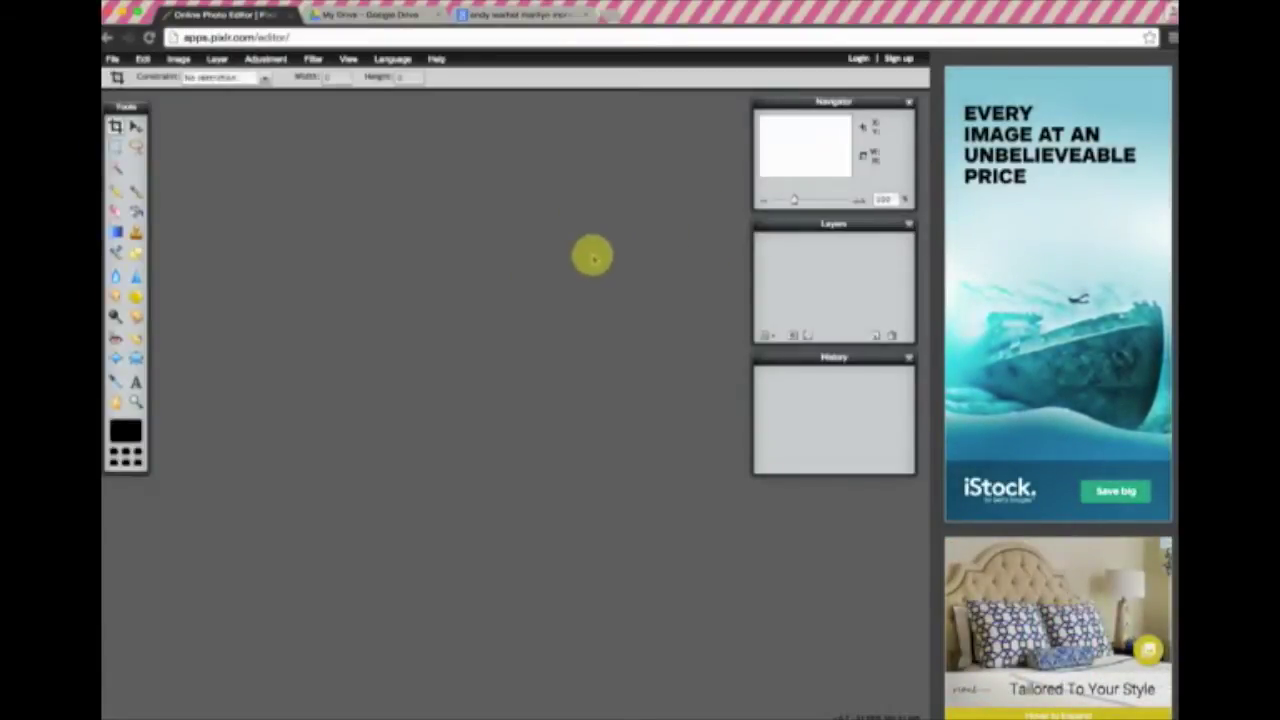
{"action": "left_click", "coordinate": [113, 59]}
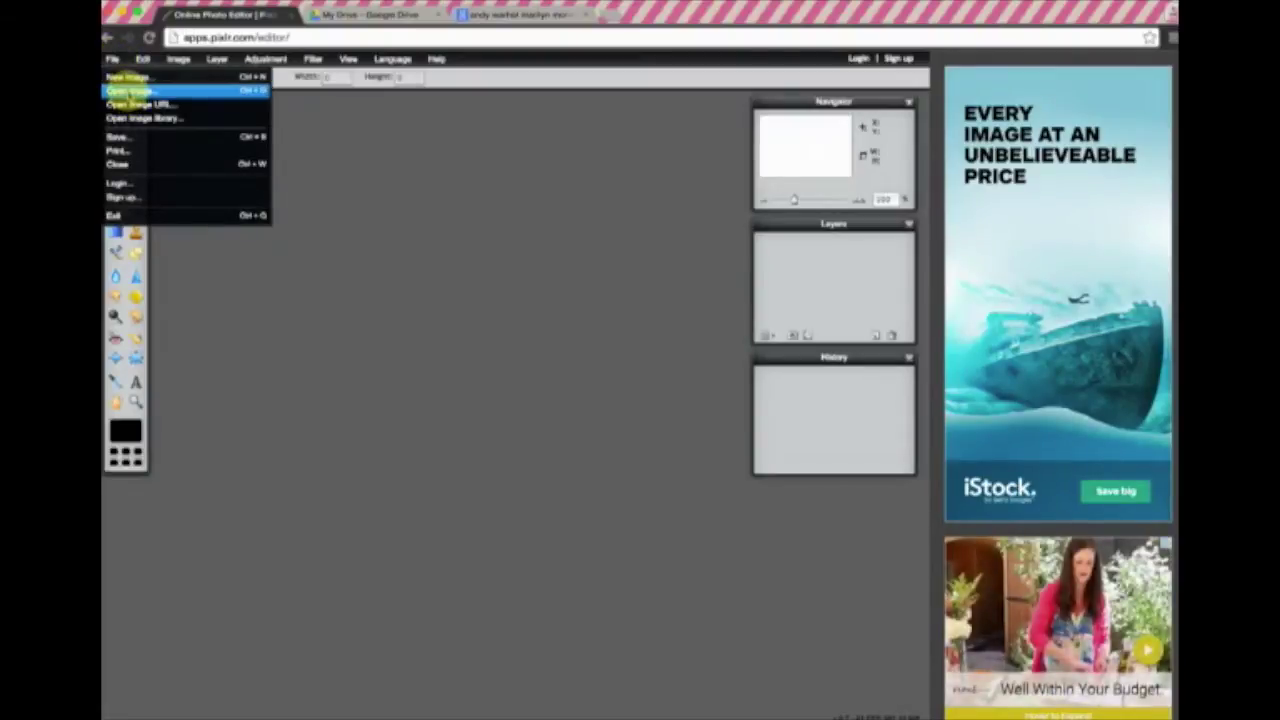
{"action": "left_click", "coordinate": [128, 91]}
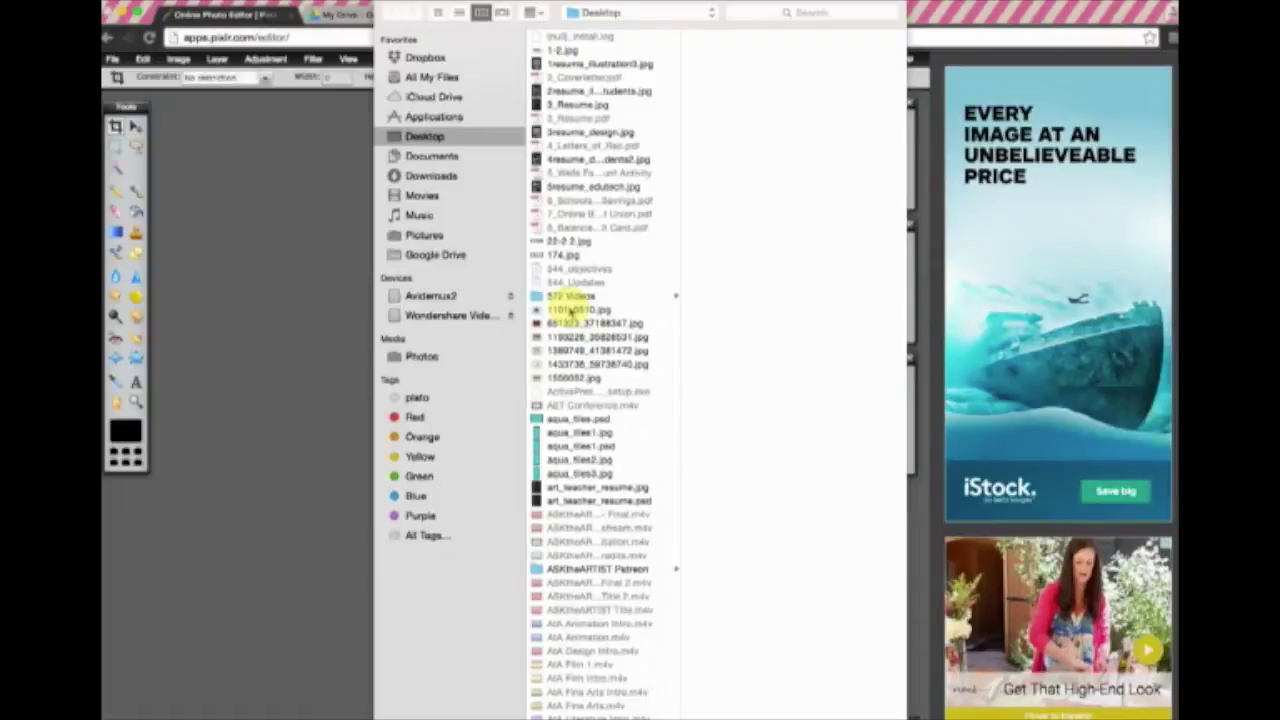
{"action": "scroll", "coordinate": [570, 308], "scroll_direction": "down", "scroll_amount": 2}
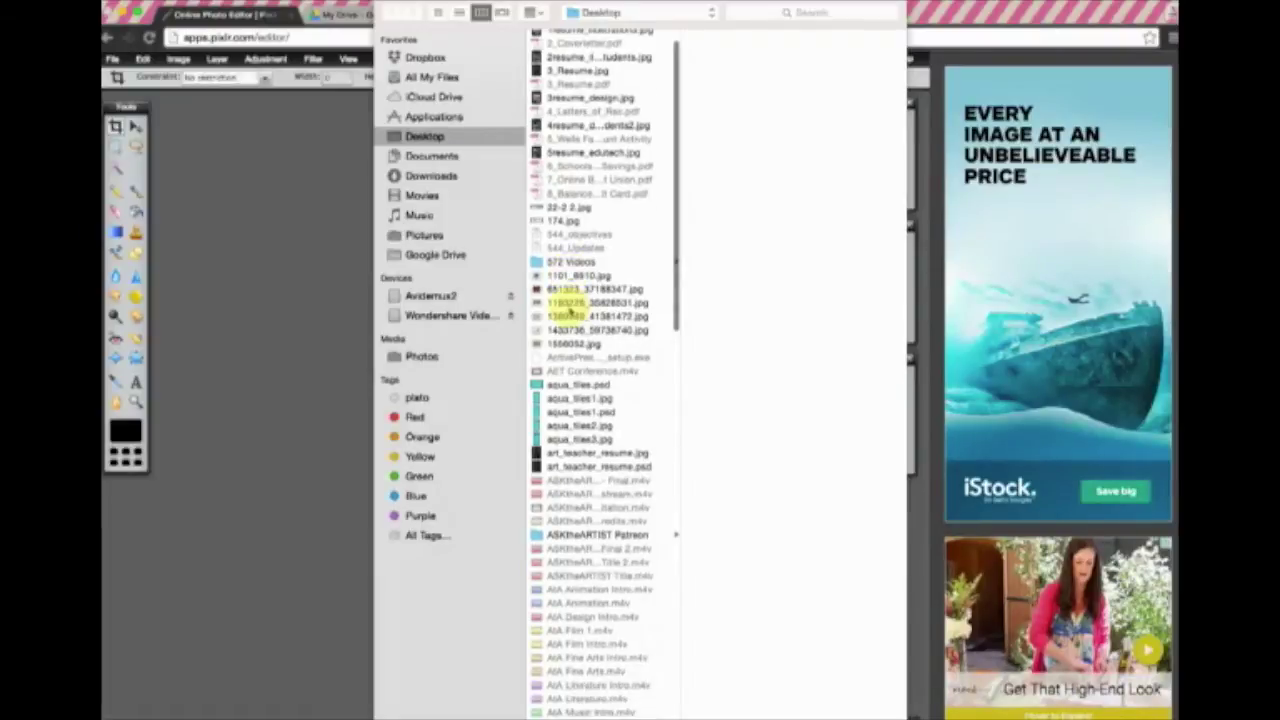
{"action": "scroll", "coordinate": [572, 312], "scroll_direction": "down", "scroll_amount": 15}
{"action": "scroll", "coordinate": [570, 310], "scroll_direction": "down", "scroll_amount": 10}
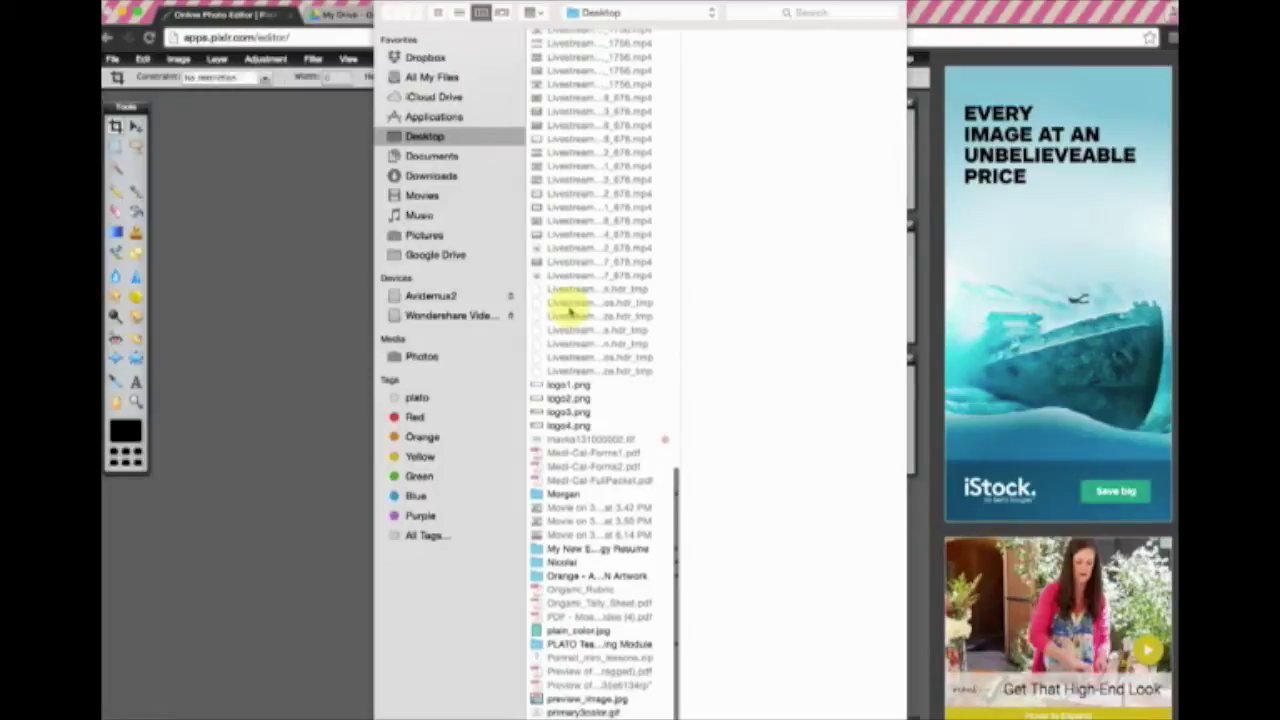
{"action": "scroll", "coordinate": [570, 312], "scroll_direction": "down", "scroll_amount": 10}
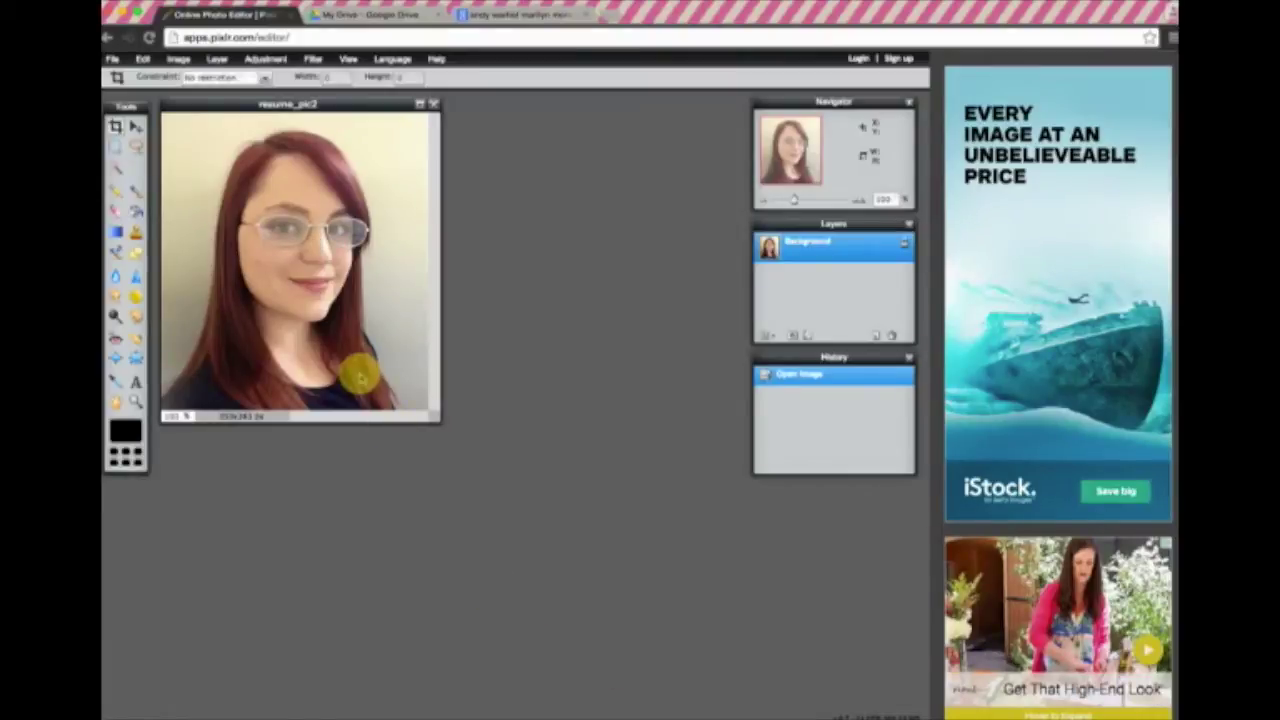
Reposition the image window and Tools palette, and zoom the portrait to 84% with the Navigator.
{"action": "mouse_move", "coordinate": [329, 101]}
{"action": "left_mouse_down"}
{"action": "mouse_move", "coordinate": [526, 149]}
{"action": "mouse_move", "coordinate": [349, 171]}
{"action": "mouse_move", "coordinate": [326, 111]}
{"action": "left_mouse_up"}
{"action": "left_click_drag", "start_coordinate": [209, 111], "coordinate": [138, 104]}
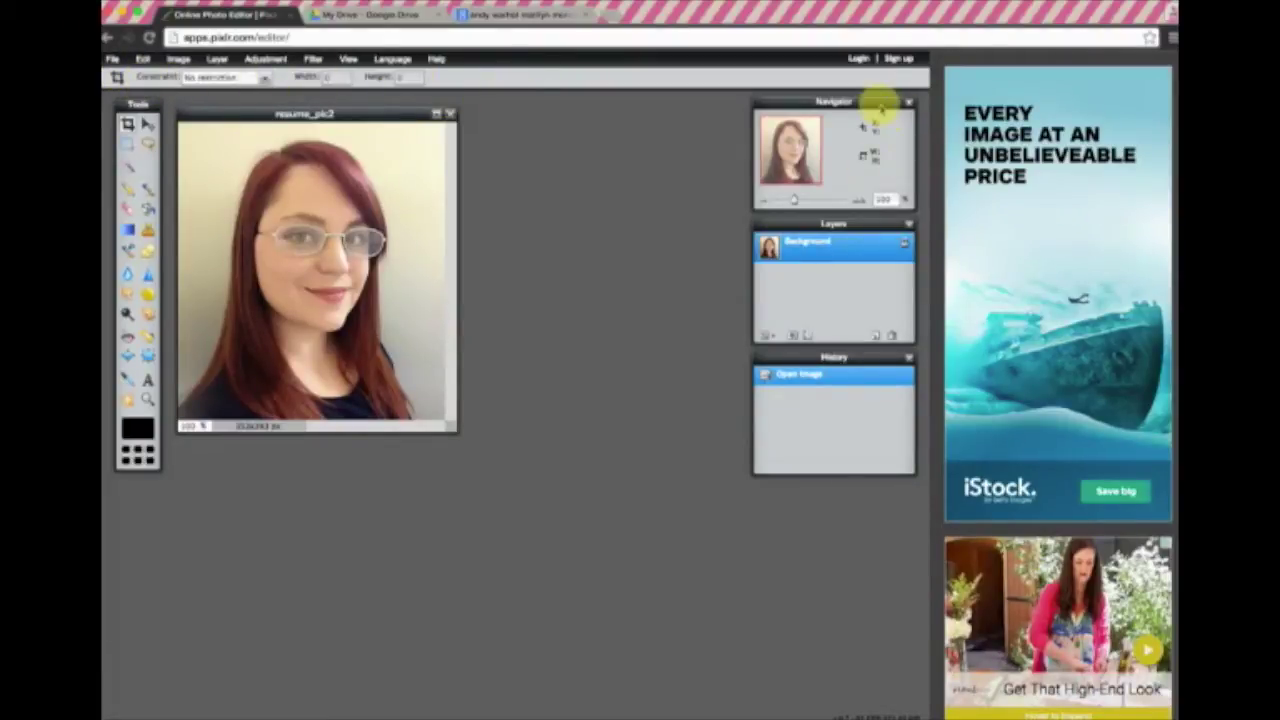
{"action": "mouse_move", "coordinate": [874, 104]}
{"action": "left_mouse_down"}
{"action": "mouse_move", "coordinate": [638, 178]}
{"action": "mouse_move", "coordinate": [642, 238]}
{"action": "mouse_move", "coordinate": [642, 197]}
{"action": "mouse_move", "coordinate": [895, 104]}
{"action": "mouse_move", "coordinate": [860, 104]}
{"action": "mouse_move", "coordinate": [876, 101]}
{"action": "mouse_move", "coordinate": [663, 240]}
{"action": "mouse_move", "coordinate": [886, 116]}
{"action": "mouse_move", "coordinate": [866, 108]}
{"action": "mouse_move", "coordinate": [876, 103]}
{"action": "left_mouse_up"}
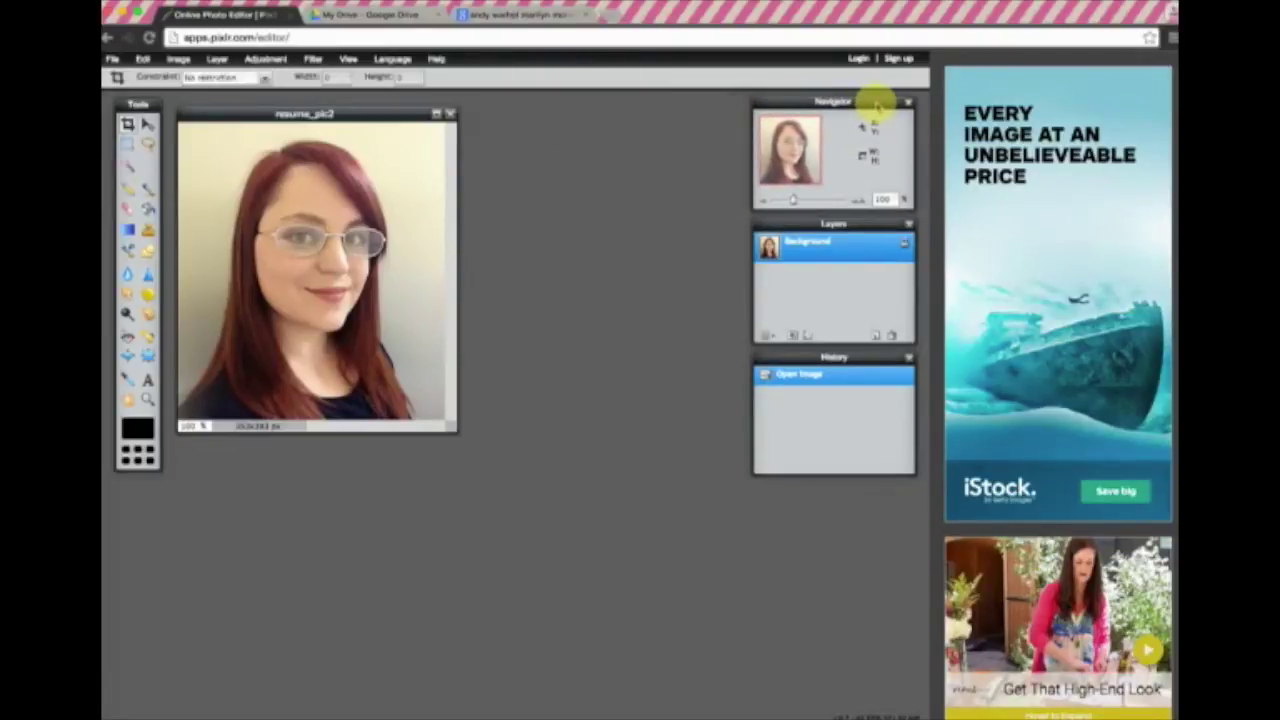
{"action": "left_click_drag", "start_coordinate": [850, 100], "coordinate": [660, 141]}
{"action": "mouse_move", "coordinate": [601, 238]}
{"action": "left_mouse_down"}
{"action": "mouse_move", "coordinate": [586, 234]}
{"action": "mouse_move", "coordinate": [612, 238]}
{"action": "mouse_move", "coordinate": [601, 240]}
{"action": "left_mouse_up"}
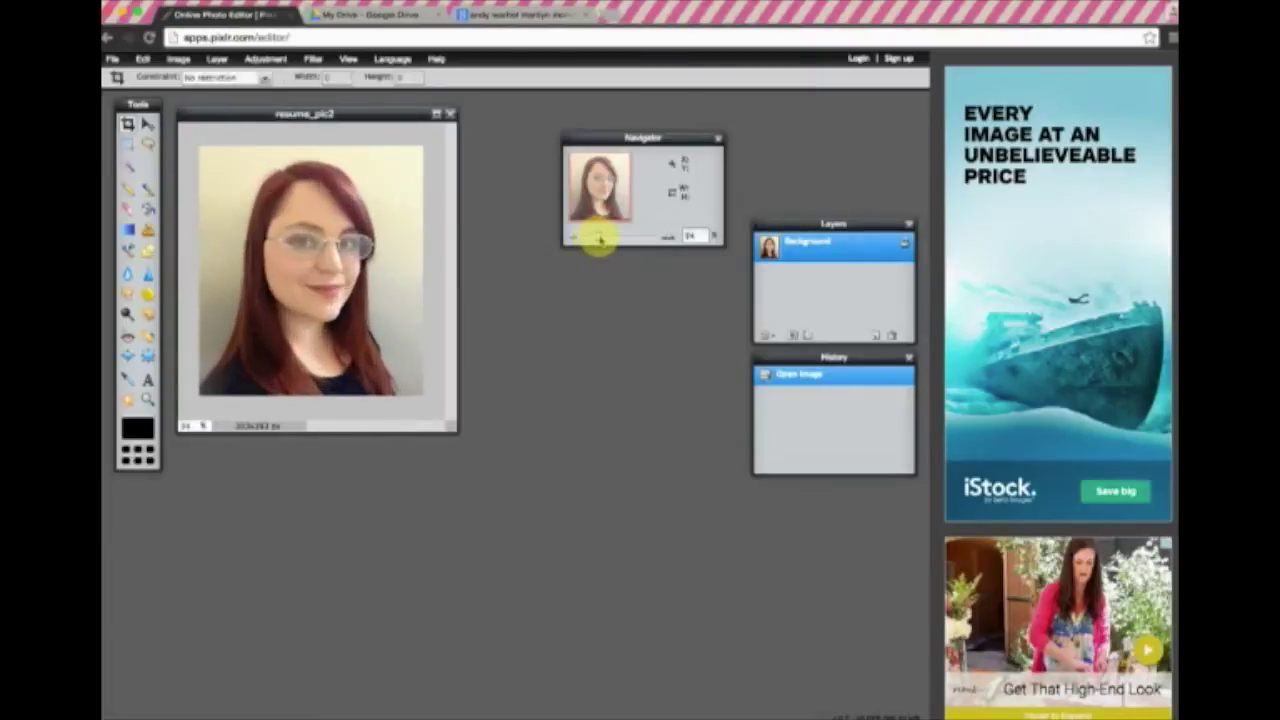
{"action": "left_click_drag", "start_coordinate": [655, 138], "coordinate": [838, 92]}
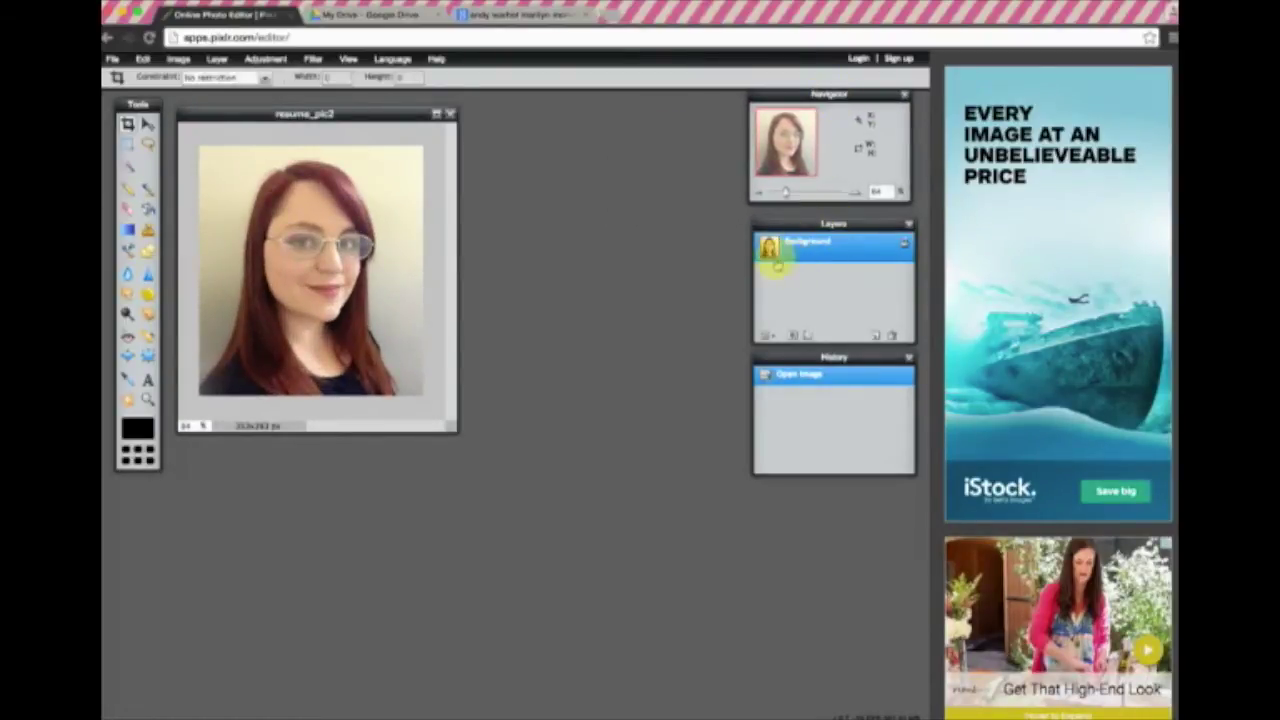
Enlarge the resume_pic2 window so there is empty space around the portrait, and shift the History palette slightly down.
{"action": "left_click_drag", "start_coordinate": [452, 430], "coordinate": [634, 596]}
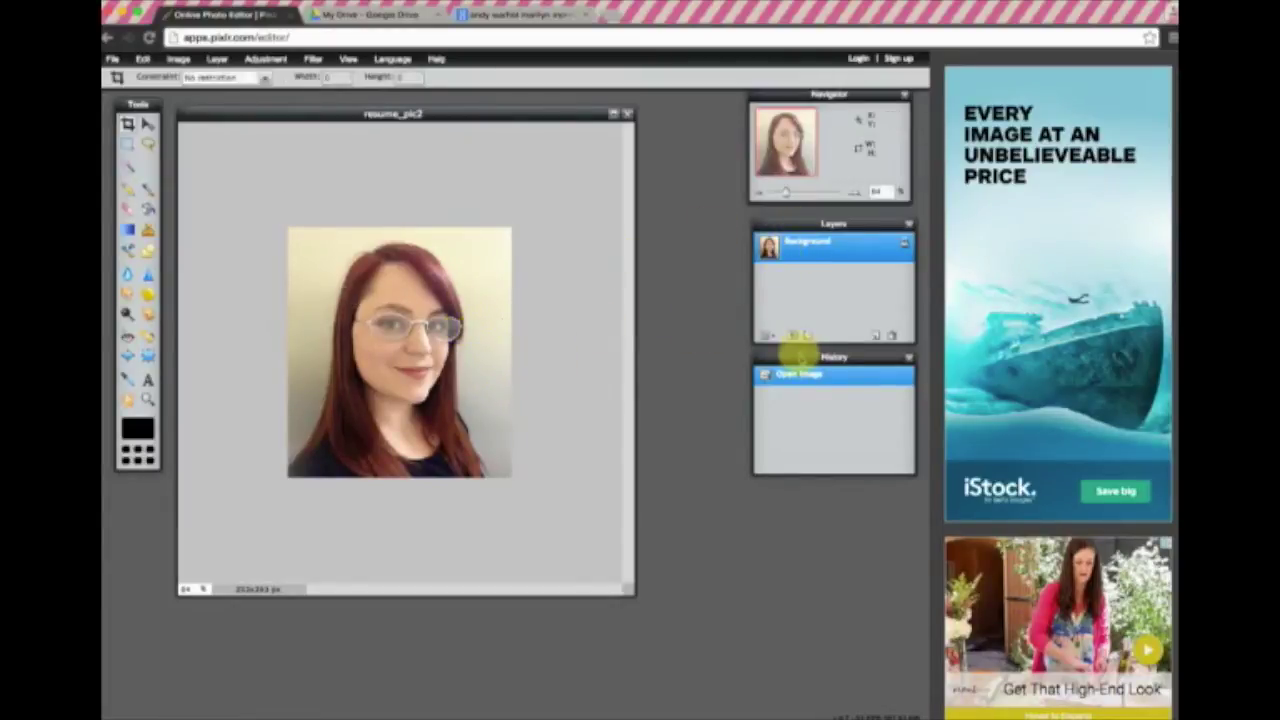
{"action": "mouse_move", "coordinate": [798, 360]}
{"action": "left_mouse_down"}
{"action": "mouse_move", "coordinate": [794, 382]}
{"action": "mouse_move", "coordinate": [794, 365]}
{"action": "left_mouse_up"}
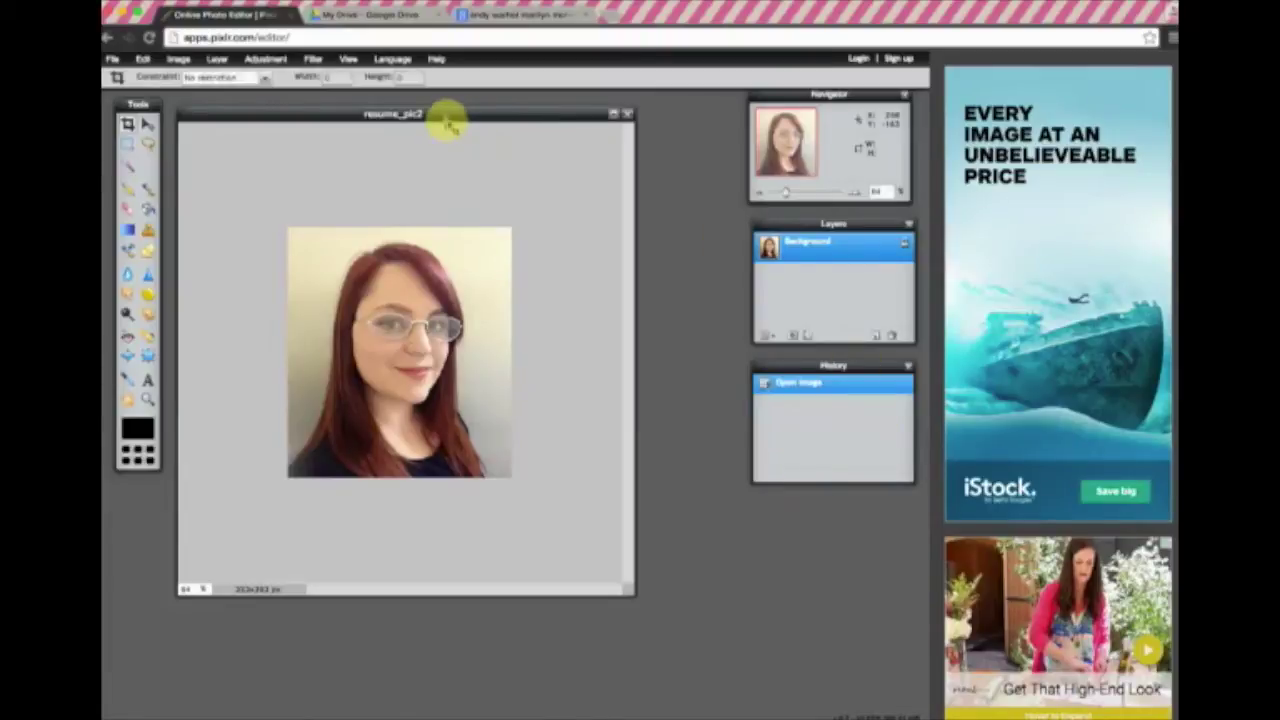
{"action": "mouse_move", "coordinate": [447, 113]}
{"action": "left_mouse_down"}
{"action": "mouse_move", "coordinate": [467, 138]}
{"action": "mouse_move", "coordinate": [445, 113]}
{"action": "left_mouse_up"}
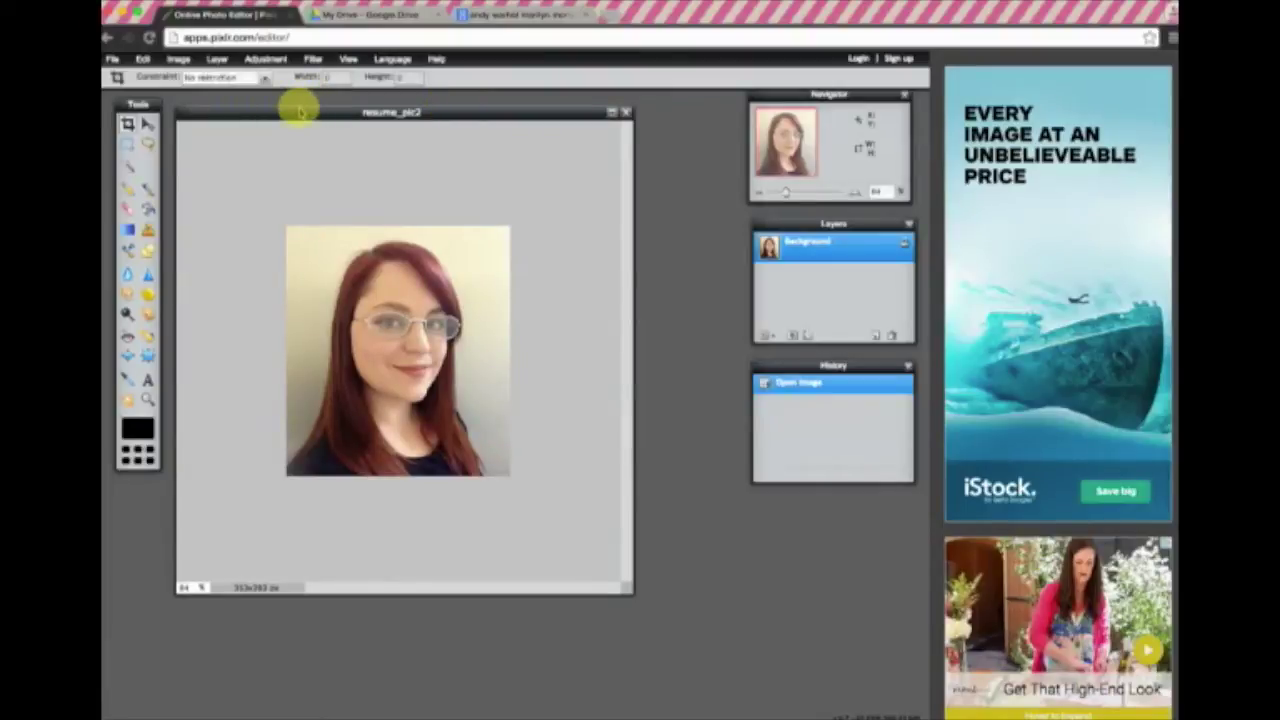
Try Hue & Saturation on the portrait with hue 180, saturation 100 and lightness -13, and discard the adjustment.
{"action": "left_click", "coordinate": [267, 60]}
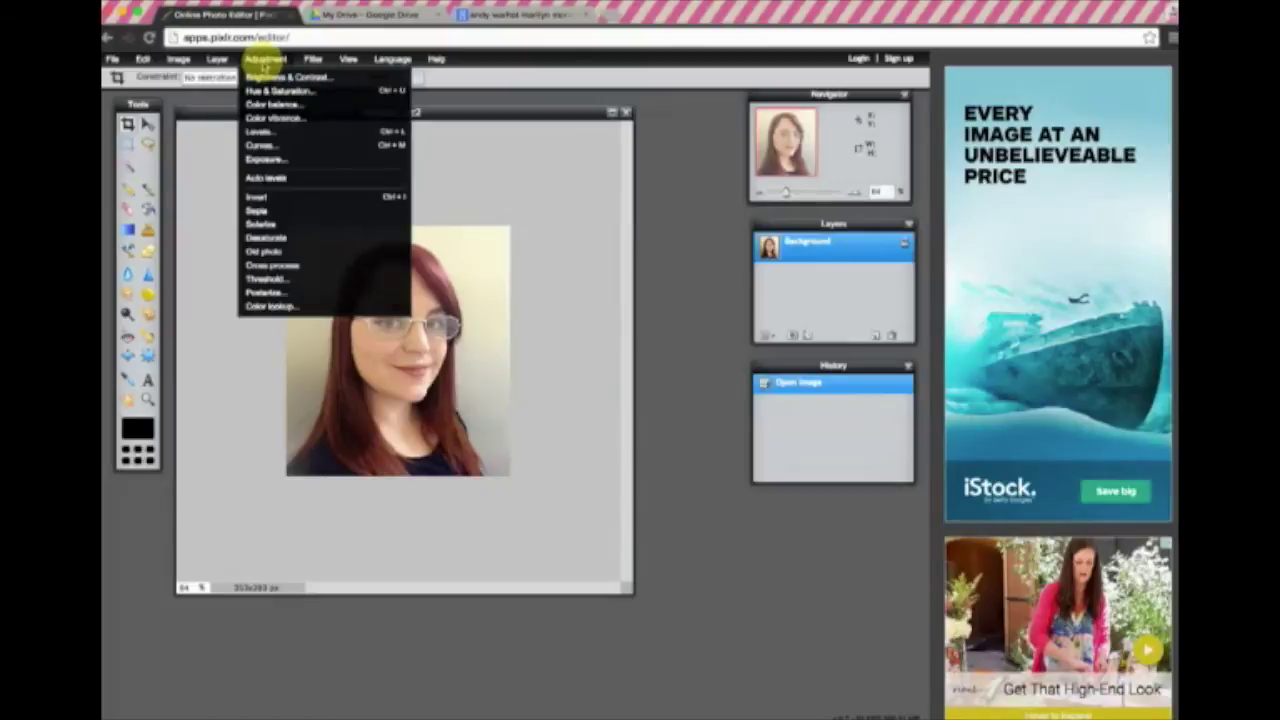
{"action": "left_click", "coordinate": [276, 90]}
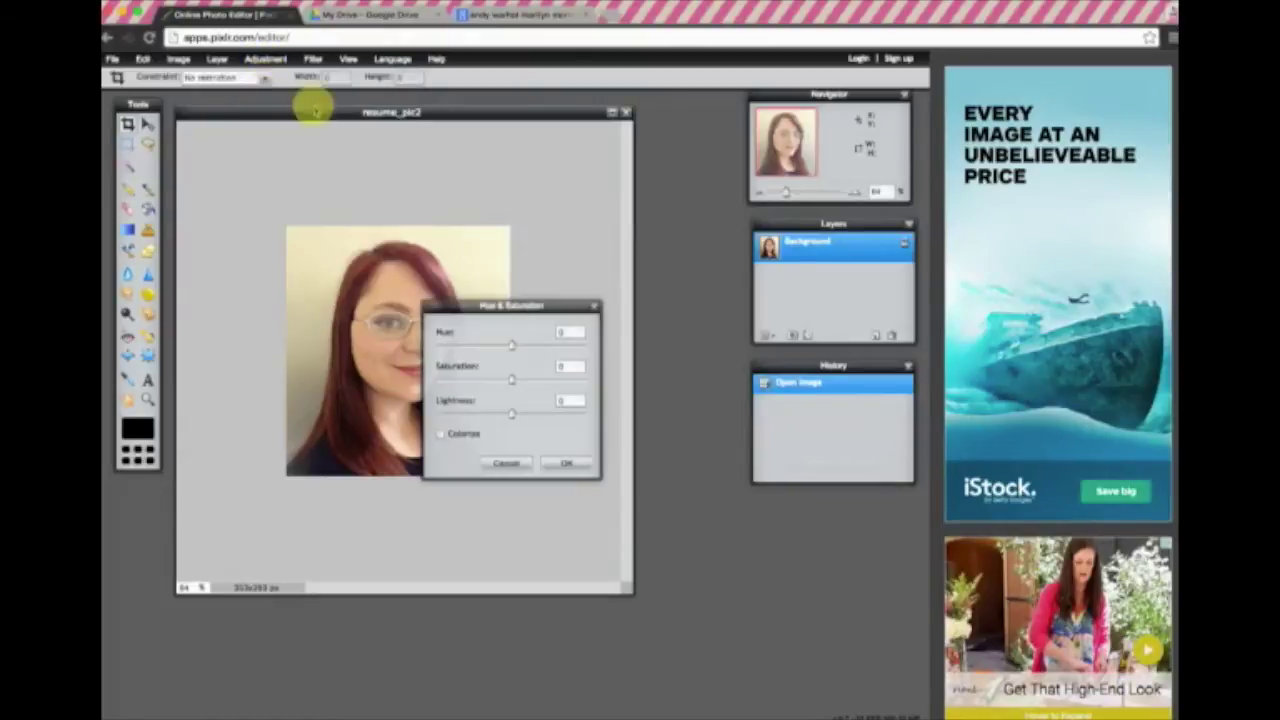
{"action": "left_click_drag", "start_coordinate": [525, 332], "coordinate": [740, 297]}
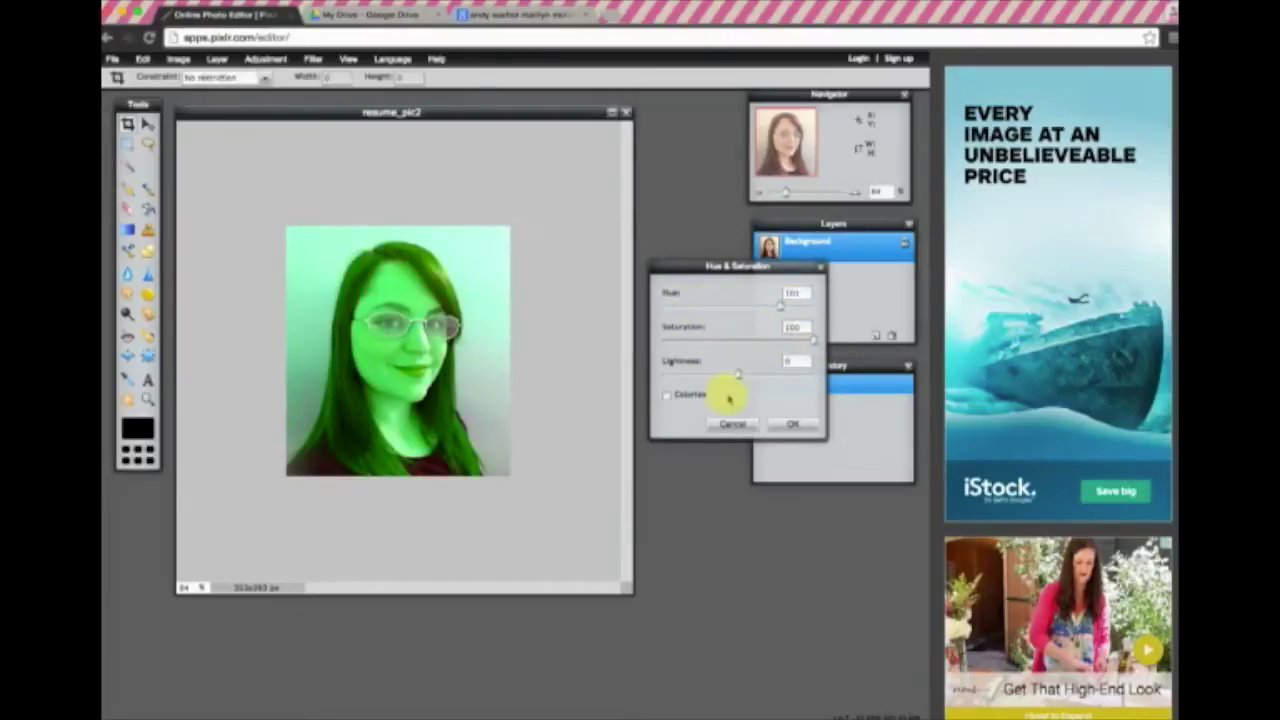
{"action": "mouse_move", "coordinate": [738, 376]}
{"action": "left_mouse_down"}
{"action": "mouse_move", "coordinate": [763, 372]}
{"action": "mouse_move", "coordinate": [728, 373]}
{"action": "left_mouse_up"}
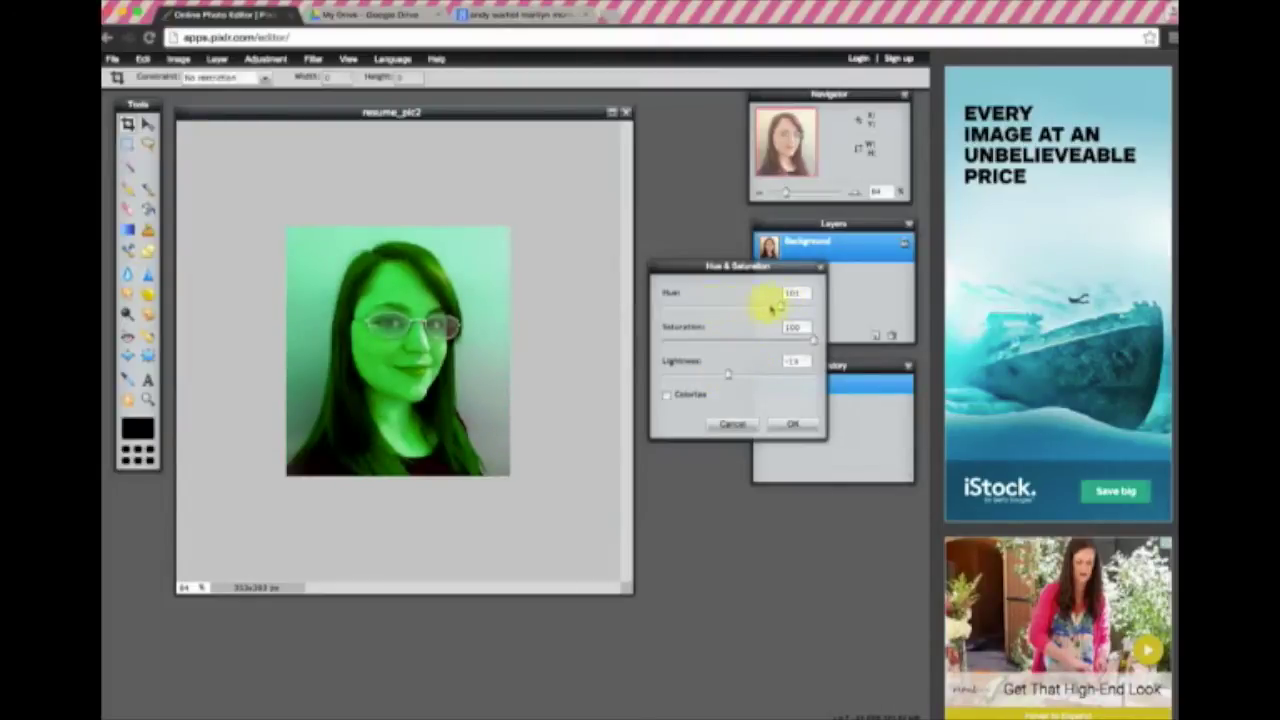
{"action": "left_click_drag", "start_coordinate": [780, 310], "coordinate": [646, 290]}
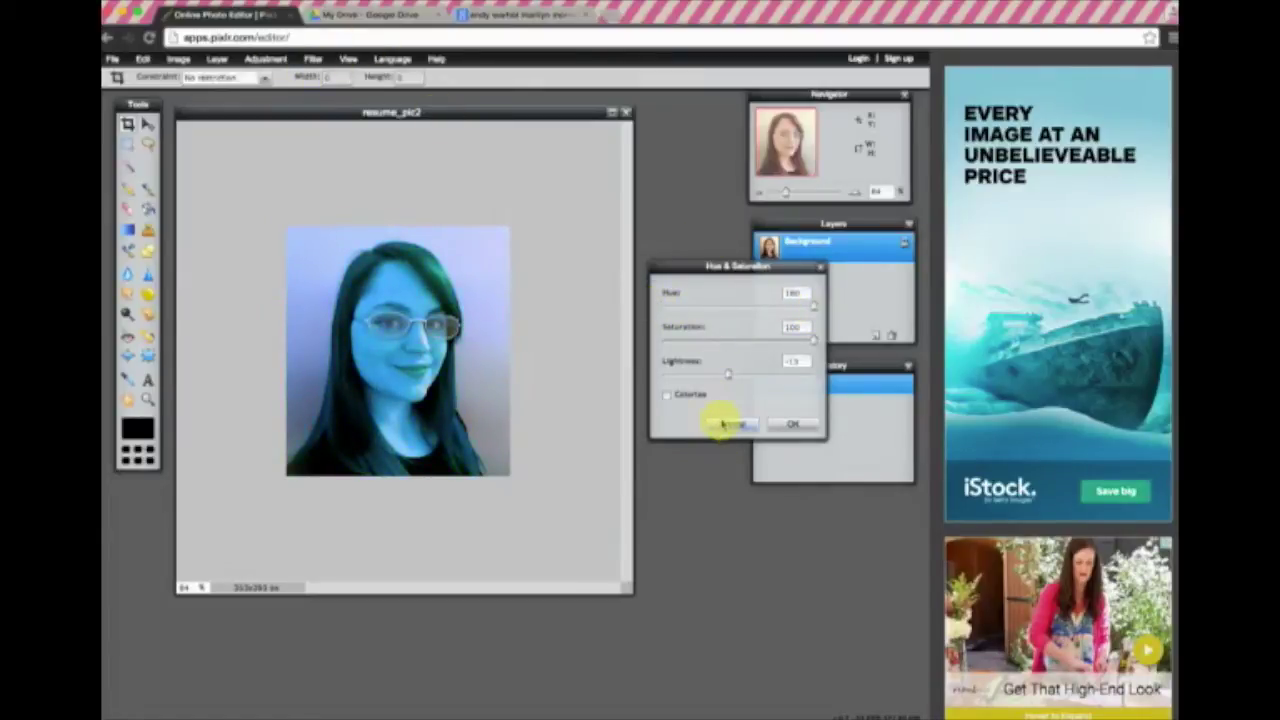
{"action": "left_click_drag", "start_coordinate": [709, 264], "coordinate": [649, 264]}
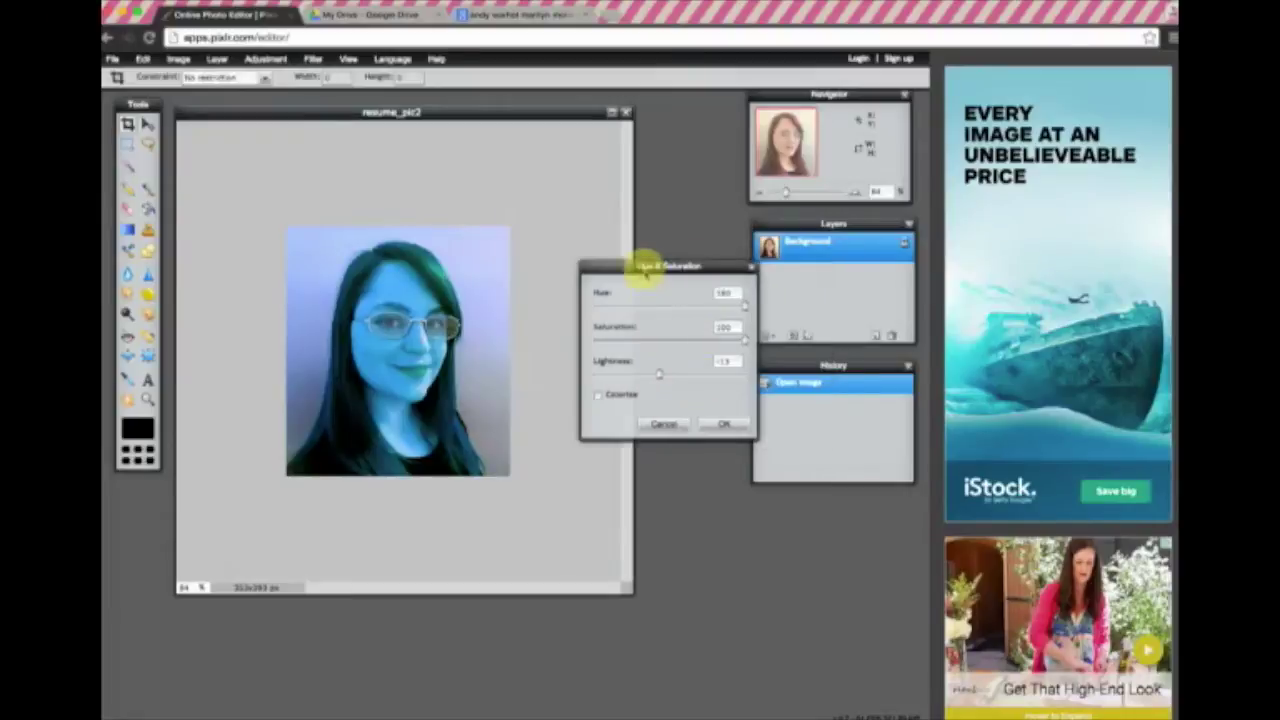
{"action": "left_click", "coordinate": [664, 426]}
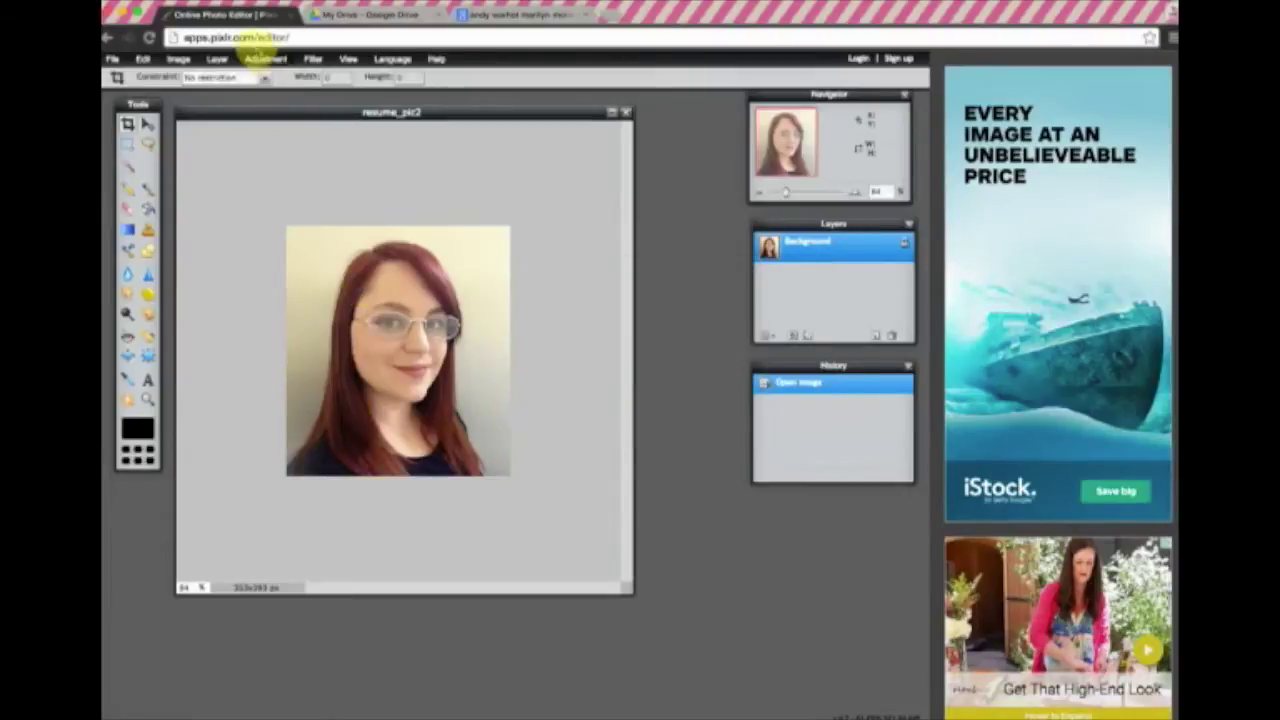
Try a Threshold adjustment at level 147 on the portrait and discard it.
{"action": "left_click", "coordinate": [263, 59]}
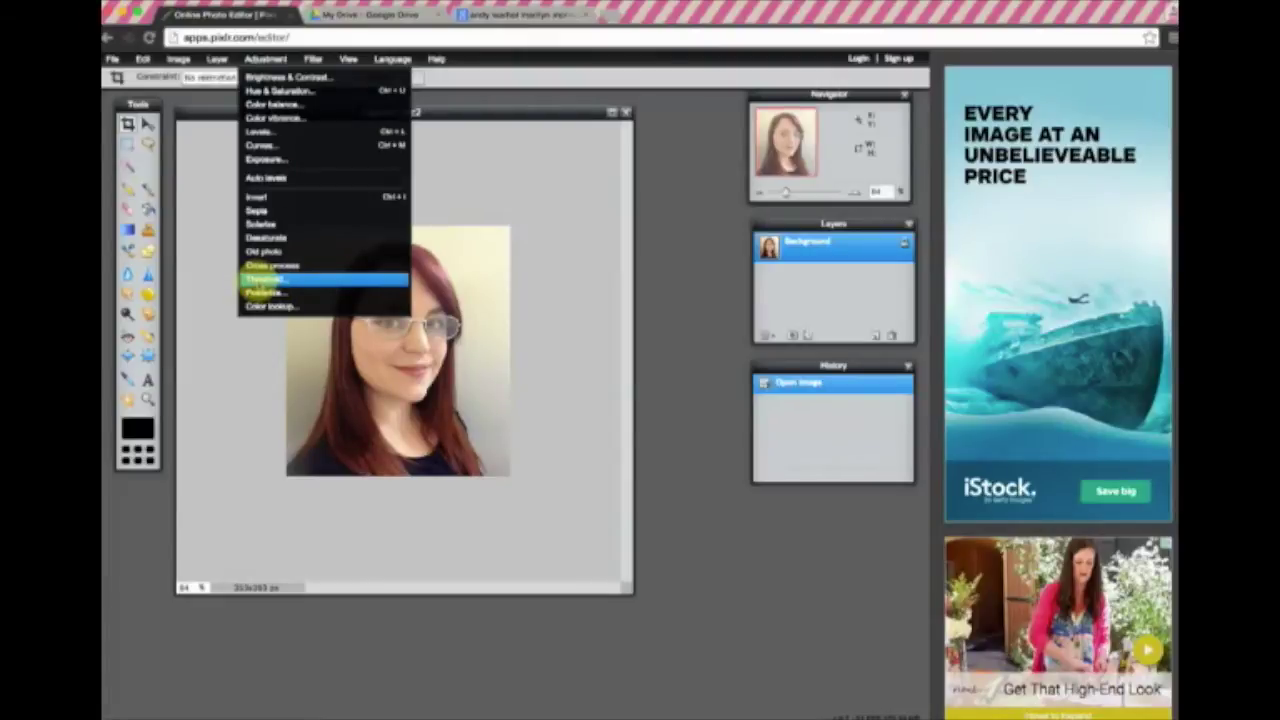
{"action": "left_click", "coordinate": [268, 281]}
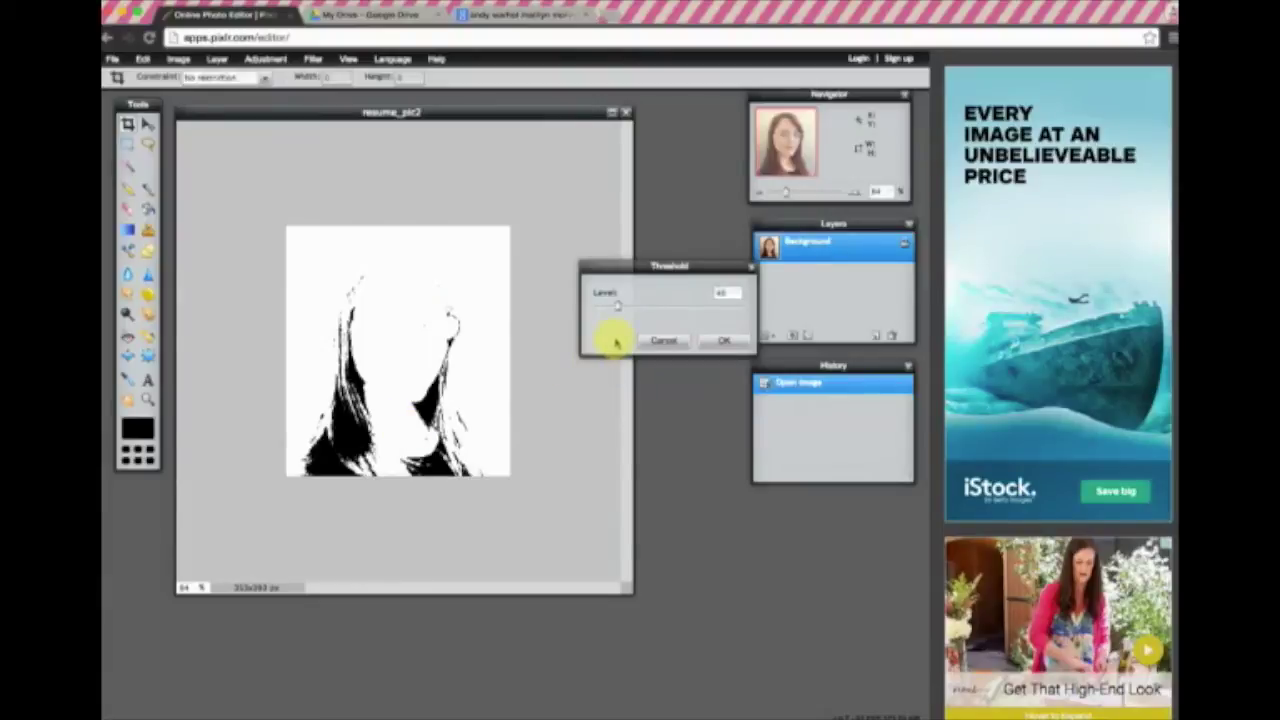
{"action": "left_click_drag", "start_coordinate": [606, 264], "coordinate": [566, 269]}
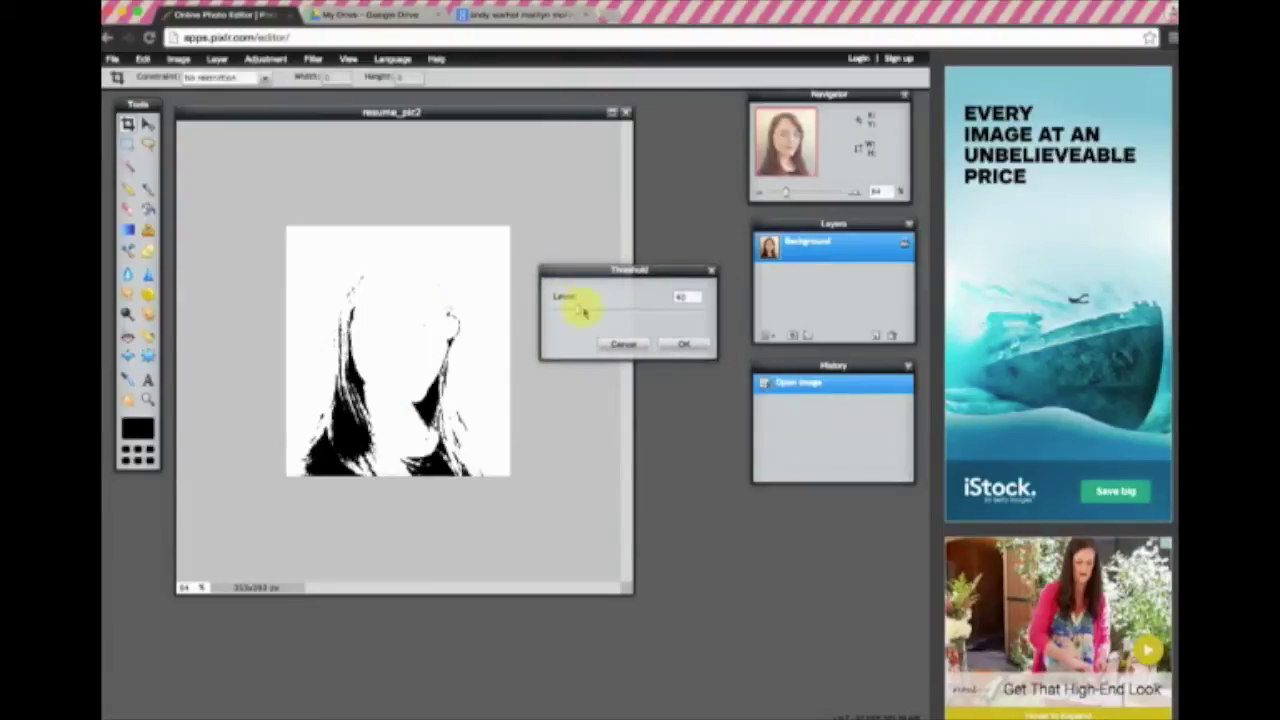
{"action": "left_click_drag", "start_coordinate": [579, 314], "coordinate": [619, 317]}
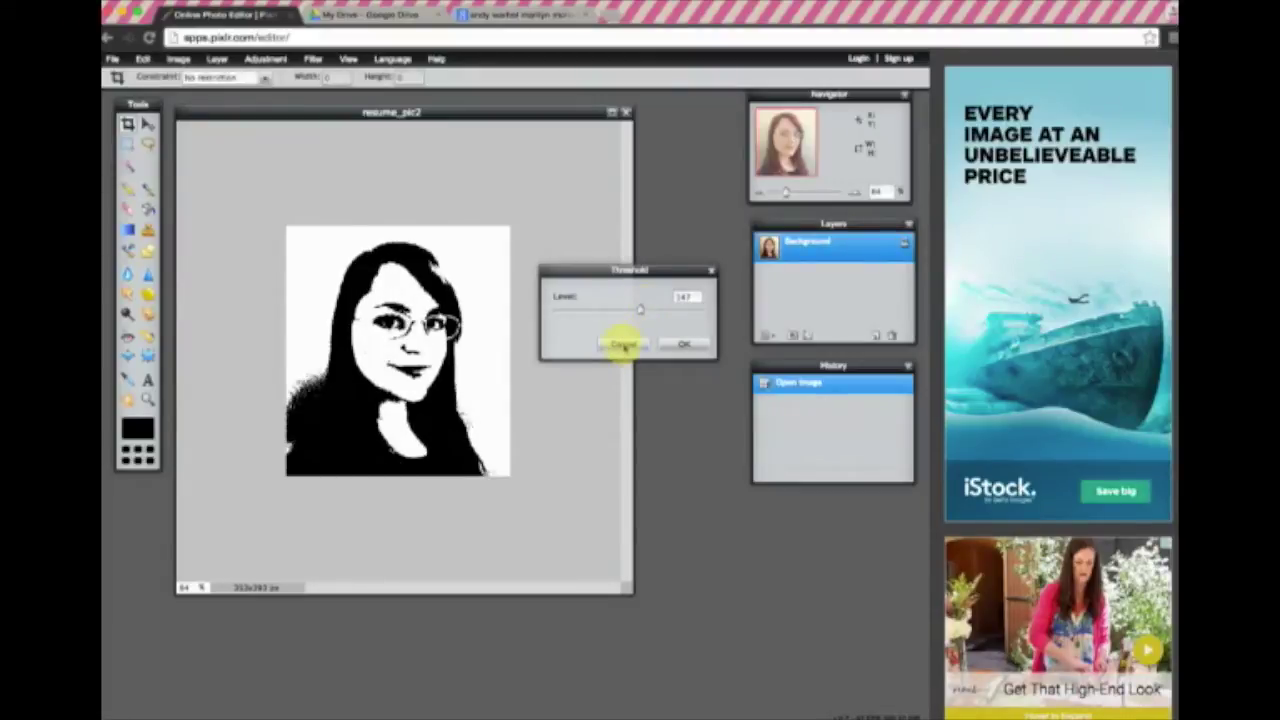
{"action": "left_click", "coordinate": [623, 345]}
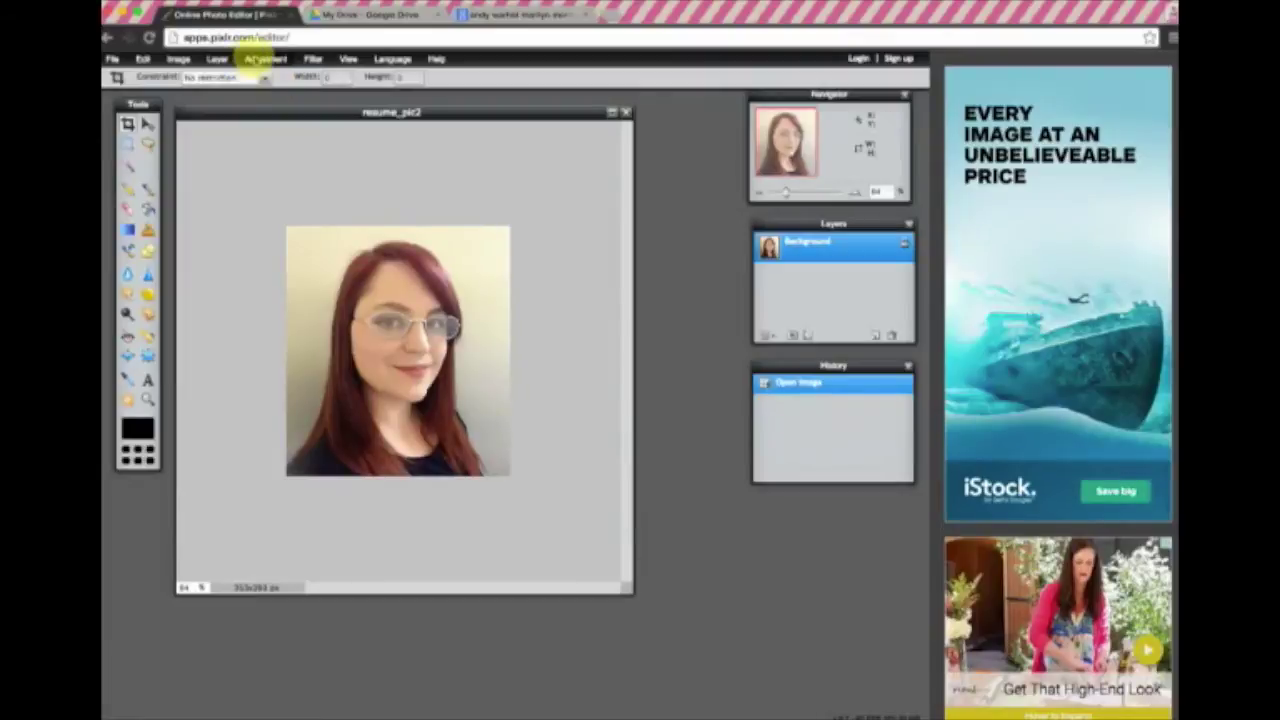
Apply a Brightness & Contrast adjustment to the portrait with contrast 98.
{"action": "left_click", "coordinate": [262, 58]}
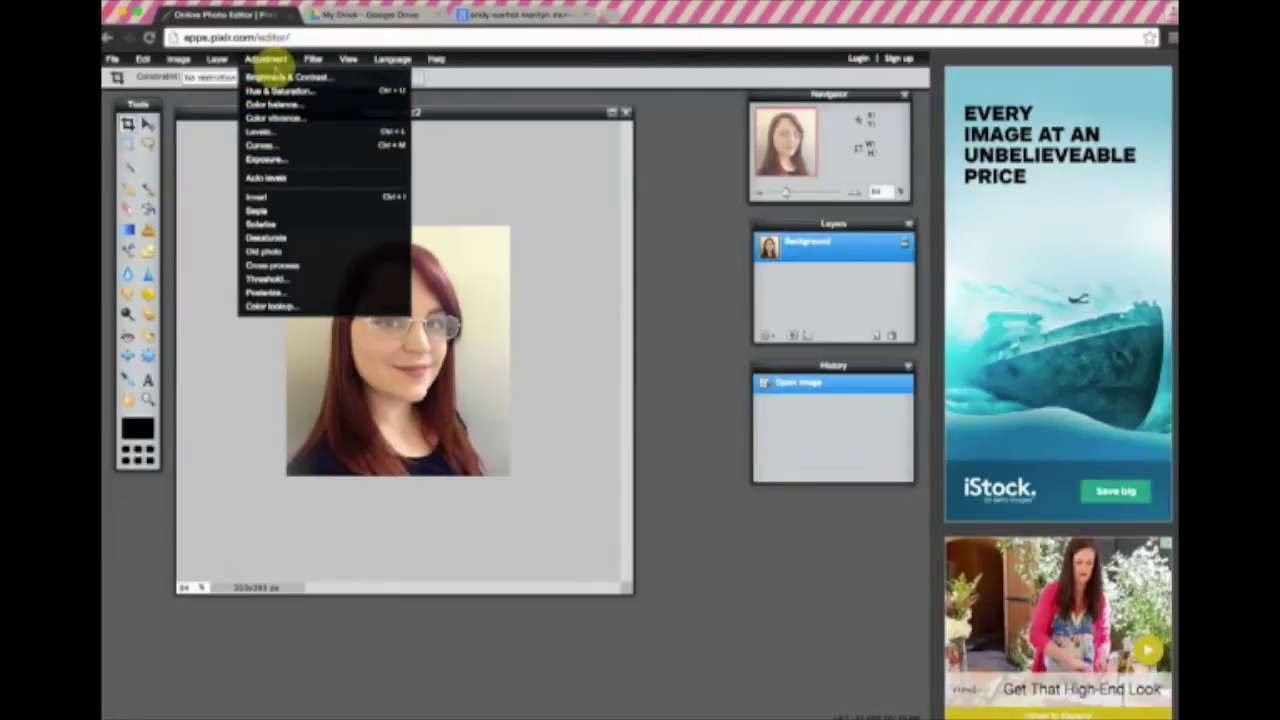
{"action": "left_click", "coordinate": [266, 77]}
{"action": "left_click_drag", "start_coordinate": [634, 305], "coordinate": [680, 303]}
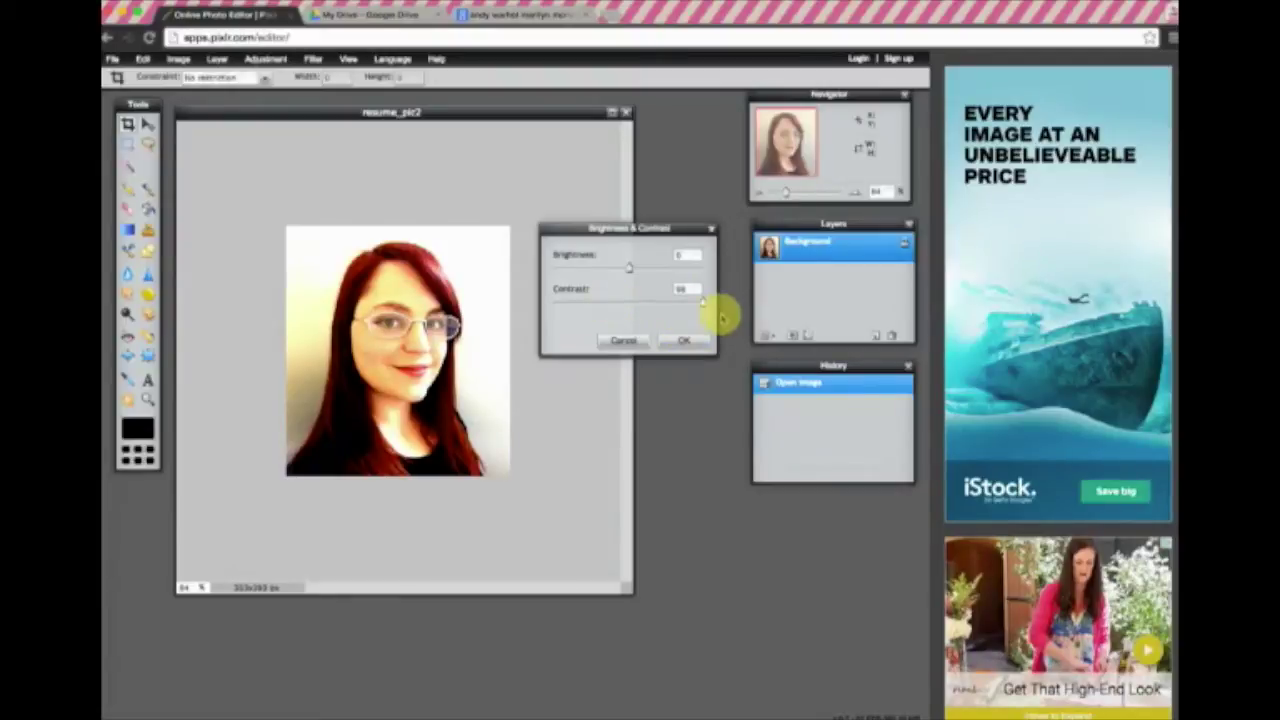
{"action": "left_click", "coordinate": [684, 343]}
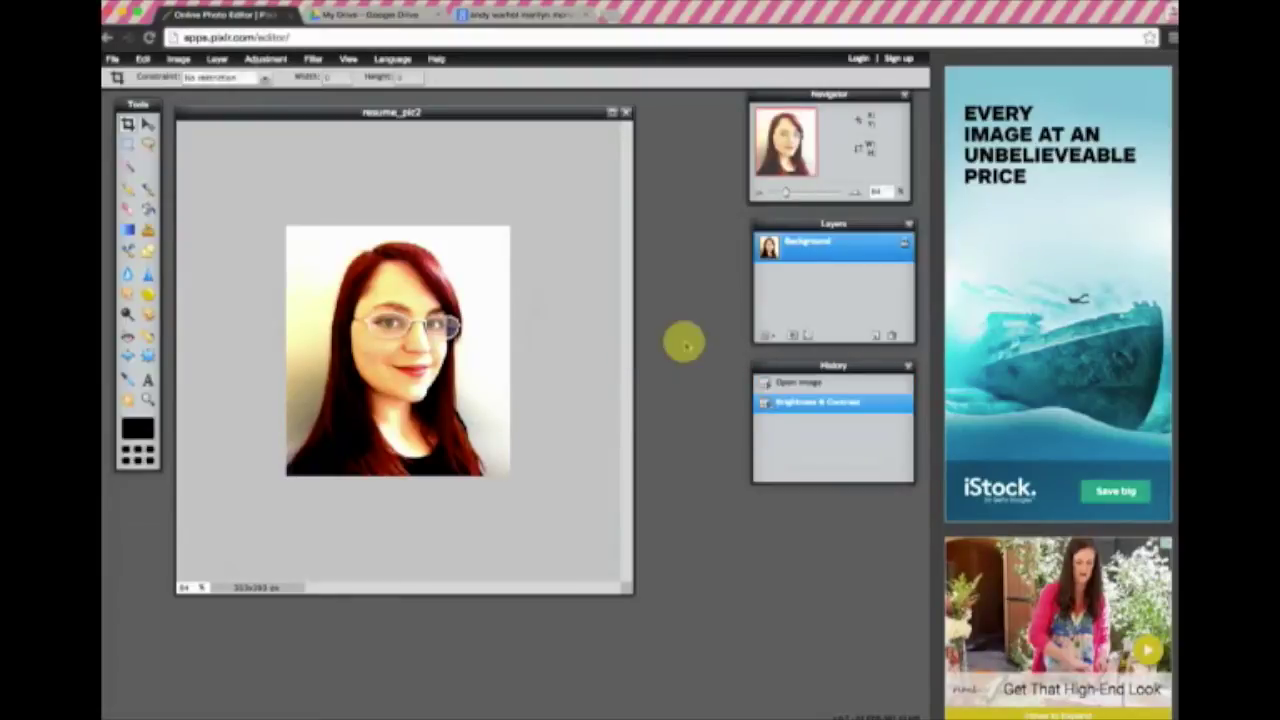
Turn the portrait into pure black and white with a Threshold adjustment at level 175.
{"action": "left_click", "coordinate": [265, 59]}
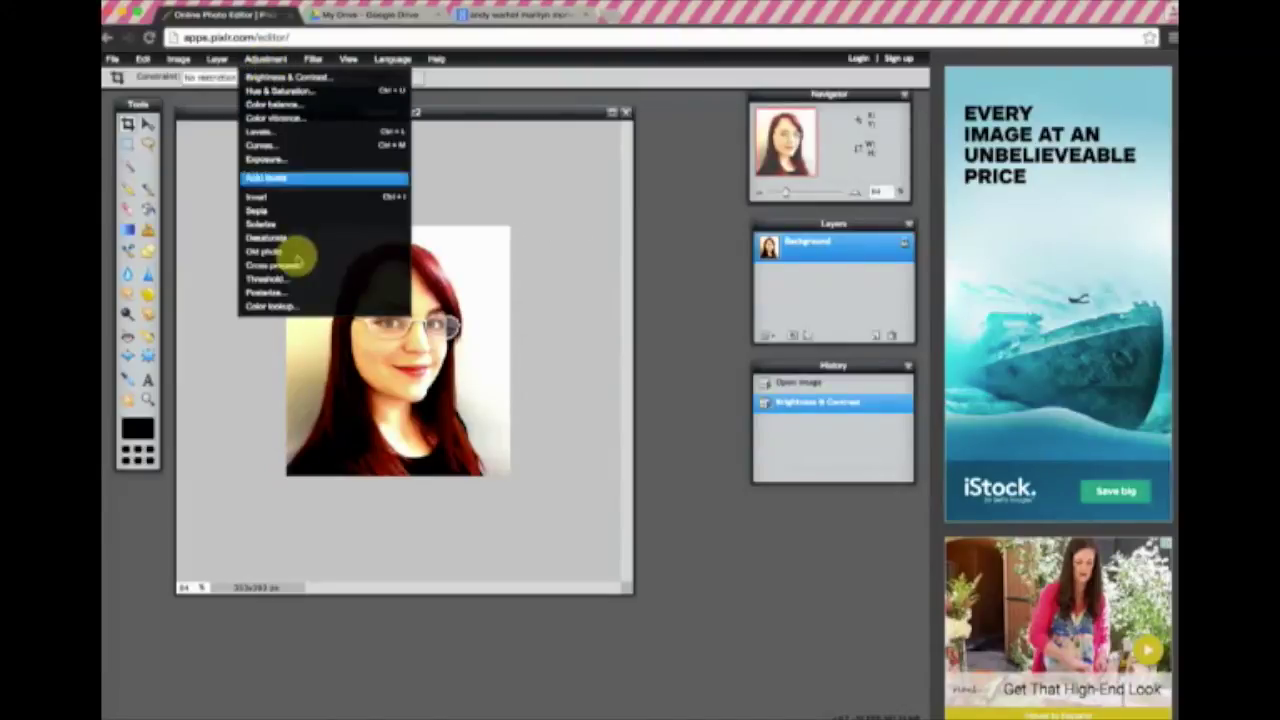
{"action": "left_click", "coordinate": [278, 278]}
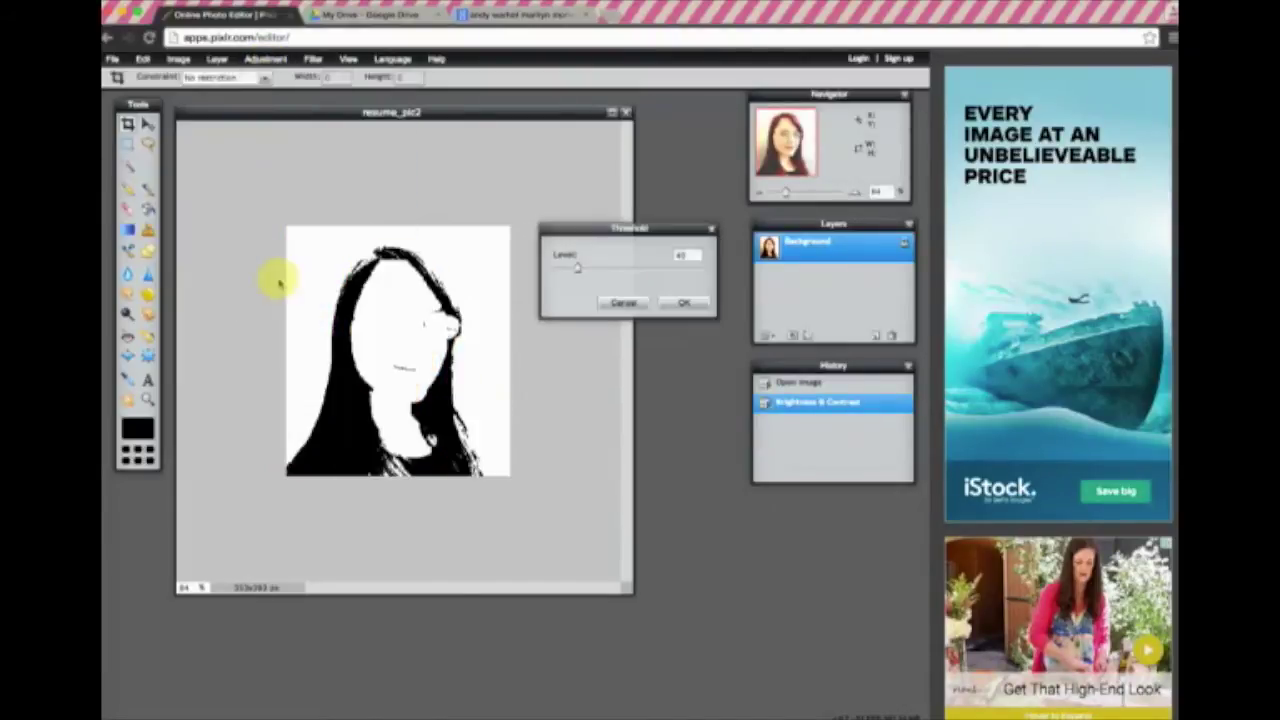
{"action": "left_click_drag", "start_coordinate": [578, 268], "coordinate": [653, 270]}
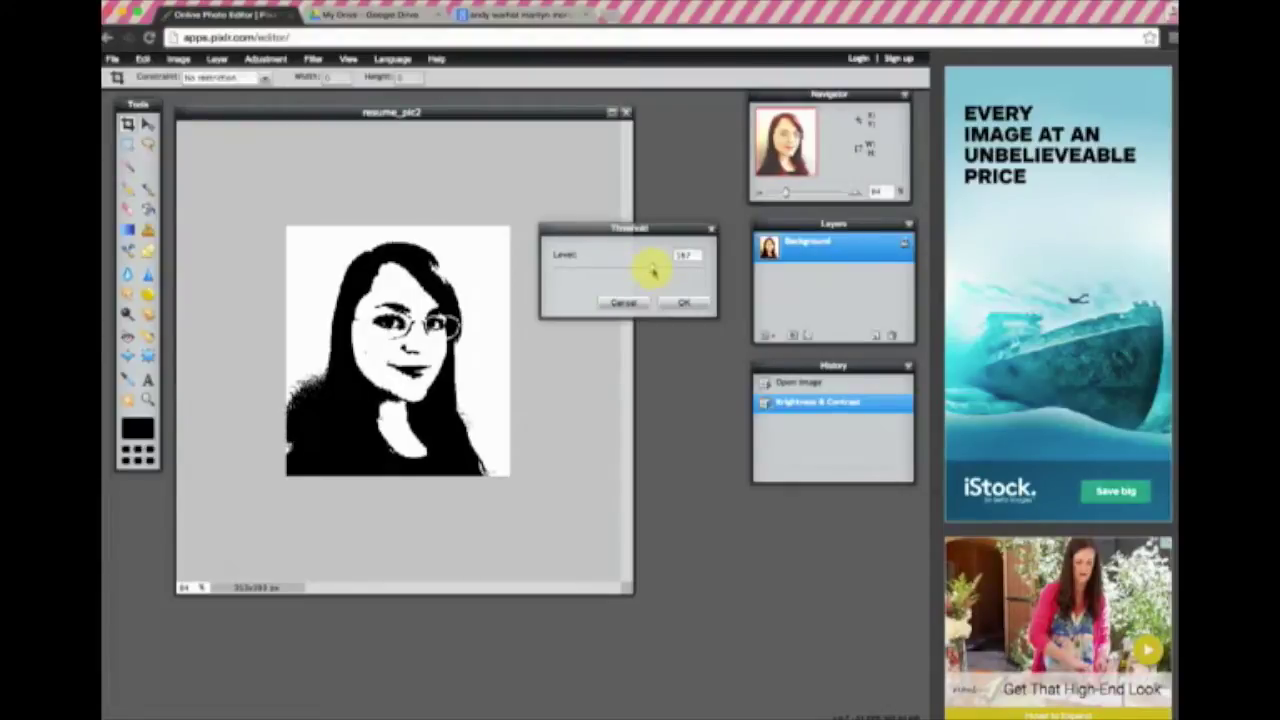
{"action": "left_click_drag", "start_coordinate": [652, 270], "coordinate": [657, 271]}
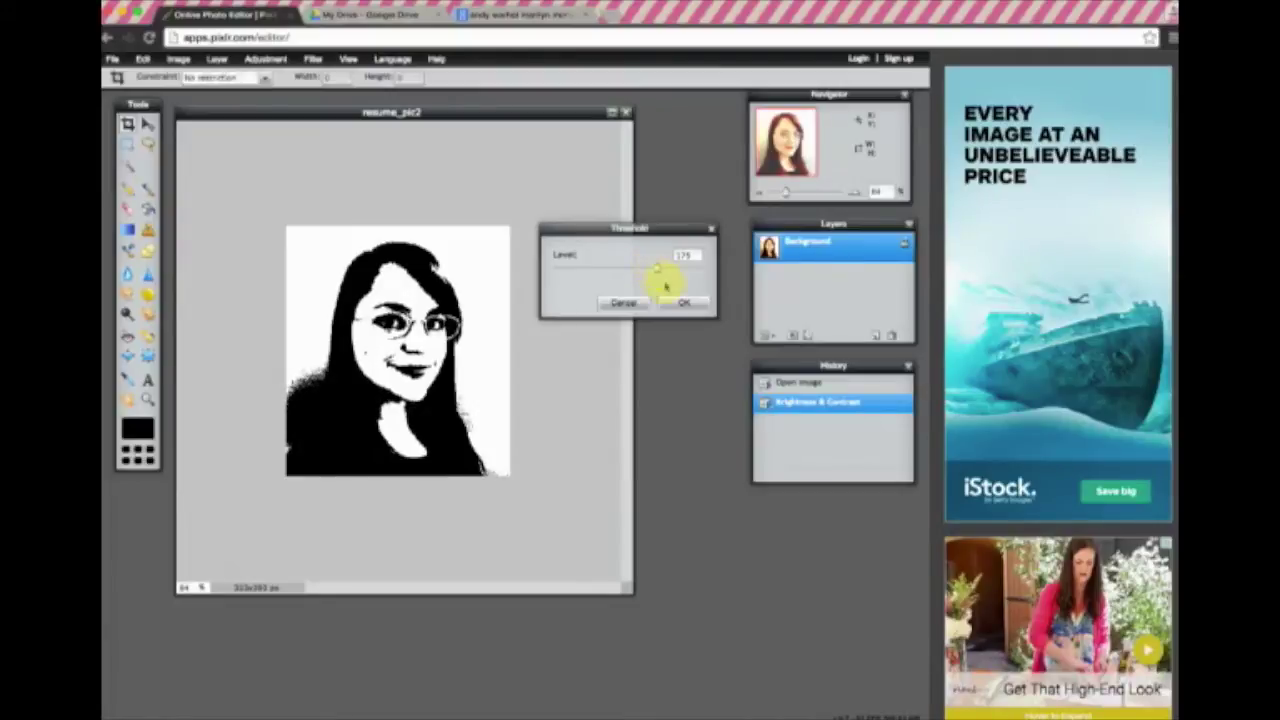
{"action": "left_click", "coordinate": [683, 304]}
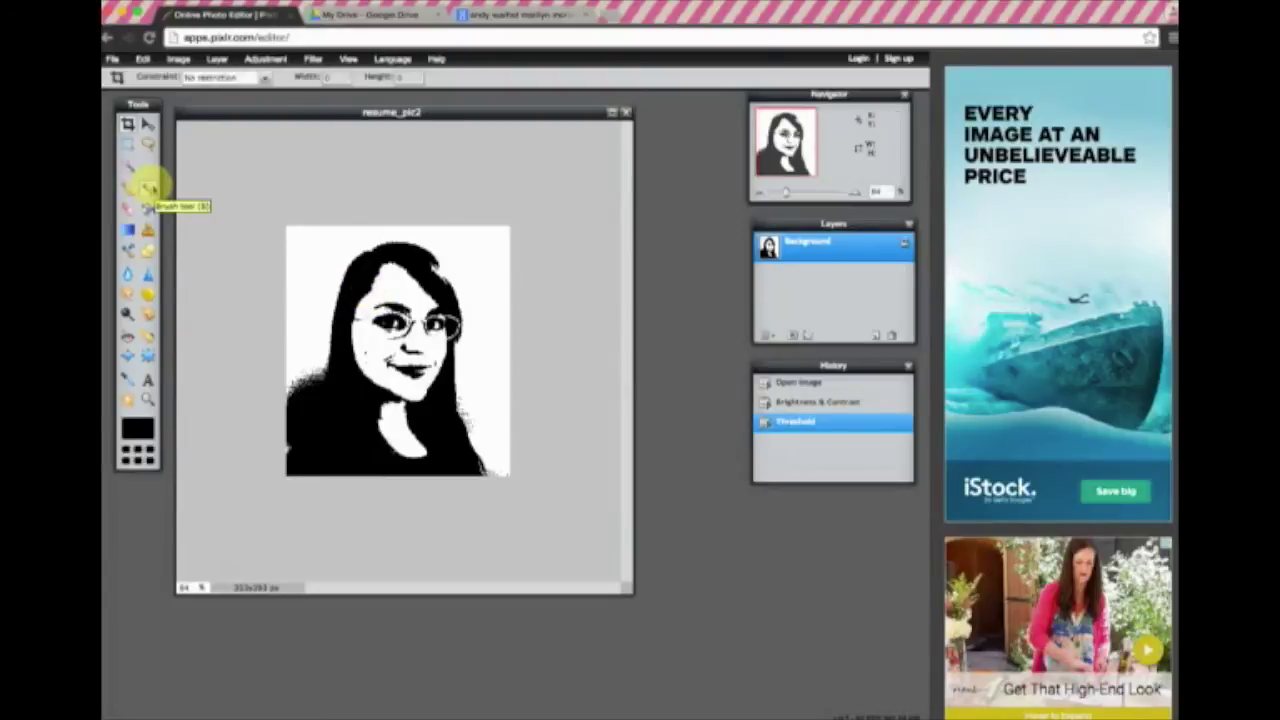
Choose the Brush tool with the hard round tip of 30 px diameter.
{"action": "left_click_drag", "start_coordinate": [137, 103], "coordinate": [139, 109]}
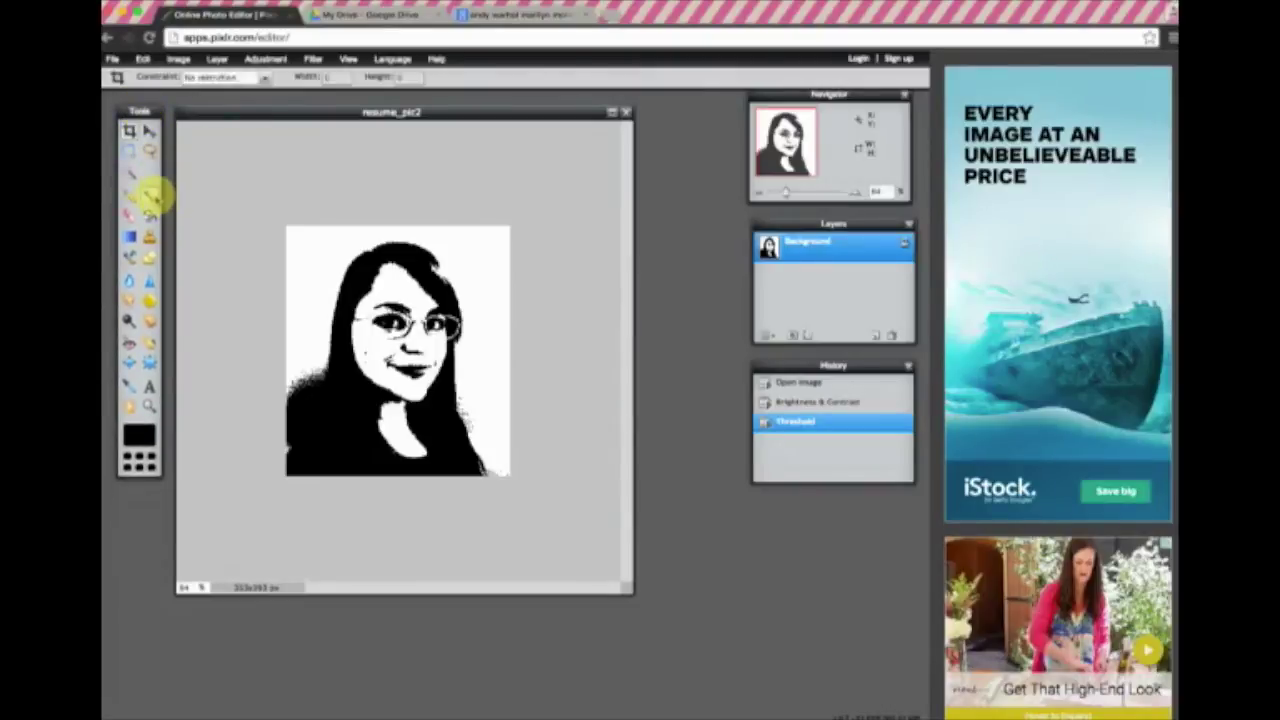
{"action": "left_click", "coordinate": [150, 195]}
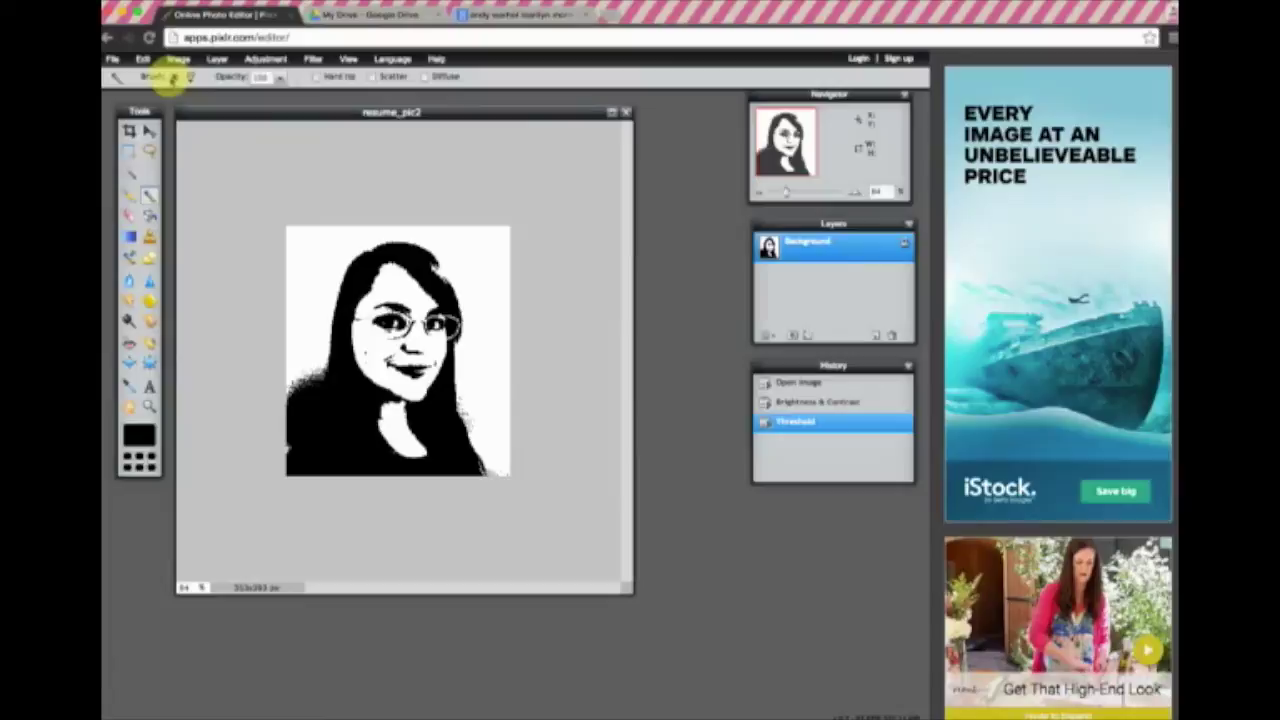
{"action": "left_click", "coordinate": [175, 78]}
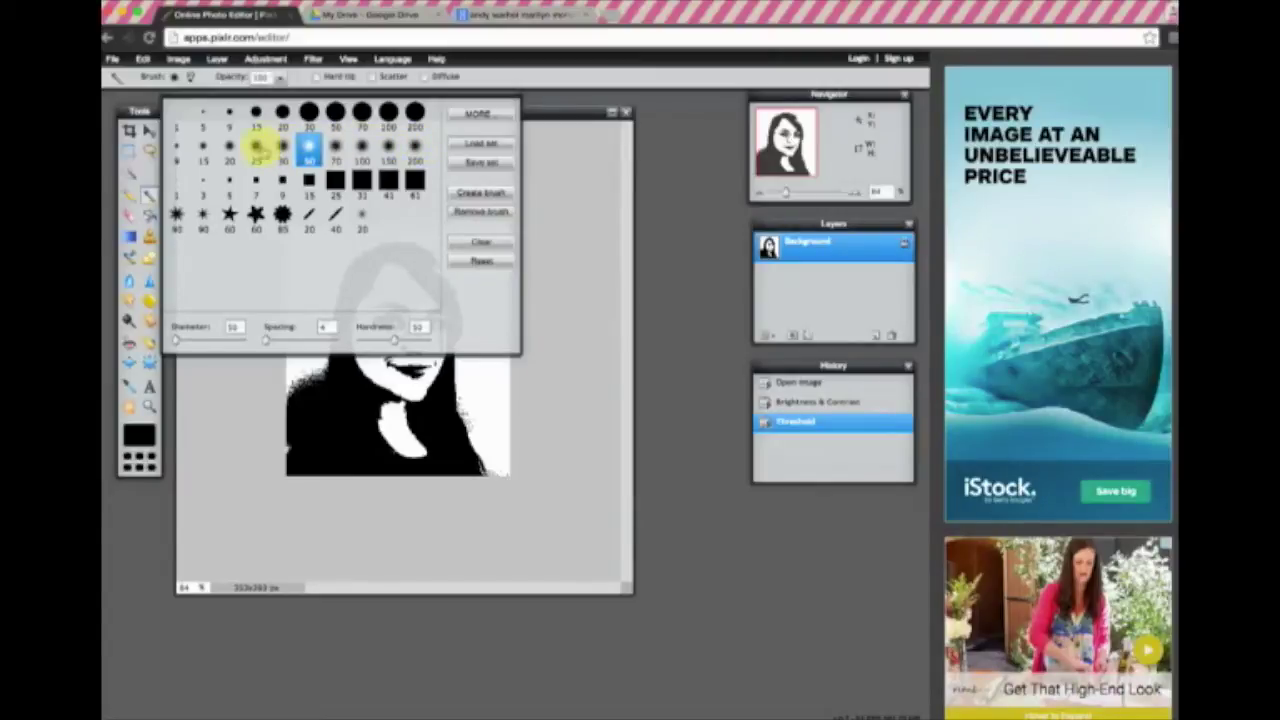
{"action": "left_click", "coordinate": [310, 114]}
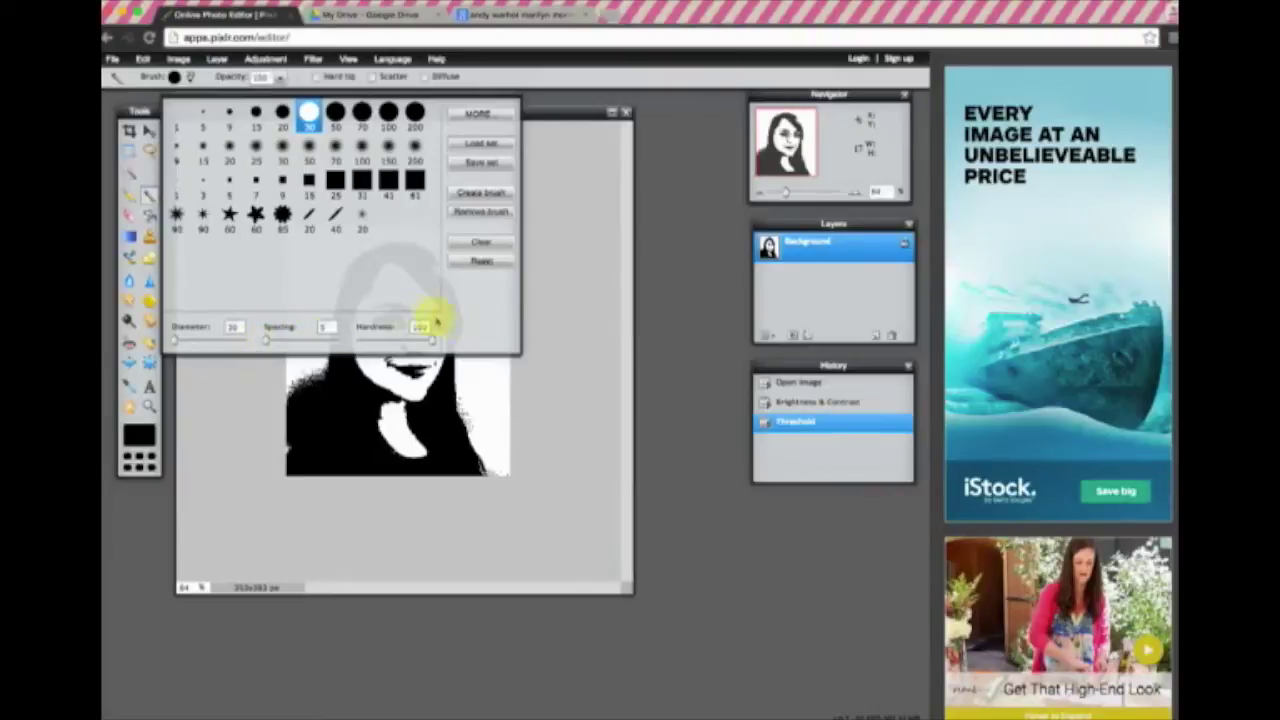
{"action": "left_click", "coordinate": [578, 300]}
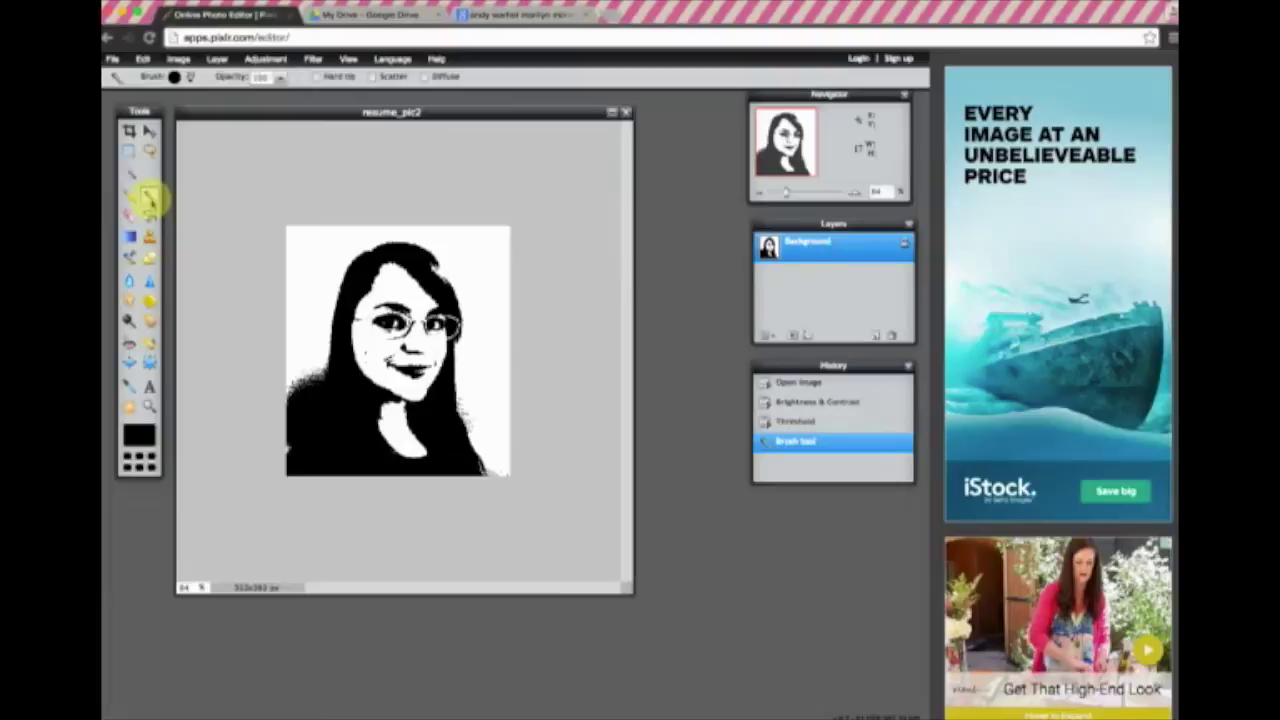
Set the painting colour to white by raising its lightness to 100.
{"action": "left_click", "coordinate": [140, 437]}
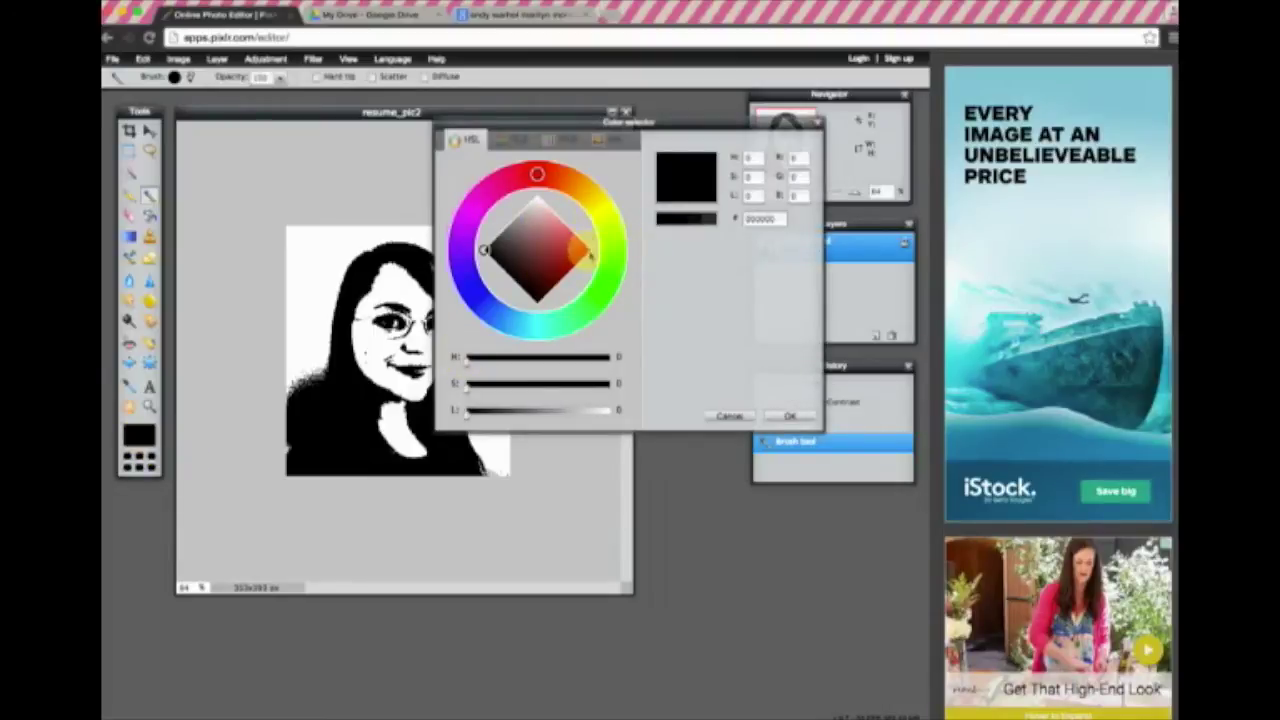
{"action": "left_click_drag", "start_coordinate": [537, 176], "coordinate": [532, 174]}
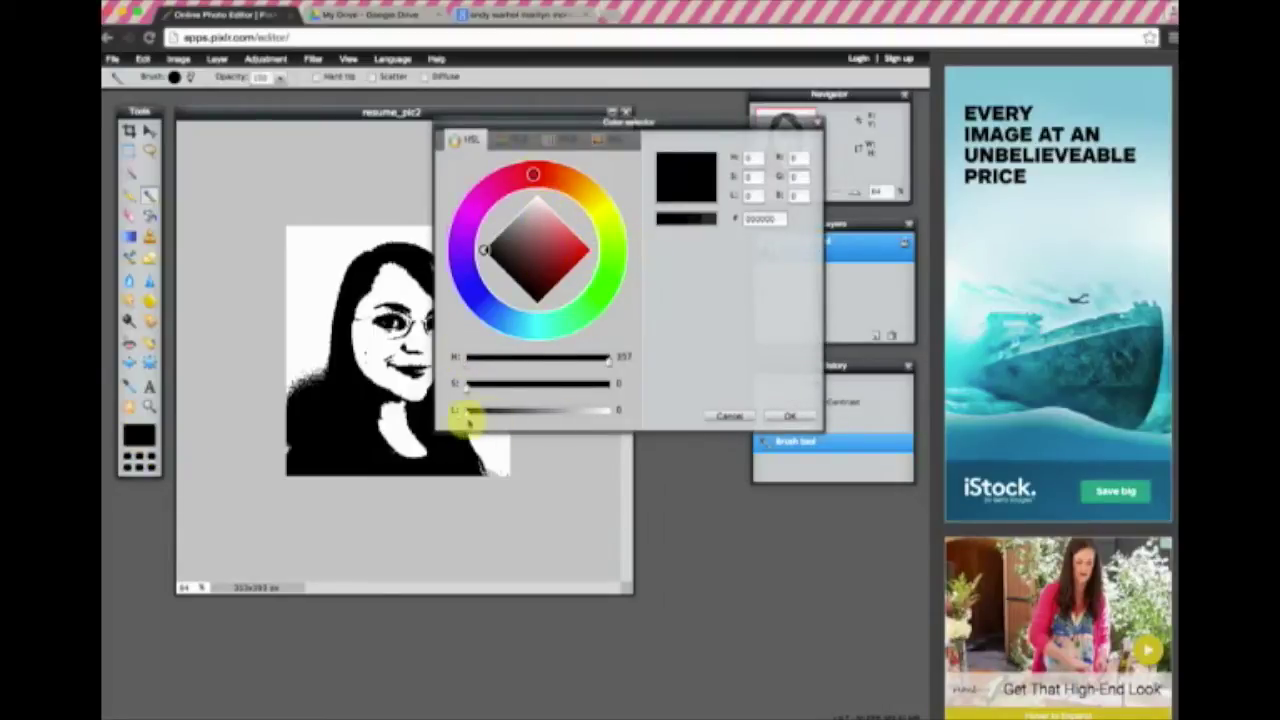
{"action": "left_click_drag", "start_coordinate": [468, 414], "coordinate": [626, 420]}
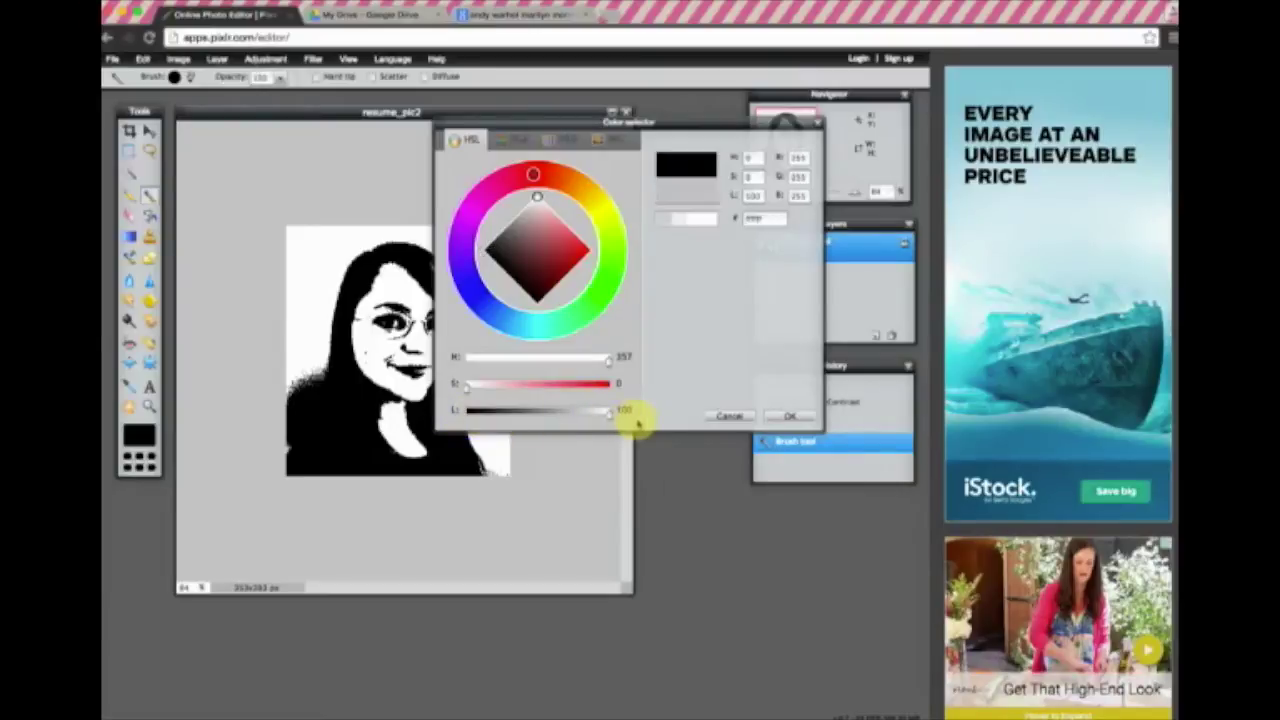
{"action": "left_click", "coordinate": [540, 196]}
{"action": "left_click", "coordinate": [538, 197]}
{"action": "left_click", "coordinate": [772, 420]}
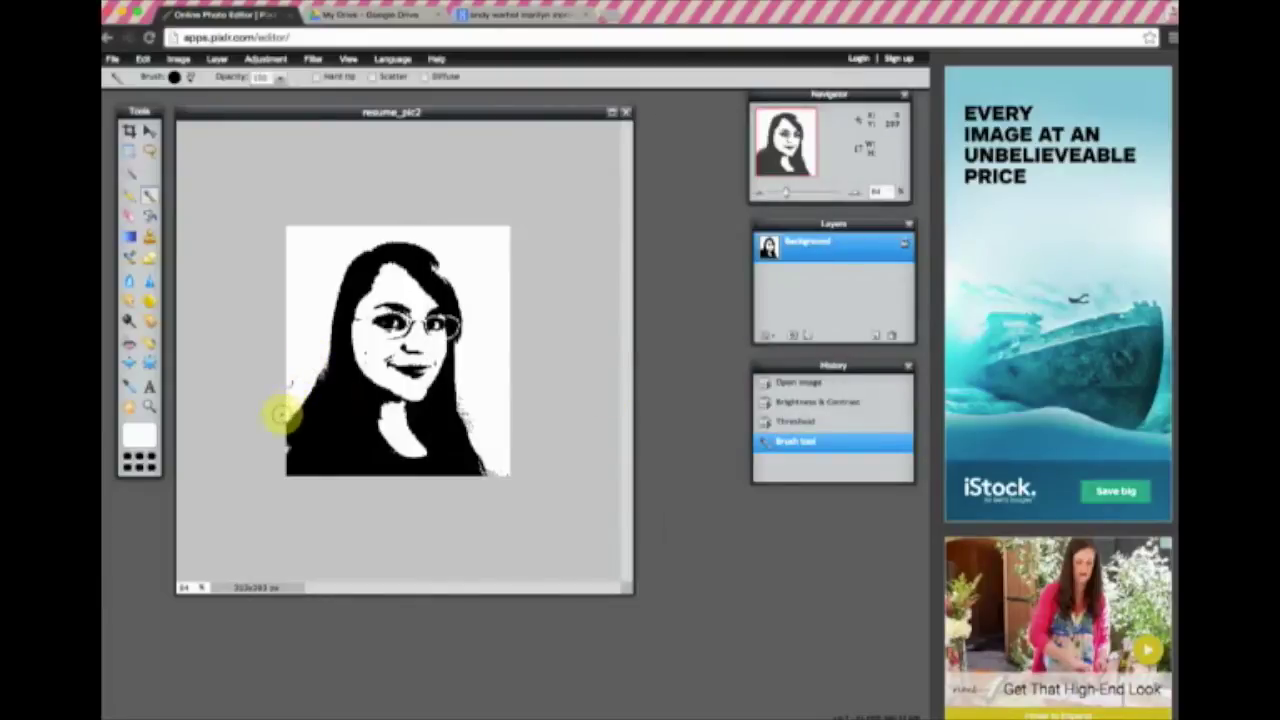
Paint out the black speckles beside the hair and shoulders and on the cheek with white brush strokes.
{"action": "mouse_move", "coordinate": [318, 352]}
{"action": "left_mouse_down"}
{"action": "mouse_move", "coordinate": [278, 430]}
{"action": "mouse_move", "coordinate": [314, 357]}
{"action": "mouse_move", "coordinate": [272, 448]}
{"action": "mouse_move", "coordinate": [282, 456]}
{"action": "left_mouse_up"}
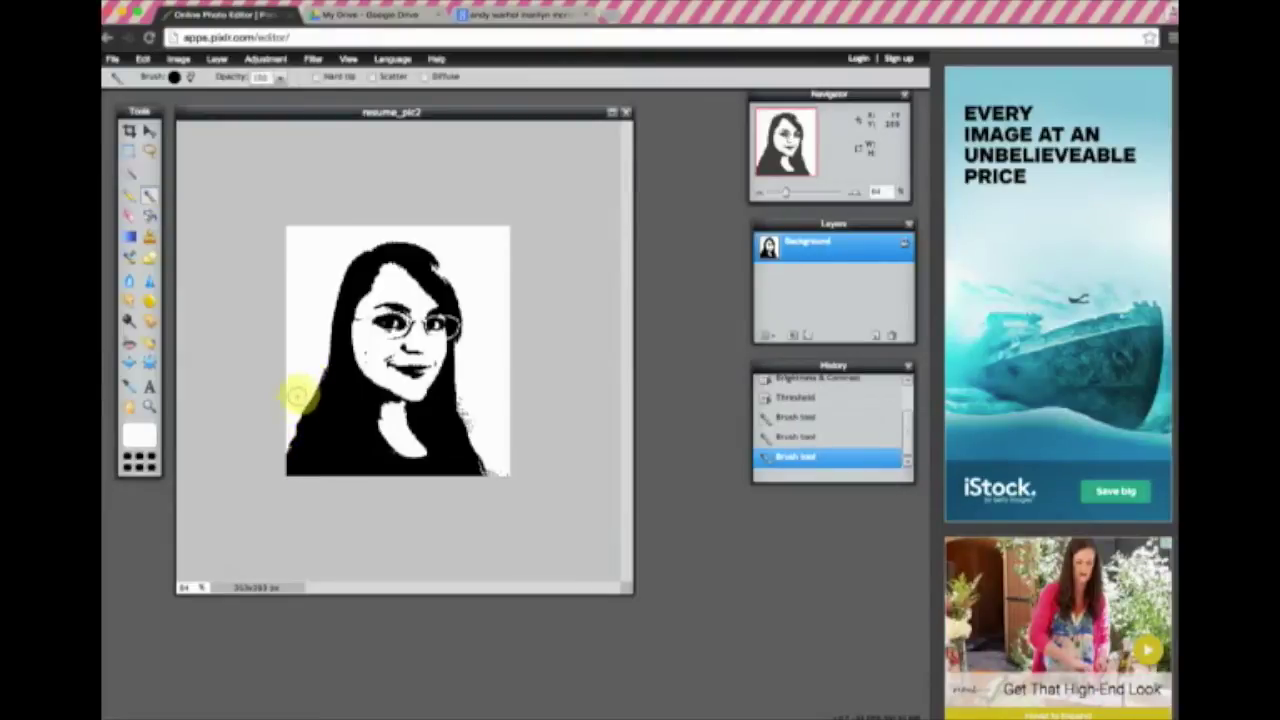
{"action": "left_click_drag", "start_coordinate": [318, 354], "coordinate": [274, 460]}
{"action": "left_click_drag", "start_coordinate": [260, 510], "coordinate": [265, 512]}
{"action": "left_click_drag", "start_coordinate": [465, 412], "coordinate": [498, 494]}
{"action": "left_click", "coordinate": [524, 433]}
{"action": "left_click", "coordinate": [378, 350]}
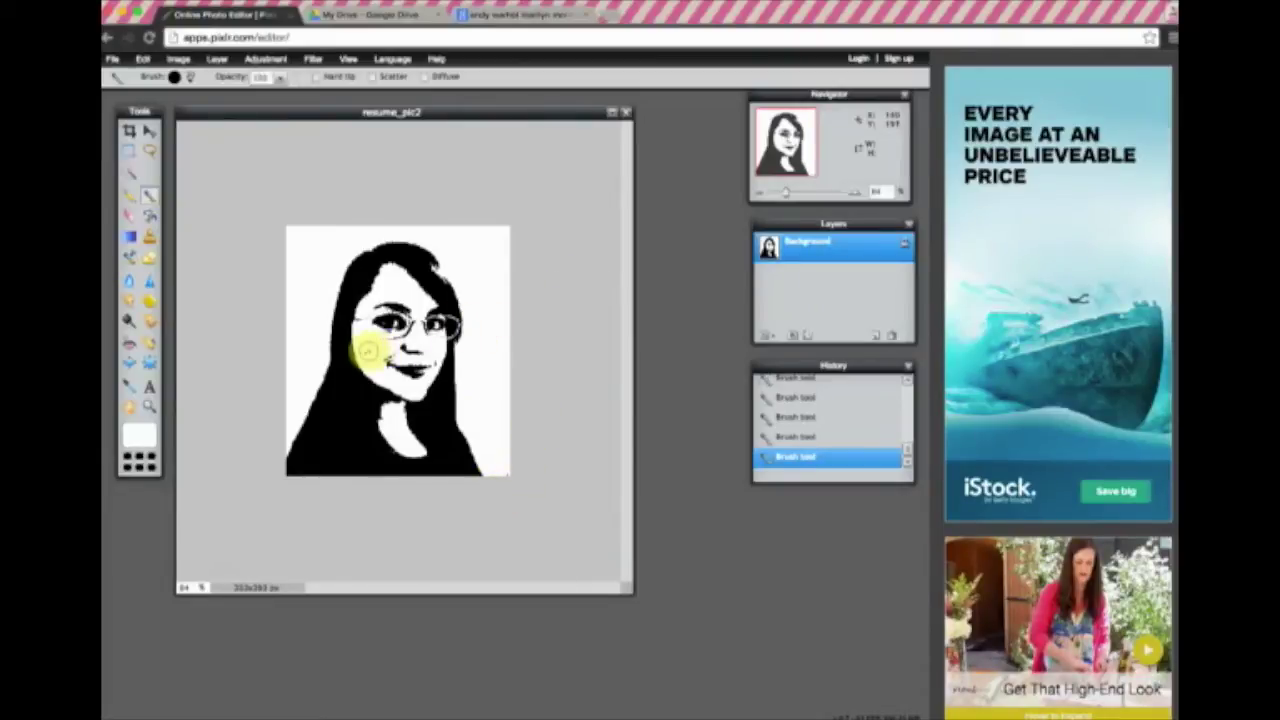
{"action": "mouse_move", "coordinate": [368, 355]}
{"action": "left_mouse_down"}
{"action": "mouse_move", "coordinate": [395, 350]}
{"action": "mouse_move", "coordinate": [451, 271]}
{"action": "mouse_move", "coordinate": [372, 317]}
{"action": "left_mouse_up"}
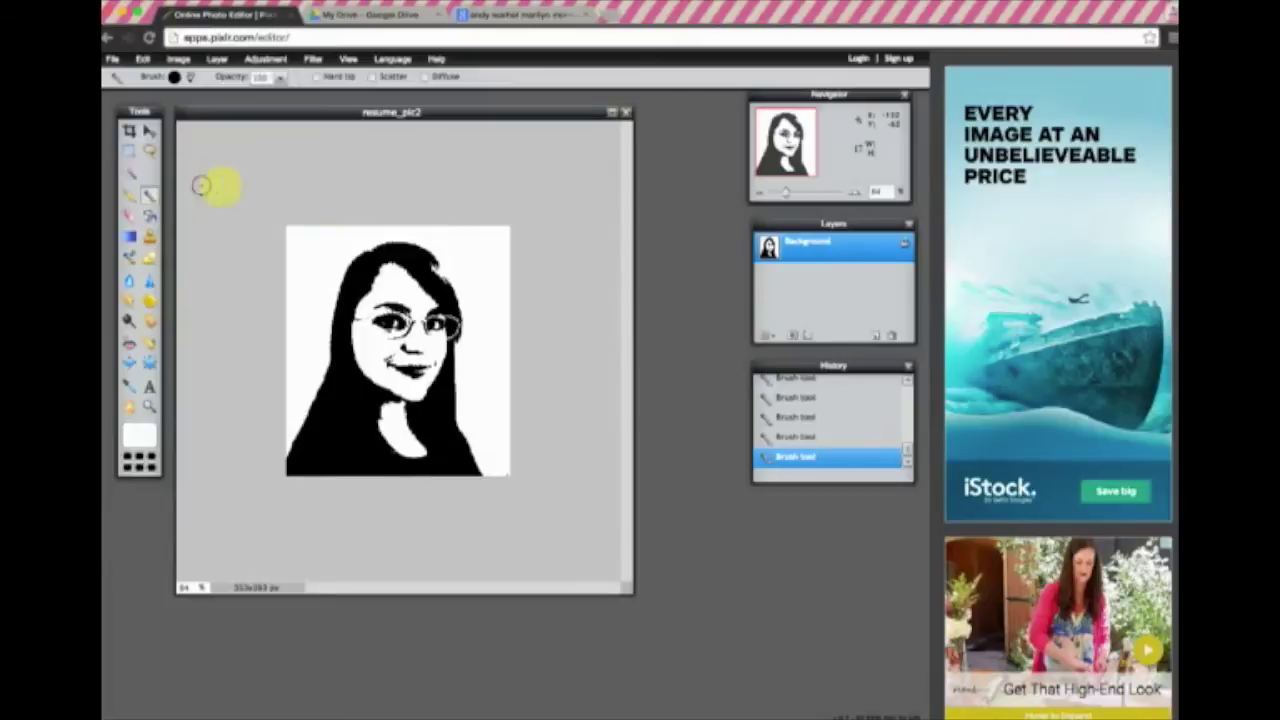
Enlarge the history list, review the earlier states back to Brightness & Contrast, and return to the latest brush stroke.
{"action": "mouse_move", "coordinate": [849, 364]}
{"action": "left_mouse_down"}
{"action": "mouse_move", "coordinate": [820, 377]}
{"action": "mouse_move", "coordinate": [845, 368]}
{"action": "left_mouse_up"}
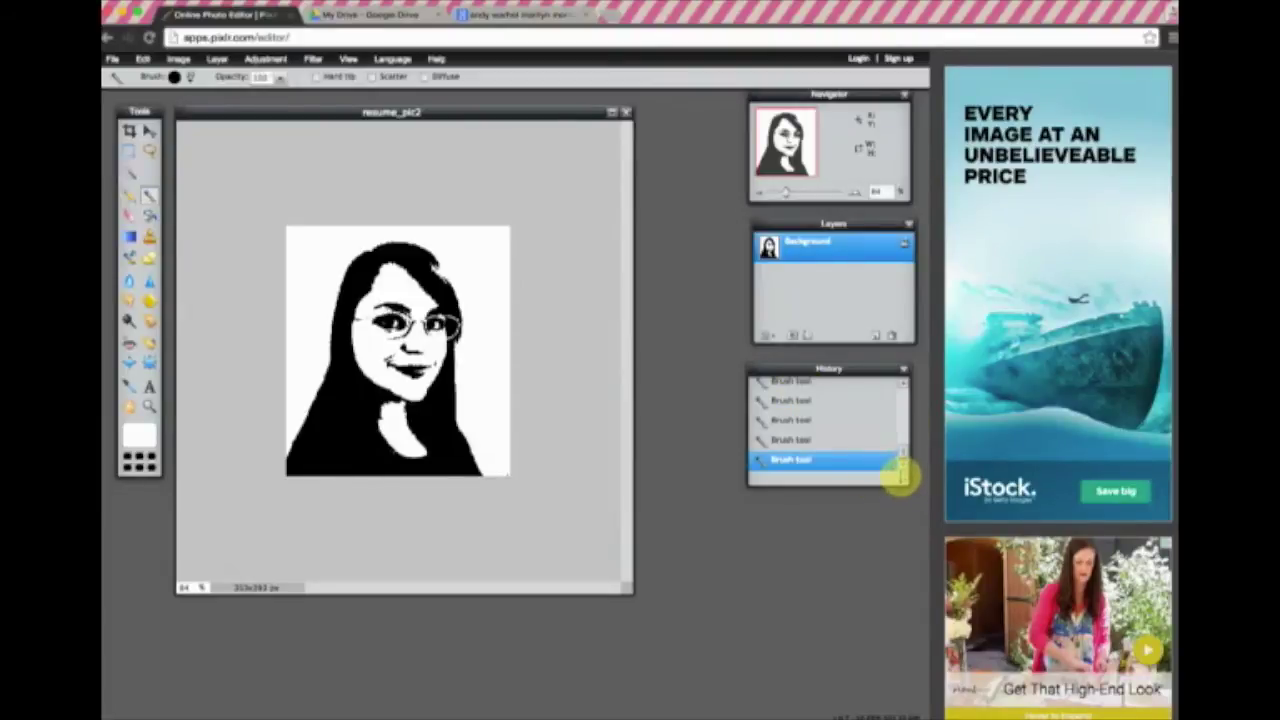
{"action": "left_click_drag", "start_coordinate": [902, 480], "coordinate": [896, 642]}
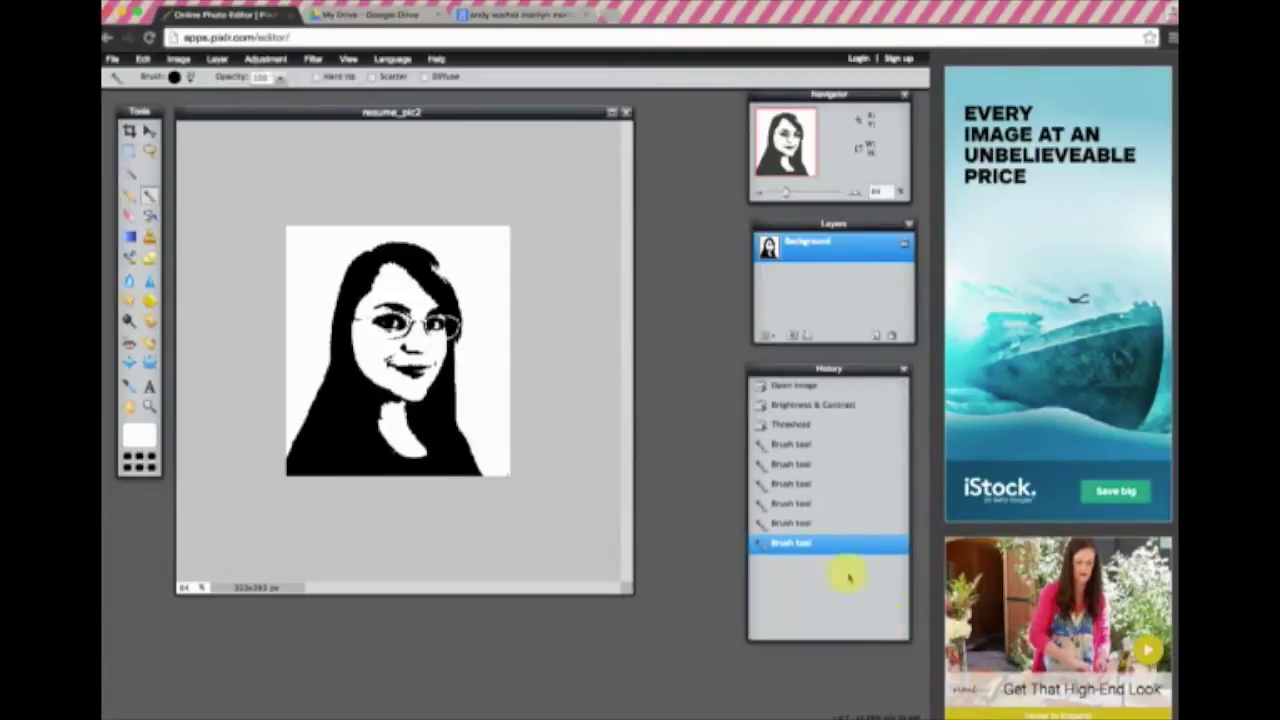
{"action": "left_click", "coordinate": [790, 522]}
{"action": "left_click", "coordinate": [792, 483]}
{"action": "left_click", "coordinate": [796, 444]}
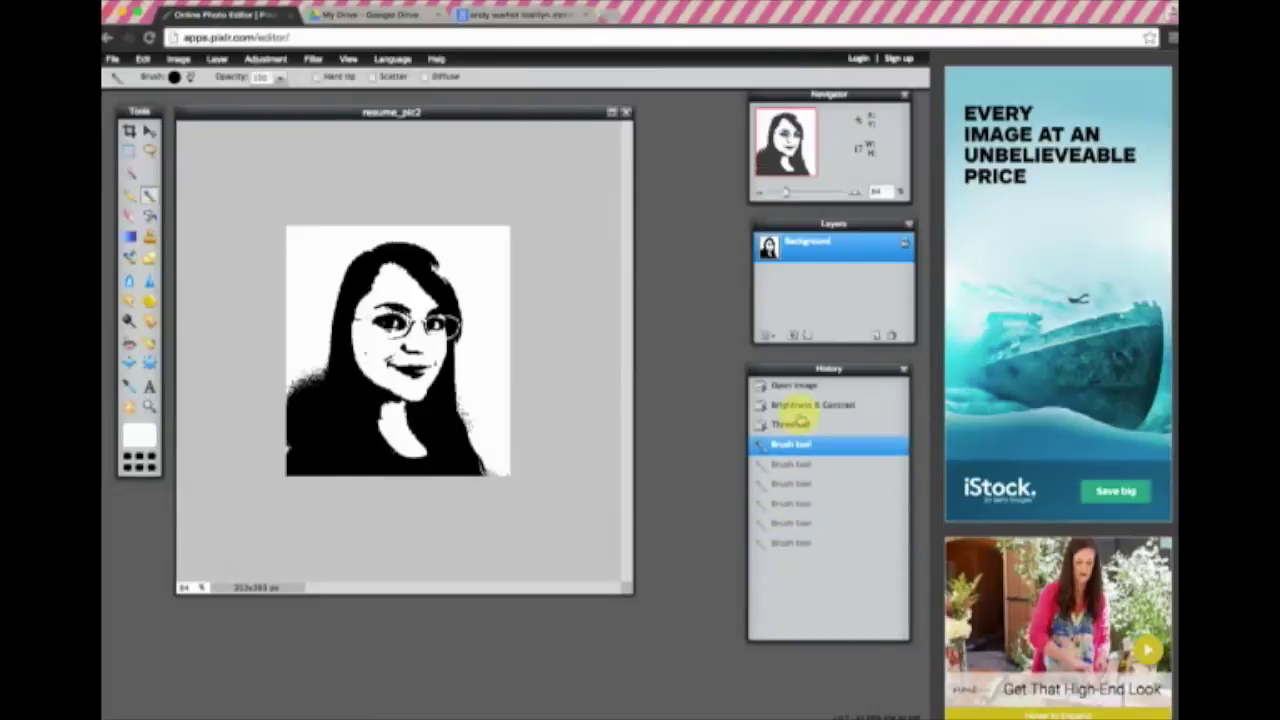
{"action": "left_click", "coordinate": [803, 406]}
{"action": "left_click", "coordinate": [796, 424]}
{"action": "left_click", "coordinate": [794, 444]}
{"action": "left_click", "coordinate": [794, 483]}
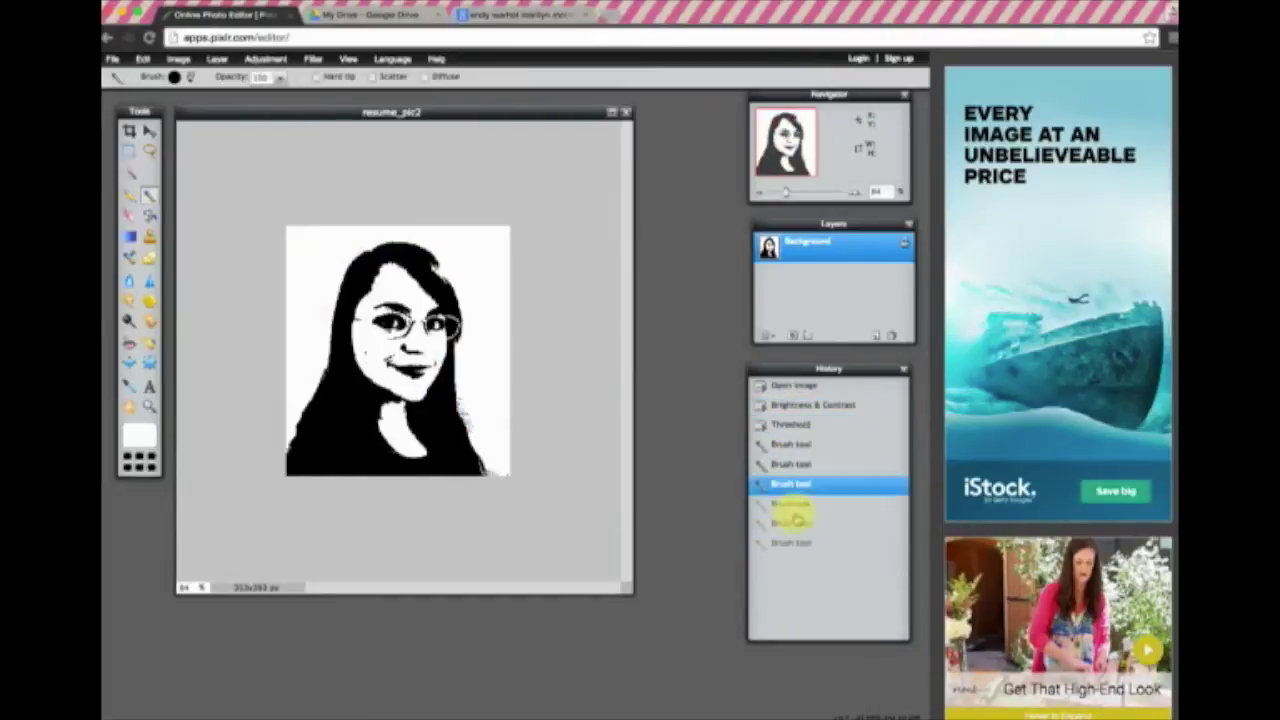
{"action": "left_click", "coordinate": [794, 522]}
{"action": "left_click", "coordinate": [794, 543]}
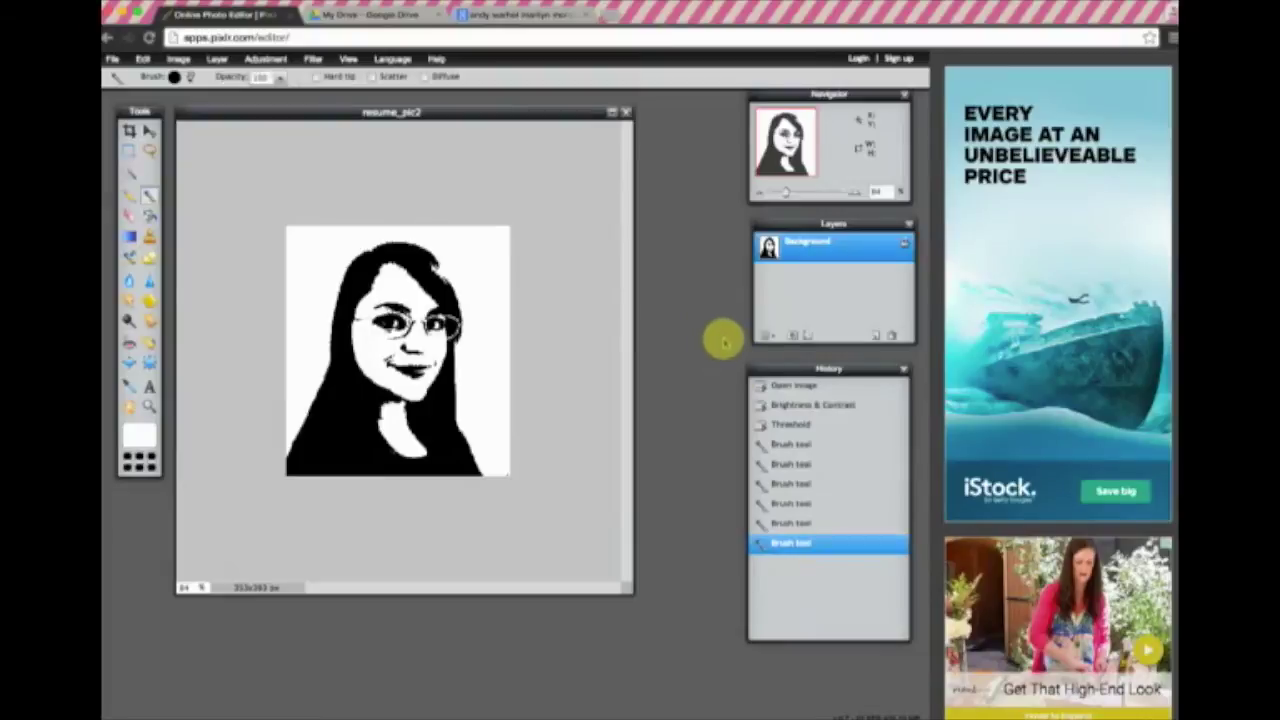
Enlarge the image window slightly and rearrange the history and layer lists so they sit apart beside it.
{"action": "left_click_drag", "start_coordinate": [617, 580], "coordinate": [638, 598]}
{"action": "left_click_drag", "start_coordinate": [805, 372], "coordinate": [845, 440]}
{"action": "left_click_drag", "start_coordinate": [829, 222], "coordinate": [849, 271]}
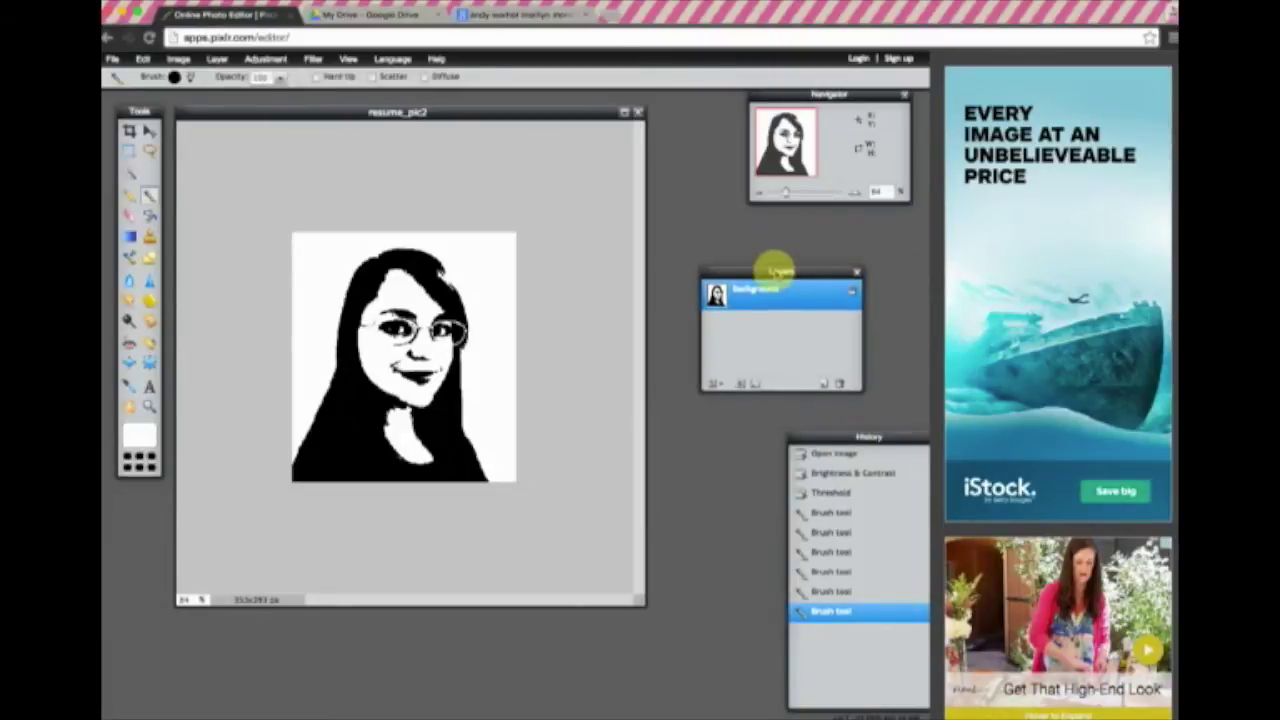
{"action": "left_click", "coordinate": [218, 60]}
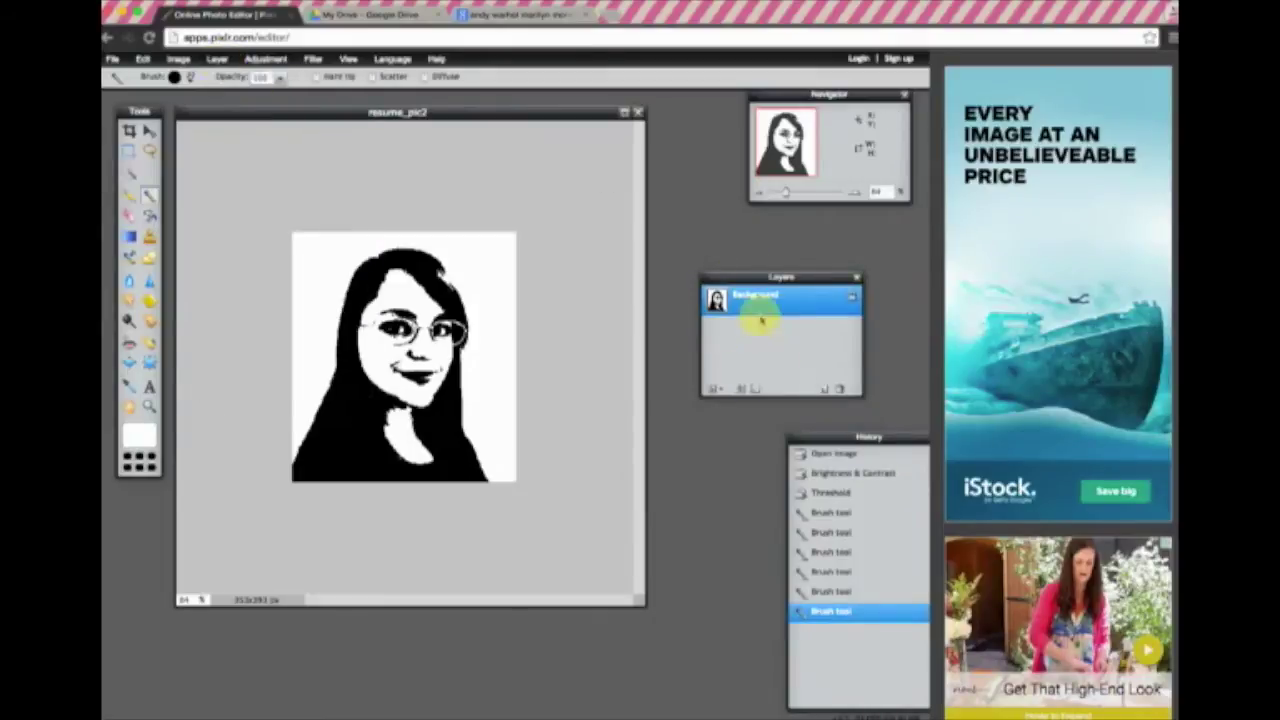
{"action": "mouse_move", "coordinate": [788, 328]}
{"action": "left_mouse_down"}
{"action": "mouse_move", "coordinate": [705, 318]}
{"action": "mouse_move", "coordinate": [768, 333]}
{"action": "left_mouse_up"}
{"action": "left_click_drag", "start_coordinate": [743, 280], "coordinate": [743, 268]}
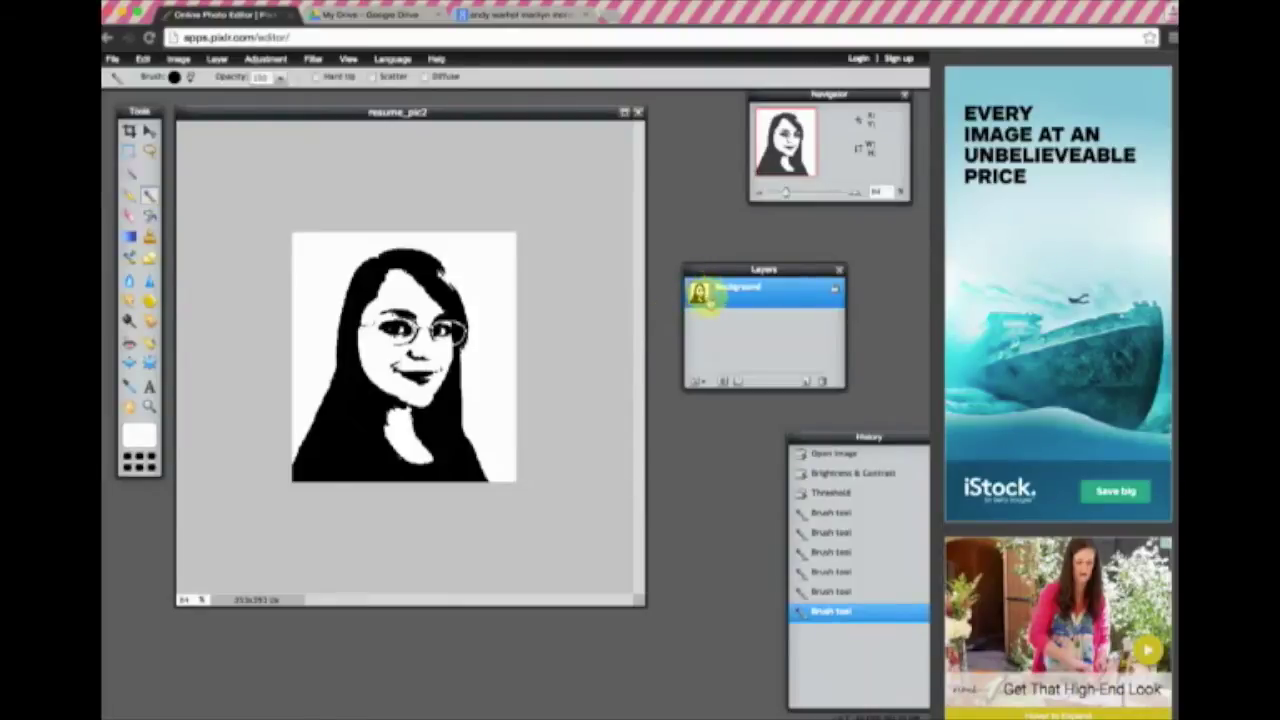
Duplicate the portrait layer three times so there are four identical layers.
{"action": "left_click_drag", "start_coordinate": [702, 290], "coordinate": [806, 380]}
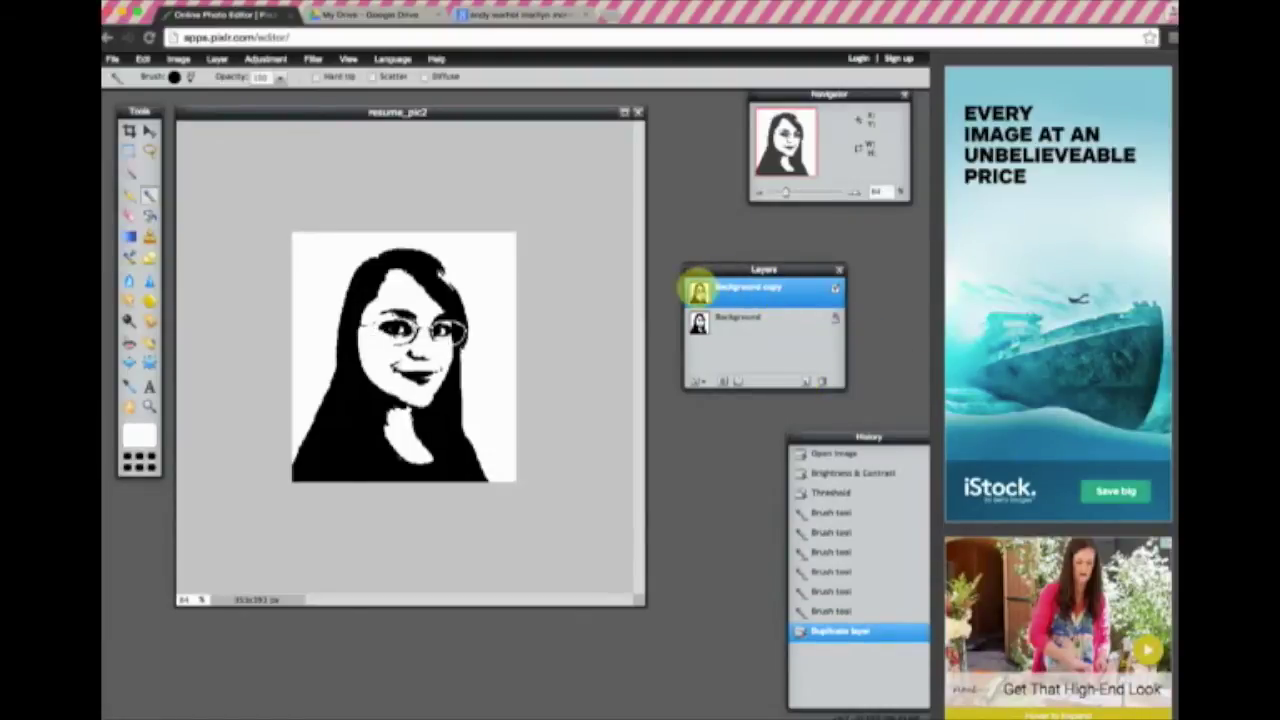
{"action": "left_click_drag", "start_coordinate": [698, 290], "coordinate": [806, 380]}
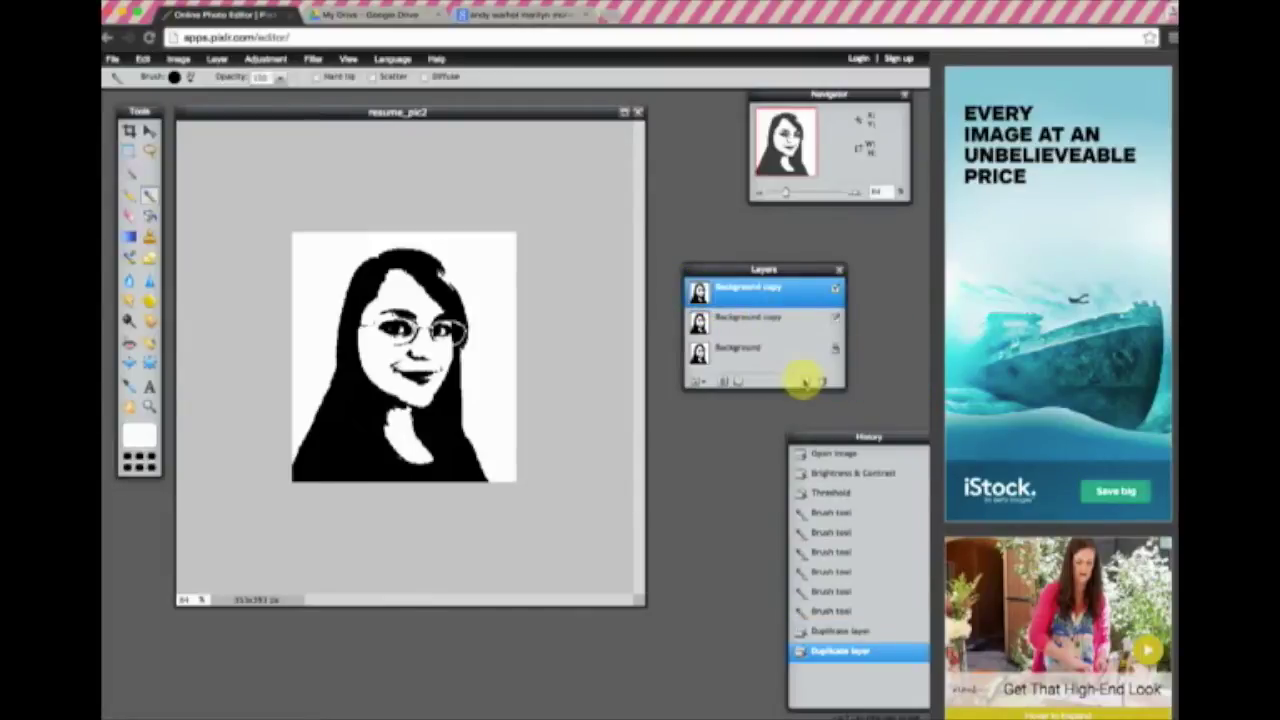
{"action": "left_click_drag", "start_coordinate": [700, 292], "coordinate": [805, 382]}
Extend the layer list to fit all four layers and place it between the navigator and the history.
{"action": "left_click_drag", "start_coordinate": [806, 269], "coordinate": [811, 240]}
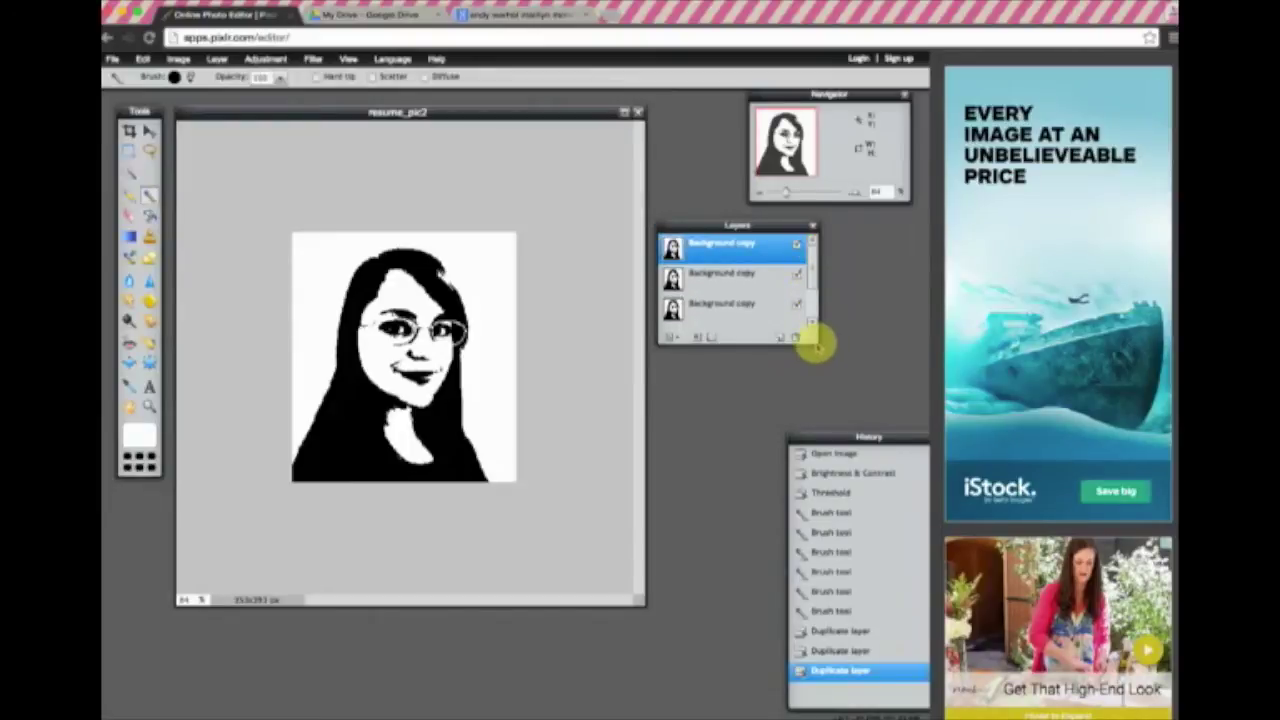
{"action": "left_click_drag", "start_coordinate": [811, 340], "coordinate": [806, 400]}
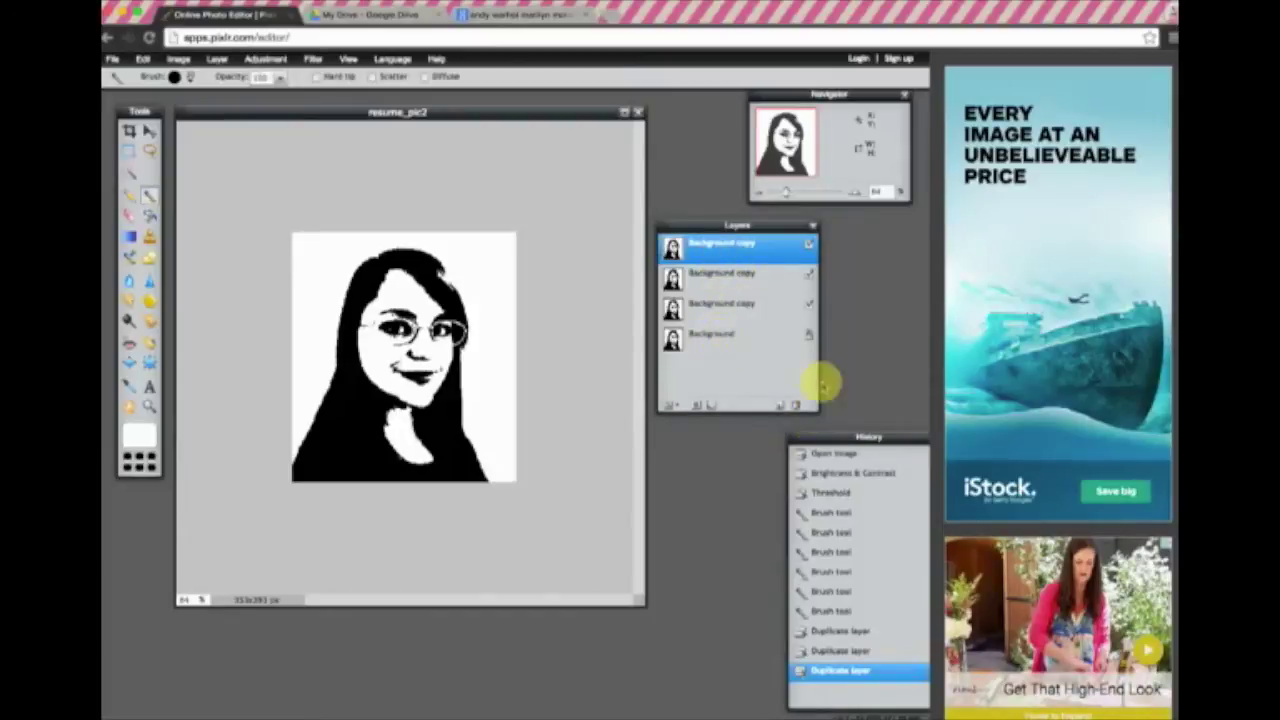
{"action": "left_click_drag", "start_coordinate": [740, 224], "coordinate": [823, 220]}
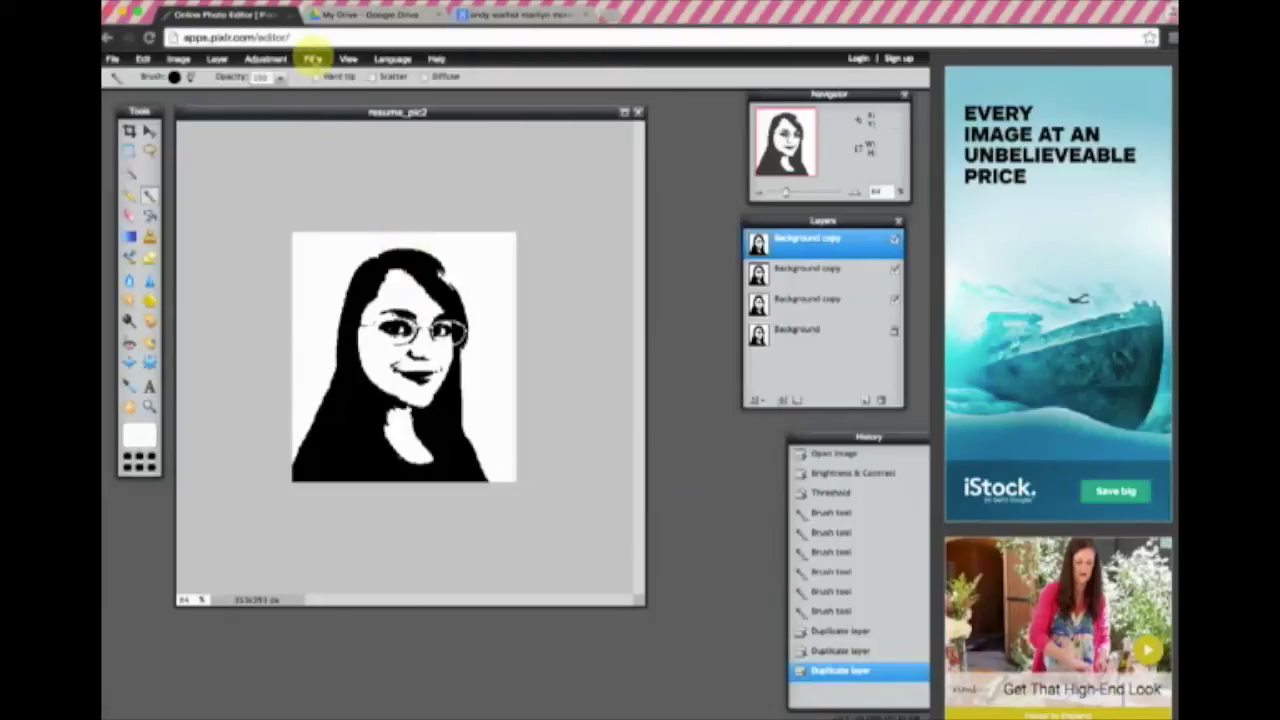
{"action": "left_click", "coordinate": [178, 58]}
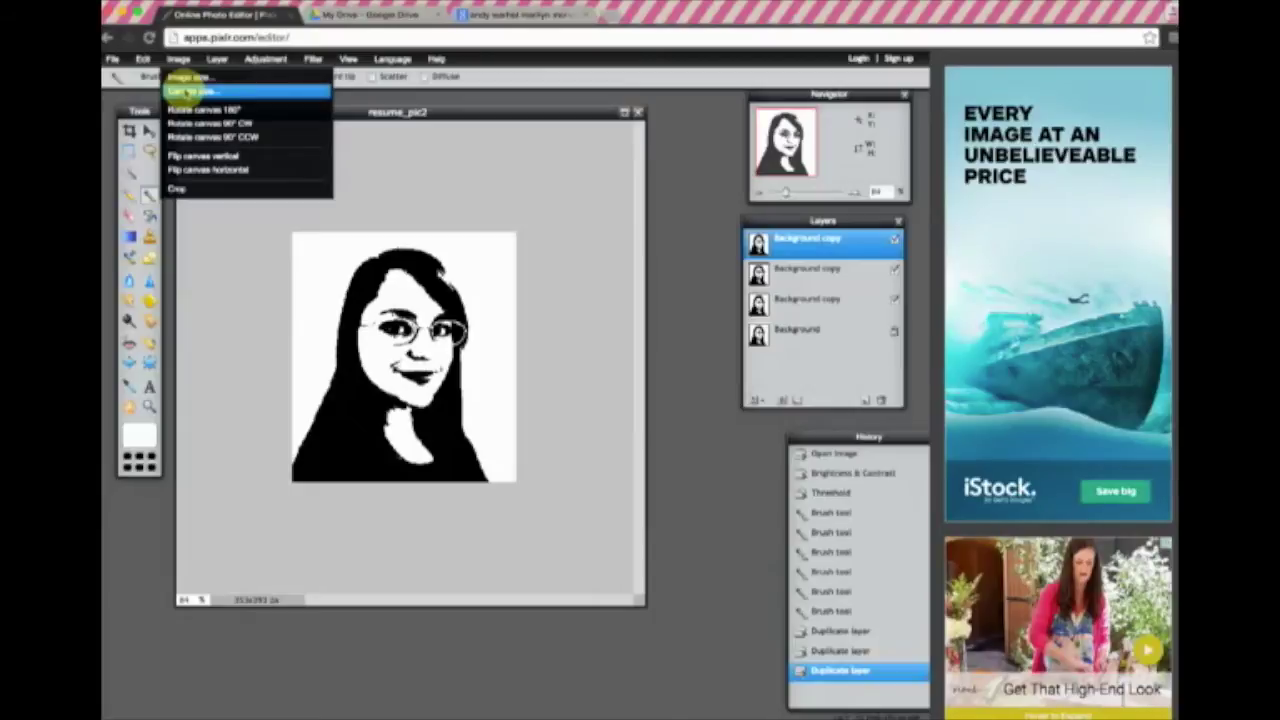
{"action": "left_click", "coordinate": [190, 91]}
{"action": "left_click_drag", "start_coordinate": [666, 197], "coordinate": [664, 270]}
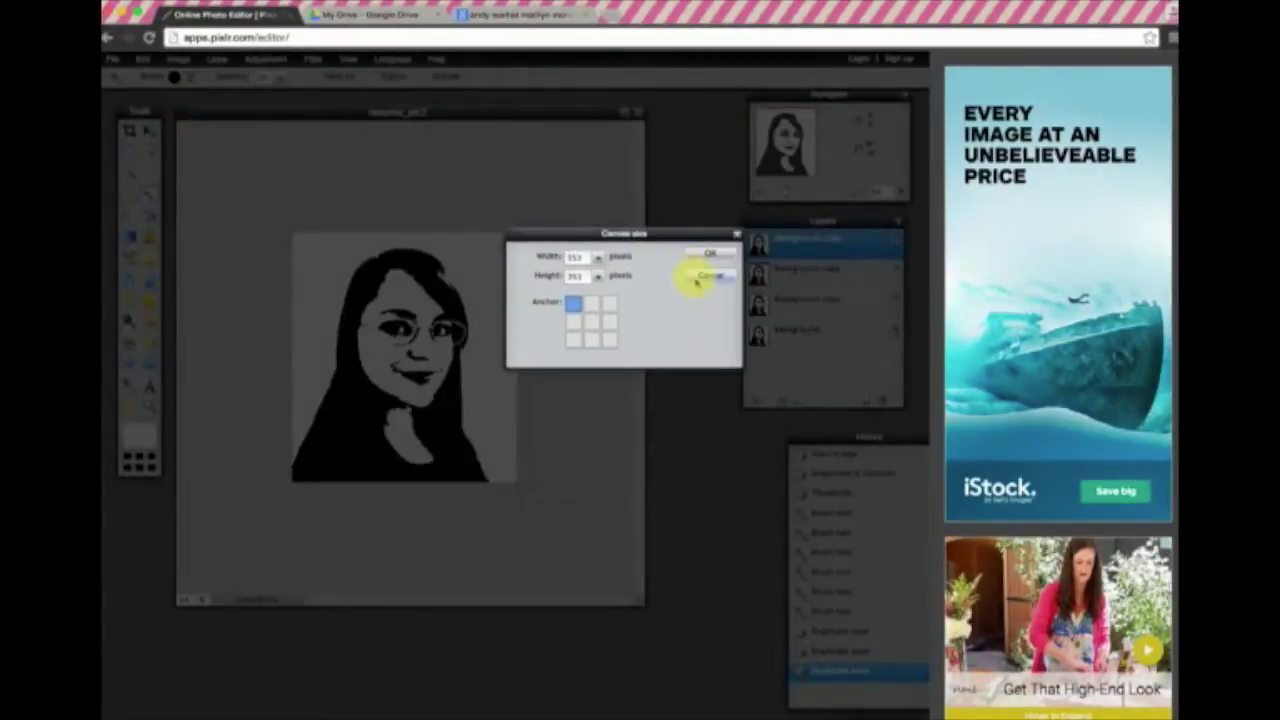
{"action": "left_click", "coordinate": [705, 274]}
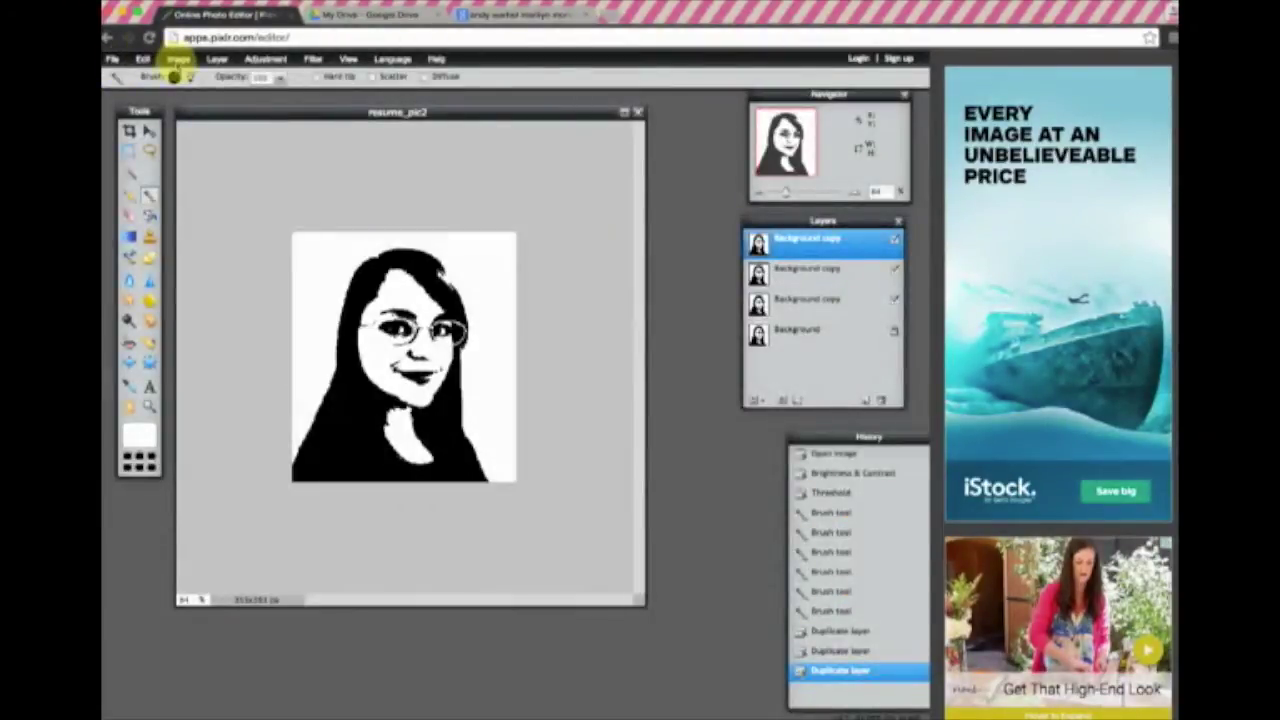
{"action": "left_click", "coordinate": [176, 59]}
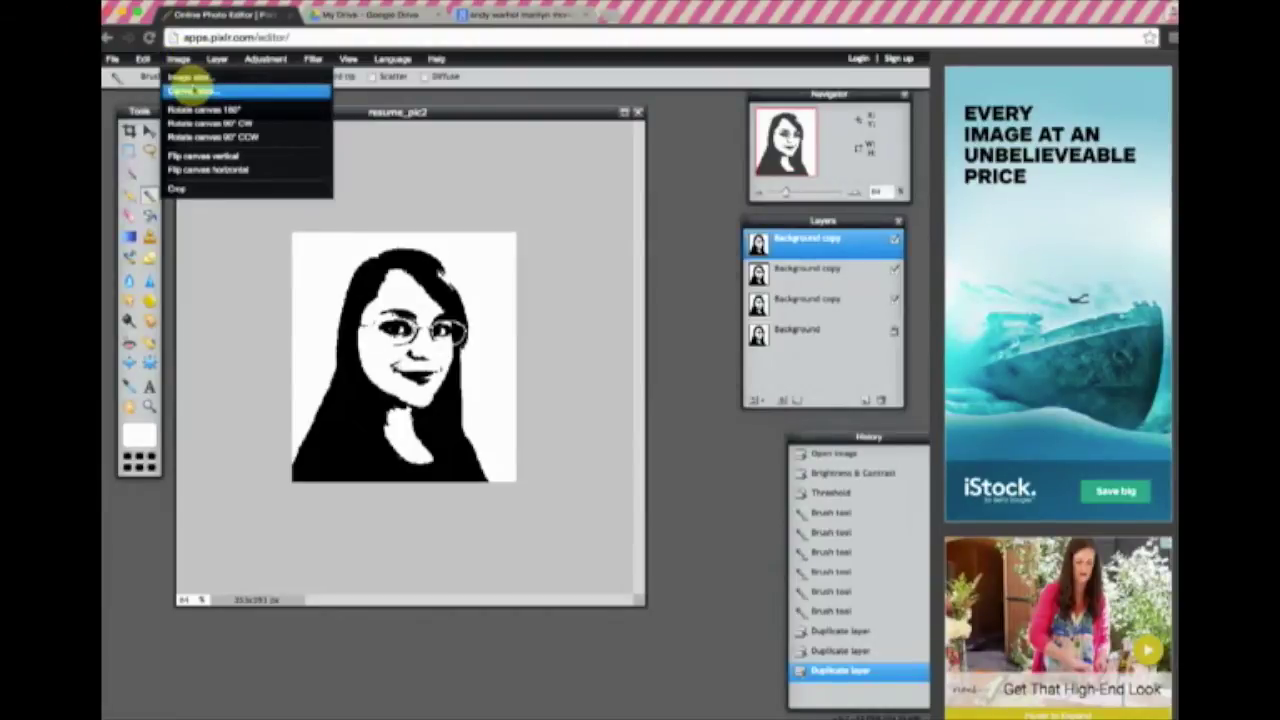
{"action": "left_click", "coordinate": [192, 91]}
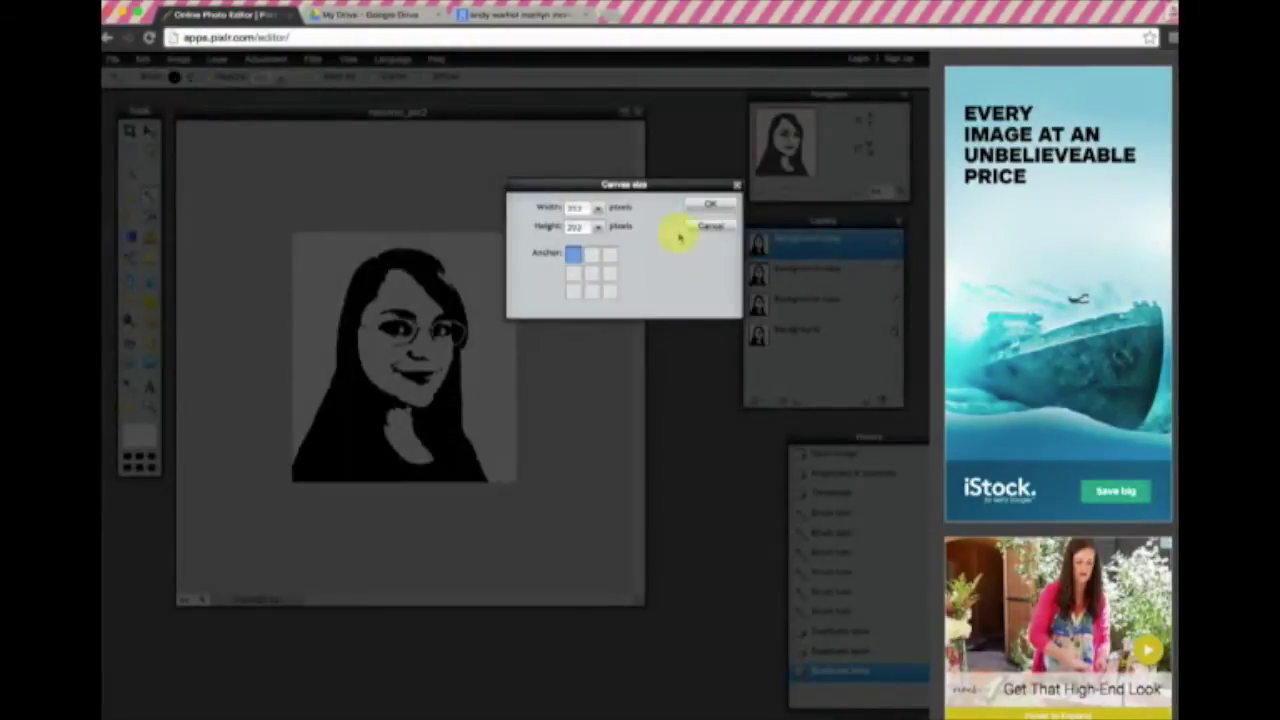
{"action": "left_click_drag", "start_coordinate": [623, 190], "coordinate": [686, 242]}
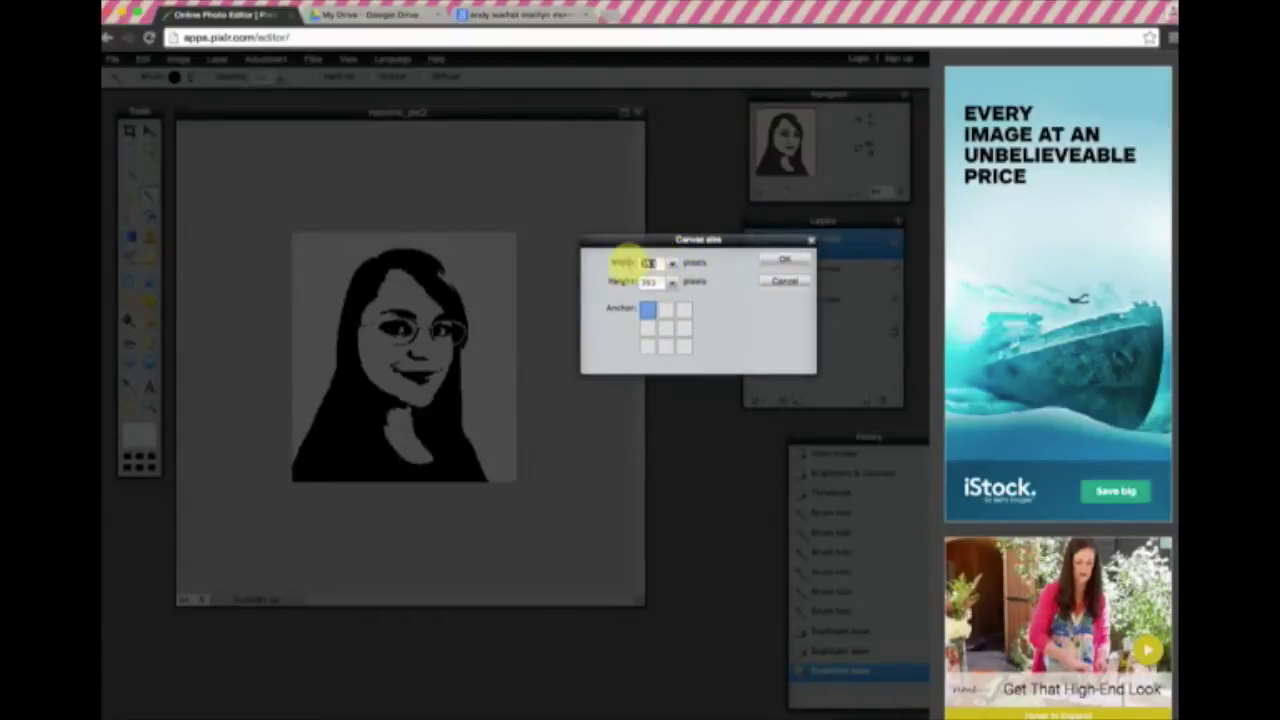
{"action": "double_click", "coordinate": [648, 262]}
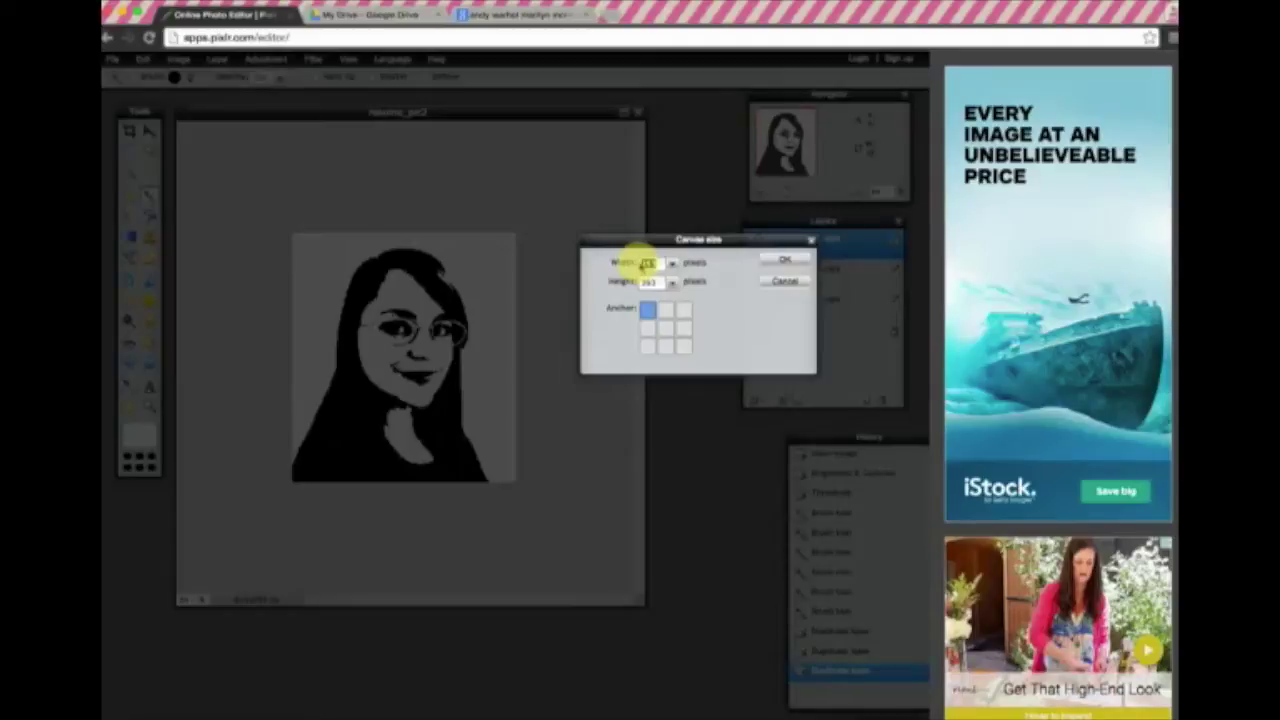
{"action": "double_click", "coordinate": [648, 262]}
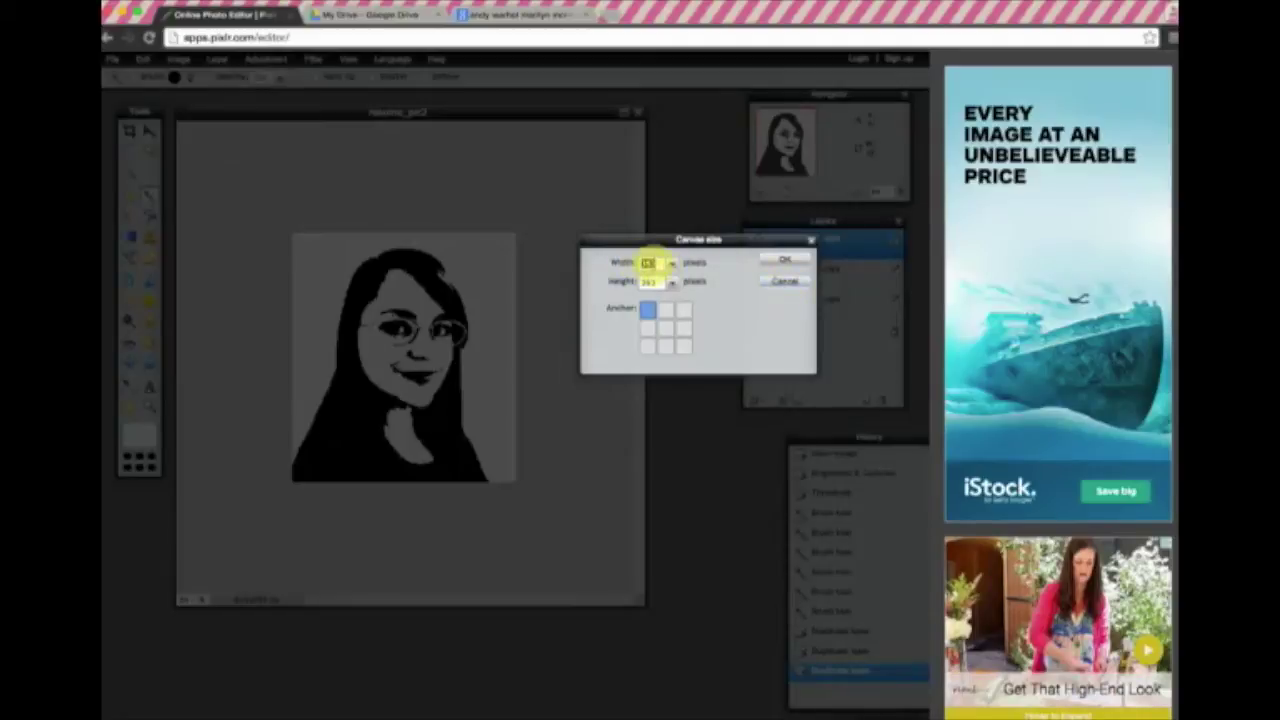
{"action": "type", "text": "153"}
{"action": "left_click_drag", "start_coordinate": [655, 262], "coordinate": [623, 263]}
{"action": "left_click", "coordinate": [779, 281]}
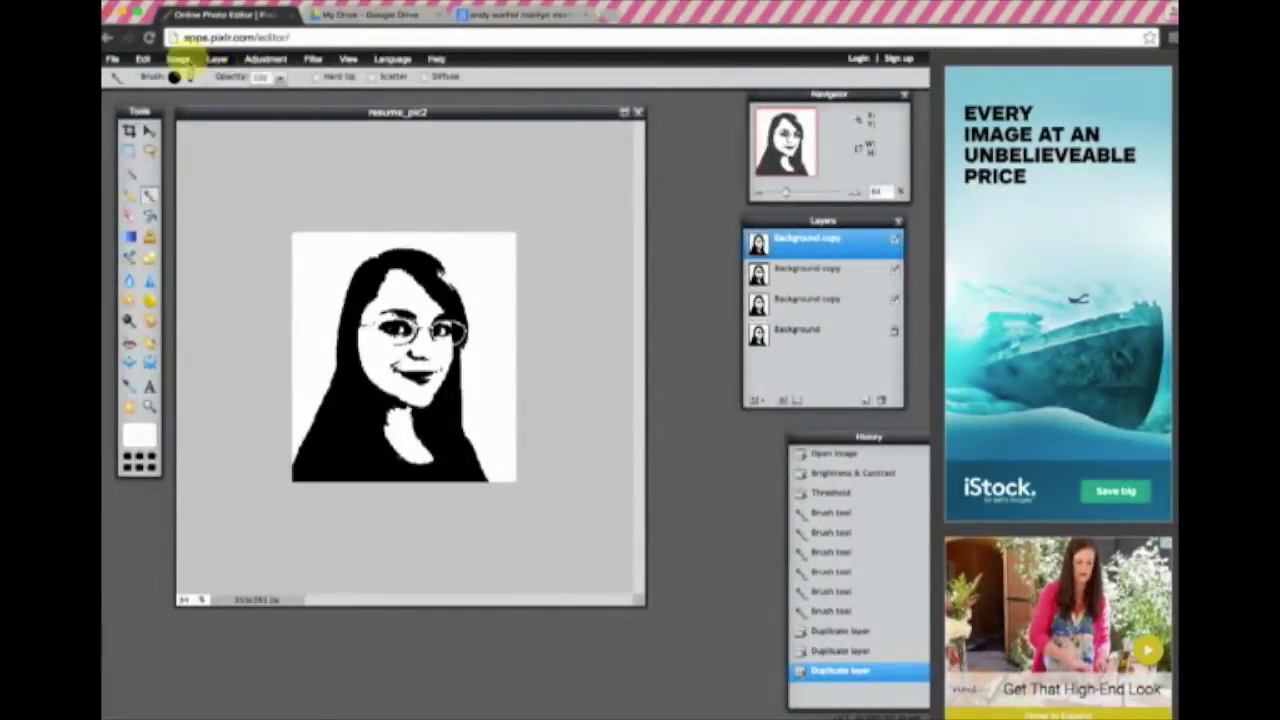
{"action": "left_click", "coordinate": [179, 60]}
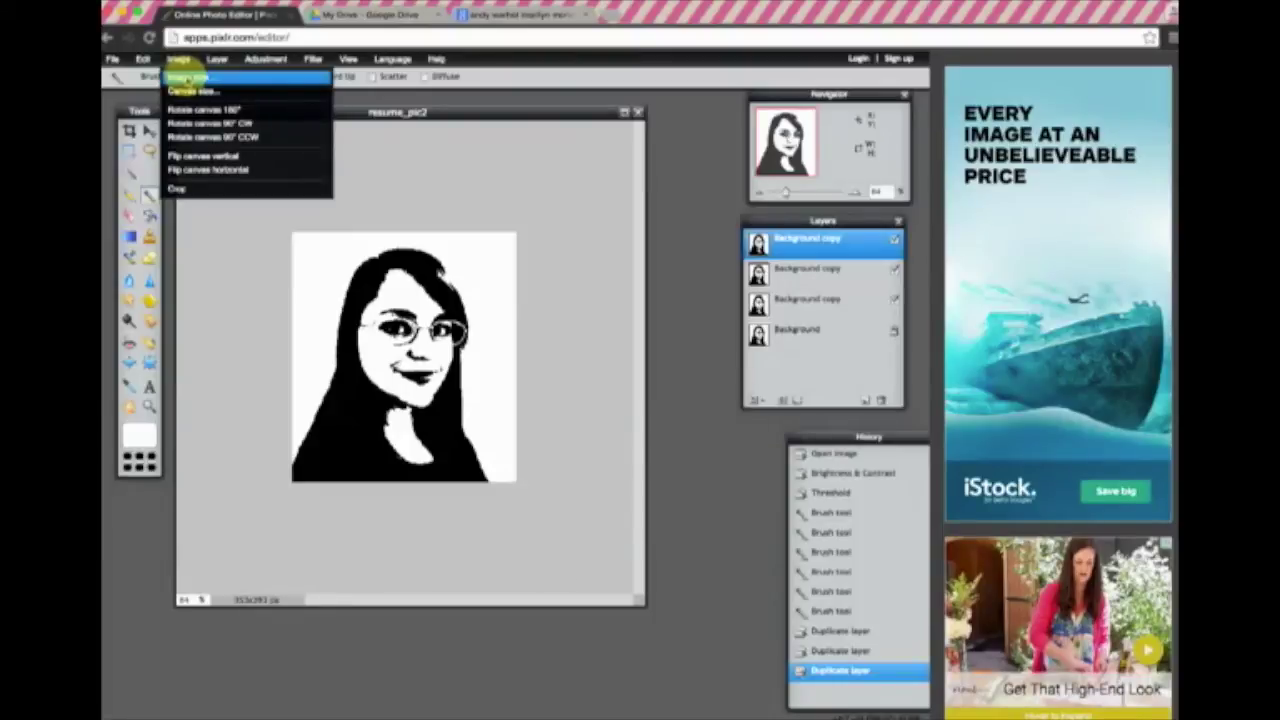
{"action": "left_click", "coordinate": [182, 77]}
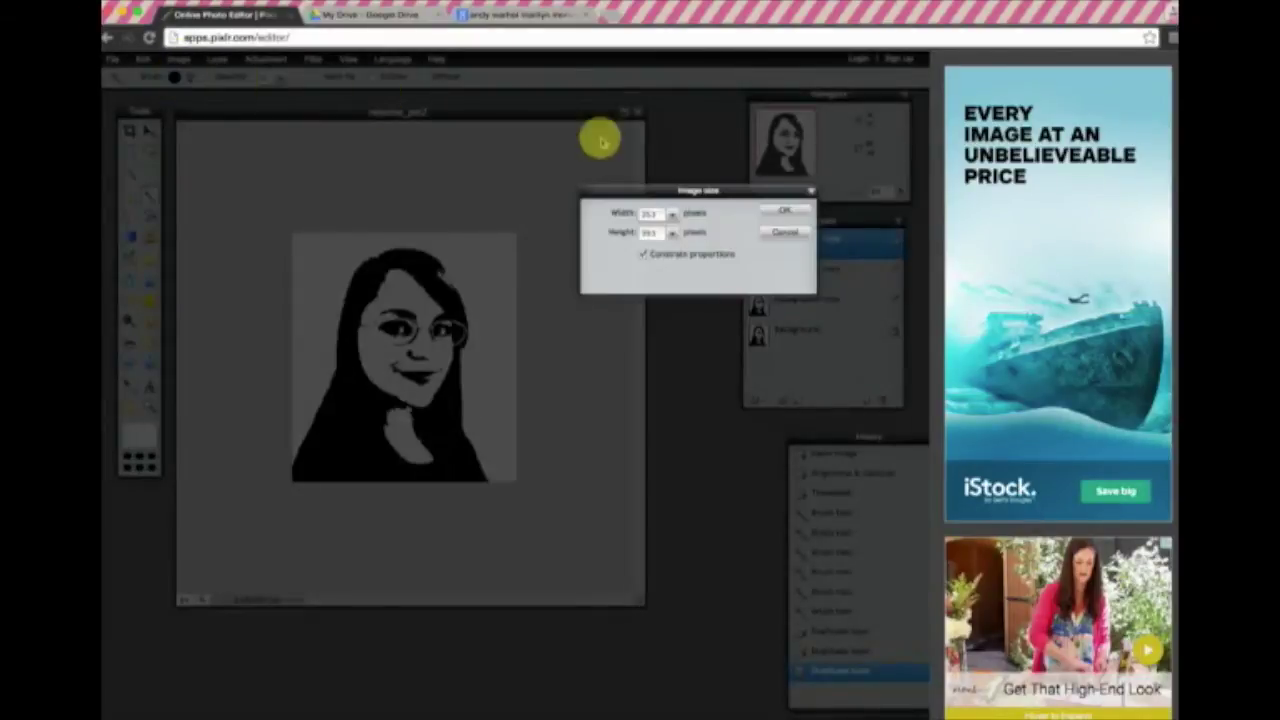
{"action": "double_click", "coordinate": [655, 212]}
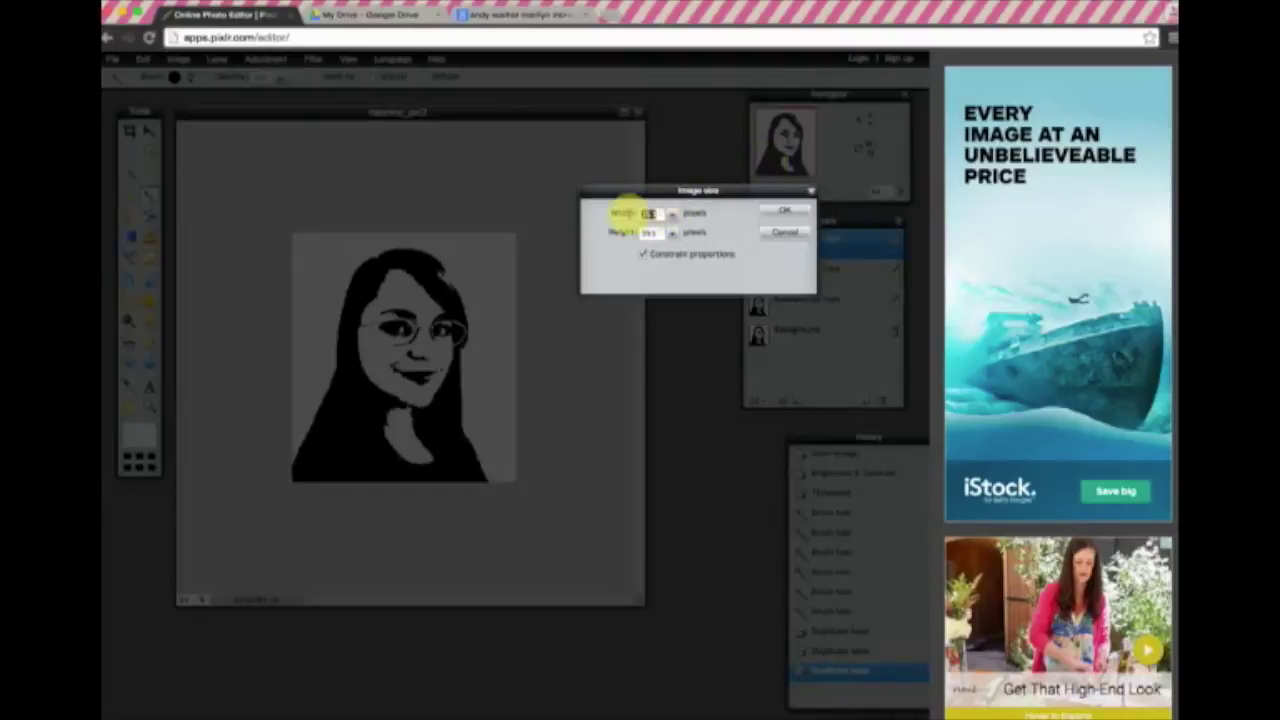
{"action": "type", "text": "1000"}
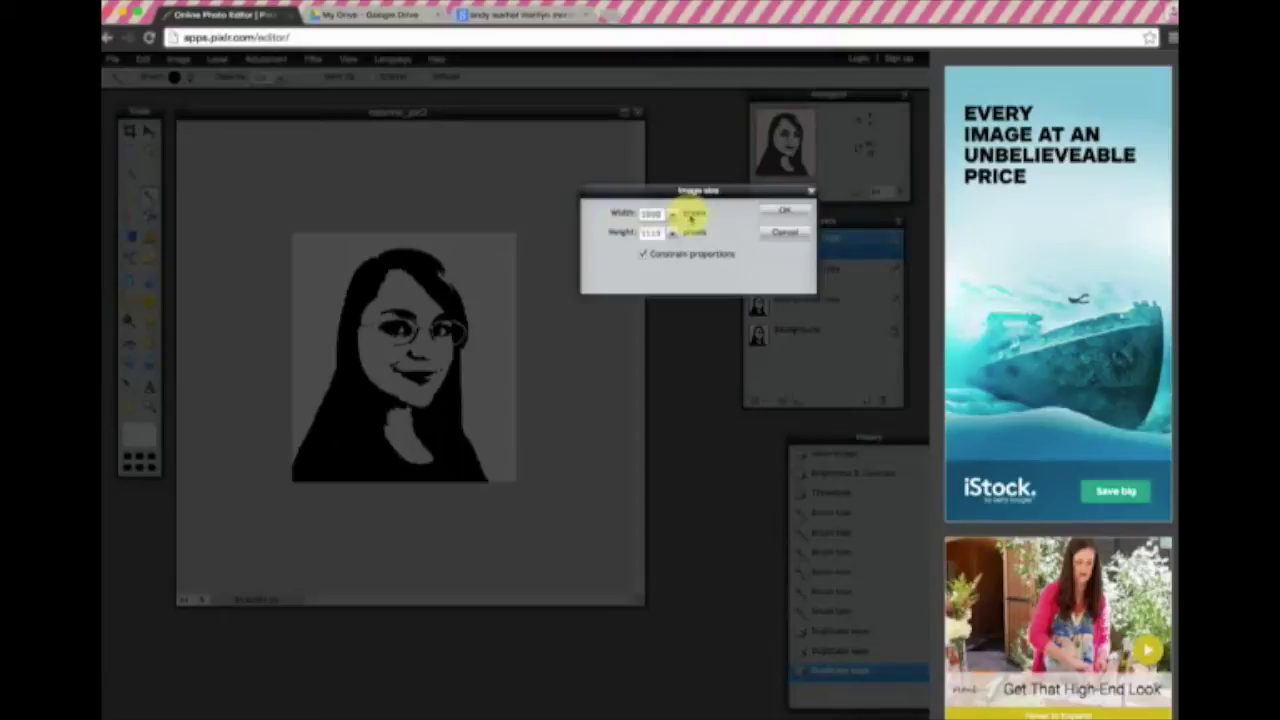
{"action": "left_click", "coordinate": [788, 232]}
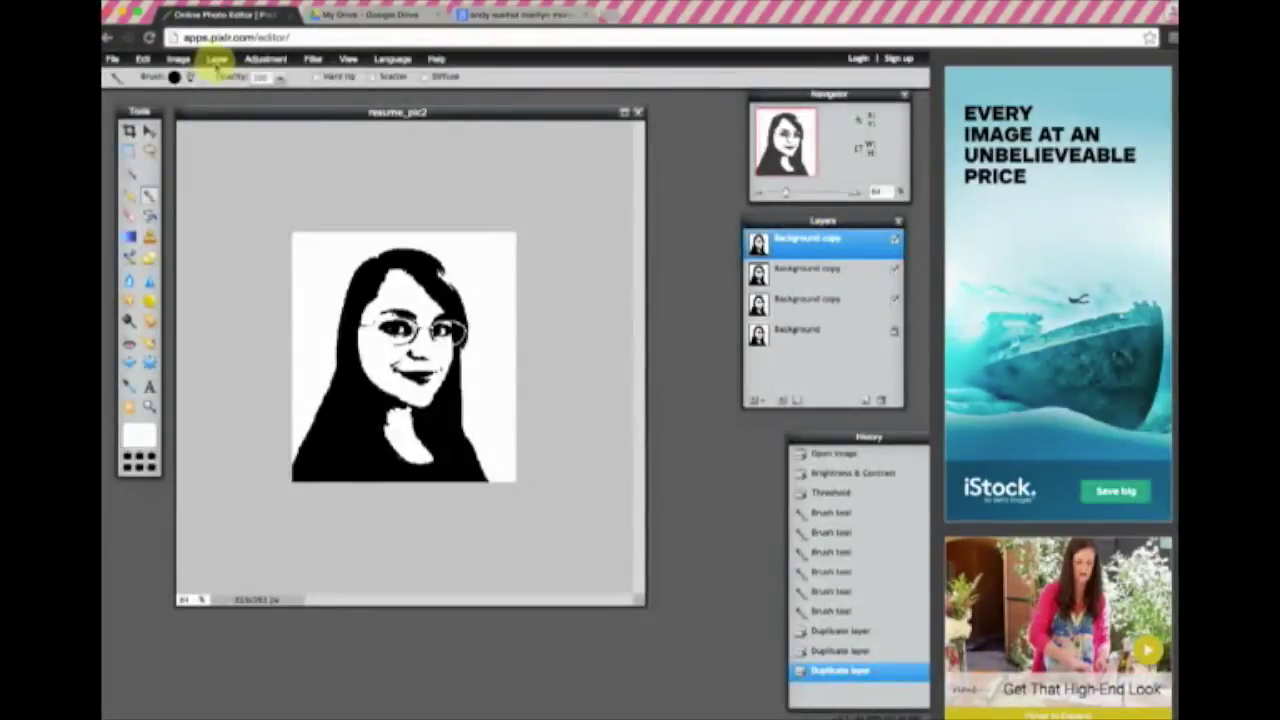
Check the portrait's current pixel dimensions in the image size and canvas size settings without changing them.
{"action": "left_click", "coordinate": [178, 59]}
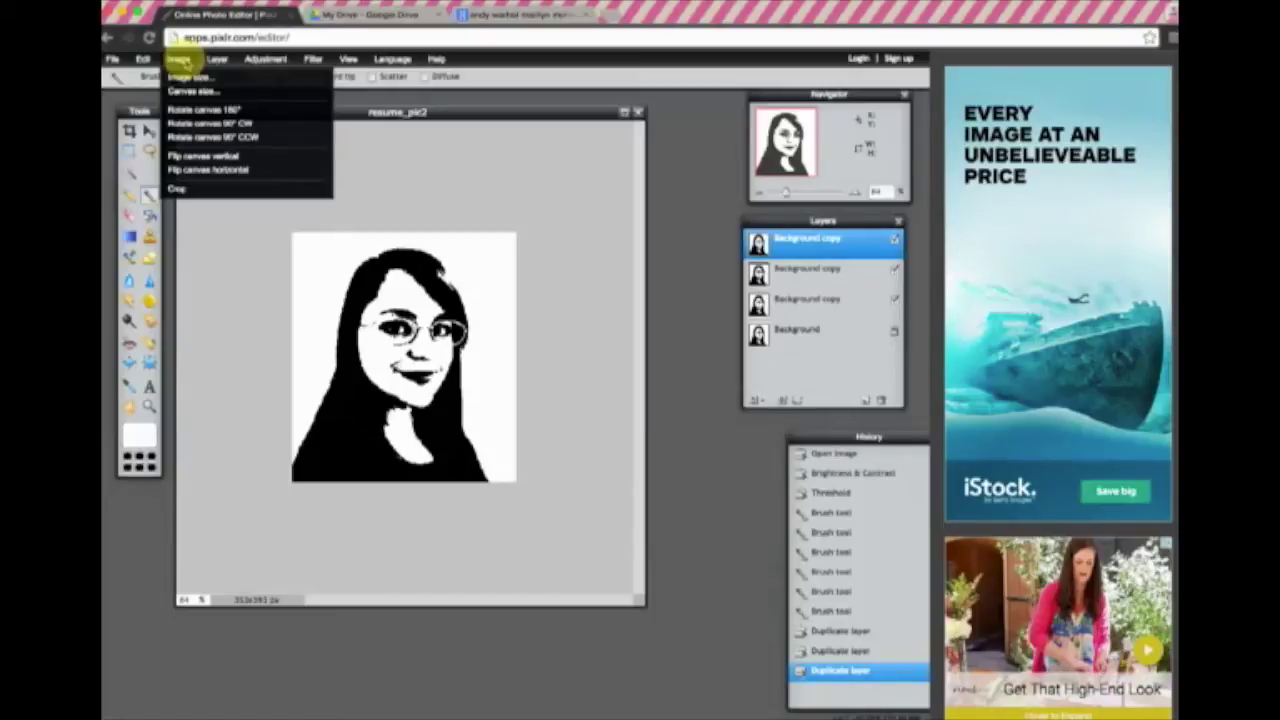
{"action": "left_click", "coordinate": [190, 77]}
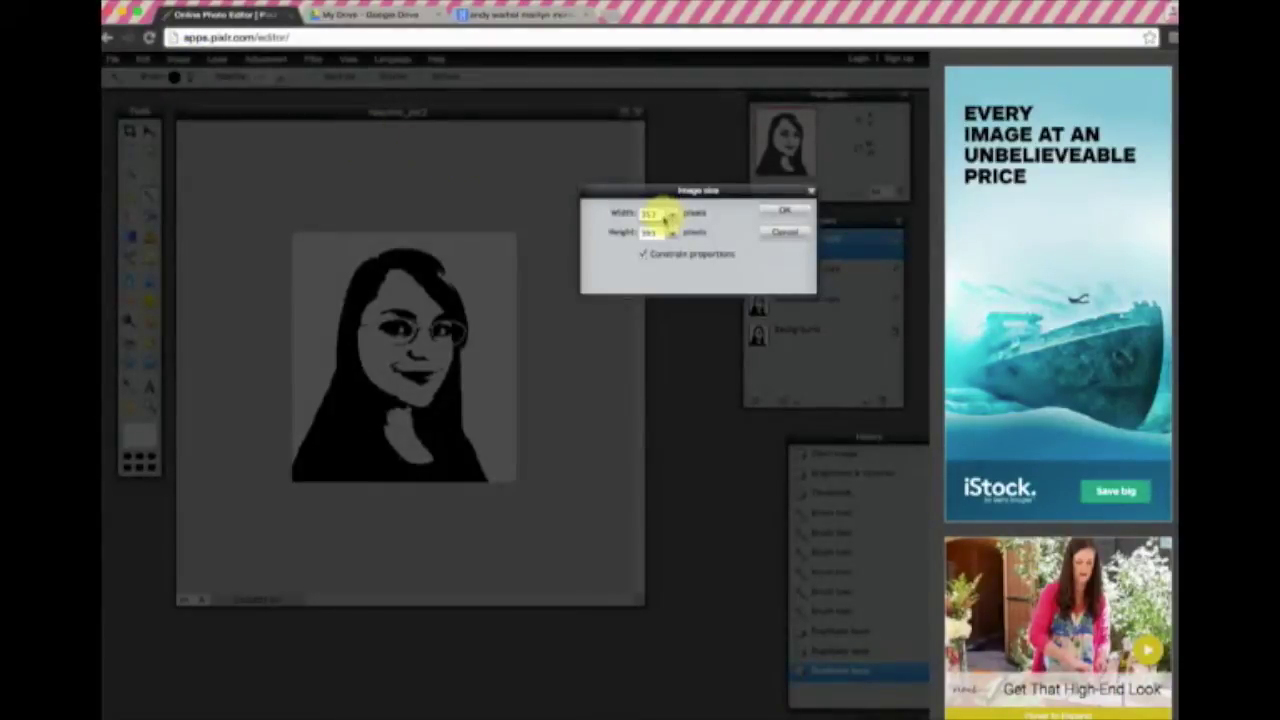
{"action": "left_click_drag", "start_coordinate": [658, 215], "coordinate": [634, 213]}
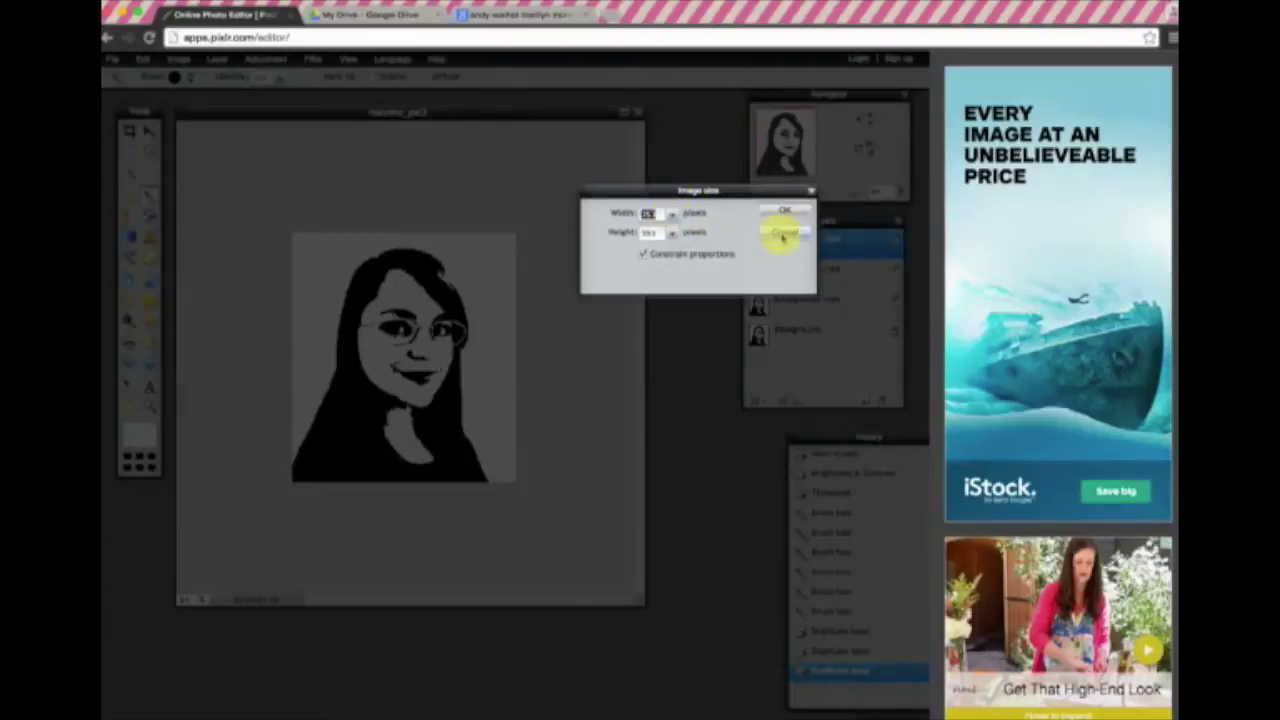
{"action": "left_click", "coordinate": [783, 236]}
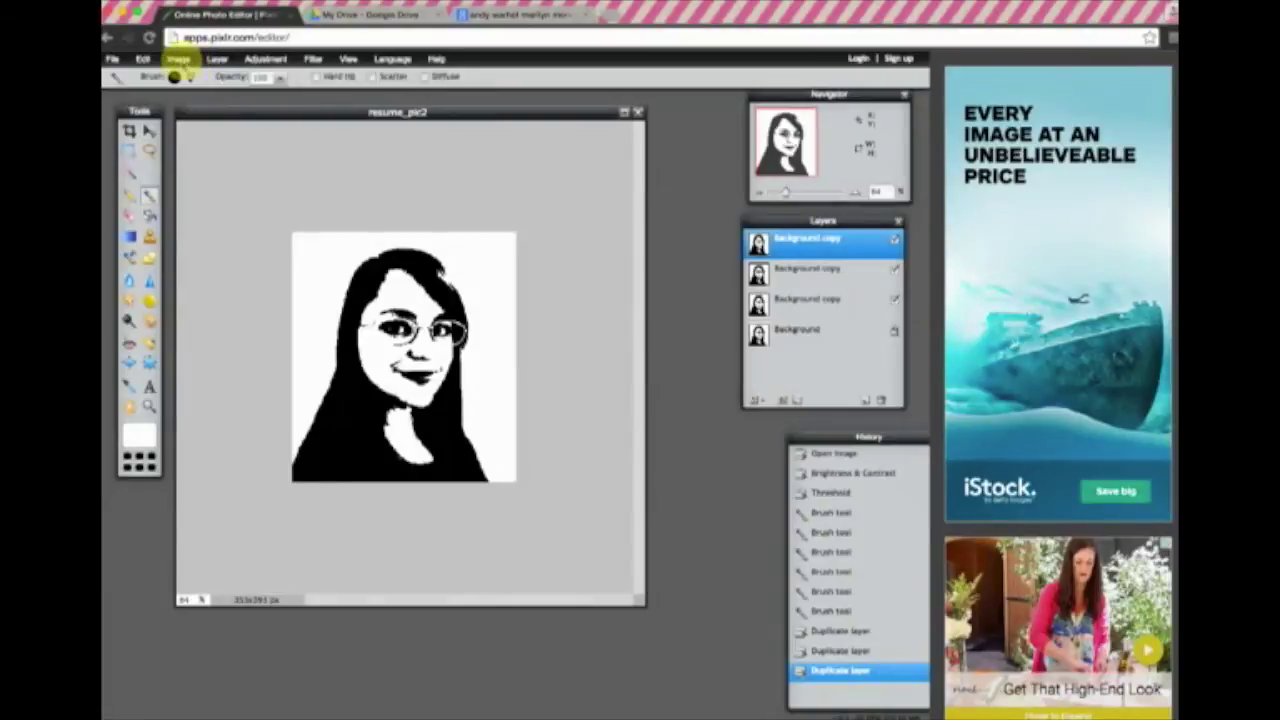
{"action": "left_click", "coordinate": [184, 62]}
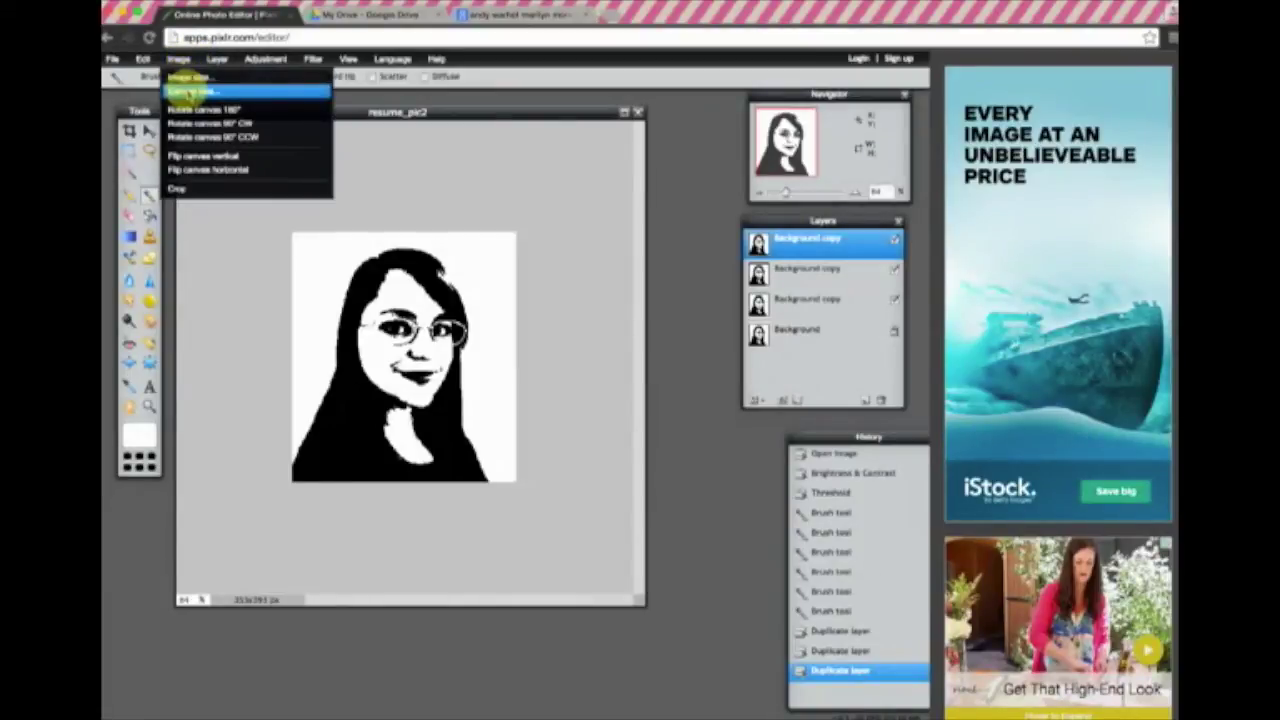
{"action": "left_click", "coordinate": [193, 91]}
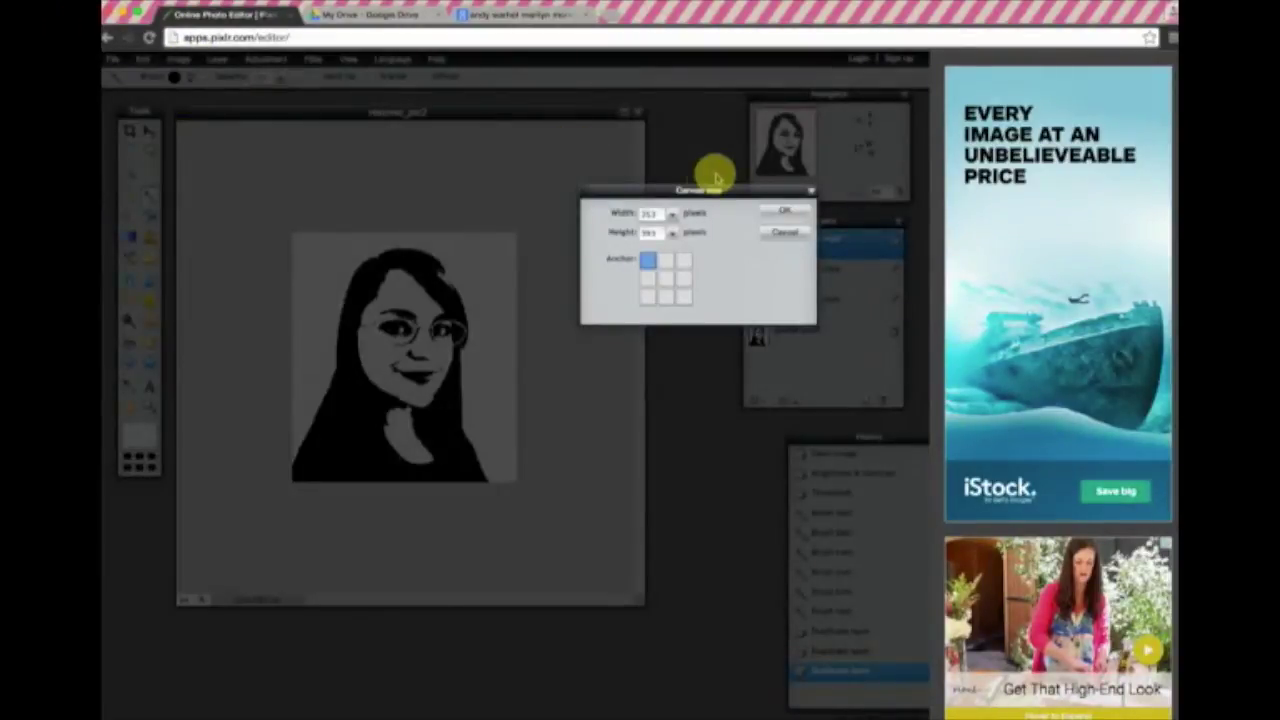
{"action": "left_click_drag", "start_coordinate": [655, 214], "coordinate": [632, 211]}
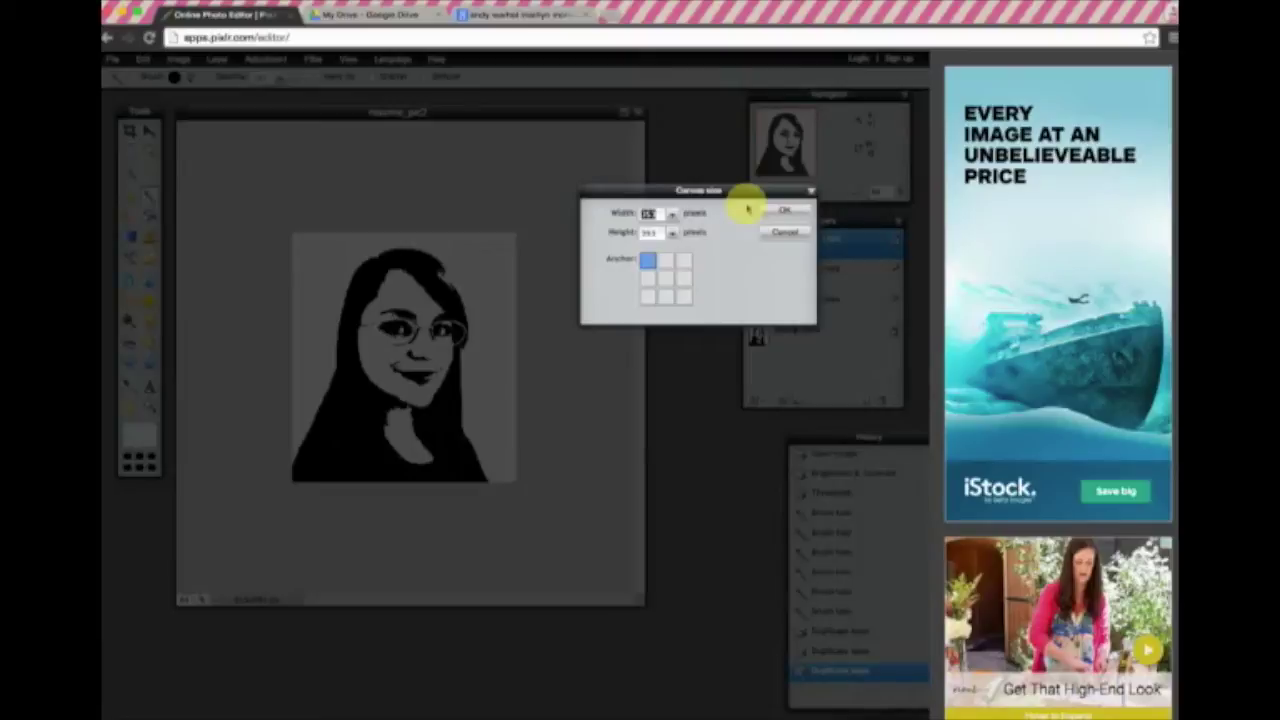
{"action": "left_click", "coordinate": [794, 234]}
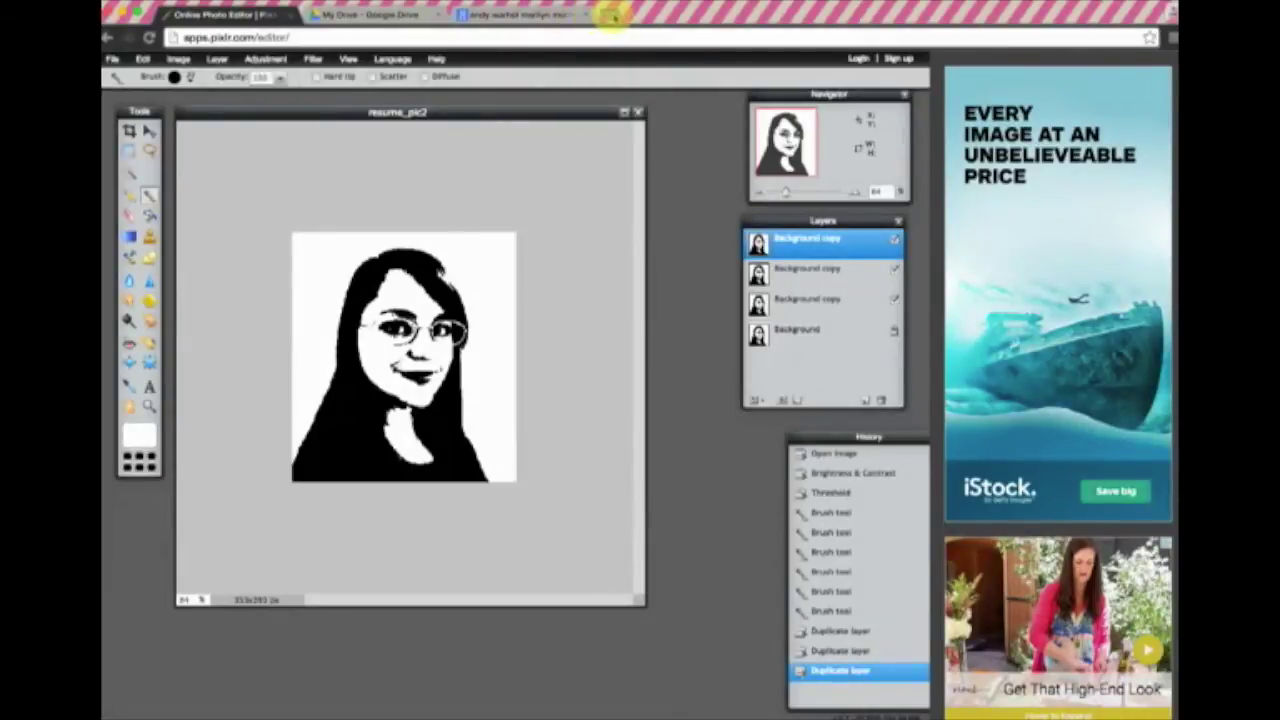
Open a new browser tab and search Google for 353 x 2 to work out double the canvas width.
{"action": "left_click", "coordinate": [612, 16]}
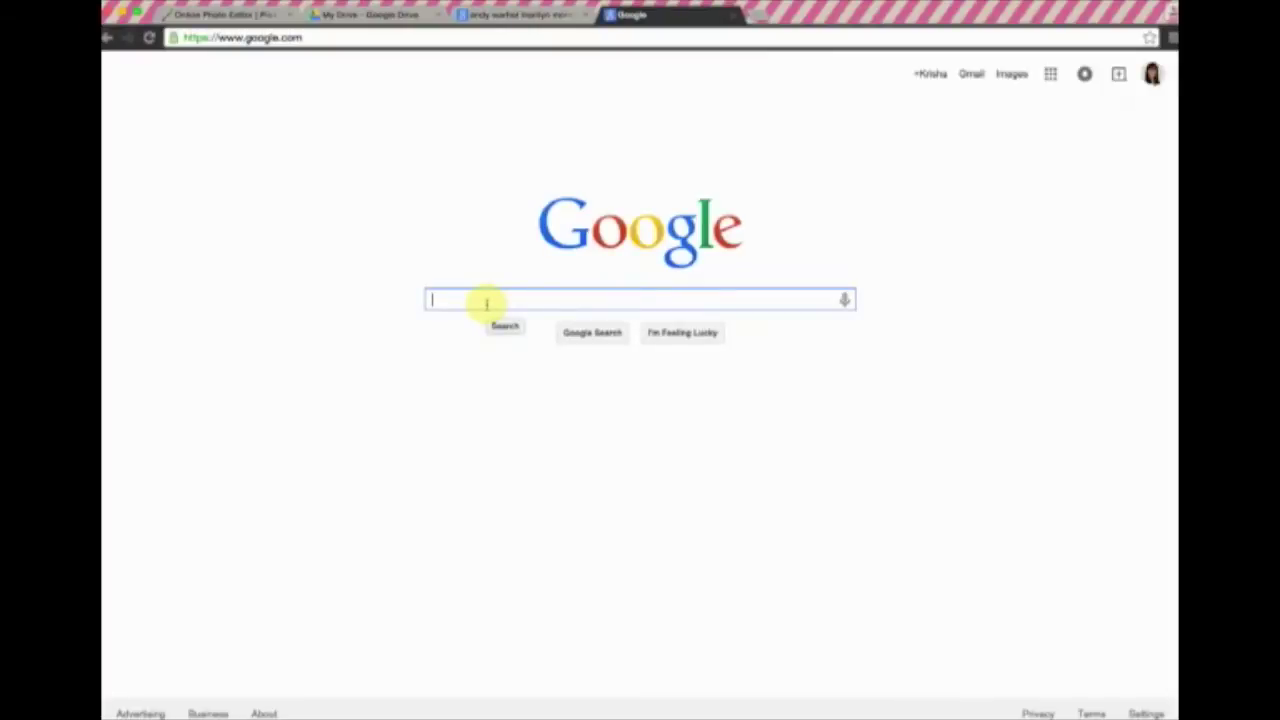
{"action": "type", "text": "35"}
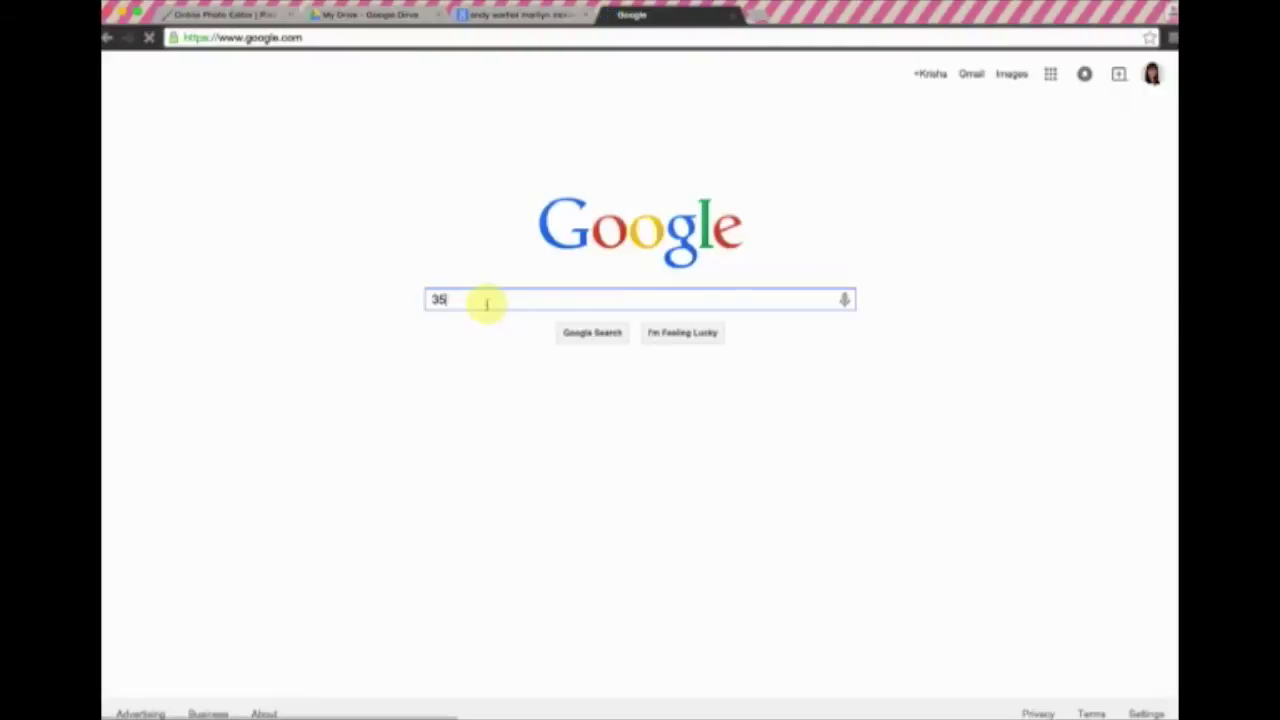
{"action": "type", "text": "3 x 2"}
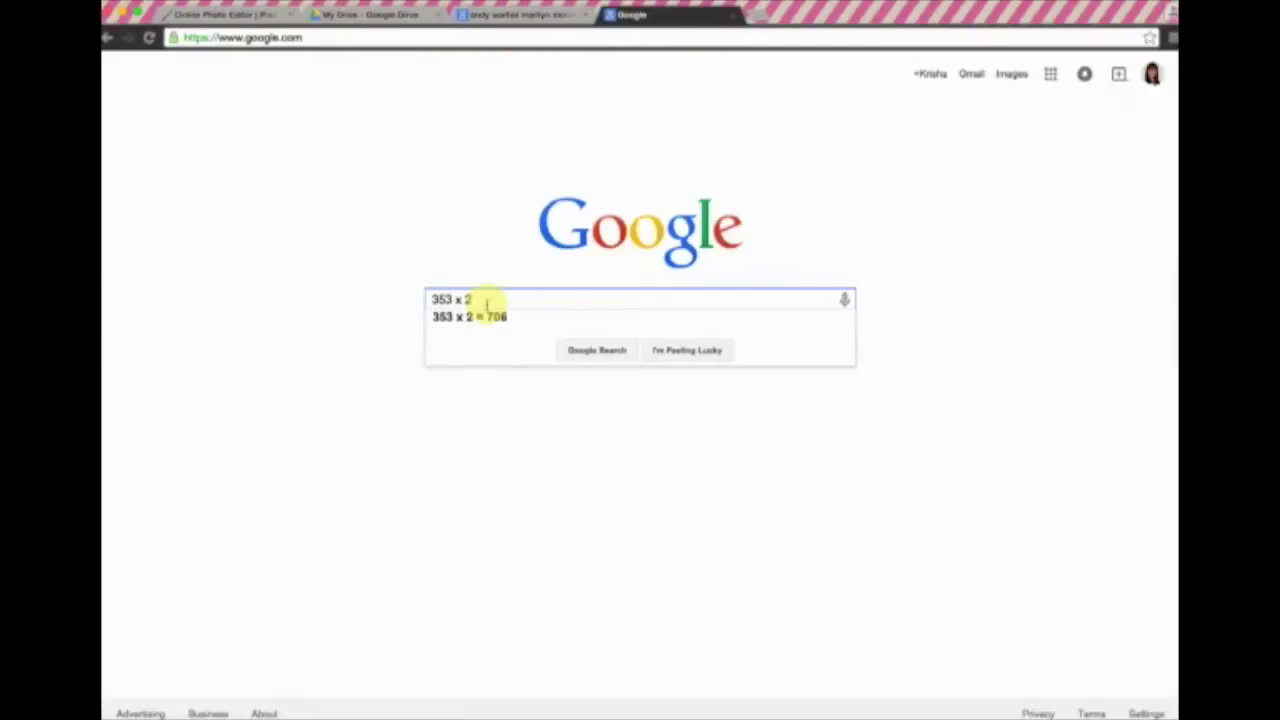
{"action": "key", "text": "Return"}
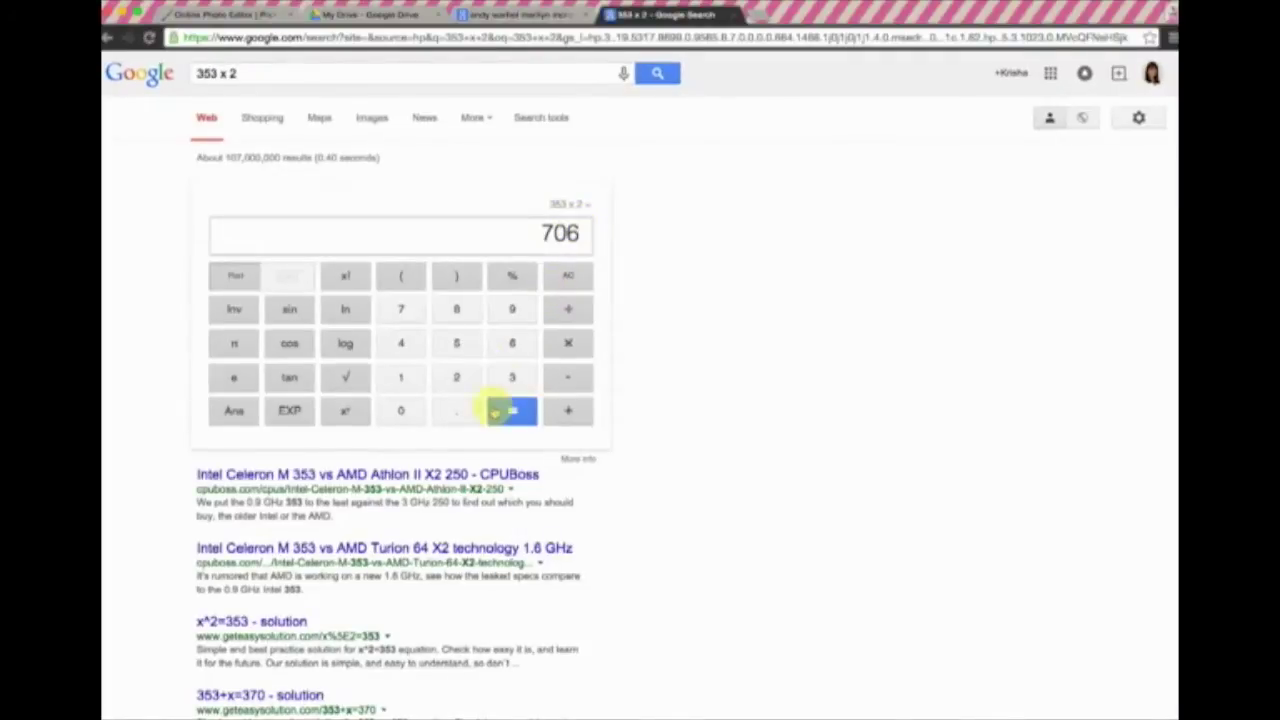
Recalculate 353 × 2 in Google's on-page calculator and select the result.
{"action": "left_click", "coordinate": [512, 377]}
{"action": "left_click", "coordinate": [466, 345]}
{"action": "left_click", "coordinate": [512, 377]}
{"action": "left_click", "coordinate": [566, 341]}
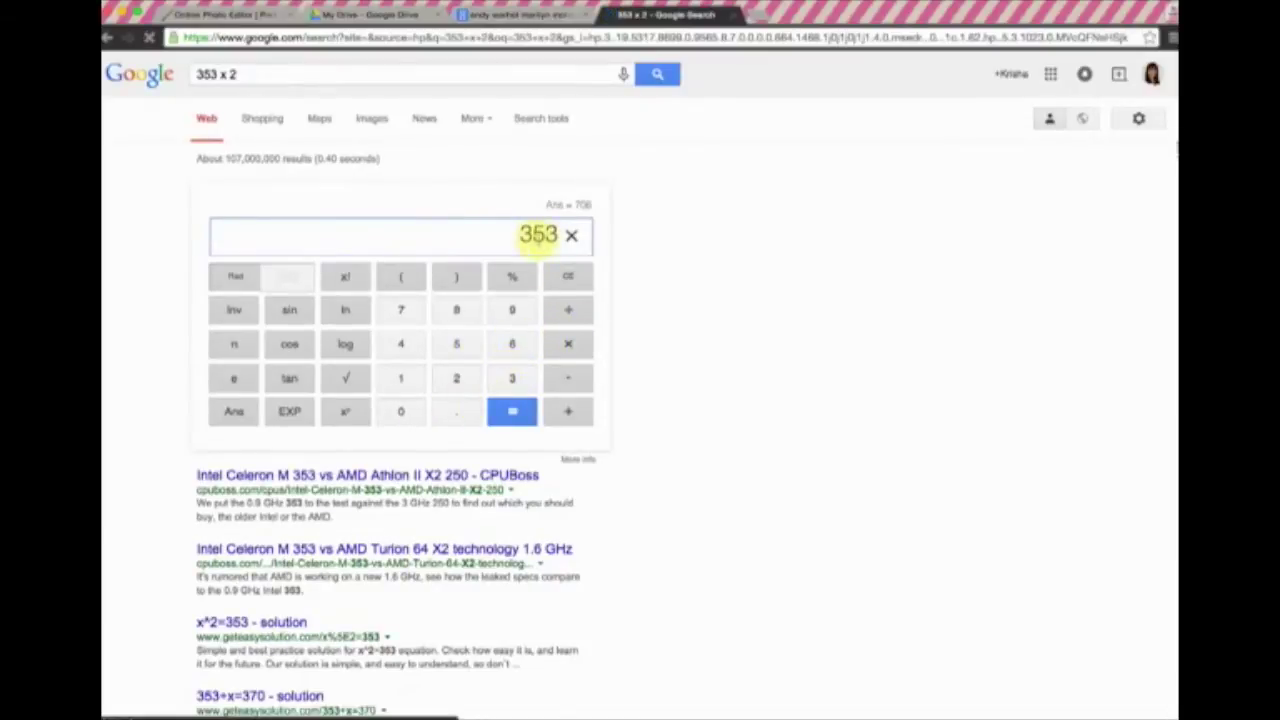
{"action": "left_click_drag", "start_coordinate": [562, 234], "coordinate": [522, 233]}
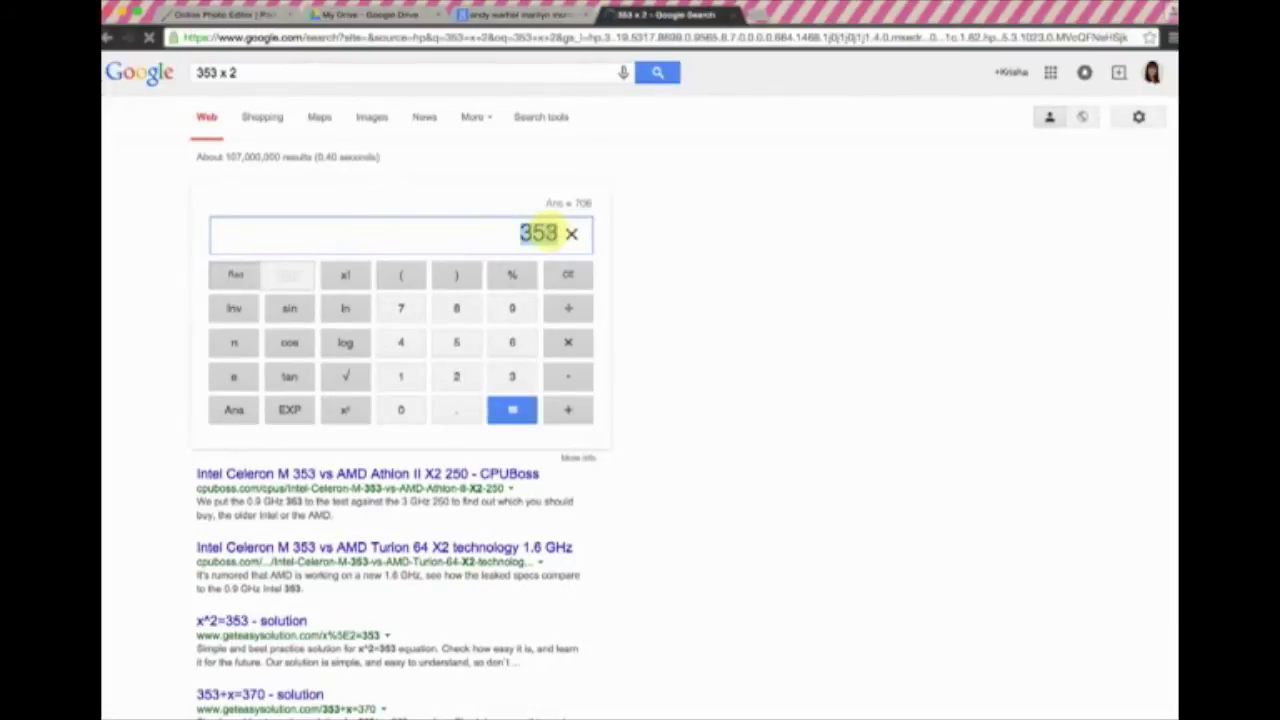
{"action": "left_click", "coordinate": [456, 375]}
{"action": "left_click", "coordinate": [512, 410]}
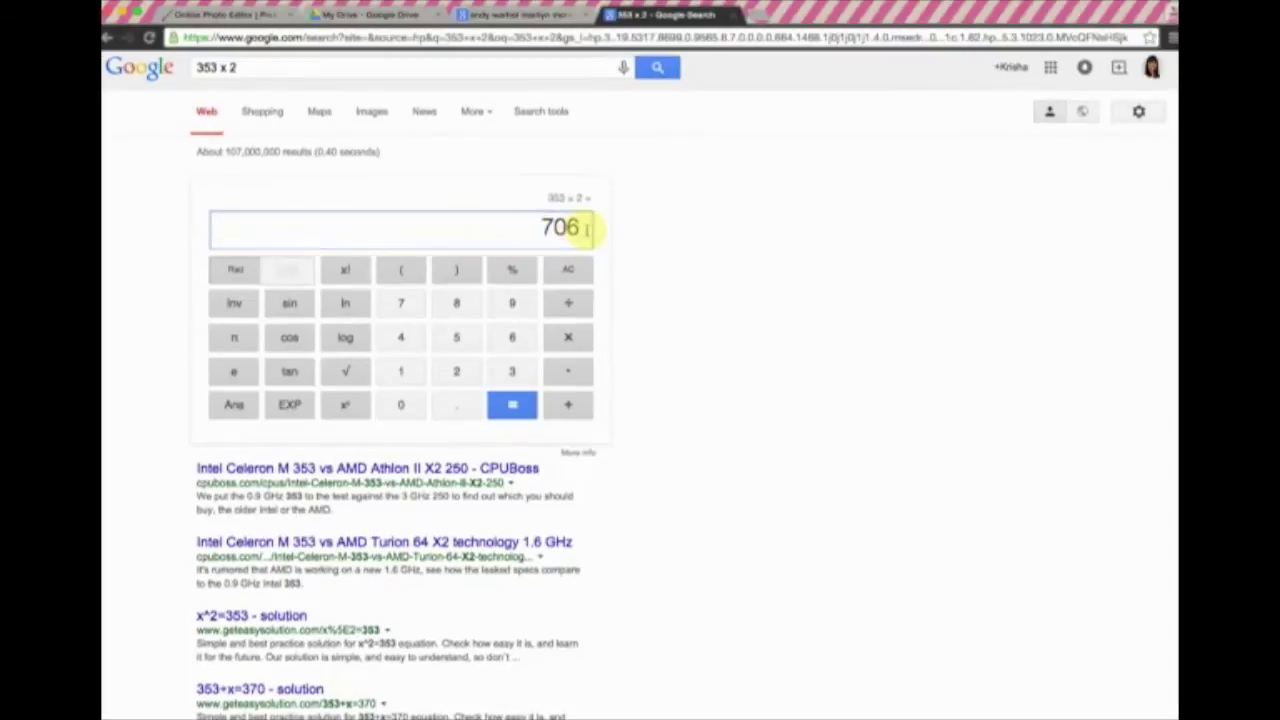
{"action": "double_click", "coordinate": [588, 229]}
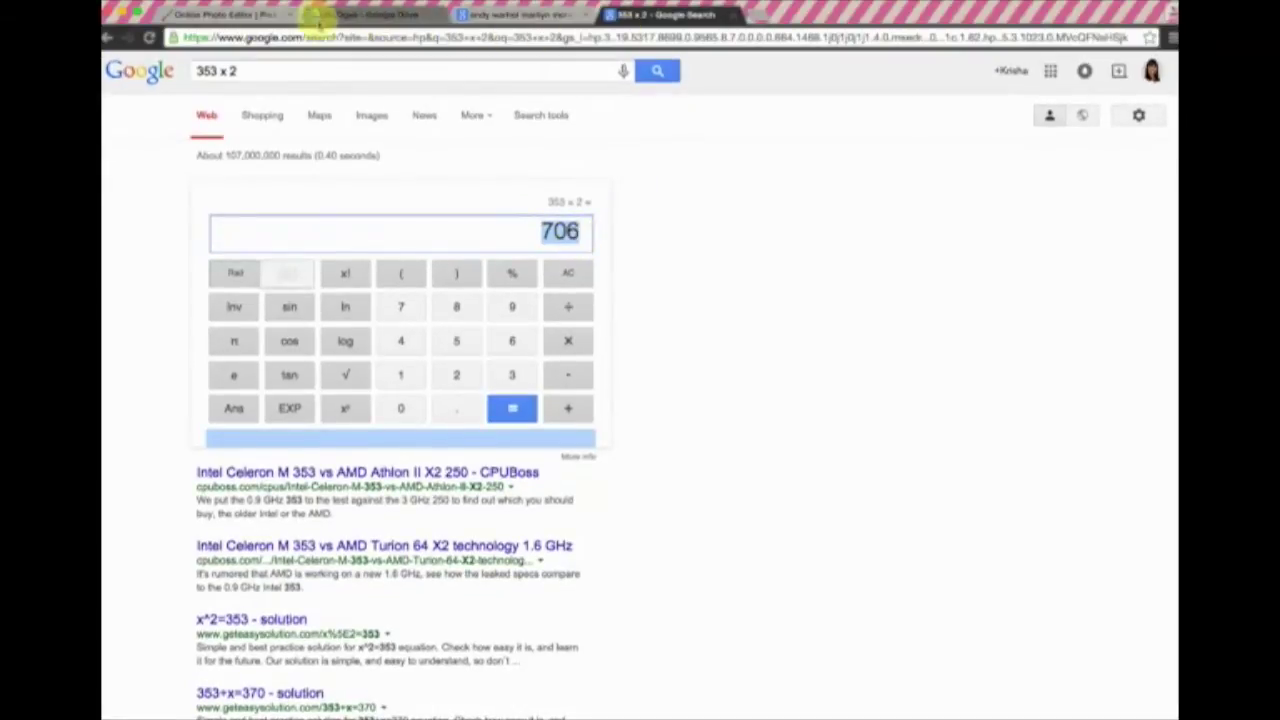
Return to the Pixlr editor and set the canvas width to 706 pixels.
{"action": "left_click", "coordinate": [240, 15]}
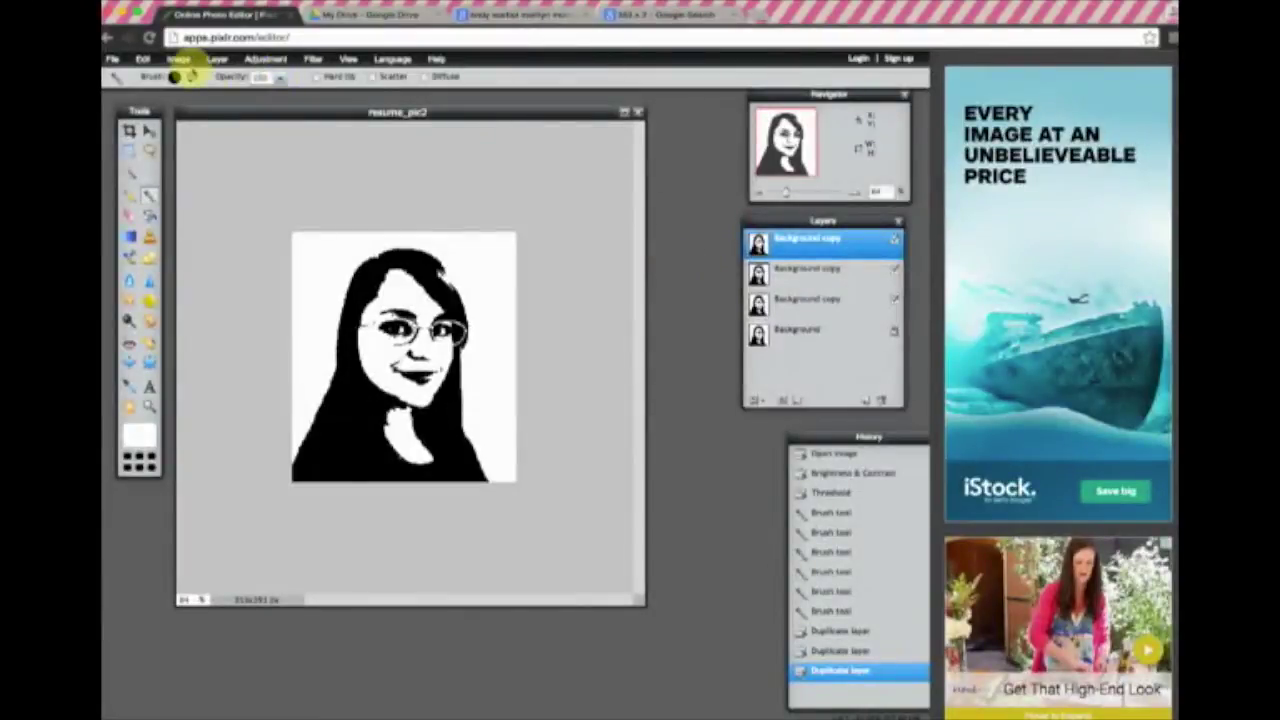
{"action": "left_click", "coordinate": [178, 59]}
{"action": "left_click", "coordinate": [177, 91]}
{"action": "left_click_drag", "start_coordinate": [662, 213], "coordinate": [628, 212]}
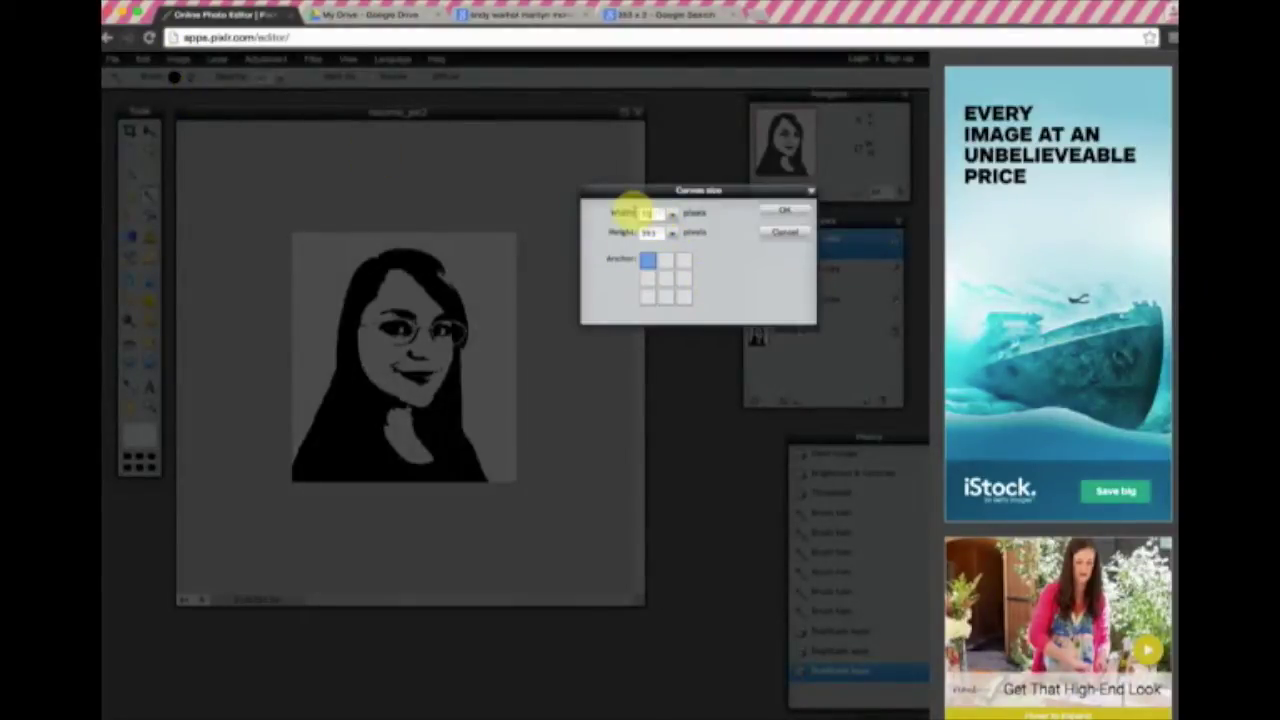
{"action": "left_click", "coordinate": [785, 211]}
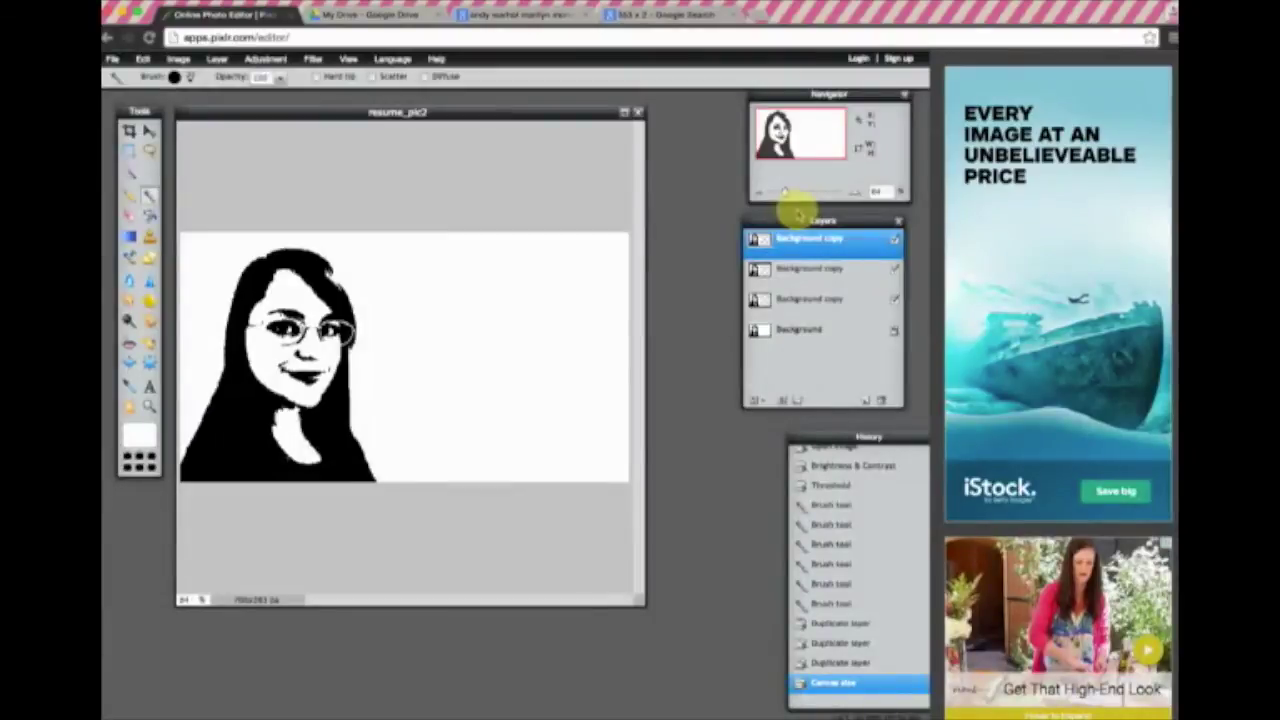
Enlarge the image window, shrink it to a narrow frame, and zoom out to 30% with the navigator.
{"action": "left_click_drag", "start_coordinate": [657, 614], "coordinate": [750, 688]}
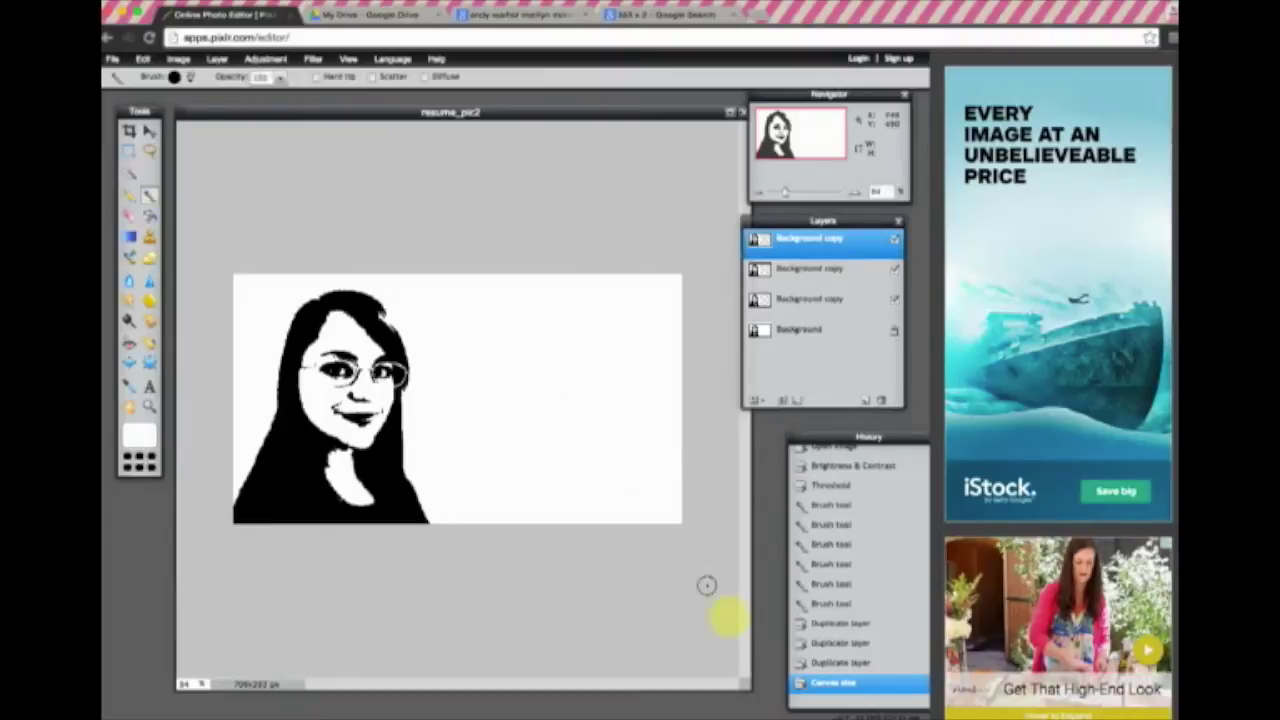
{"action": "left_click_drag", "start_coordinate": [749, 686], "coordinate": [388, 576]}
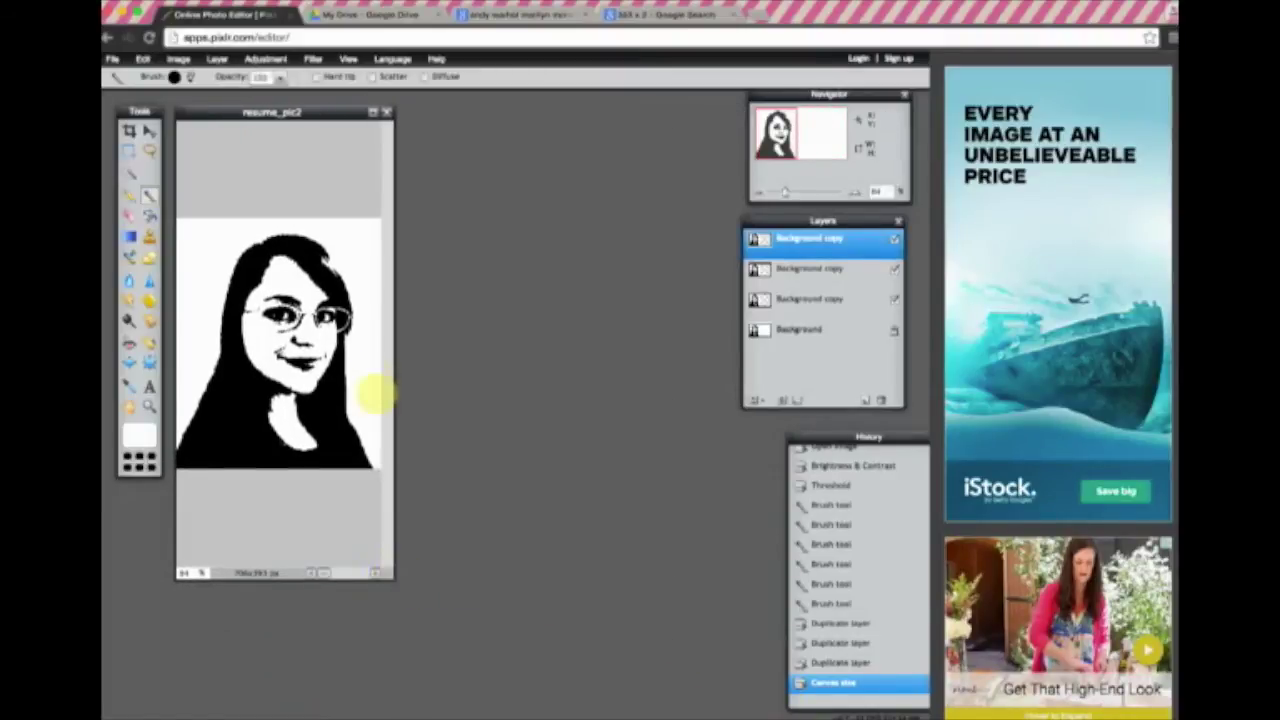
{"action": "left_click_drag", "start_coordinate": [800, 92], "coordinate": [537, 237]}
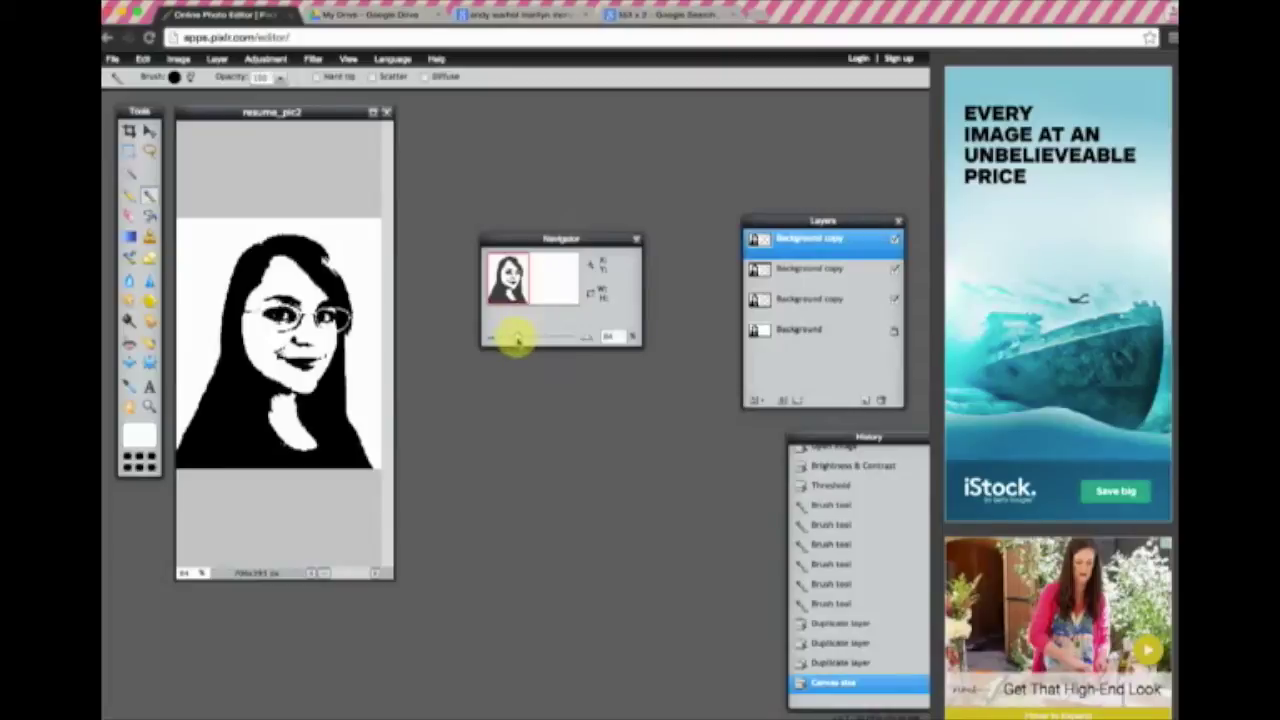
{"action": "left_click_drag", "start_coordinate": [517, 340], "coordinate": [508, 338]}
{"action": "left_click_drag", "start_coordinate": [532, 239], "coordinate": [800, 17]}
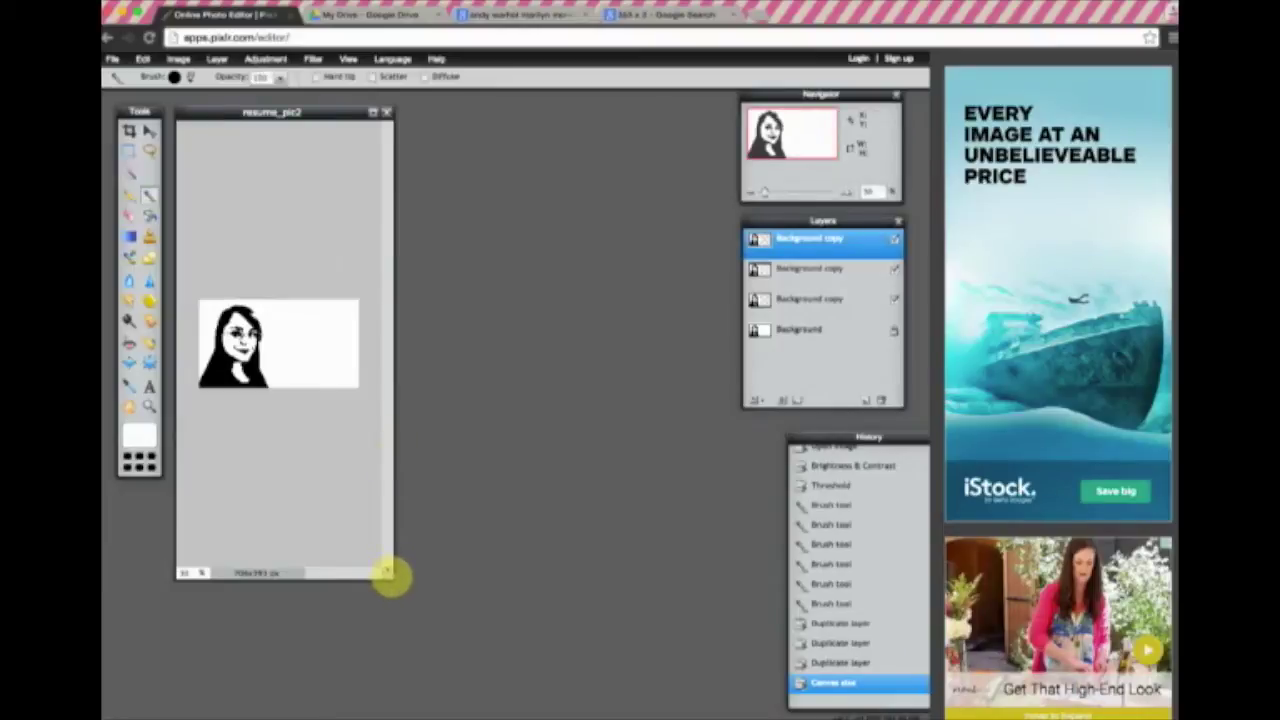
Enlarge the image window, zoom the canvas to 74%, and shift the window slightly down.
{"action": "left_click_drag", "start_coordinate": [390, 574], "coordinate": [718, 640]}
{"action": "left_click_drag", "start_coordinate": [763, 190], "coordinate": [776, 193]}
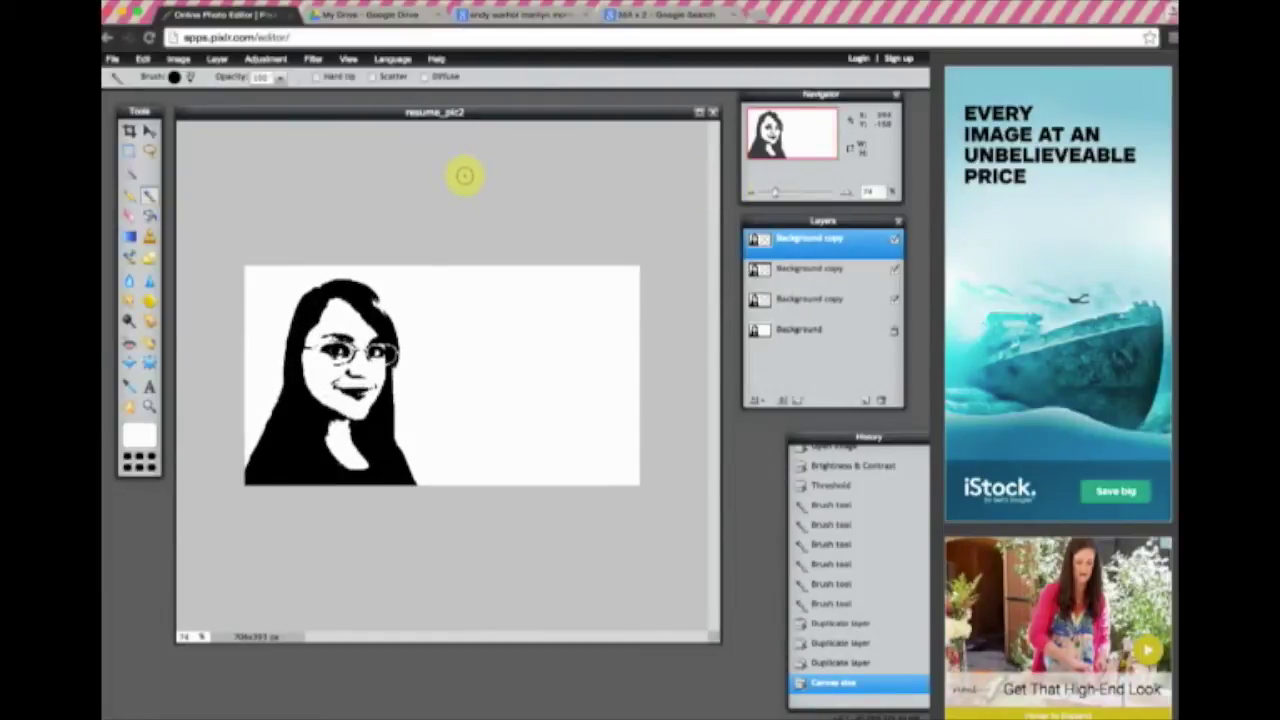
{"action": "mouse_move", "coordinate": [503, 109]}
{"action": "left_mouse_down"}
{"action": "mouse_move", "coordinate": [503, 134]}
{"action": "mouse_move", "coordinate": [500, 116]}
{"action": "left_mouse_up"}
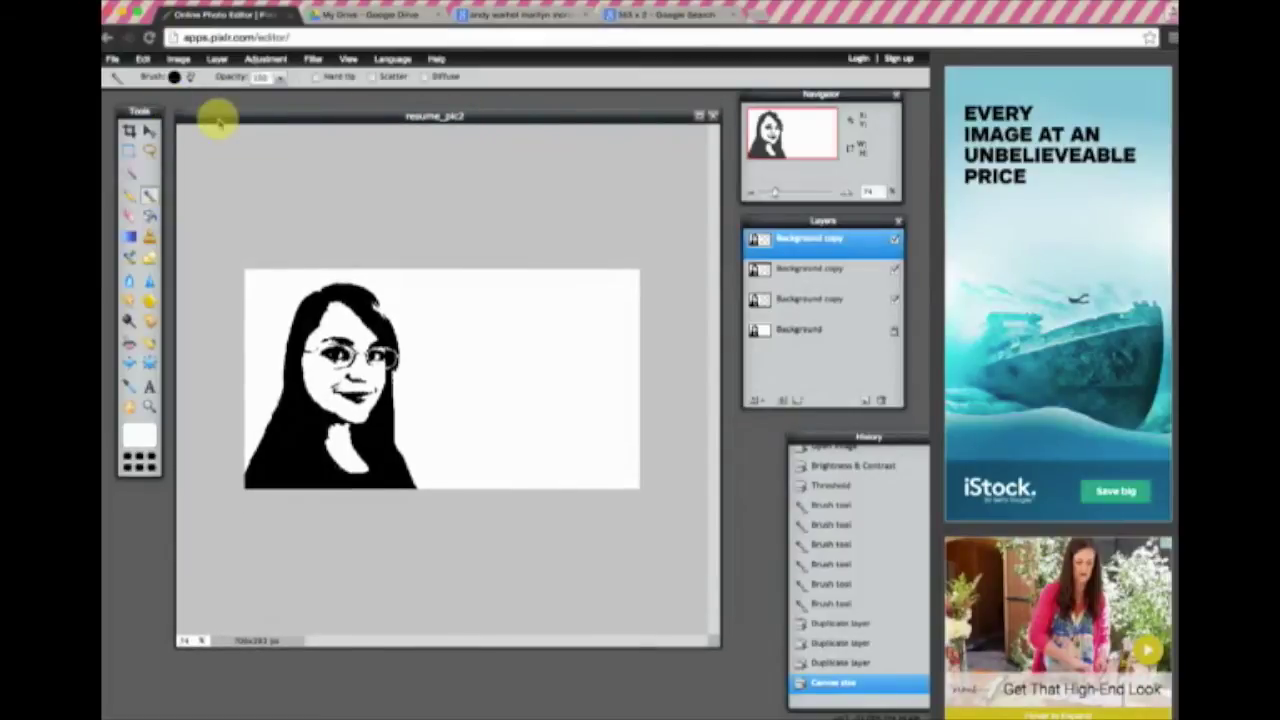
{"action": "left_click_drag", "start_coordinate": [220, 120], "coordinate": [220, 128]}
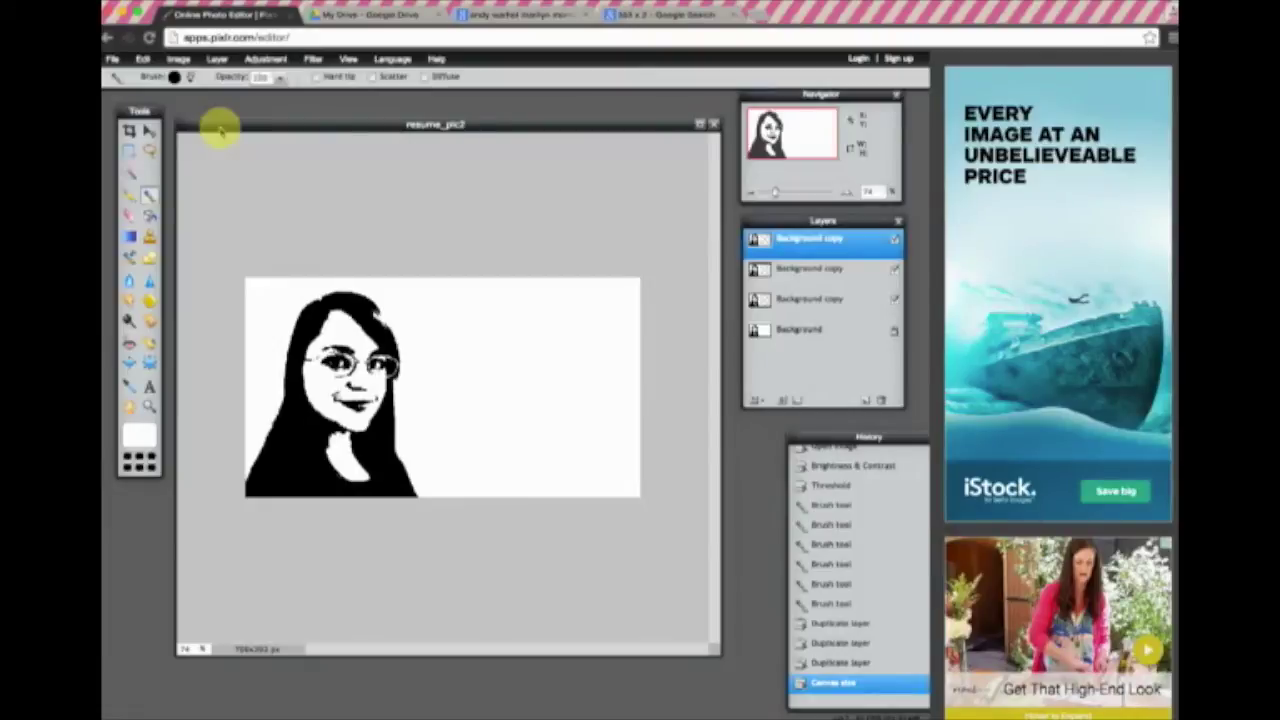
{"action": "left_click", "coordinate": [178, 59]}
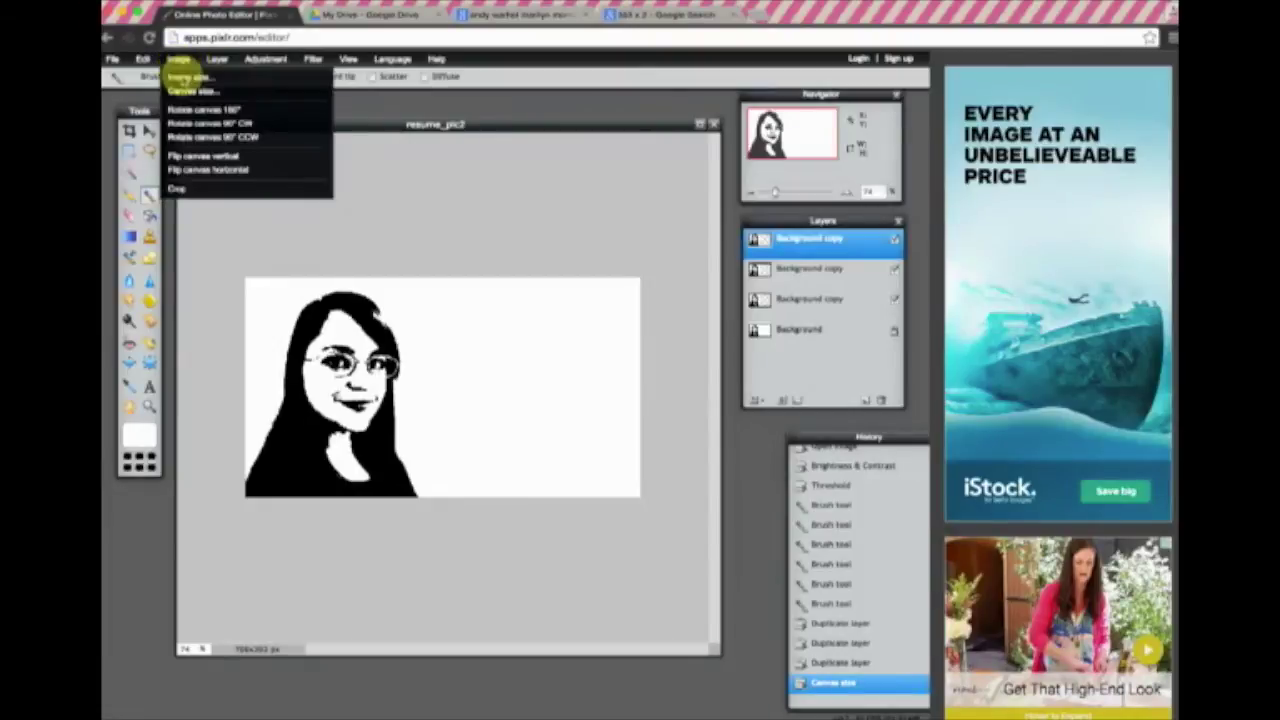
{"action": "left_click", "coordinate": [180, 77]}
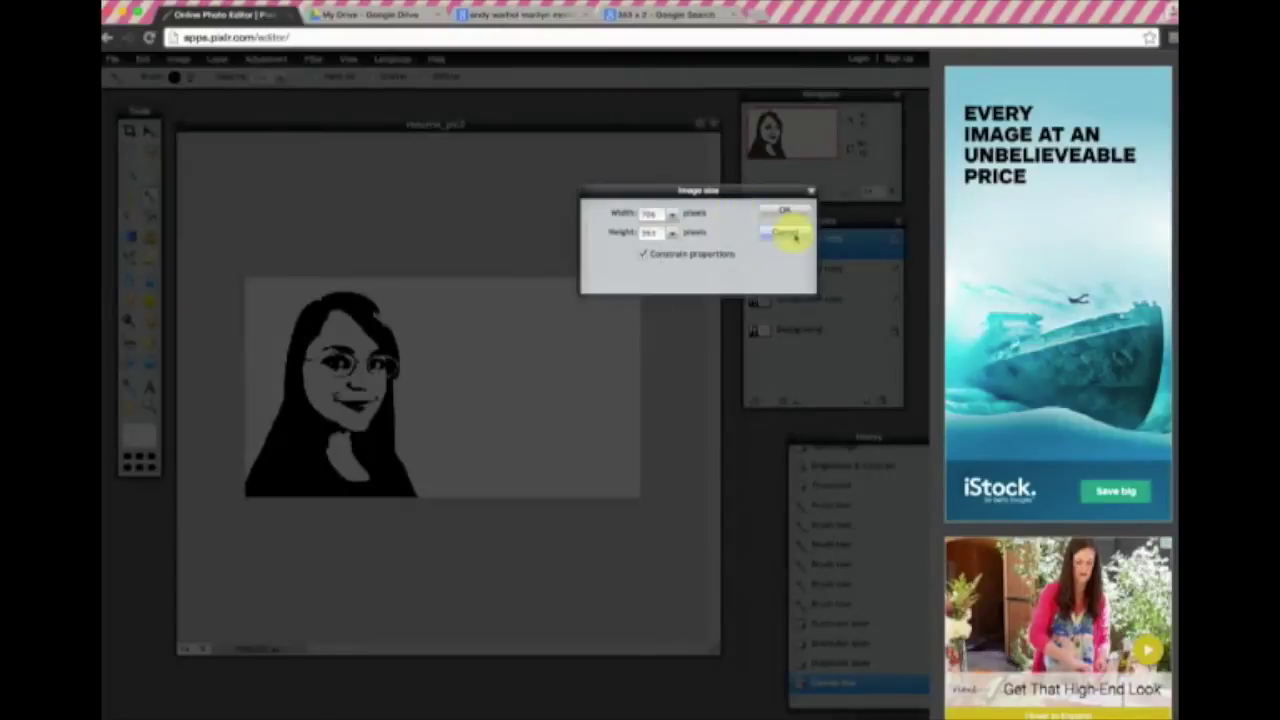
{"action": "left_click", "coordinate": [787, 233]}
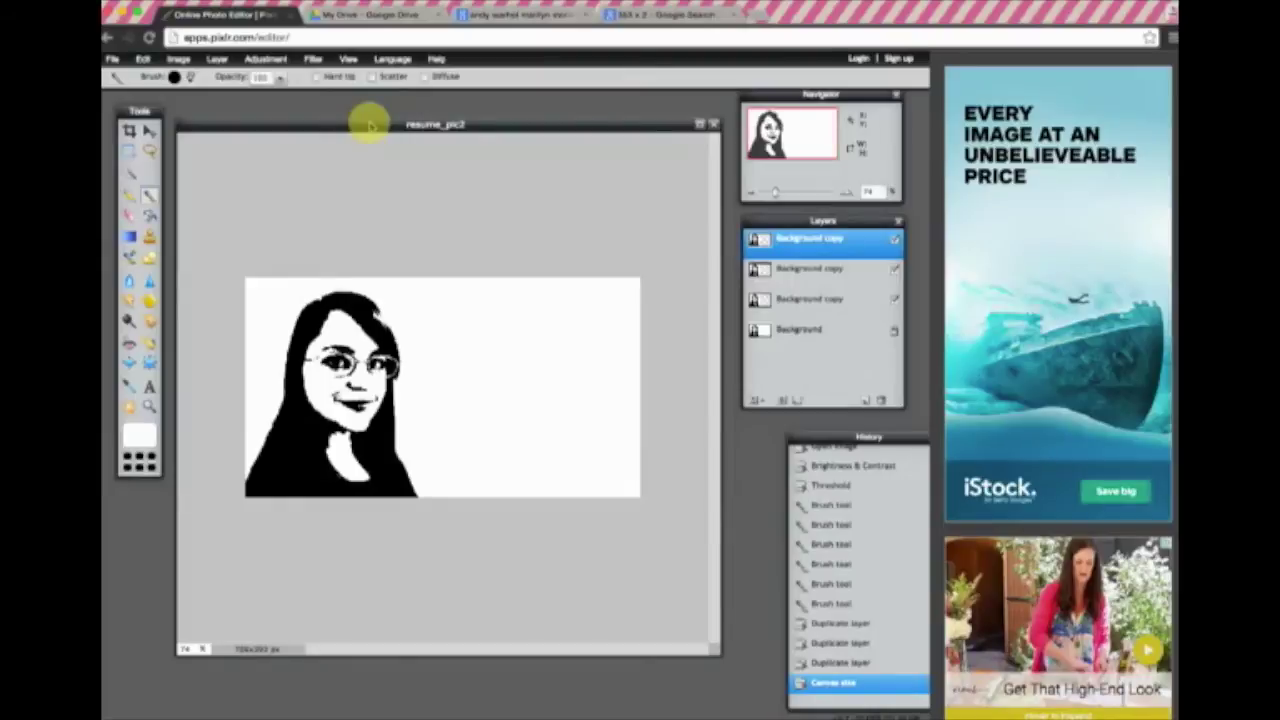
Review the canvas size settings and the 353 × 2 calculation in the Google tab, and return to the Pixlr editor.
{"action": "left_click", "coordinate": [177, 60]}
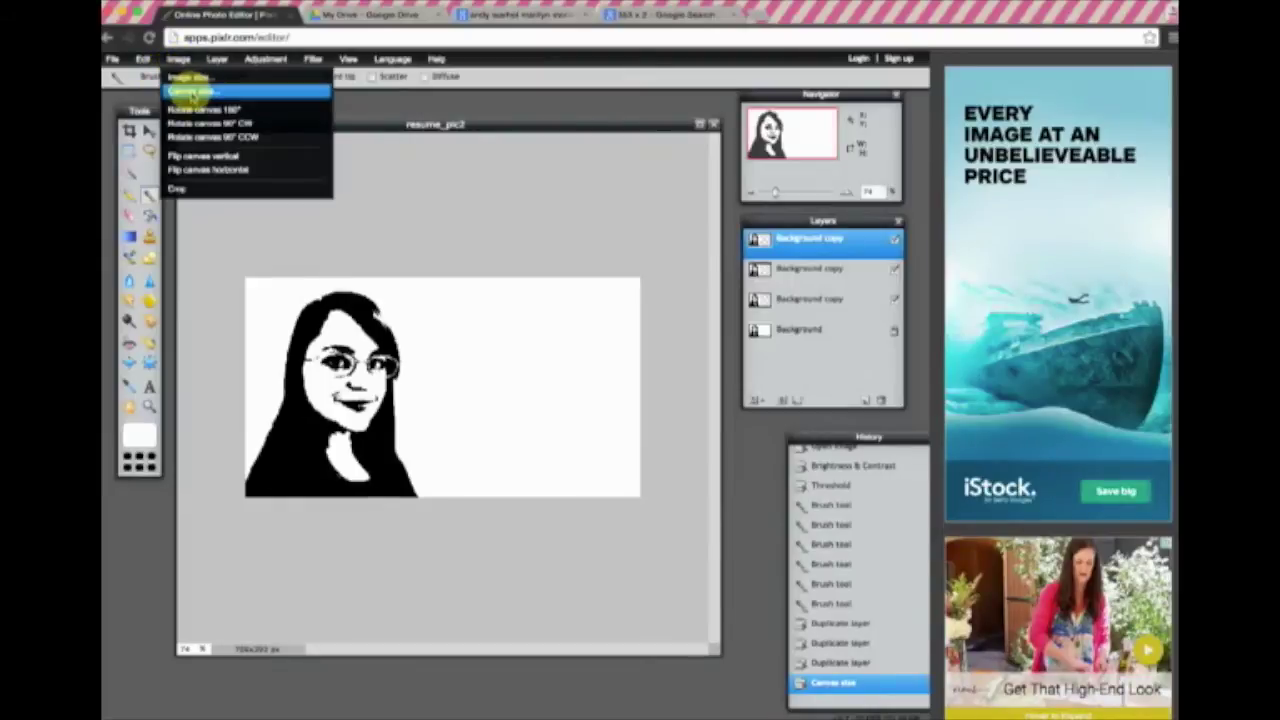
{"action": "left_click", "coordinate": [192, 92]}
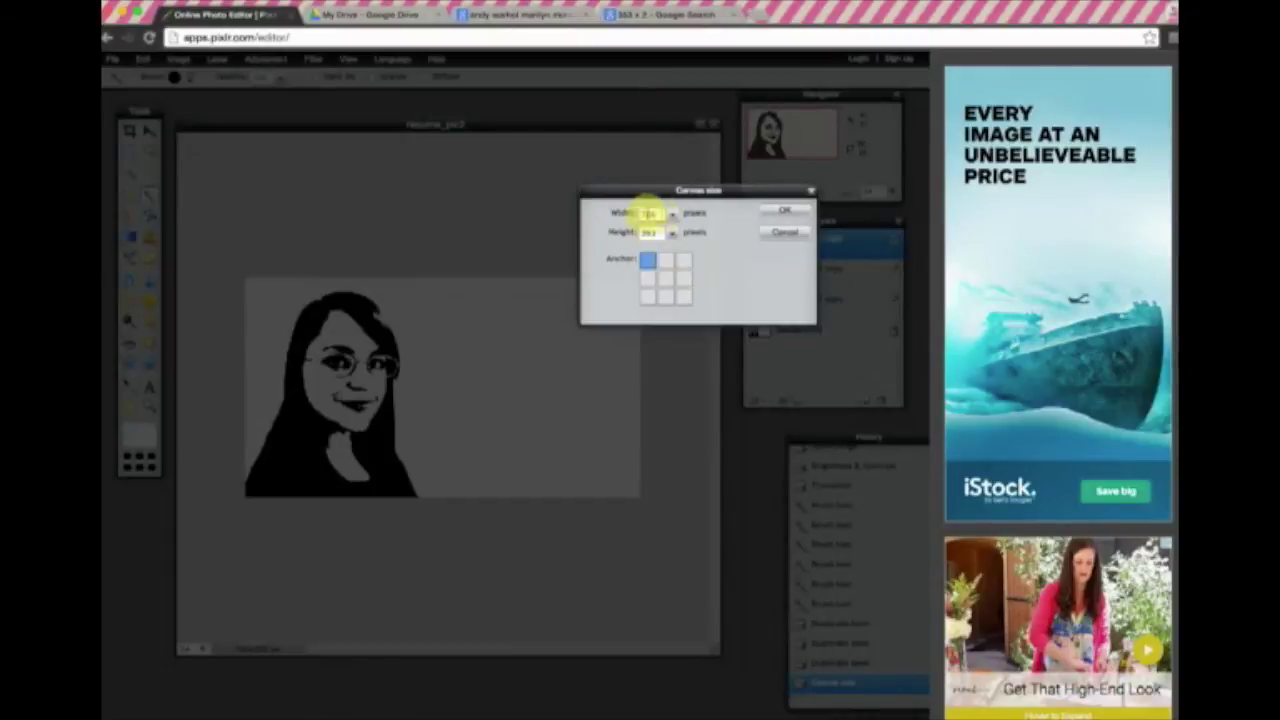
{"action": "left_click", "coordinate": [783, 211]}
{"action": "left_click", "coordinate": [665, 15]}
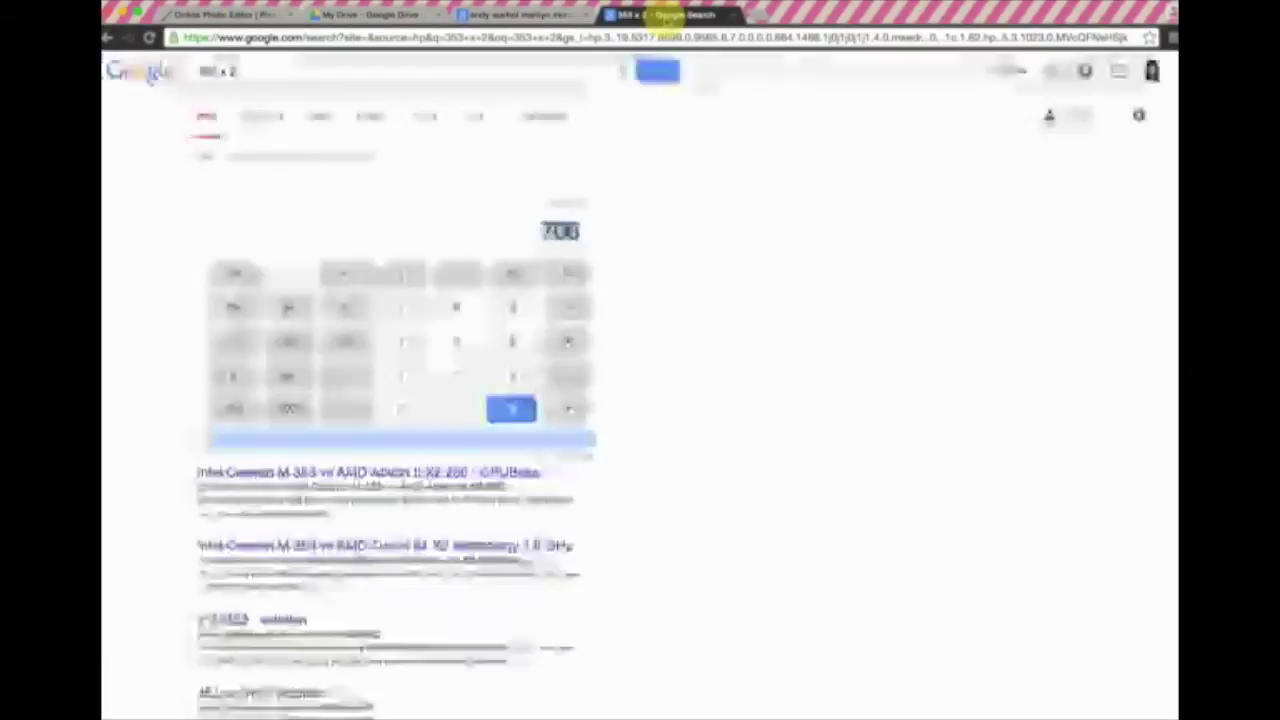
{"action": "left_click", "coordinate": [225, 15]}
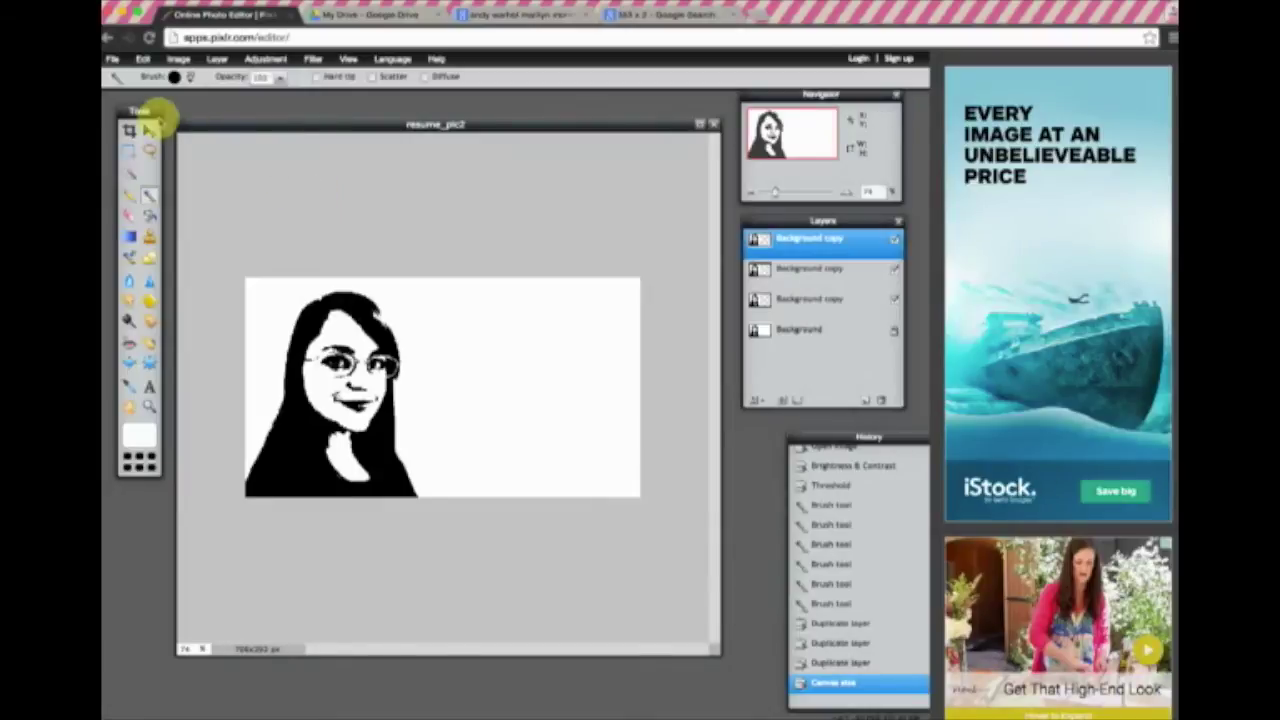
Move the top portrait copy to the right half of the canvas and reposition the Layers and History panels.
{"action": "left_click", "coordinate": [148, 130]}
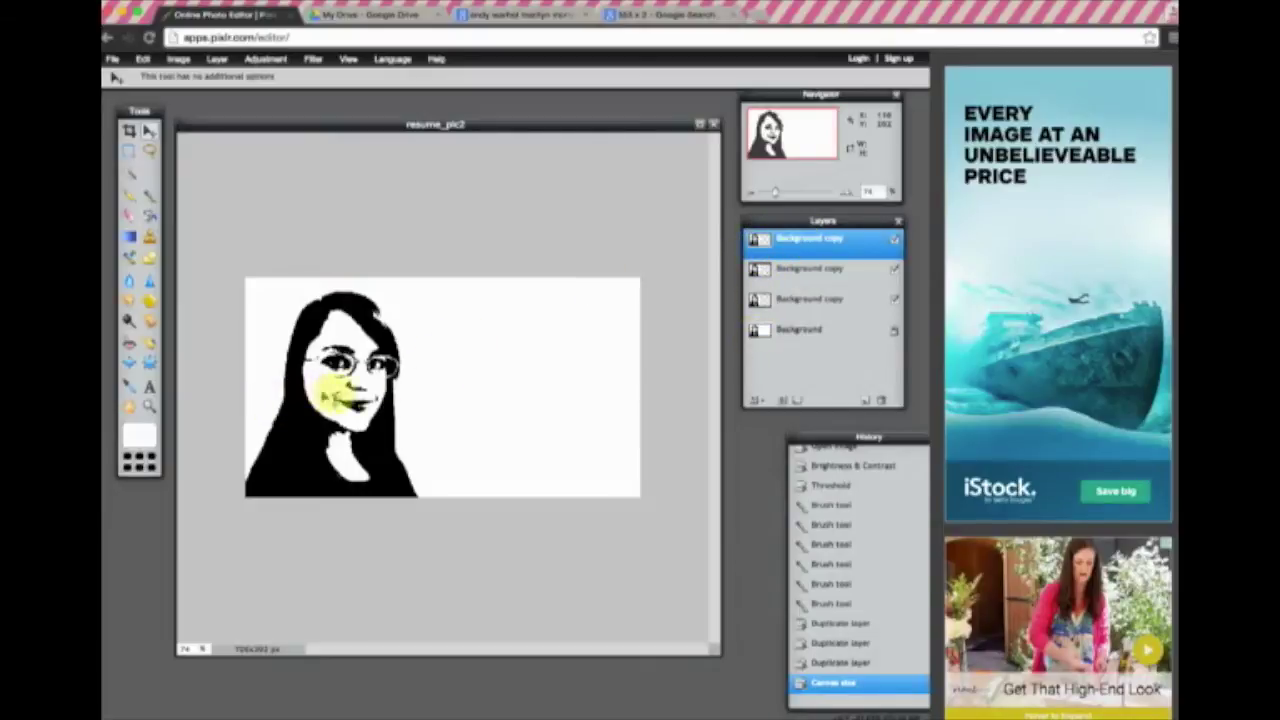
{"action": "left_click_drag", "start_coordinate": [362, 388], "coordinate": [541, 392]}
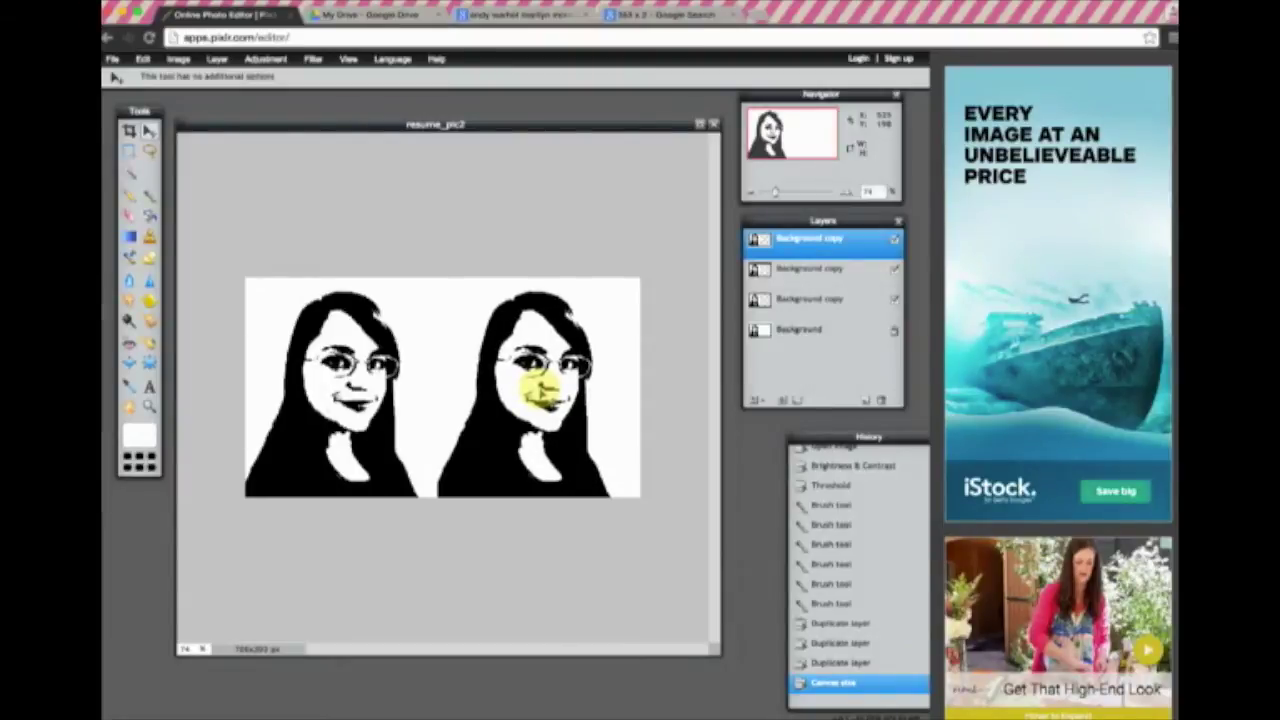
{"action": "left_click_drag", "start_coordinate": [541, 392], "coordinate": [548, 391]}
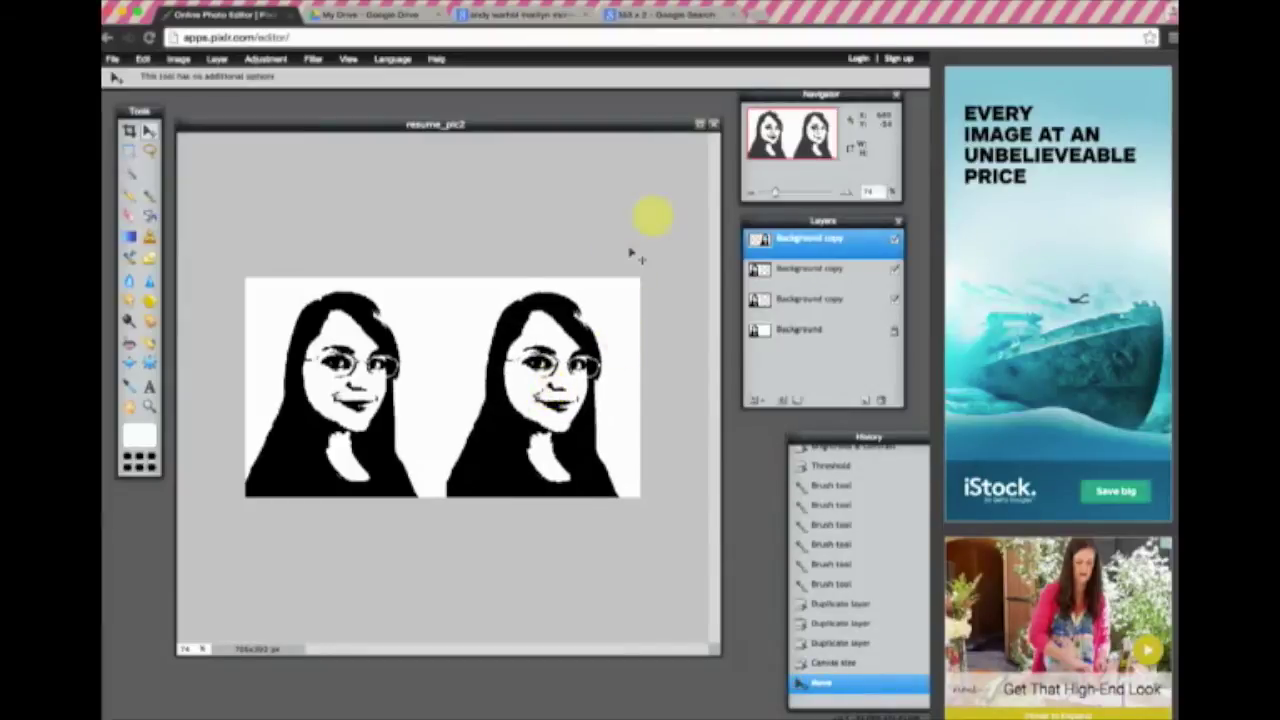
{"action": "mouse_move", "coordinate": [804, 239]}
{"action": "left_mouse_down"}
{"action": "mouse_move", "coordinate": [794, 251]}
{"action": "mouse_move", "coordinate": [777, 229]}
{"action": "mouse_move", "coordinate": [802, 246]}
{"action": "left_mouse_up"}
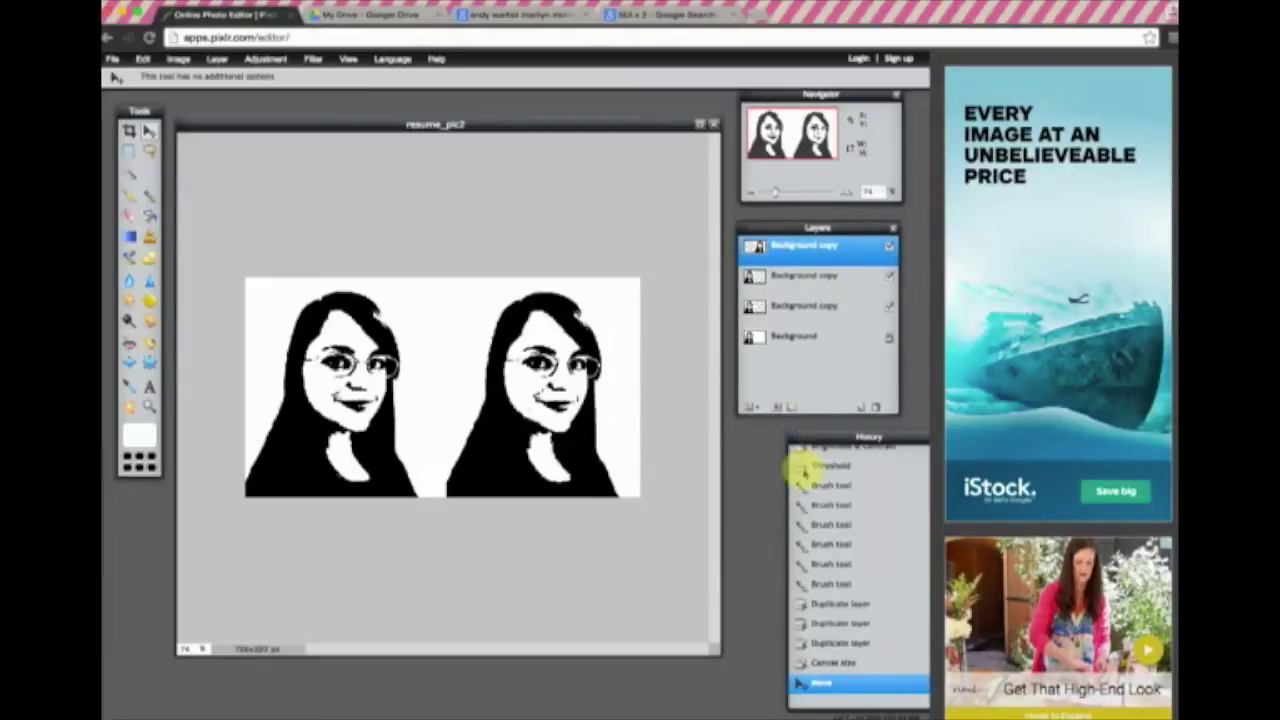
{"action": "left_click_drag", "start_coordinate": [810, 439], "coordinate": [780, 460]}
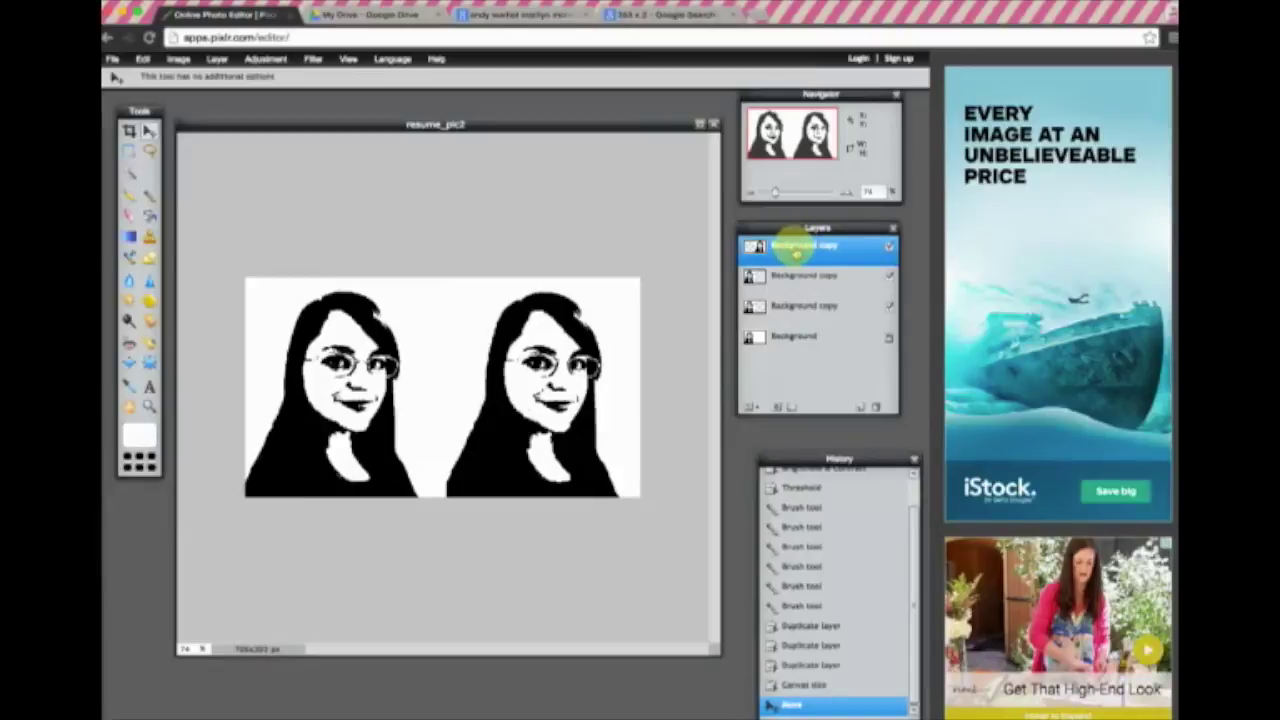
Go through the background and its three copies one layer at a time, ending on the topmost copy.
{"action": "left_click", "coordinate": [797, 306]}
{"action": "left_click", "coordinate": [805, 276]}
{"action": "left_click", "coordinate": [805, 245]}
{"action": "left_click", "coordinate": [805, 276]}
{"action": "left_click", "coordinate": [800, 306]}
{"action": "left_click", "coordinate": [795, 336]}
{"action": "left_click", "coordinate": [794, 304]}
{"action": "left_click", "coordinate": [810, 245]}
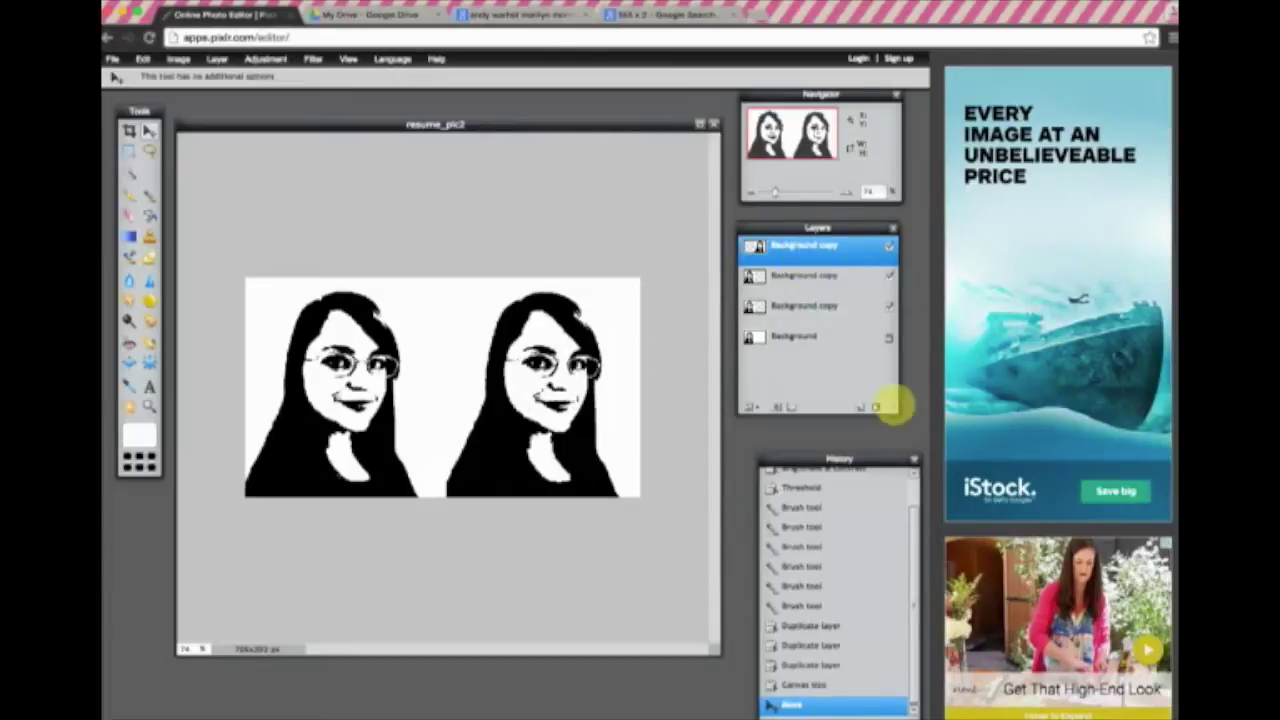
Add a new layer above the portrait copies and marquee-select the canvas's left half at full height, about 360 px wide.
{"action": "left_click", "coordinate": [860, 407]}
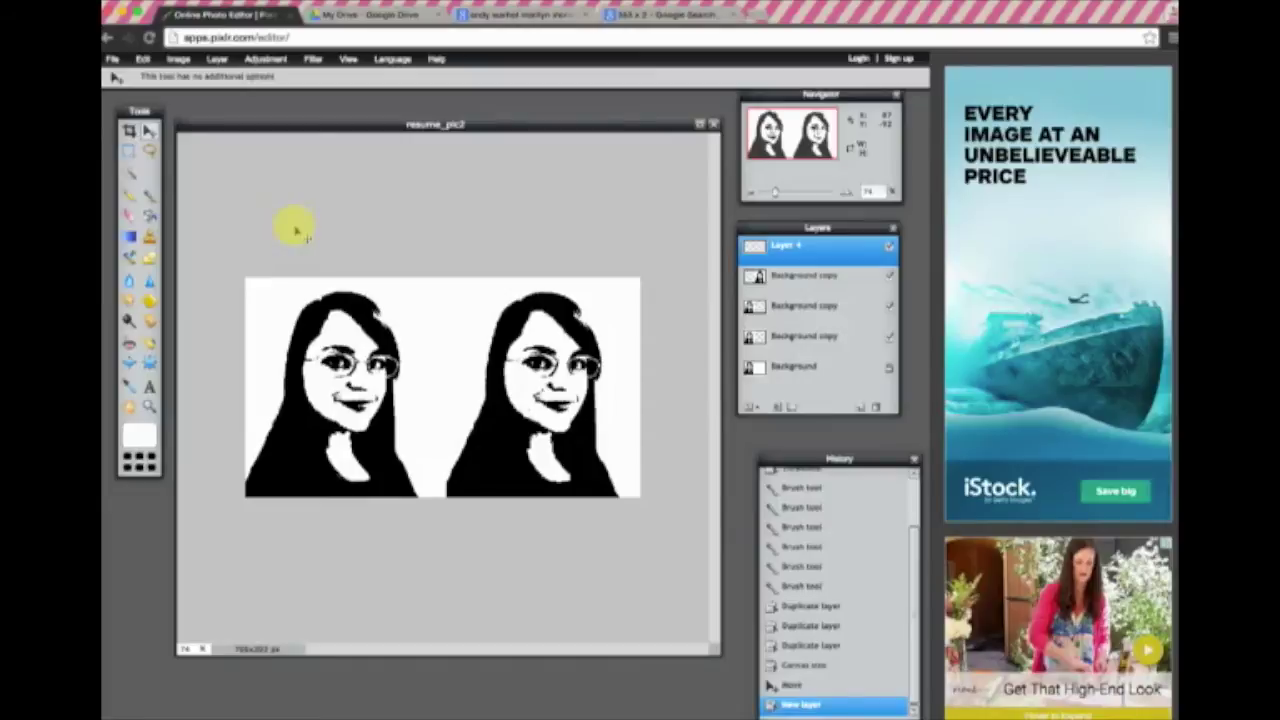
{"action": "left_click_drag", "start_coordinate": [140, 110], "coordinate": [139, 121]}
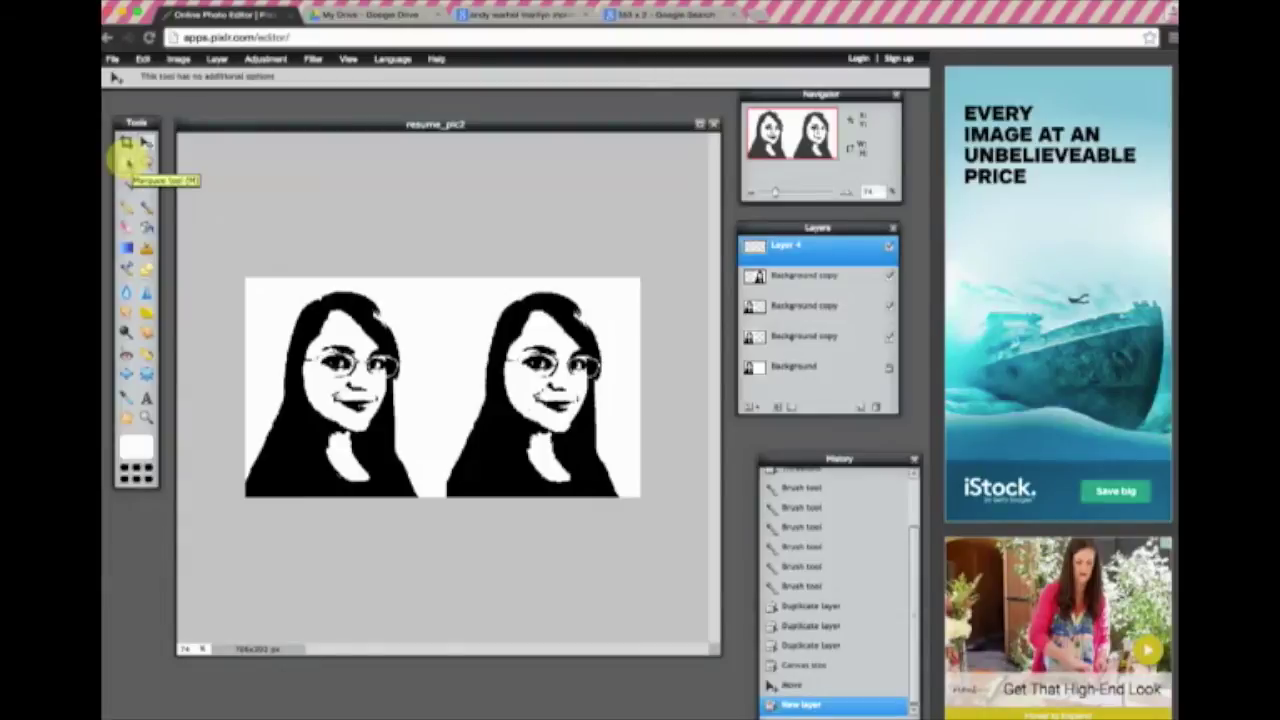
{"action": "left_click", "coordinate": [126, 162]}
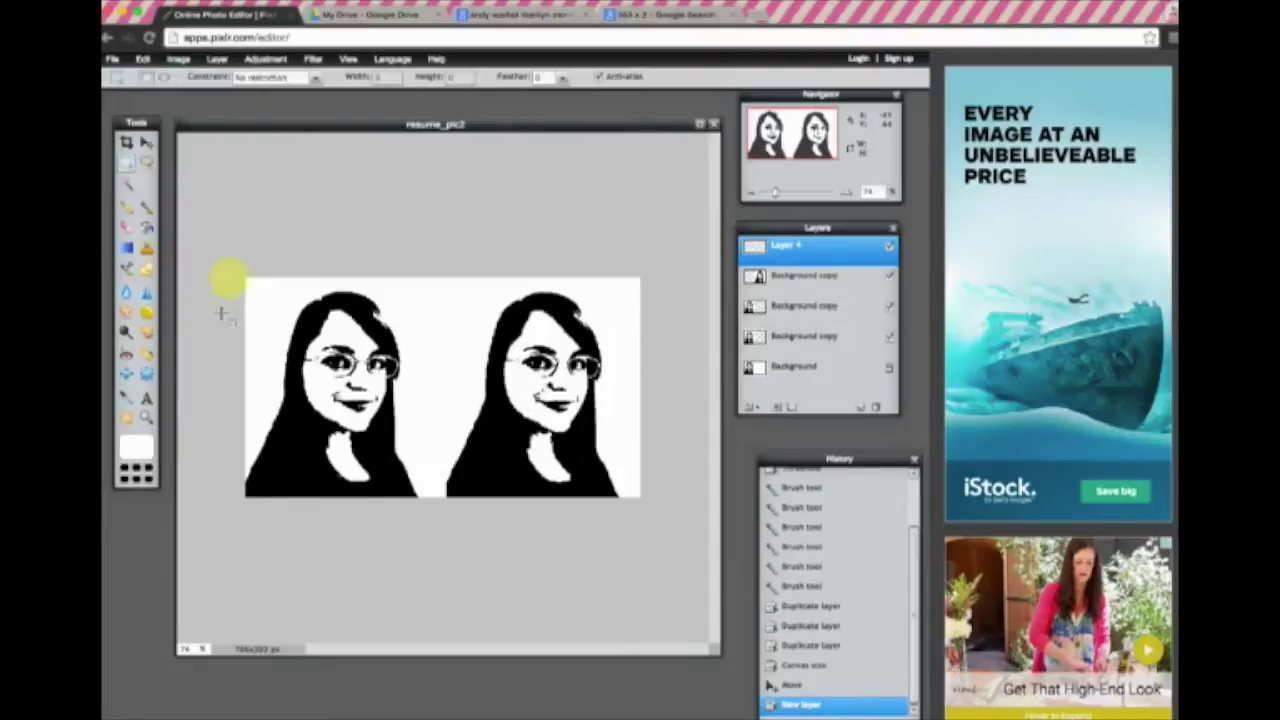
{"action": "mouse_move", "coordinate": [246, 279]}
{"action": "left_mouse_down"}
{"action": "mouse_move", "coordinate": [318, 335]}
{"action": "mouse_move", "coordinate": [243, 266]}
{"action": "left_mouse_up"}
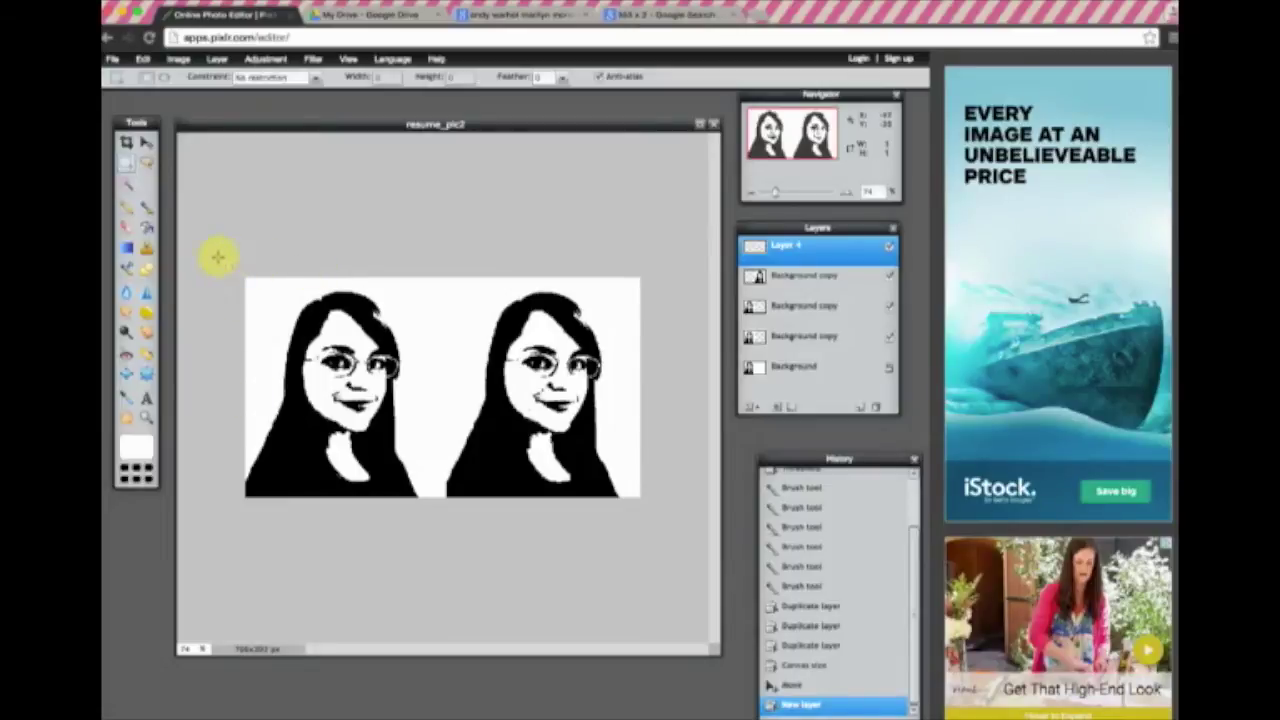
{"action": "left_click_drag", "start_coordinate": [228, 254], "coordinate": [446, 512]}
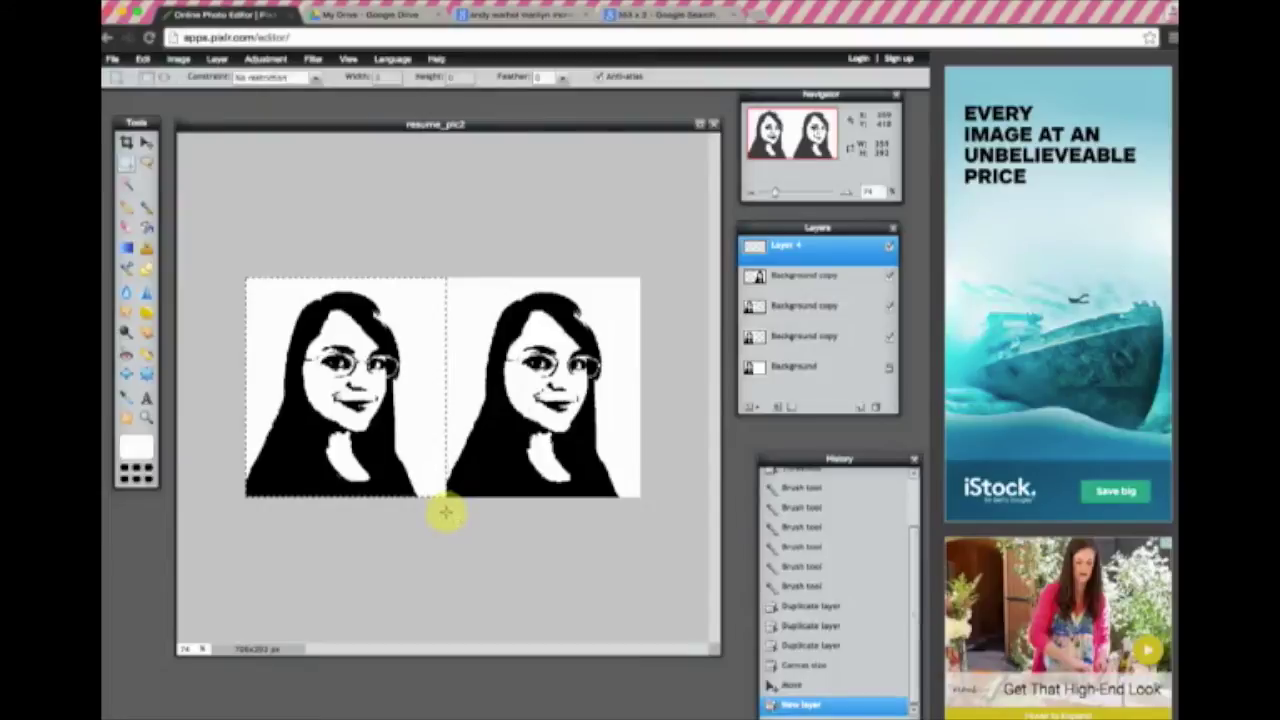
{"action": "left_click_drag", "start_coordinate": [446, 512], "coordinate": [446, 512]}
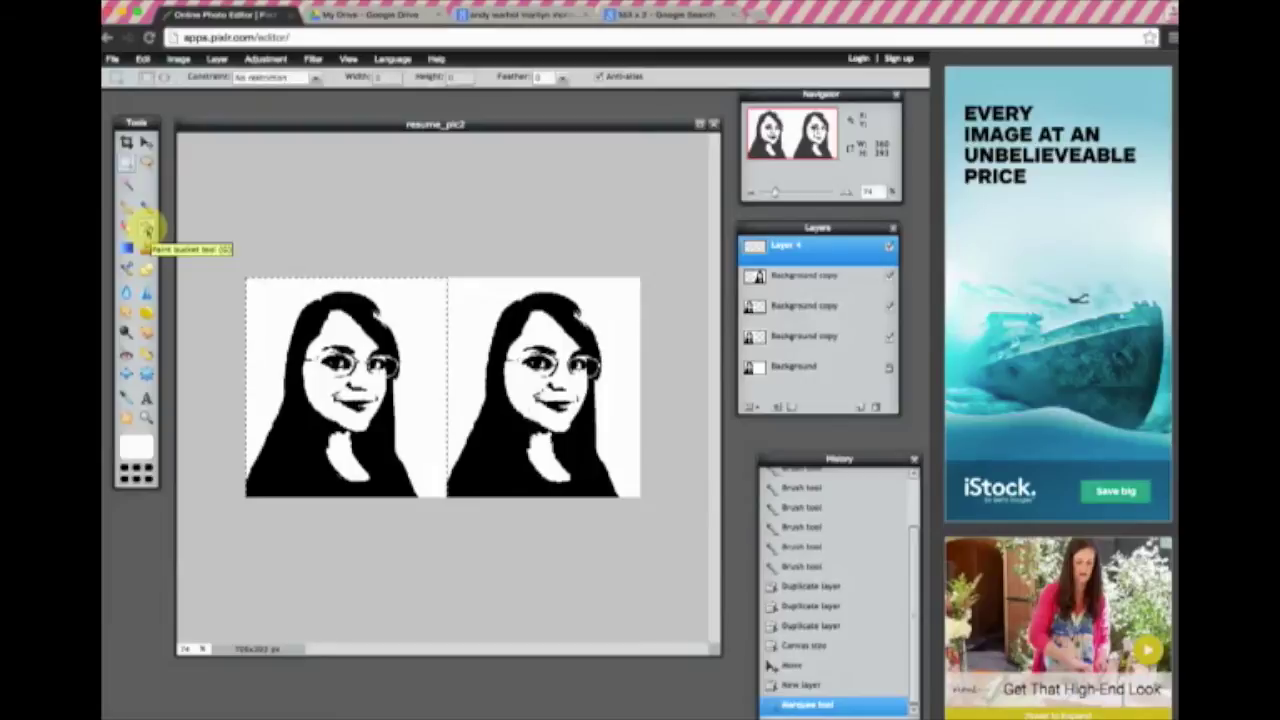
Choose the Paint Bucket tool and set the main colour to purple with hue 283, saturation 83 and lightness 74.
{"action": "left_click", "coordinate": [147, 229]}
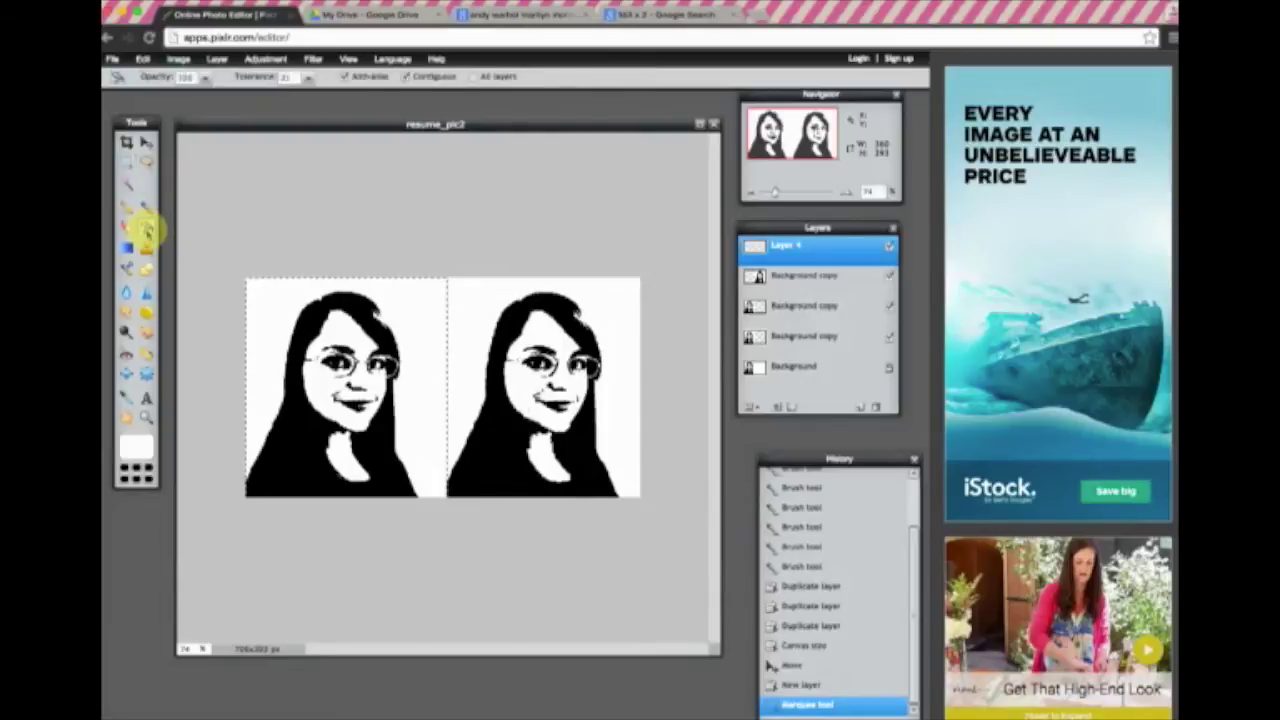
{"action": "left_click", "coordinate": [138, 447]}
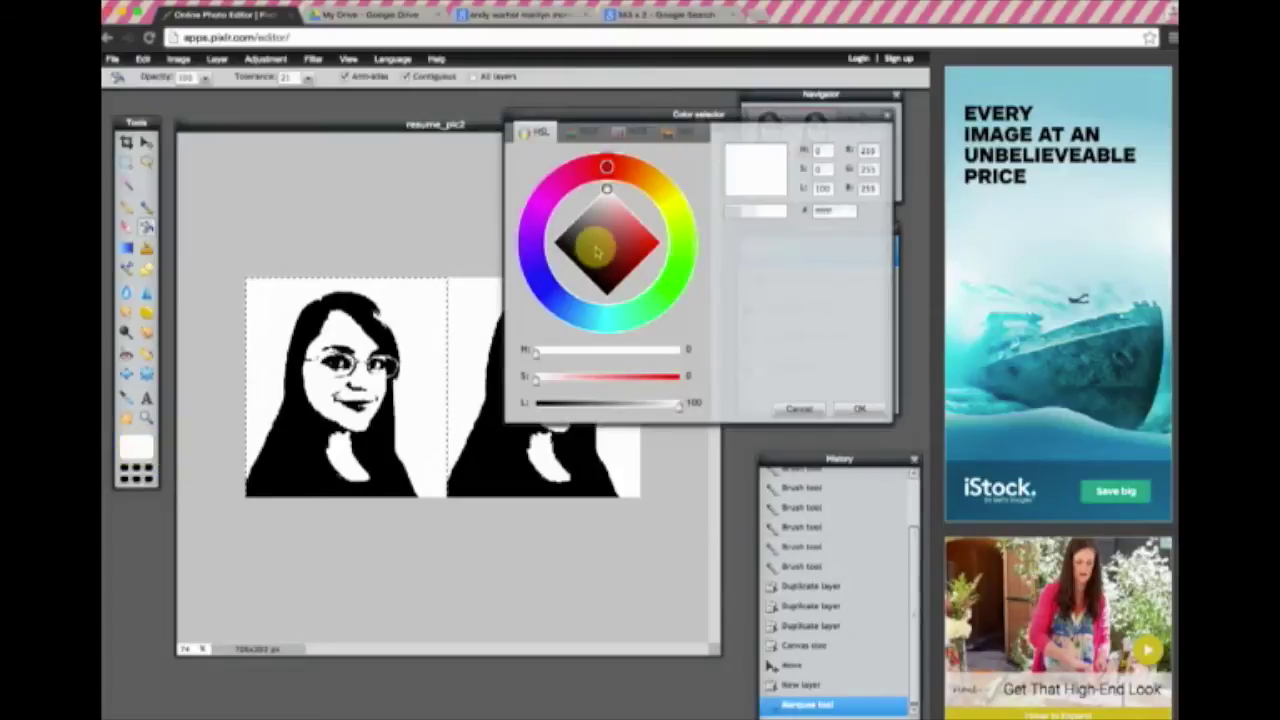
{"action": "left_click_drag", "start_coordinate": [620, 112], "coordinate": [607, 224]}
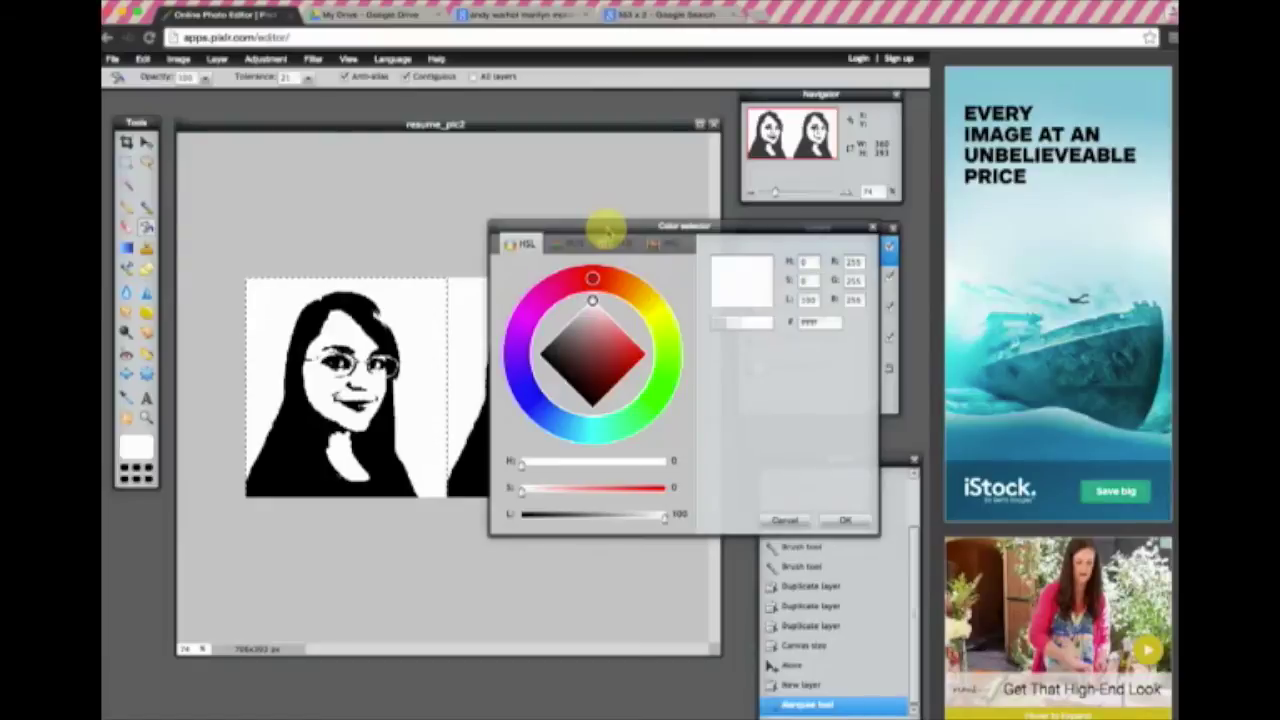
{"action": "mouse_move", "coordinate": [607, 229]}
{"action": "left_mouse_down"}
{"action": "mouse_move", "coordinate": [662, 233]}
{"action": "mouse_move", "coordinate": [621, 235]}
{"action": "left_mouse_up"}
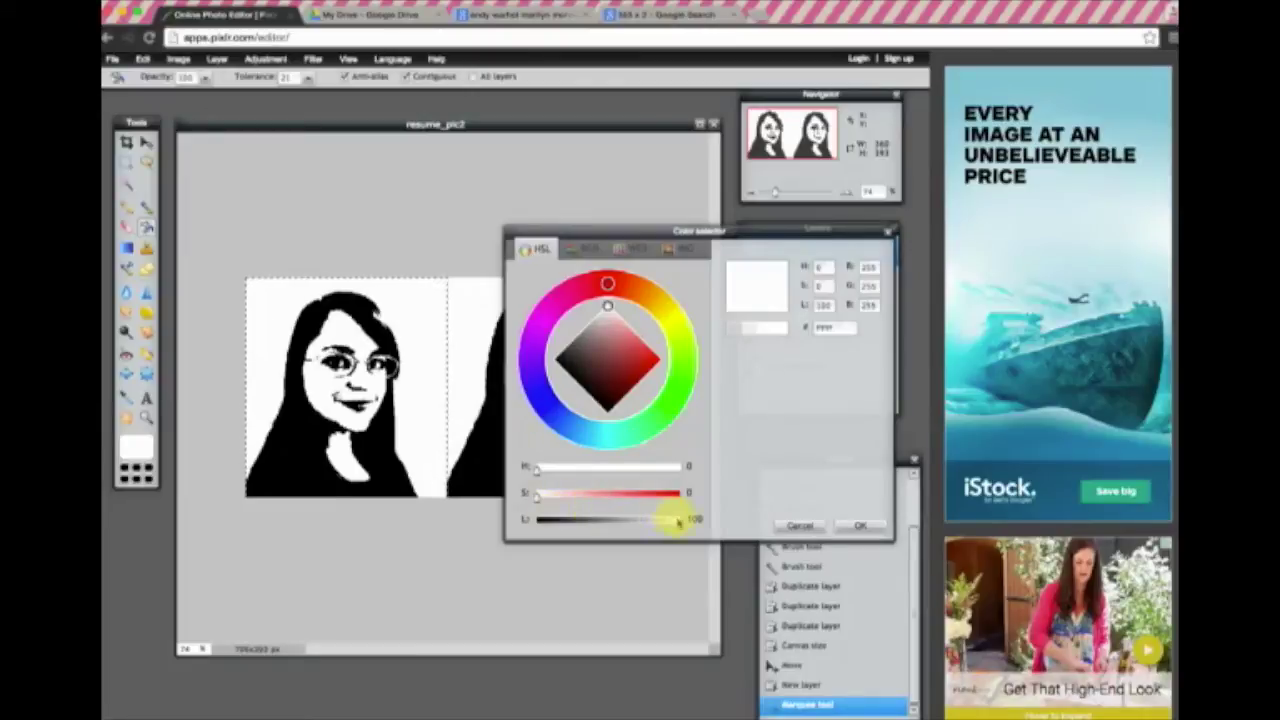
{"action": "left_click_drag", "start_coordinate": [537, 494], "coordinate": [638, 520]}
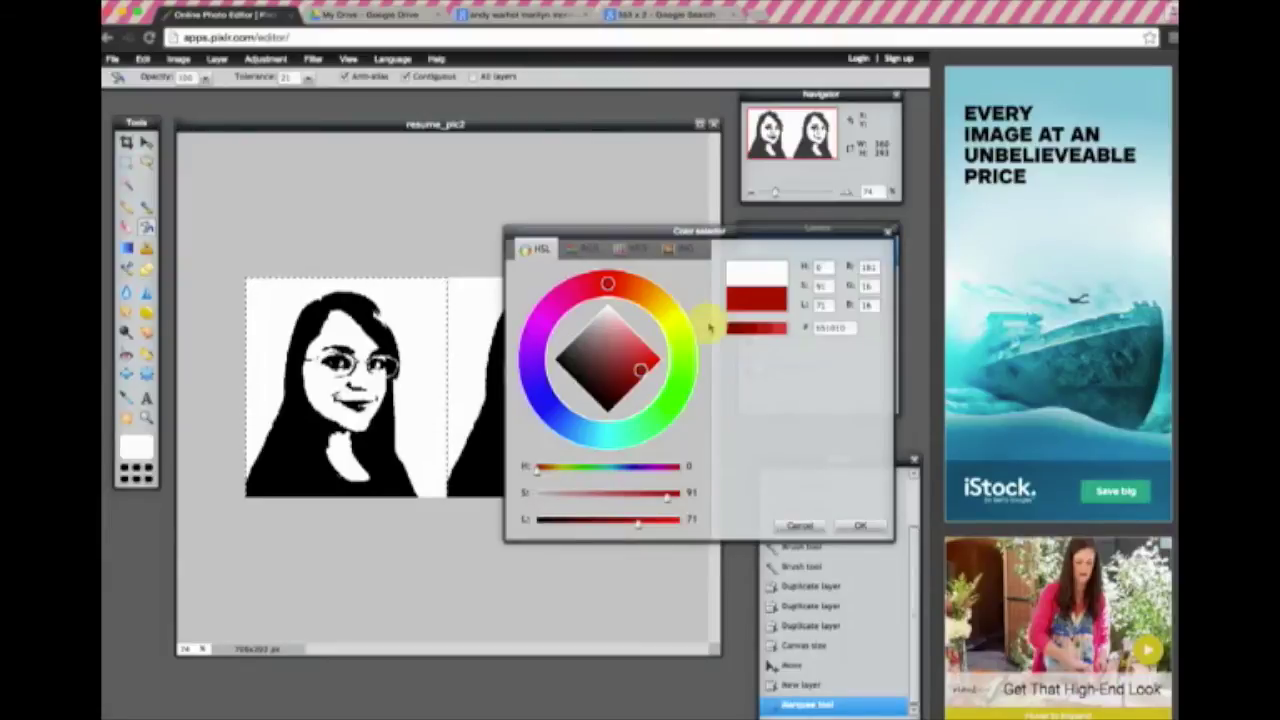
{"action": "left_click_drag", "start_coordinate": [666, 234], "coordinate": [620, 250]}
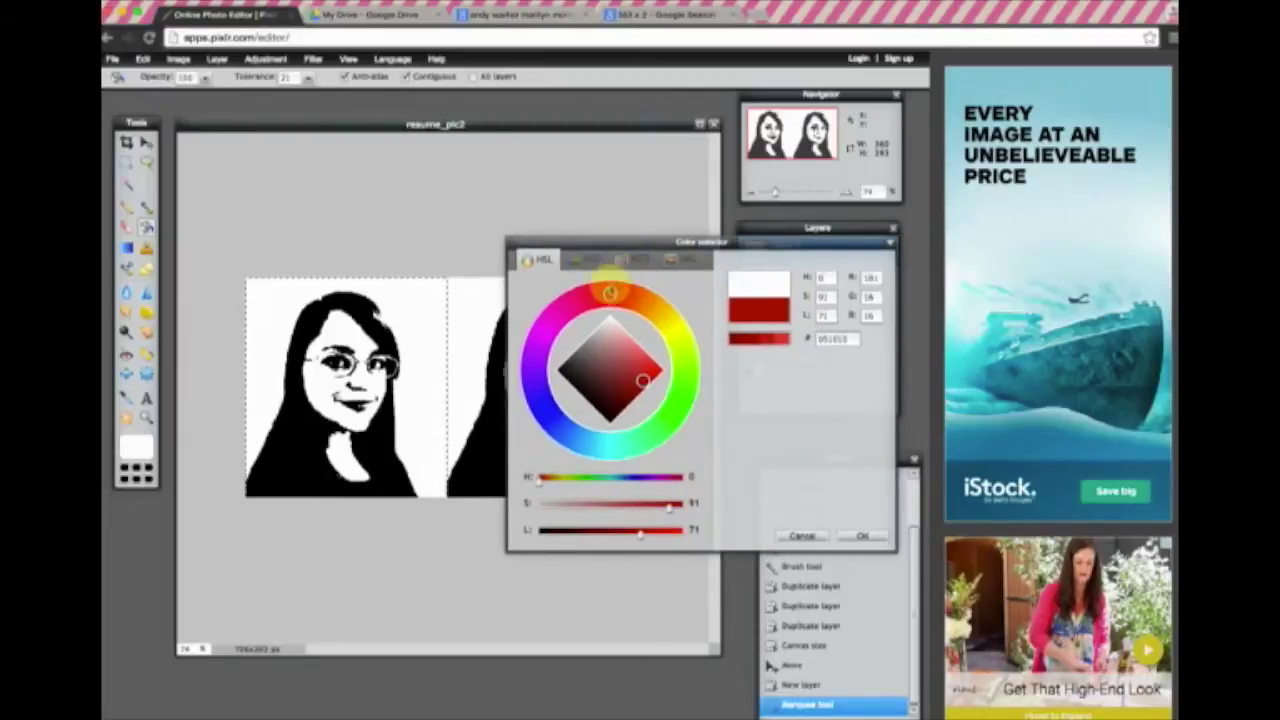
{"action": "left_click", "coordinate": [537, 350]}
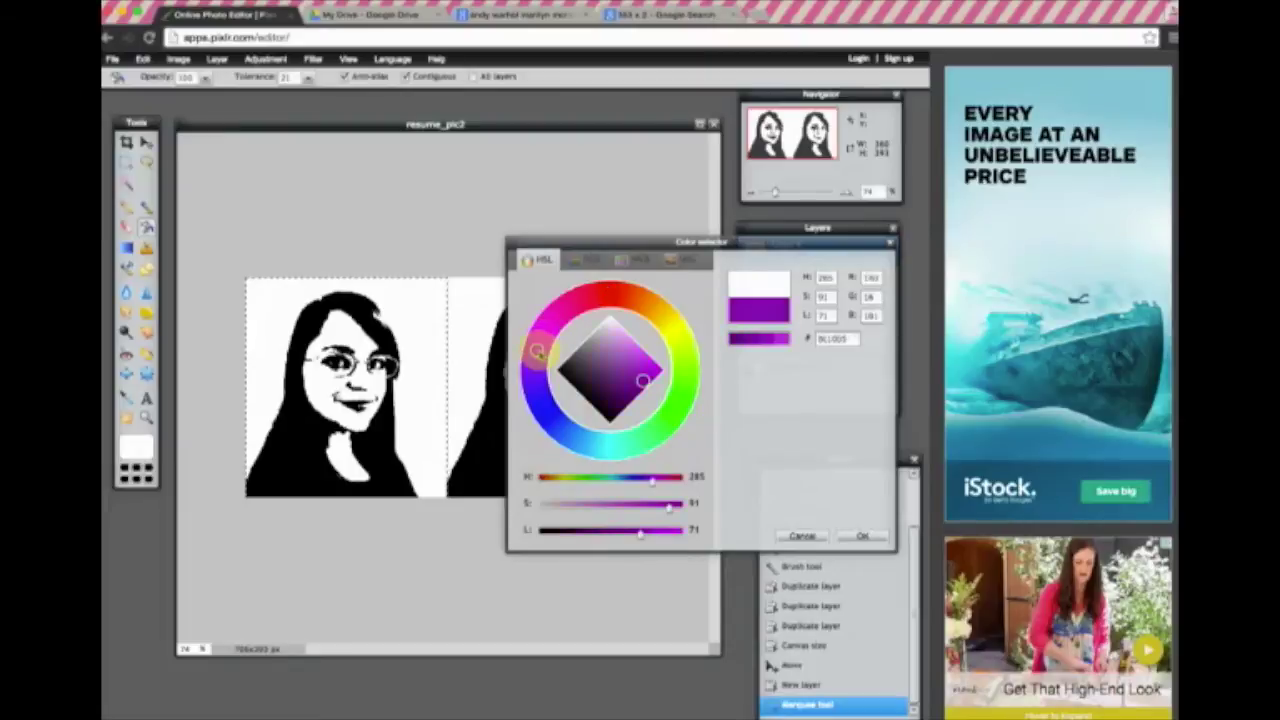
{"action": "mouse_move", "coordinate": [538, 345]}
{"action": "left_mouse_down"}
{"action": "mouse_move", "coordinate": [535, 360]}
{"action": "mouse_move", "coordinate": [558, 312]}
{"action": "mouse_move", "coordinate": [593, 297]}
{"action": "mouse_move", "coordinate": [535, 351]}
{"action": "left_mouse_up"}
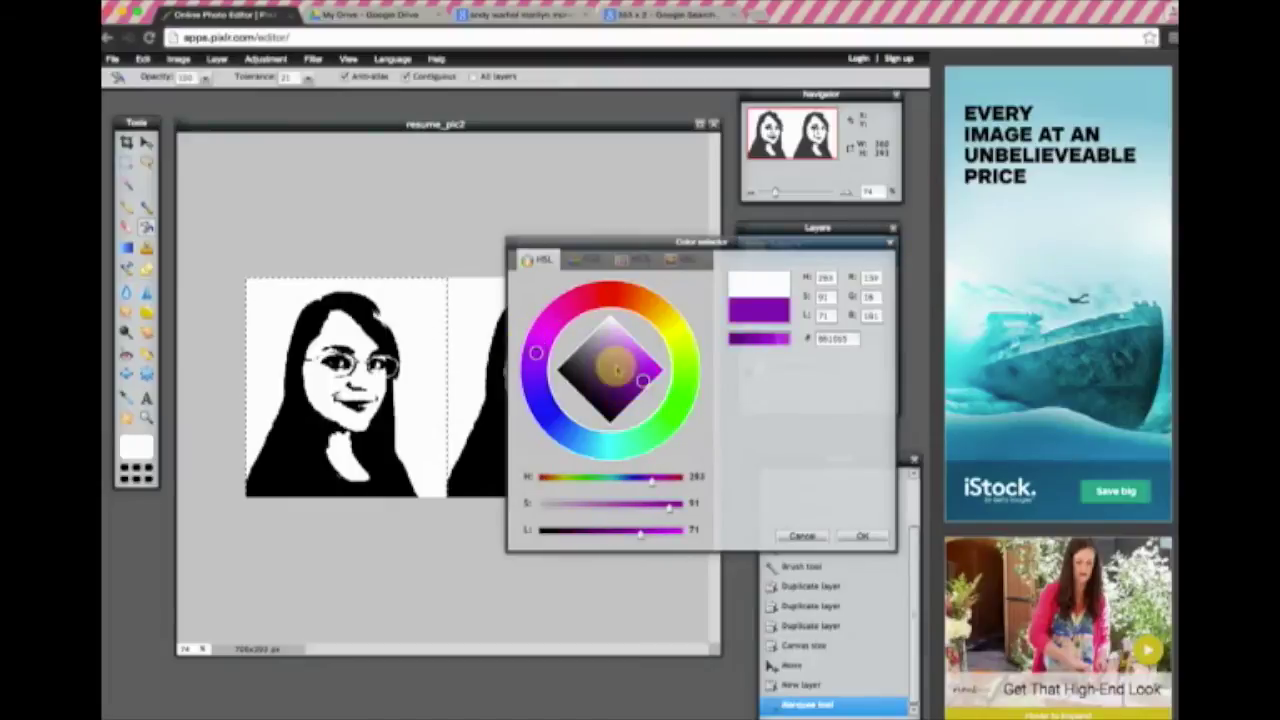
{"action": "mouse_move", "coordinate": [642, 381]}
{"action": "left_mouse_down"}
{"action": "mouse_move", "coordinate": [594, 374]}
{"action": "mouse_move", "coordinate": [628, 363]}
{"action": "mouse_move", "coordinate": [641, 373]}
{"action": "left_mouse_up"}
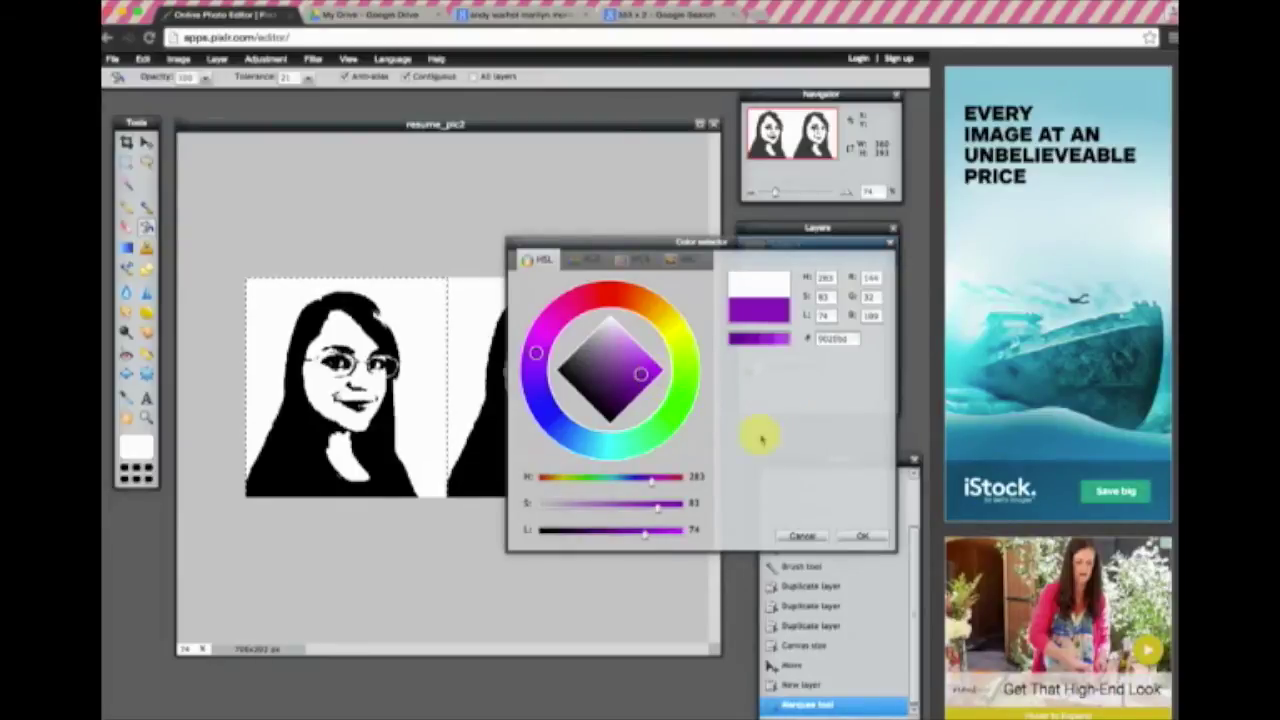
{"action": "left_click", "coordinate": [864, 537]}
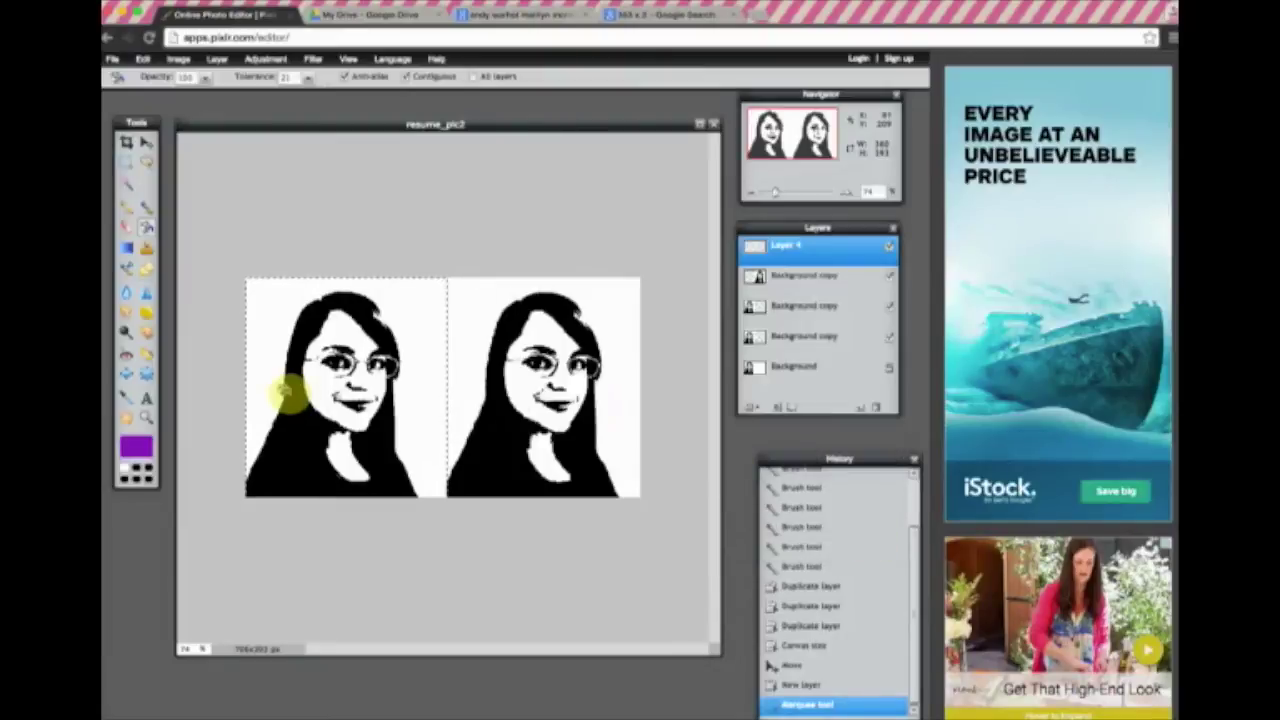
Fill the selected left half of the new layer with the purple colour using the Paint Bucket tool.
{"action": "left_click", "coordinate": [146, 226]}
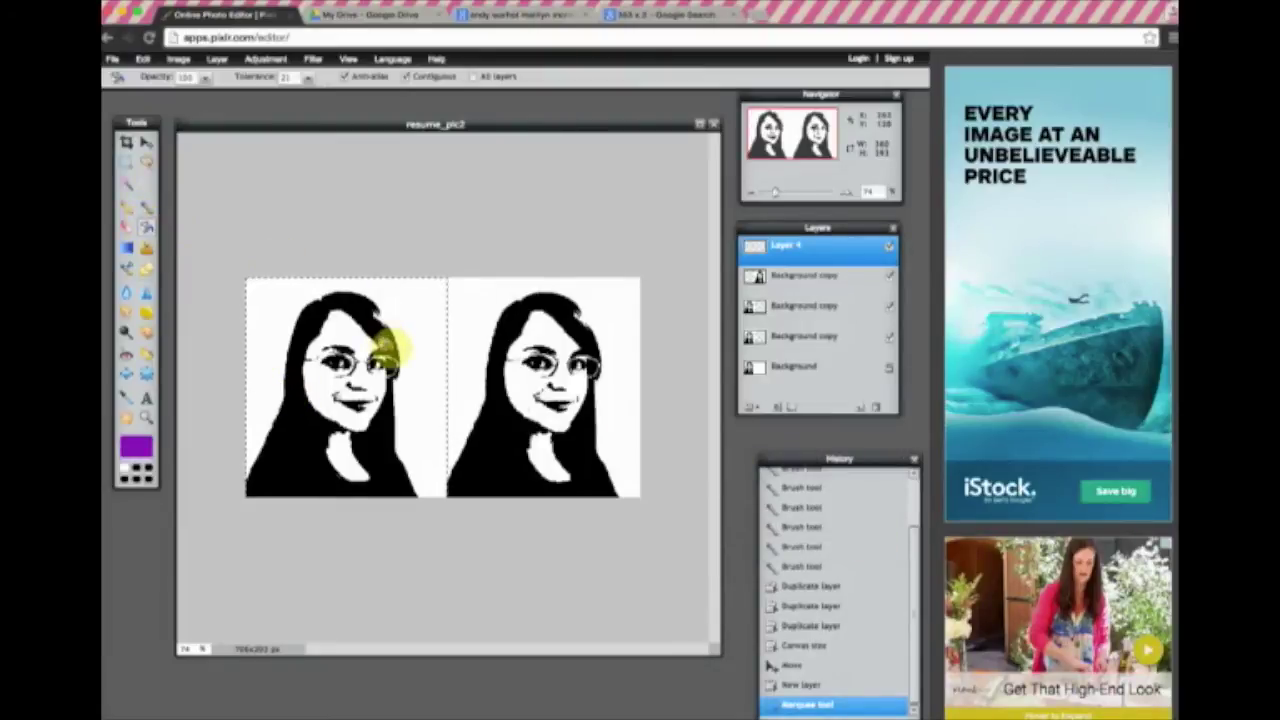
{"action": "left_click", "coordinate": [413, 301]}
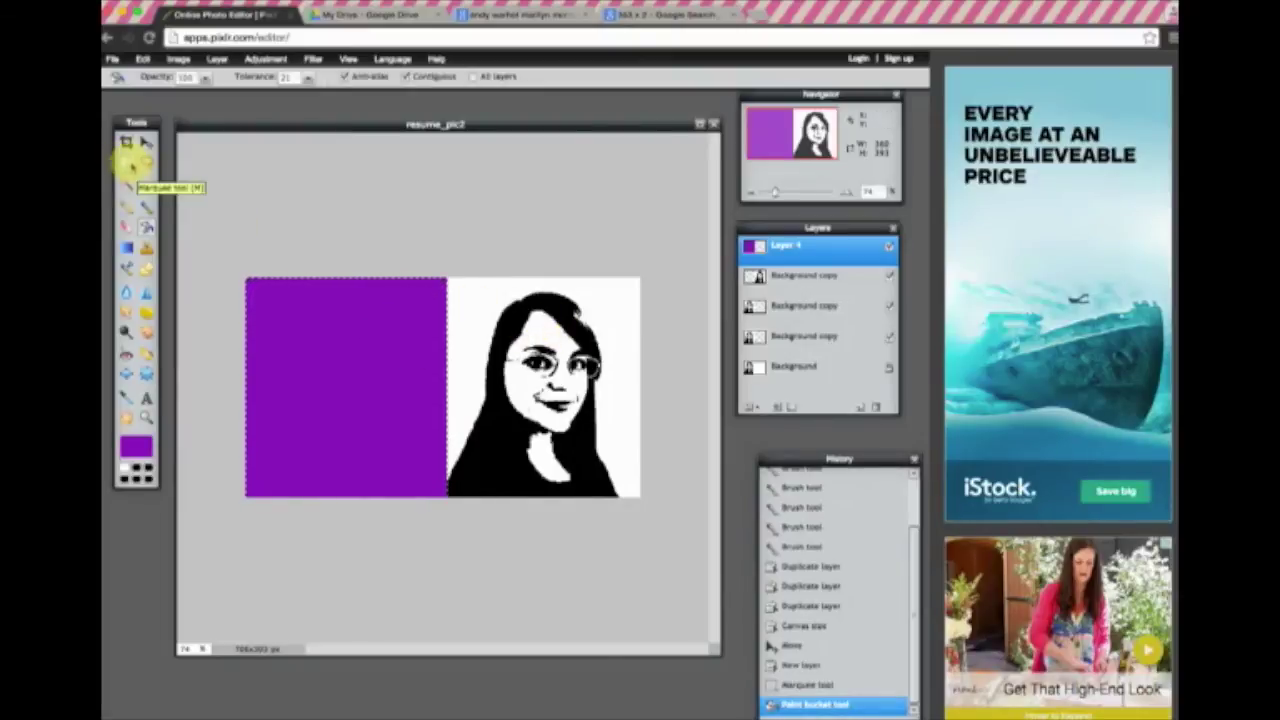
{"action": "left_click", "coordinate": [387, 421]}
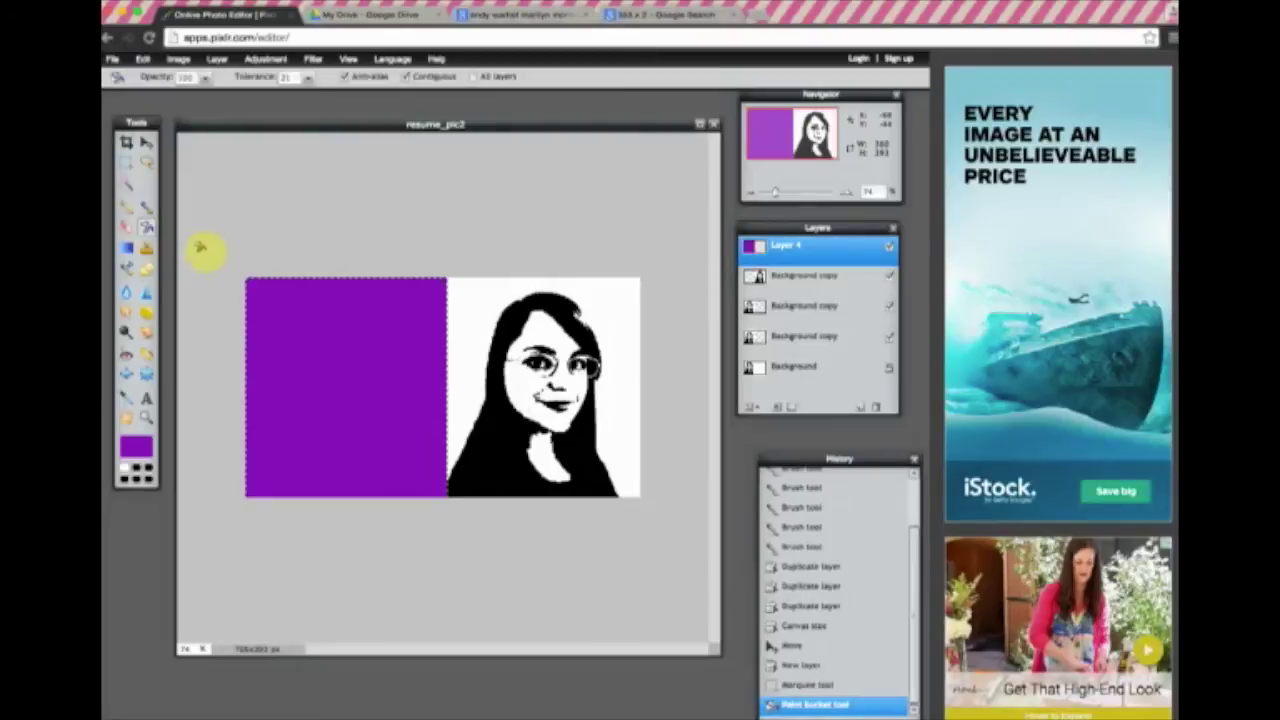
Deselect the left half and marquee-select the canvas's right half at full height, about 342 px wide.
{"action": "left_click", "coordinate": [129, 166]}
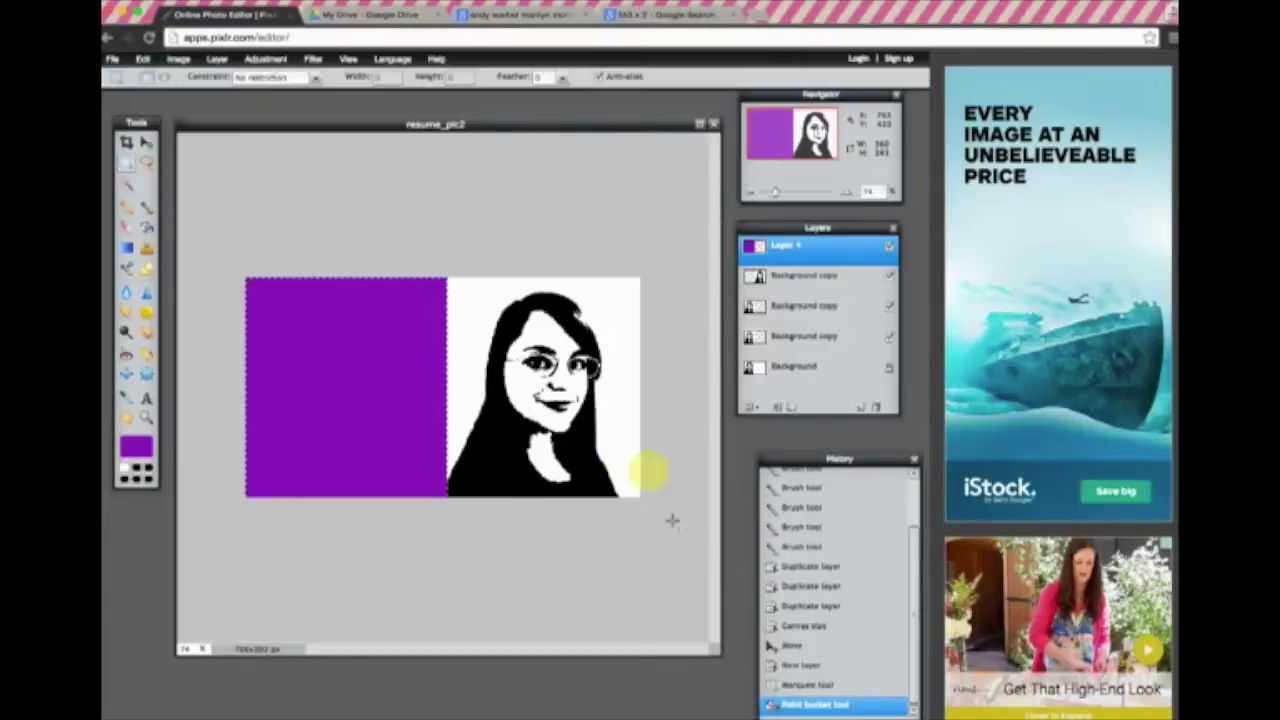
{"action": "left_click", "coordinate": [508, 256]}
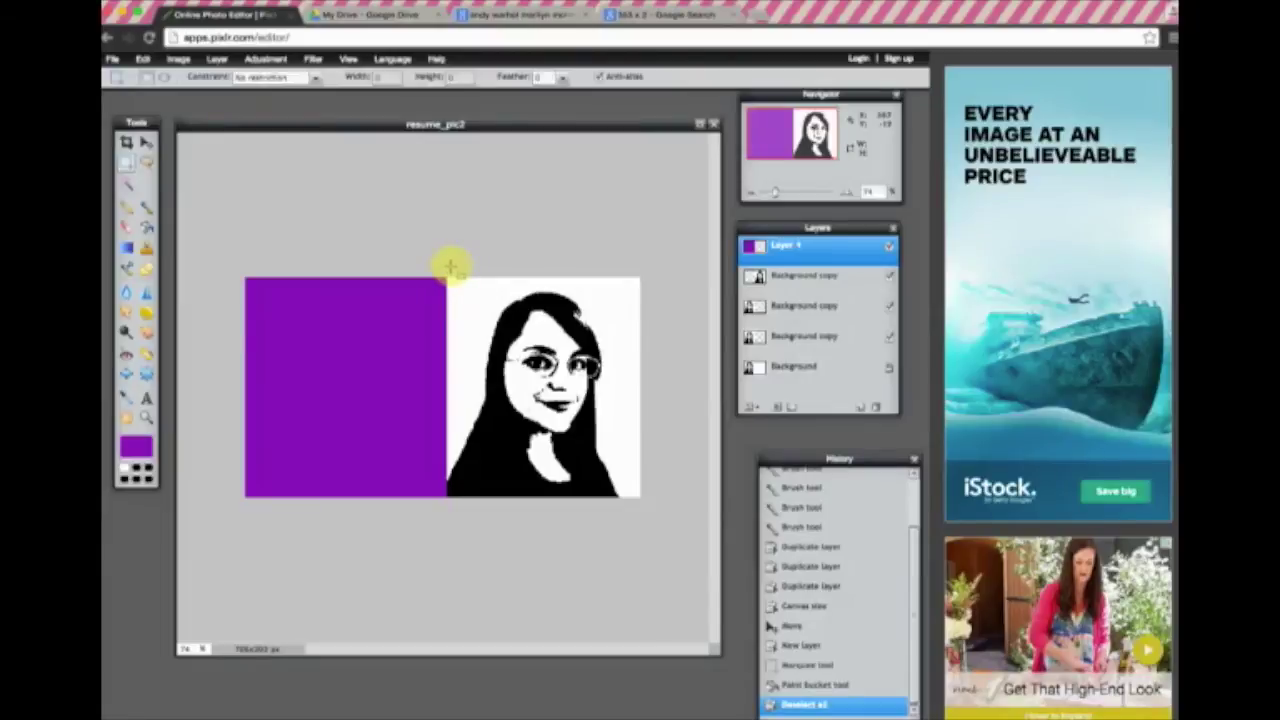
{"action": "left_click_drag", "start_coordinate": [449, 265], "coordinate": [655, 515]}
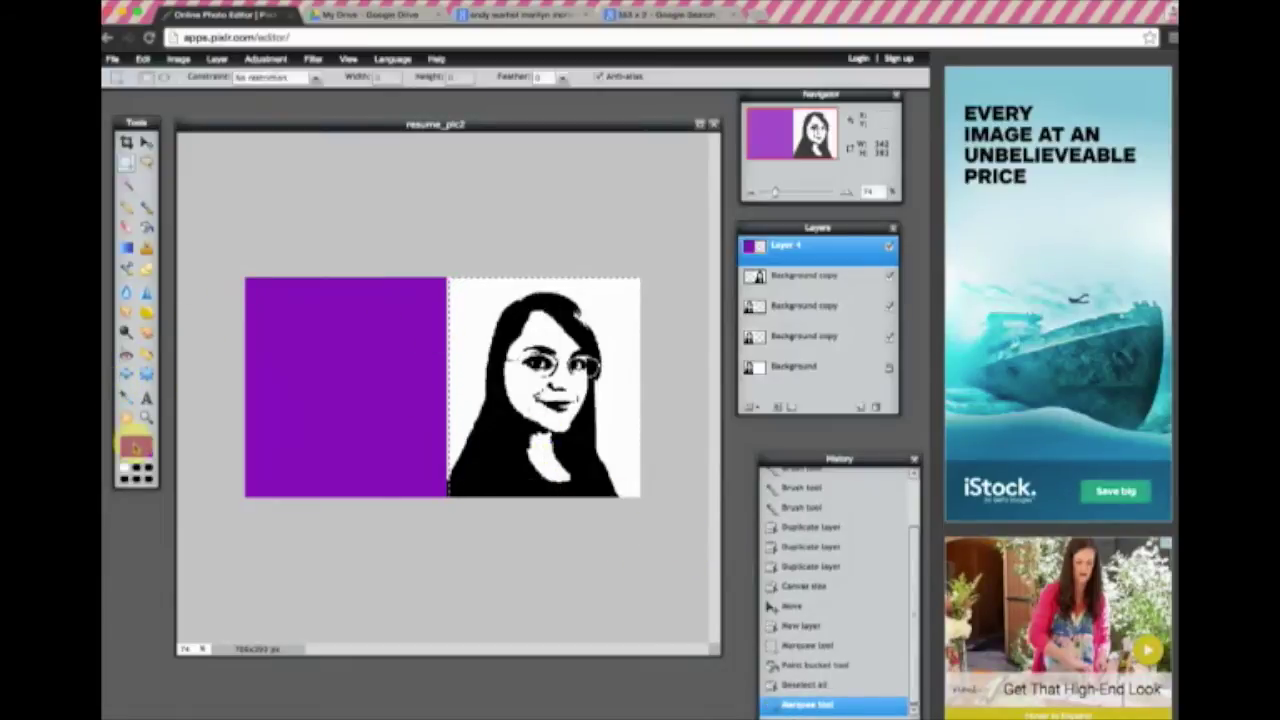
Set the main colour to bright yellow with hue 59, saturation 94 and lightness 96.
{"action": "left_click", "coordinate": [135, 448]}
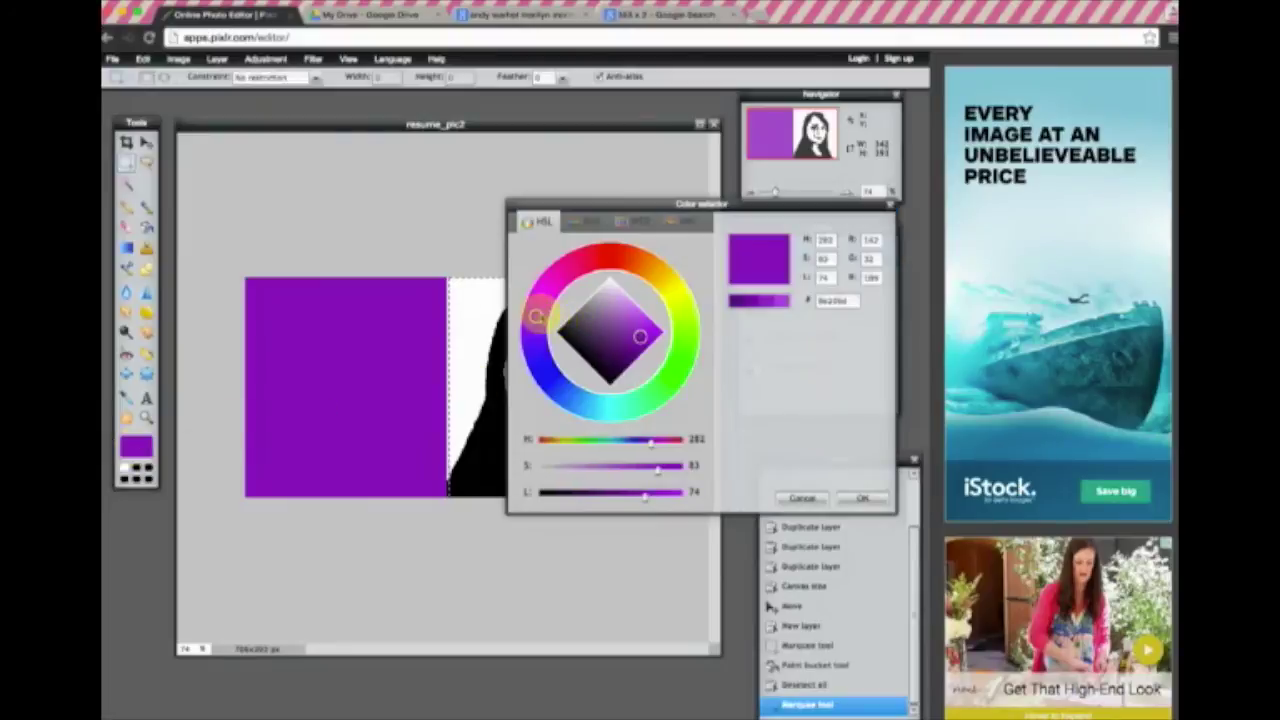
{"action": "left_click", "coordinate": [675, 293]}
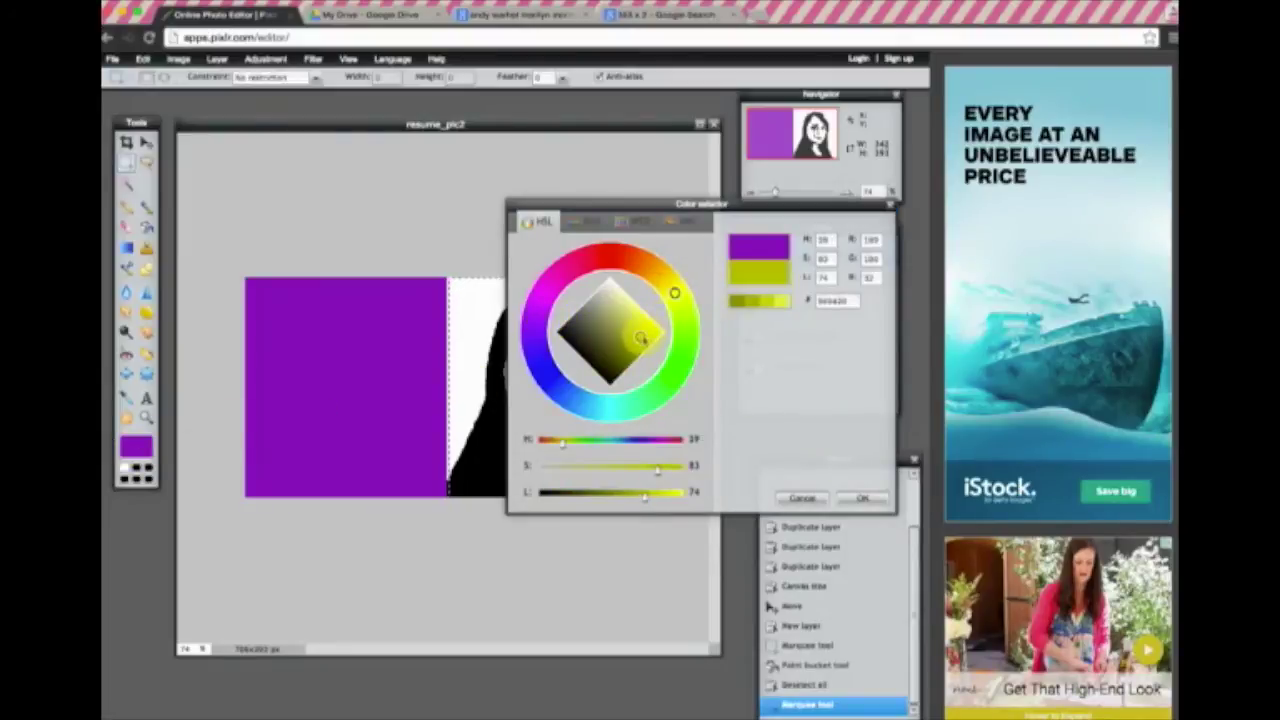
{"action": "left_click", "coordinate": [651, 338]}
{"action": "left_click_drag", "start_coordinate": [651, 338], "coordinate": [653, 340]}
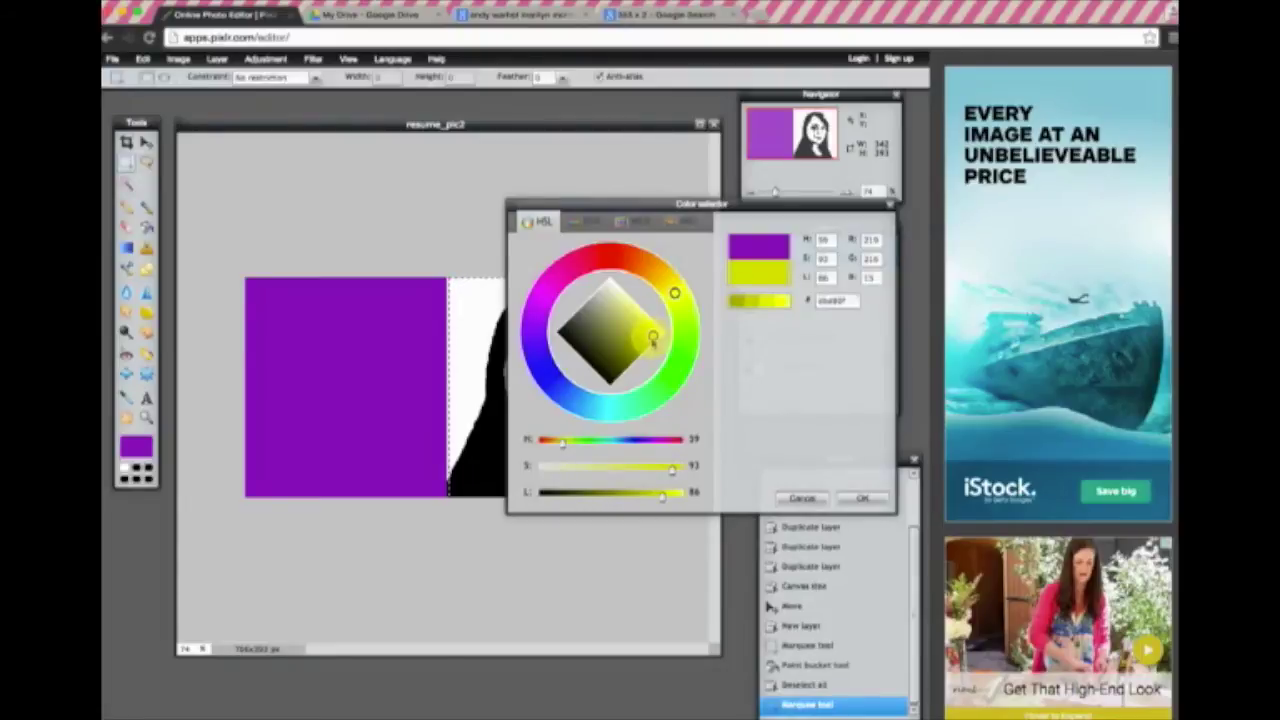
{"action": "left_click", "coordinate": [657, 331]}
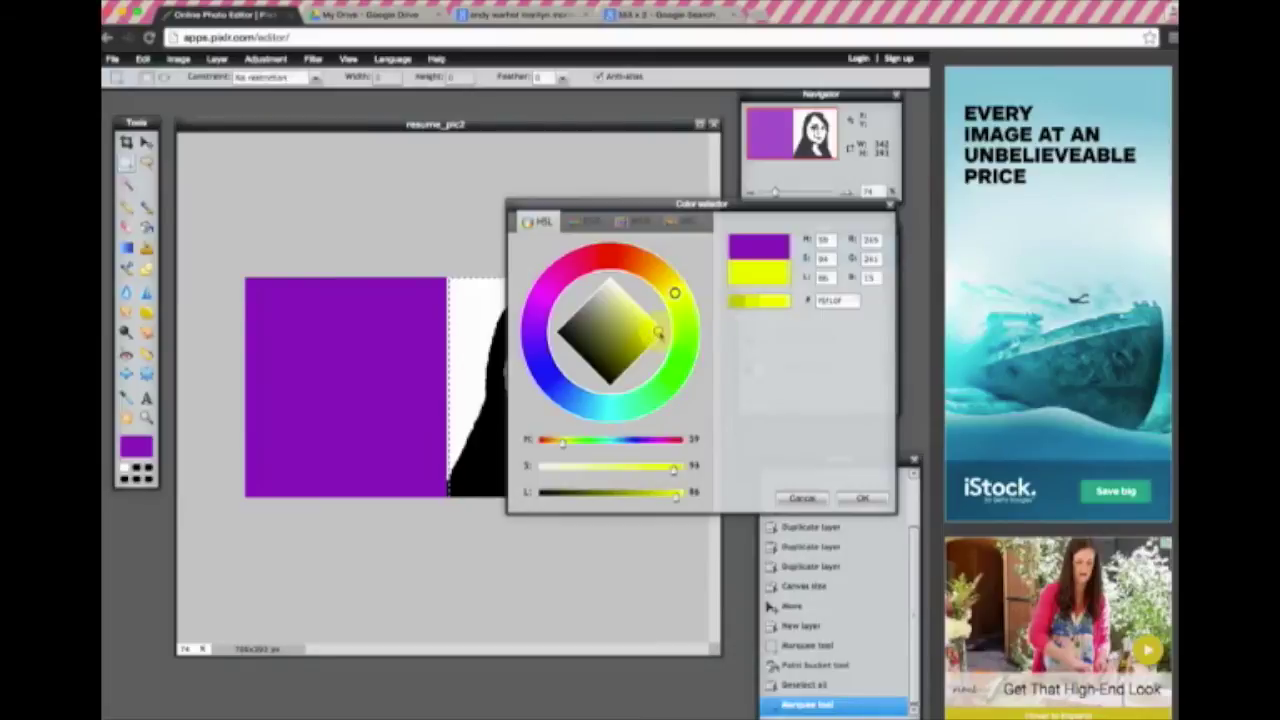
{"action": "left_click", "coordinate": [860, 497]}
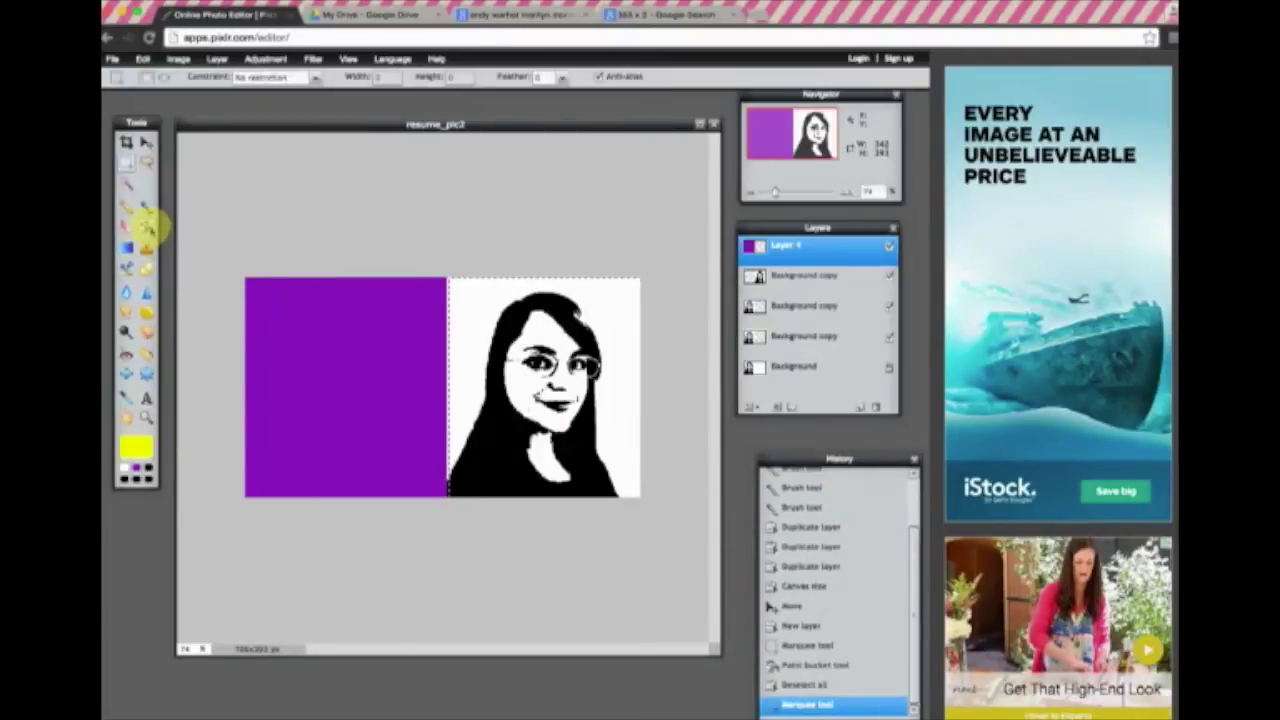
Fill the selected right half with yellow using the Paint Bucket tool, and reselect it with a marquee about 352 px wide that includes the uncovered centre gap.
{"action": "left_click", "coordinate": [147, 229]}
{"action": "left_click", "coordinate": [513, 328]}
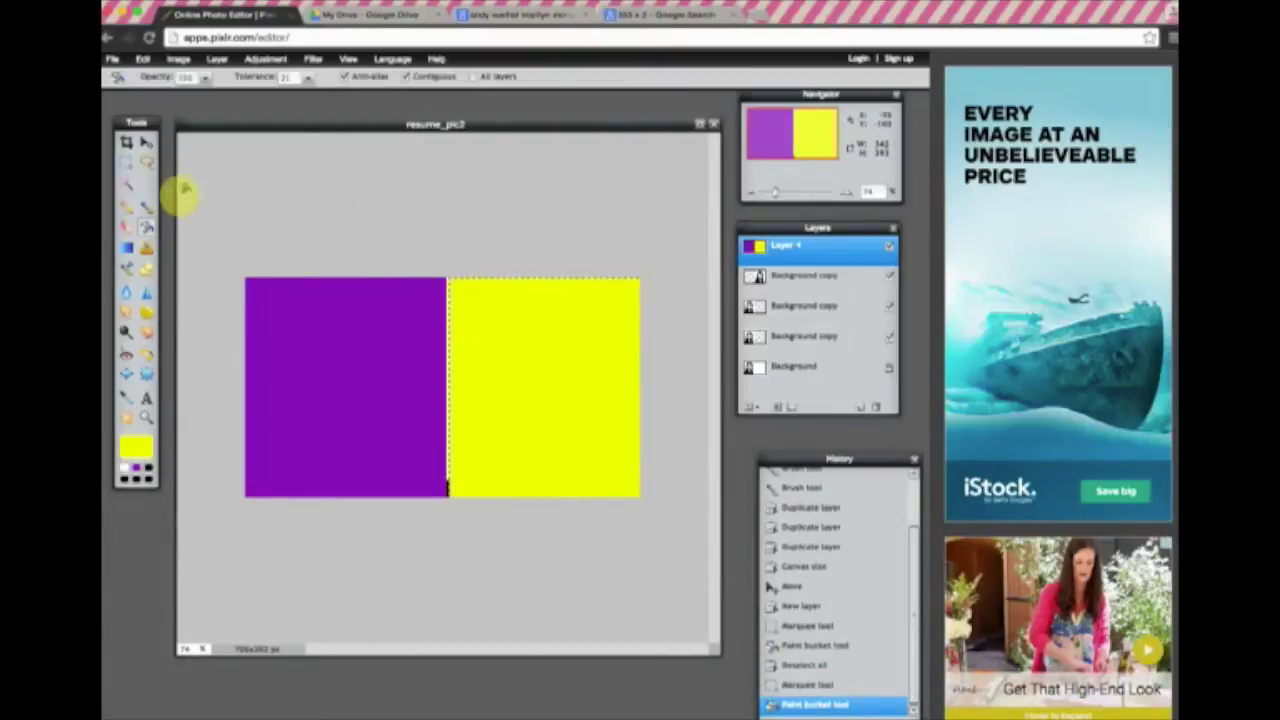
{"action": "left_click", "coordinate": [127, 164]}
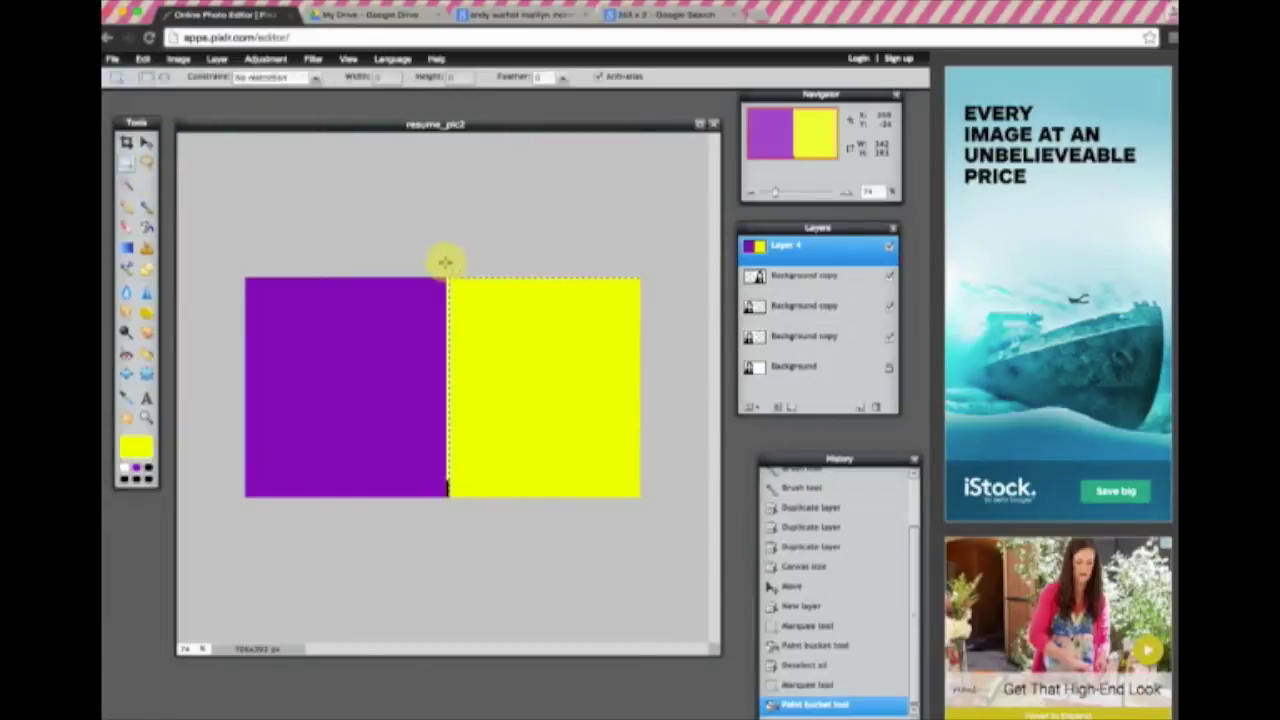
{"action": "left_click_drag", "start_coordinate": [444, 262], "coordinate": [668, 520]}
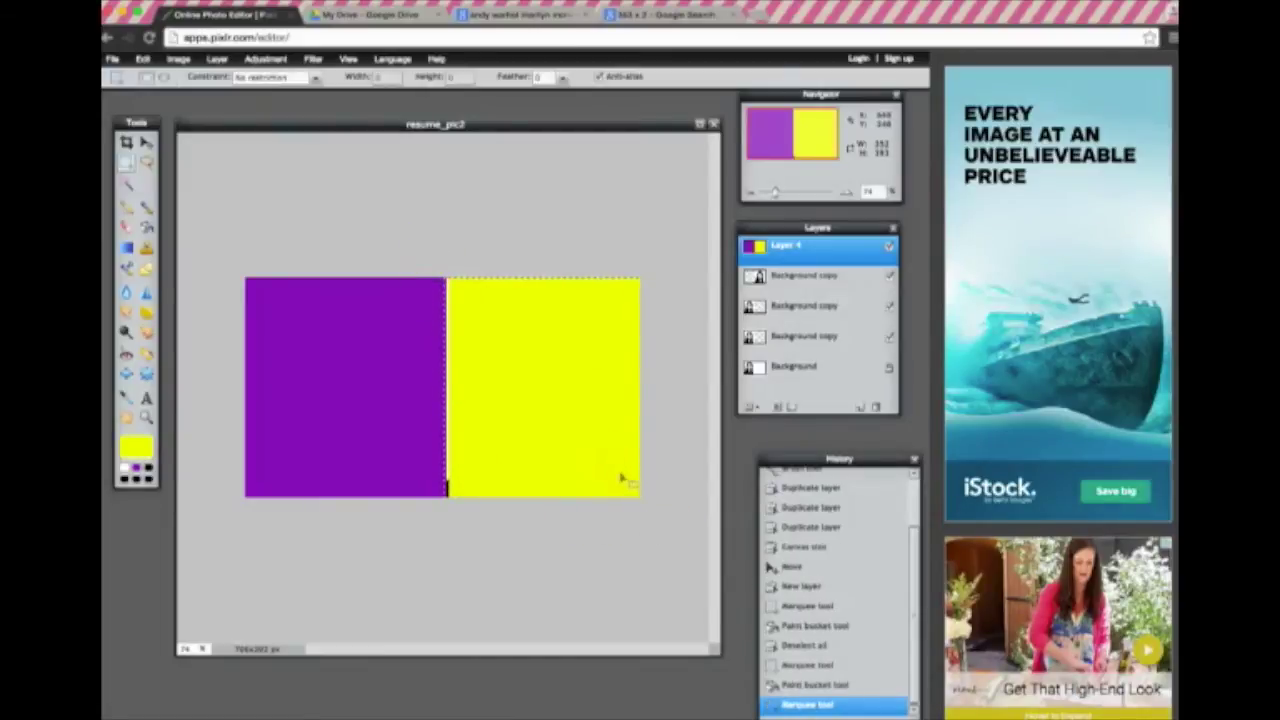
Fill the narrow gap between the purple and yellow blocks with yellow using the Paint Bucket tool.
{"action": "left_click", "coordinate": [146, 227]}
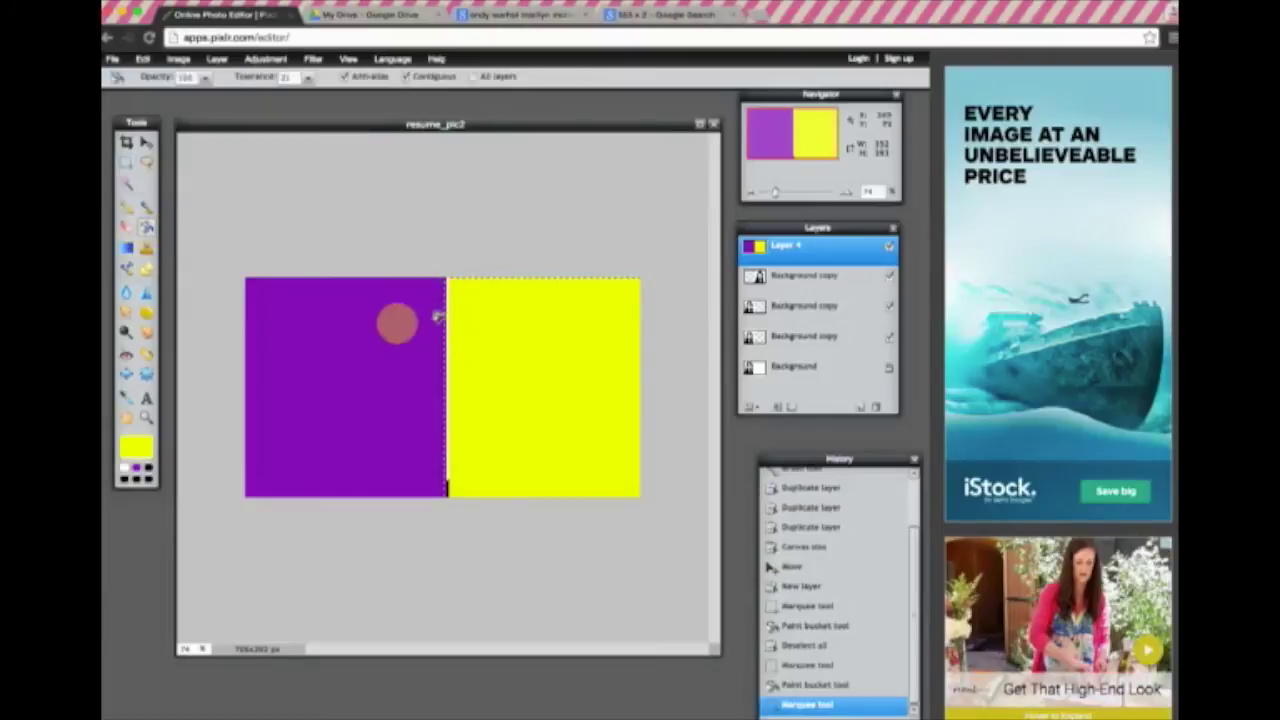
{"action": "left_click", "coordinate": [146, 418]}
{"action": "left_click", "coordinate": [440, 384]}
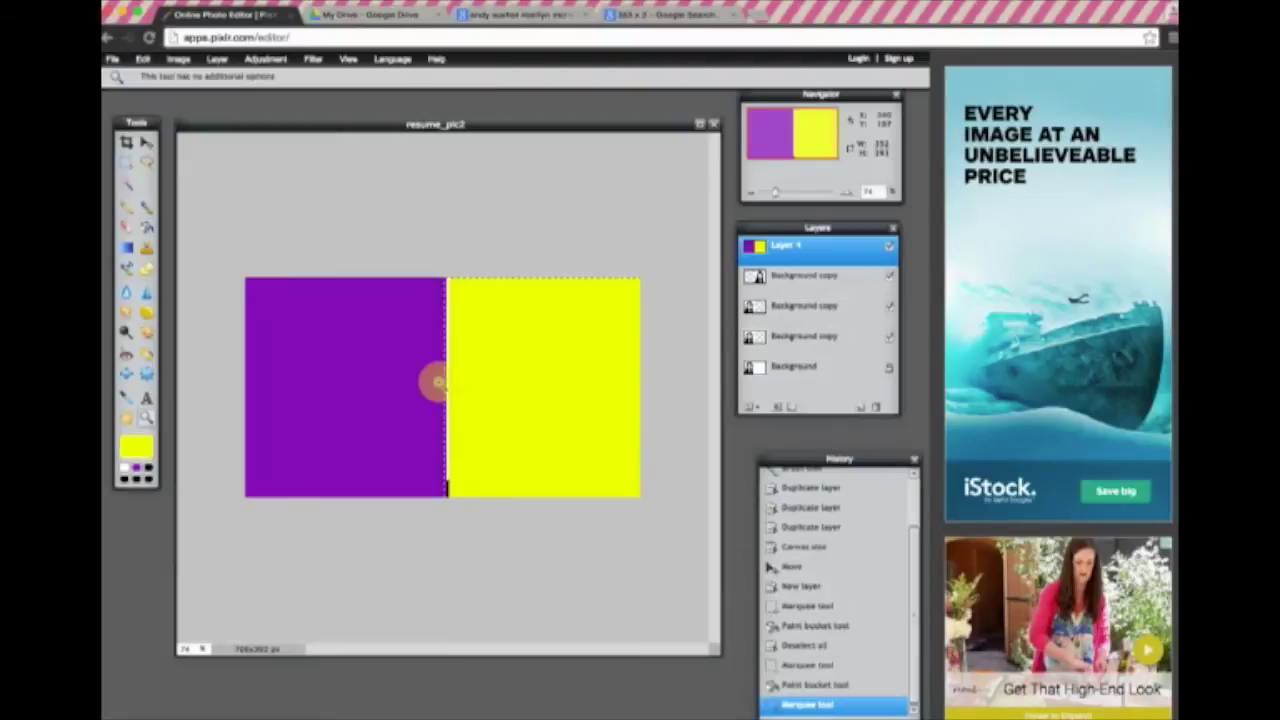
{"action": "left_click", "coordinate": [441, 384]}
{"action": "left_click", "coordinate": [441, 384]}
{"action": "left_click", "coordinate": [810, 190]}
{"action": "left_click", "coordinate": [443, 323]}
{"action": "left_click", "coordinate": [128, 168]}
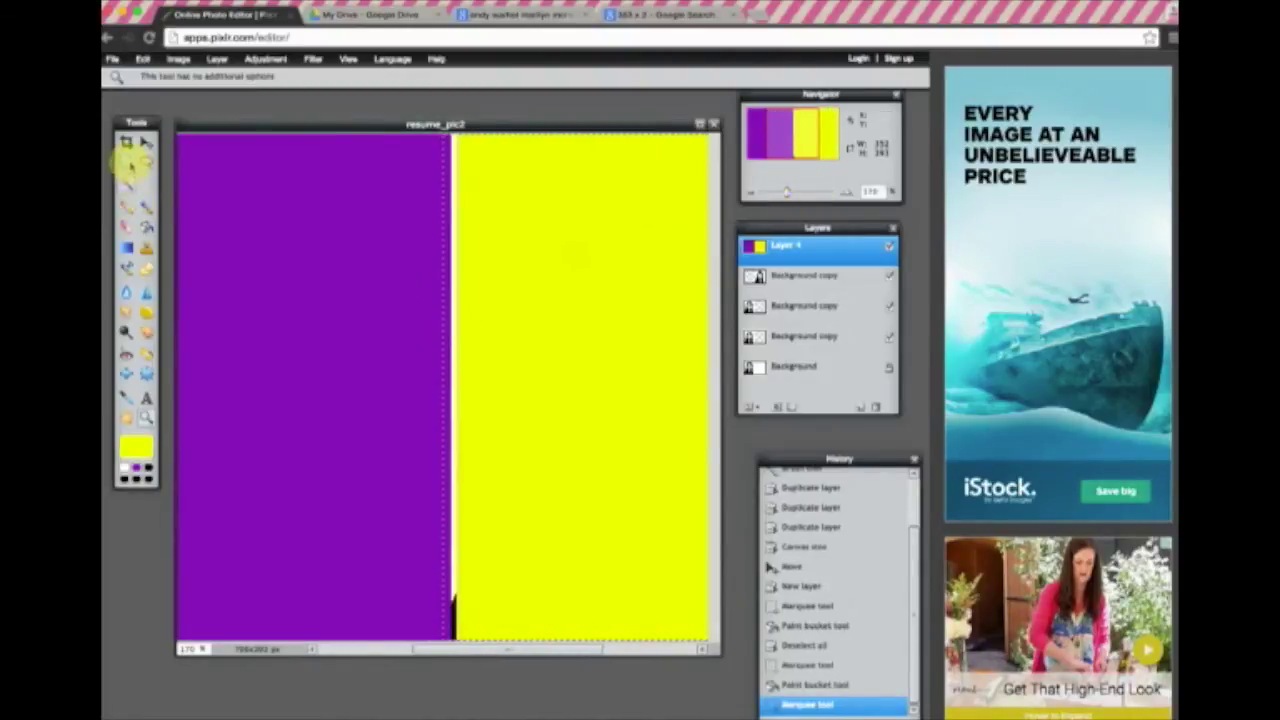
{"action": "left_click", "coordinate": [146, 227]}
{"action": "left_click", "coordinate": [448, 292]}
{"action": "left_click", "coordinate": [448, 290]}
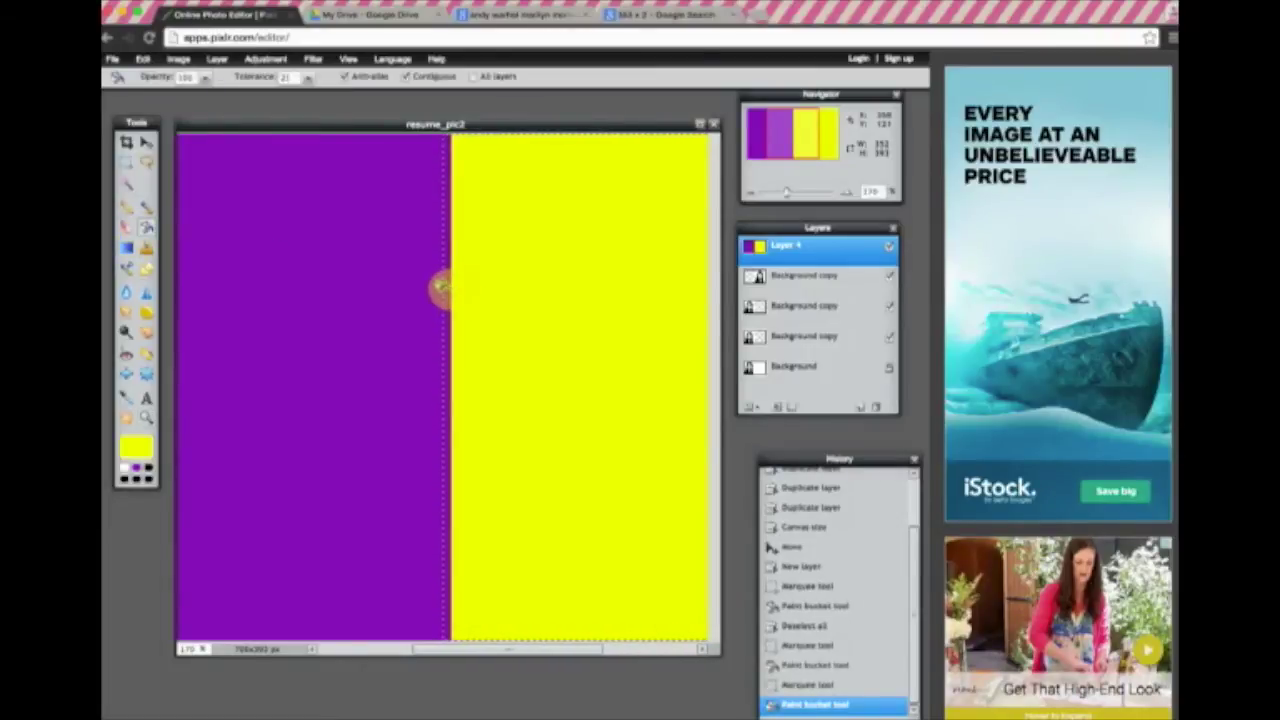
{"action": "left_click", "coordinate": [441, 289]}
{"action": "left_click", "coordinate": [447, 255]}
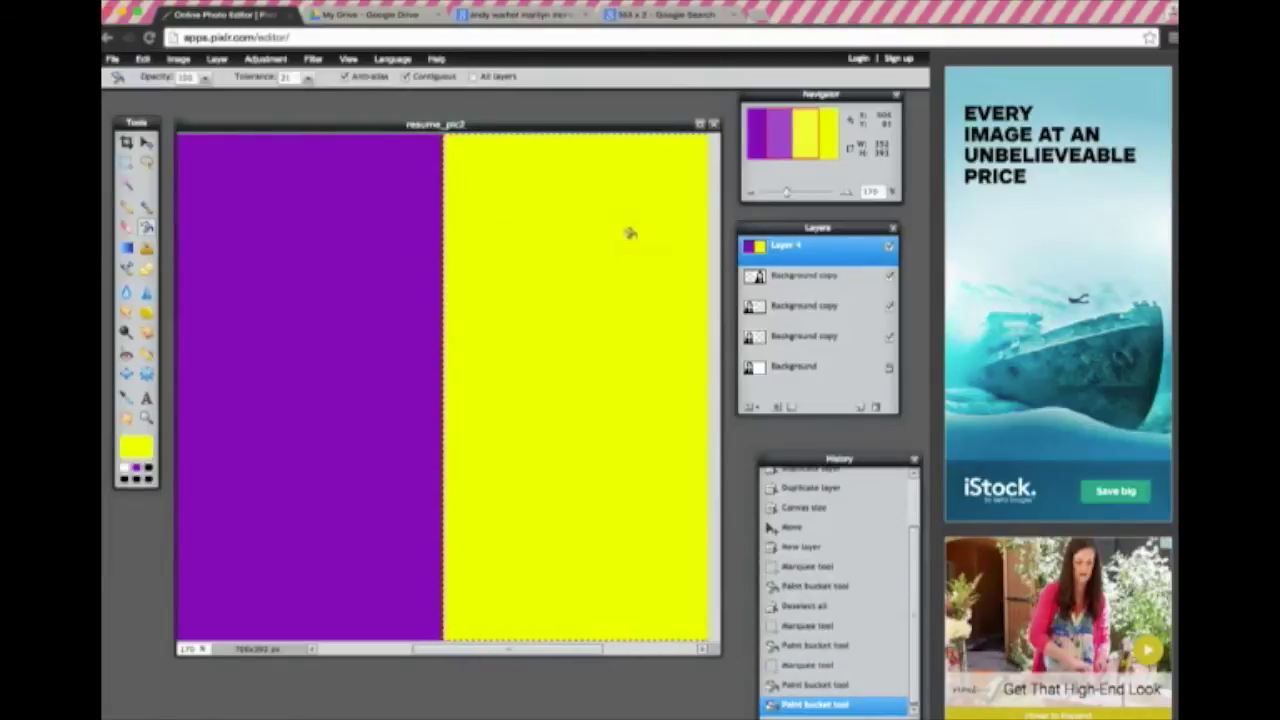
{"action": "left_click", "coordinate": [447, 262]}
Return to a view of the whole canvas and deselect the yellow right half.
{"action": "left_click", "coordinate": [200, 393]}
{"action": "left_click", "coordinate": [812, 100]}
{"action": "left_click_drag", "start_coordinate": [812, 100], "coordinate": [817, 104]}
{"action": "left_click_drag", "start_coordinate": [788, 199], "coordinate": [780, 201]}
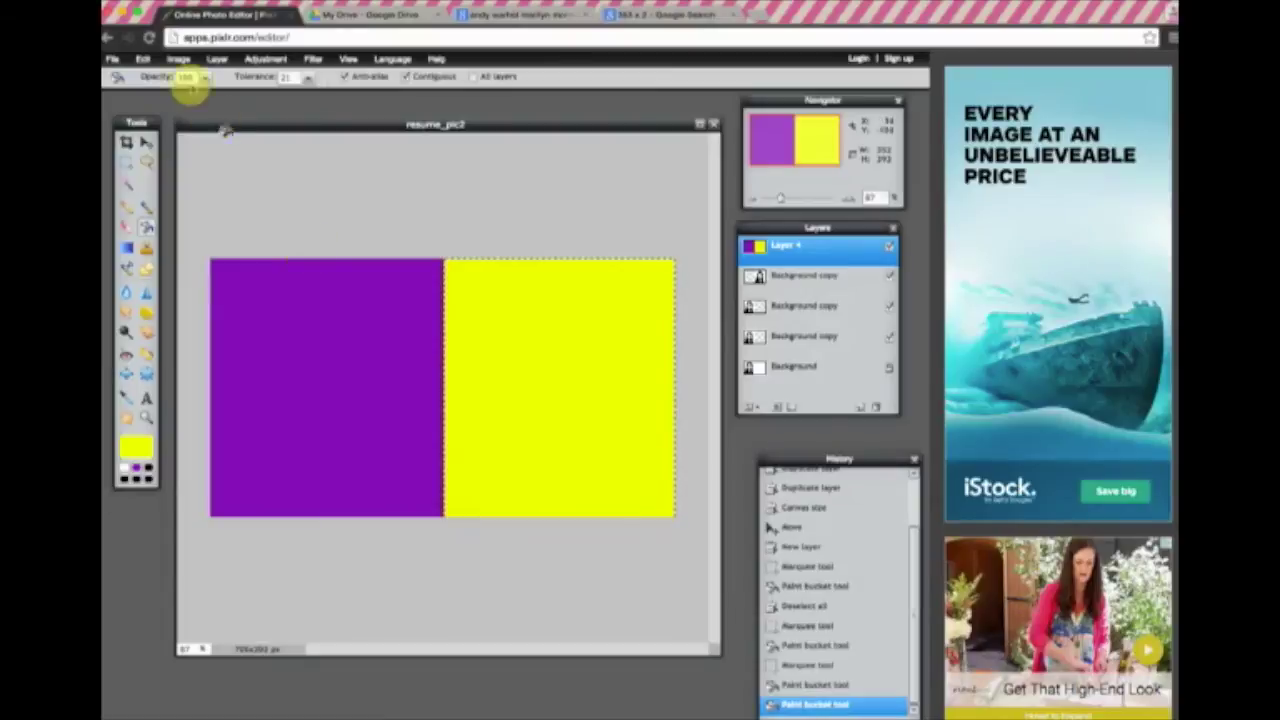
{"action": "left_click", "coordinate": [142, 59]}
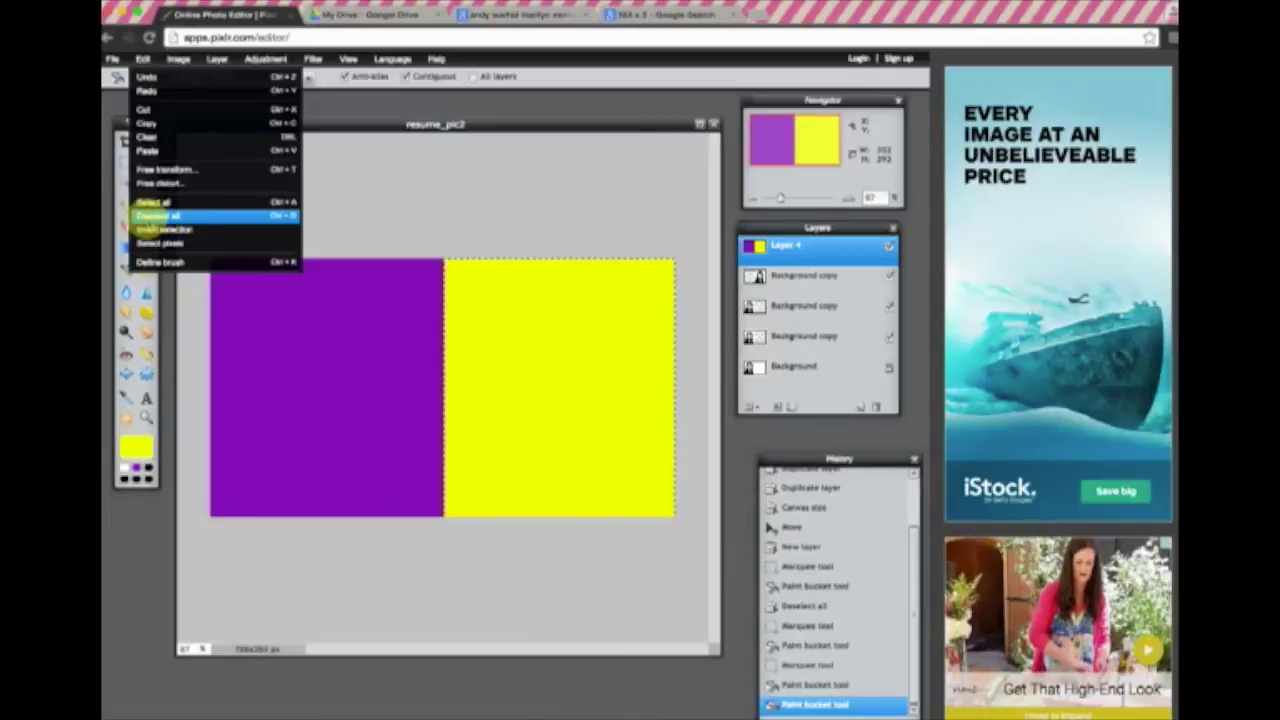
{"action": "left_click", "coordinate": [170, 215]}
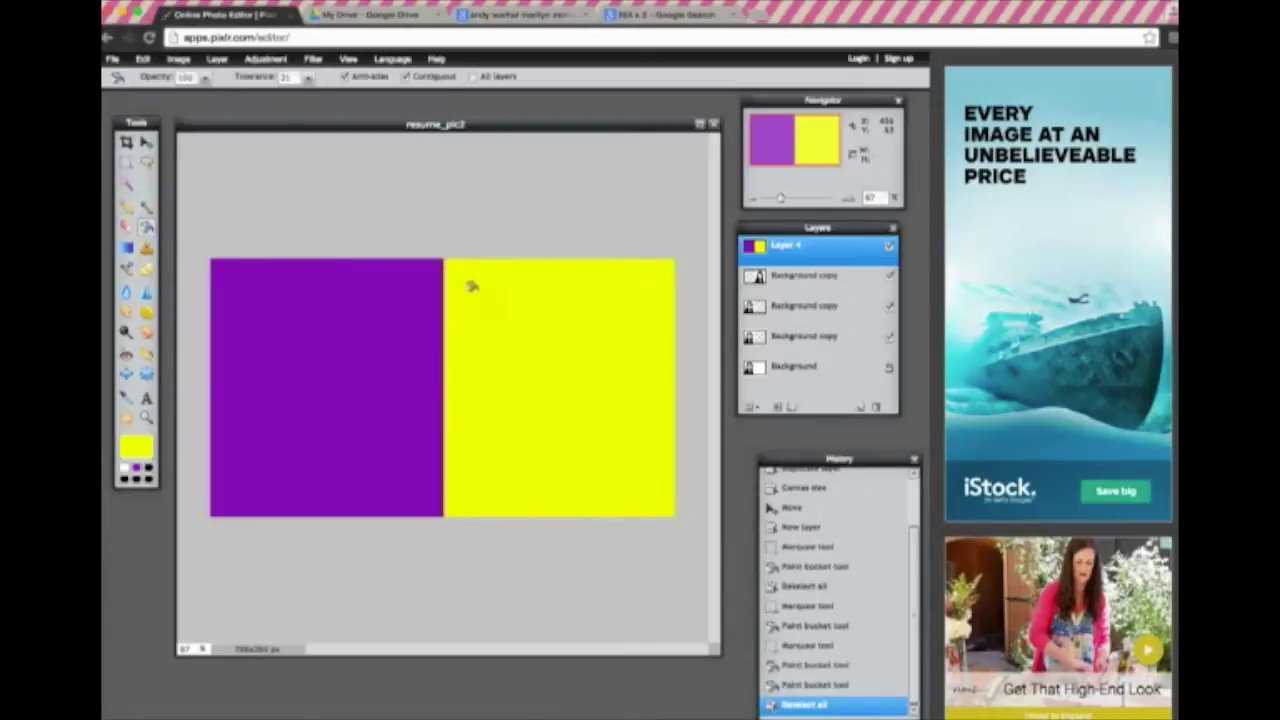
Show the layer settings and set the colour-block layer's blend mode to Multiply.
{"action": "left_click", "coordinate": [786, 224]}
{"action": "mouse_move", "coordinate": [786, 224]}
{"action": "left_mouse_down"}
{"action": "mouse_move", "coordinate": [749, 214]}
{"action": "mouse_move", "coordinate": [800, 206]}
{"action": "mouse_move", "coordinate": [777, 229]}
{"action": "mouse_move", "coordinate": [805, 232]}
{"action": "mouse_move", "coordinate": [793, 226]}
{"action": "left_mouse_up"}
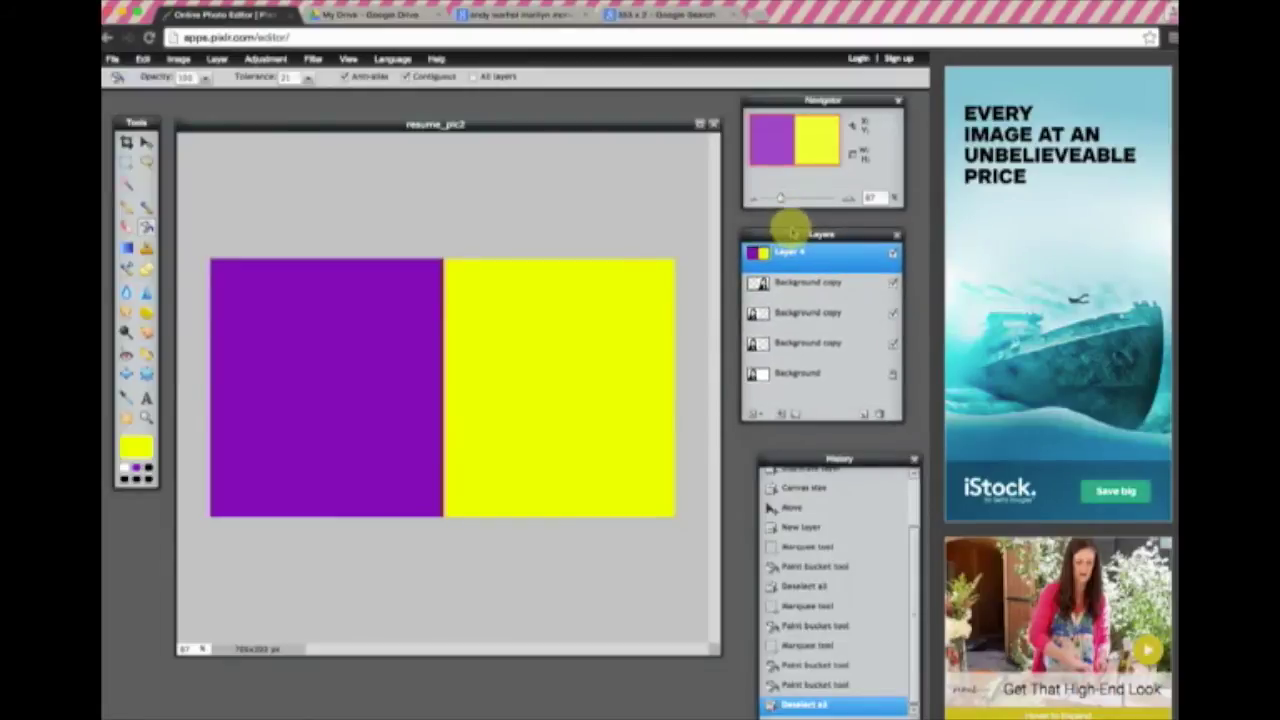
{"action": "left_click", "coordinate": [751, 415]}
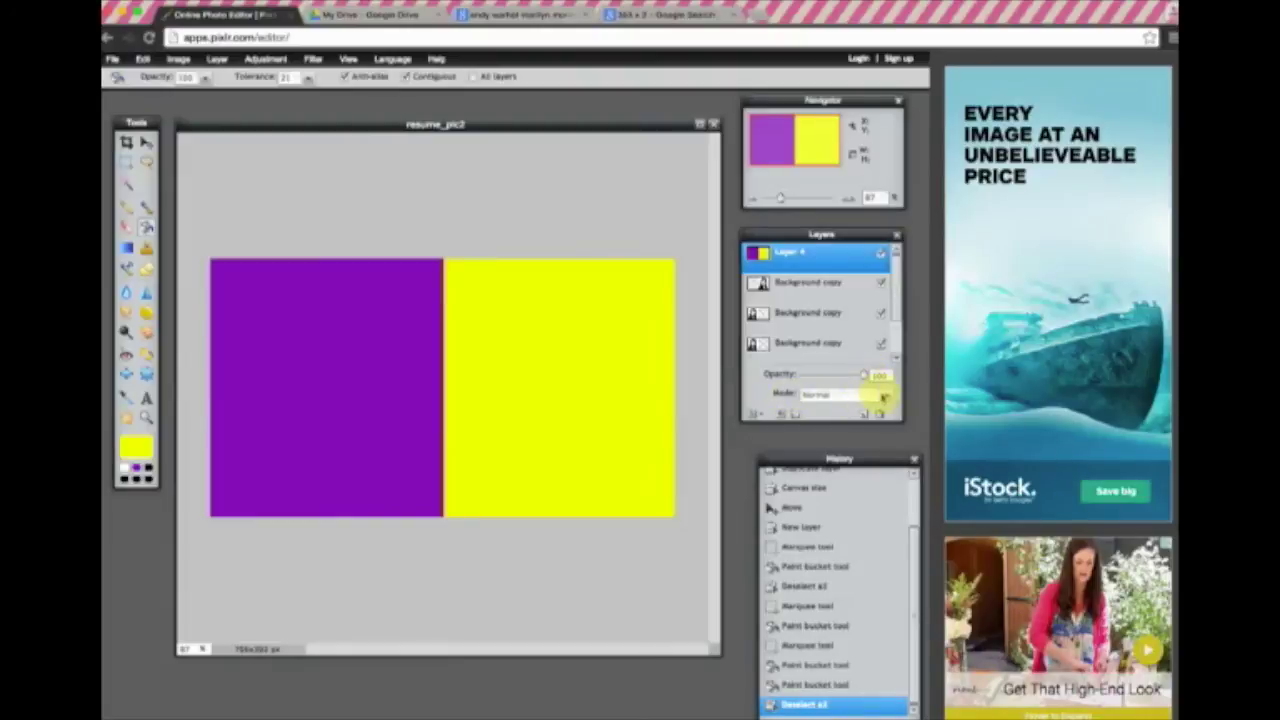
{"action": "left_click", "coordinate": [886, 398]}
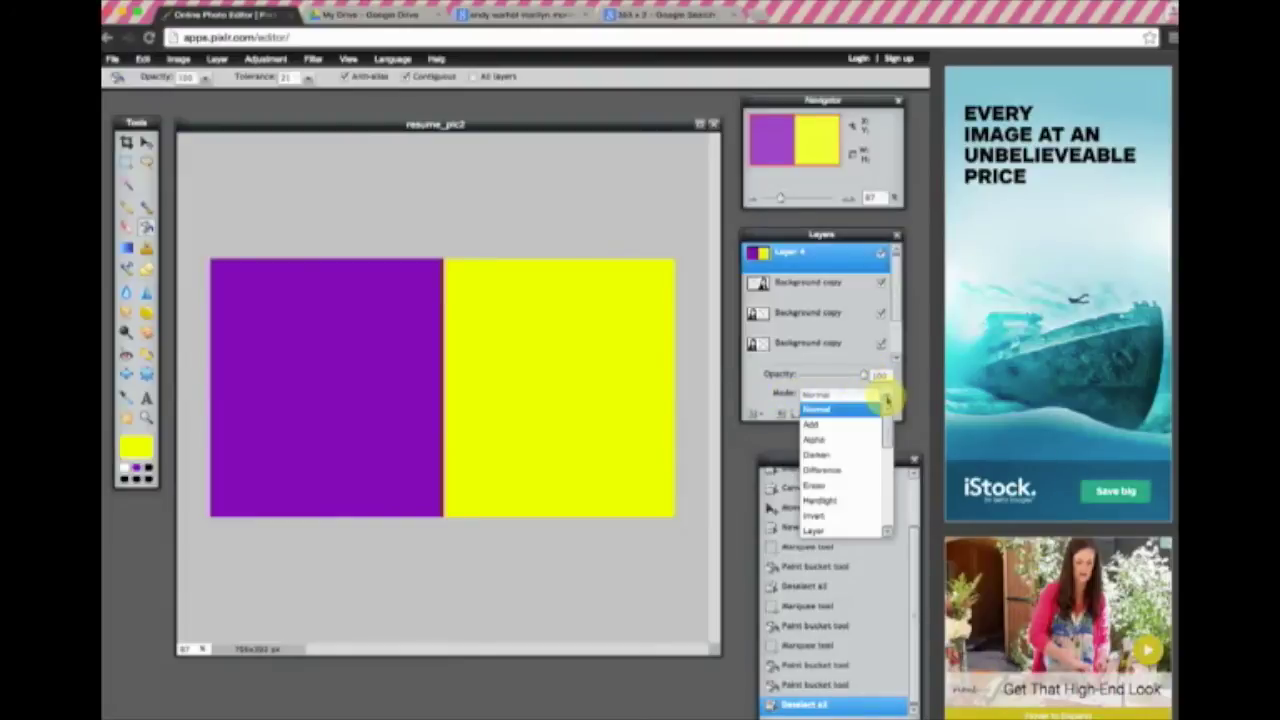
{"action": "mouse_move", "coordinate": [886, 432]}
{"action": "left_mouse_down"}
{"action": "mouse_move", "coordinate": [886, 514]}
{"action": "mouse_move", "coordinate": [886, 412]}
{"action": "left_mouse_up"}
{"action": "left_click", "coordinate": [886, 537]}
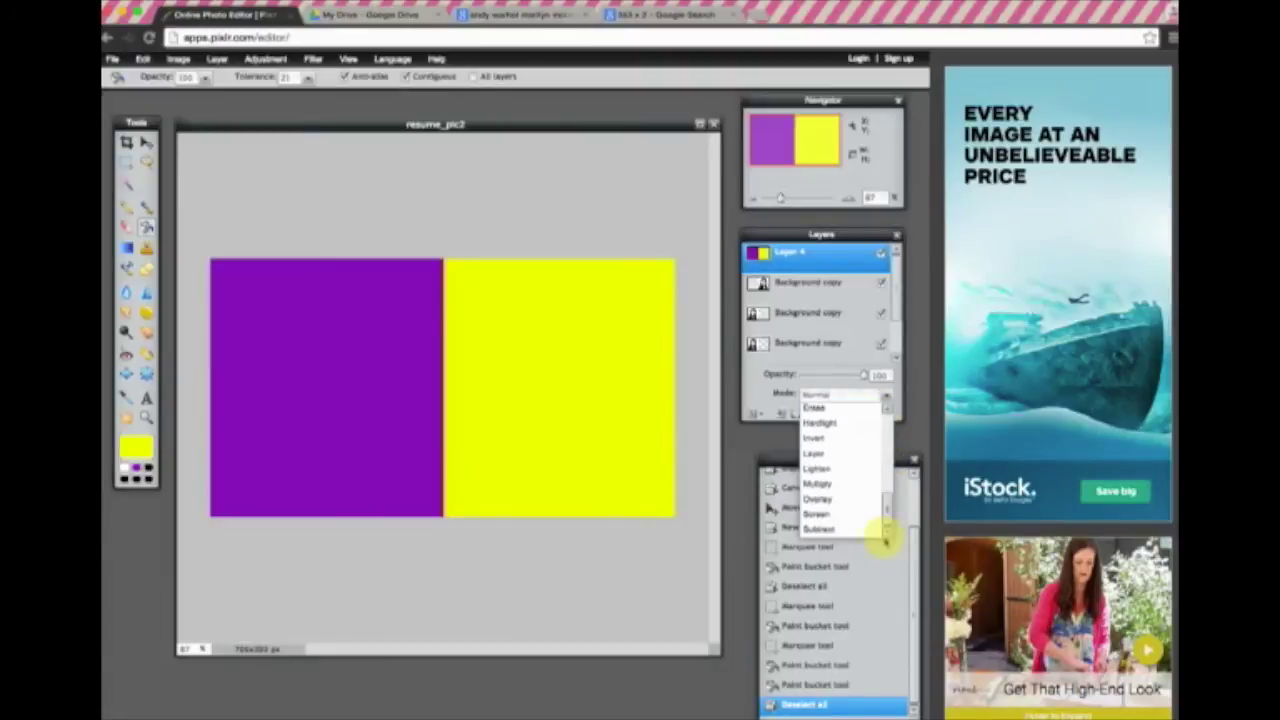
{"action": "left_click", "coordinate": [828, 487]}
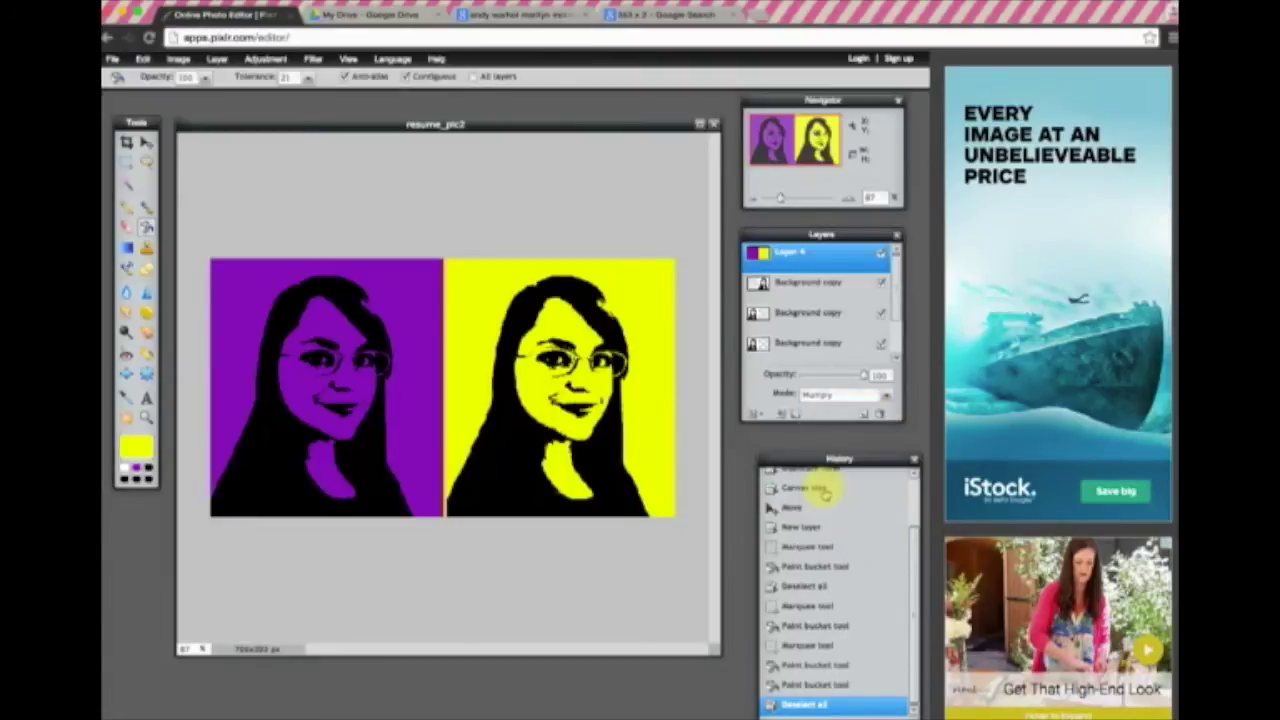
Try the Add, Alpha, Darken and Difference blend modes on the colour-block layer.
{"action": "left_click", "coordinate": [818, 397]}
{"action": "left_click_drag", "start_coordinate": [889, 497], "coordinate": [887, 410]}
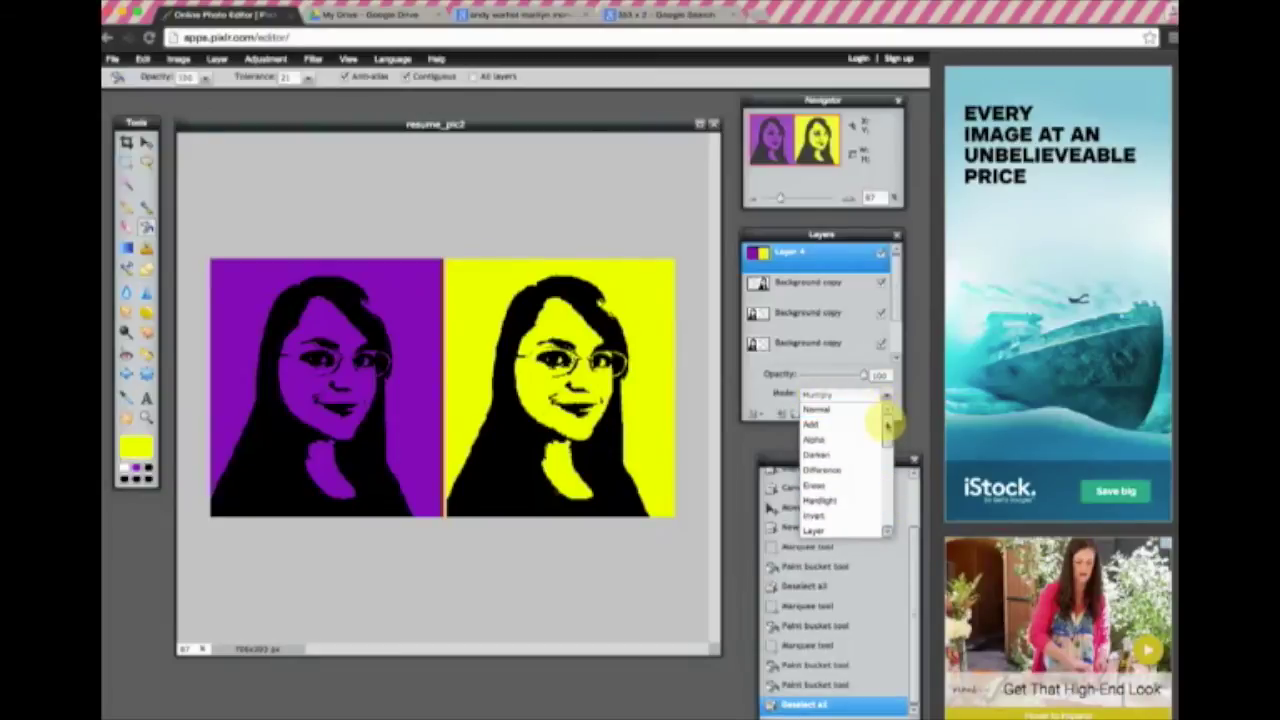
{"action": "left_click", "coordinate": [836, 425]}
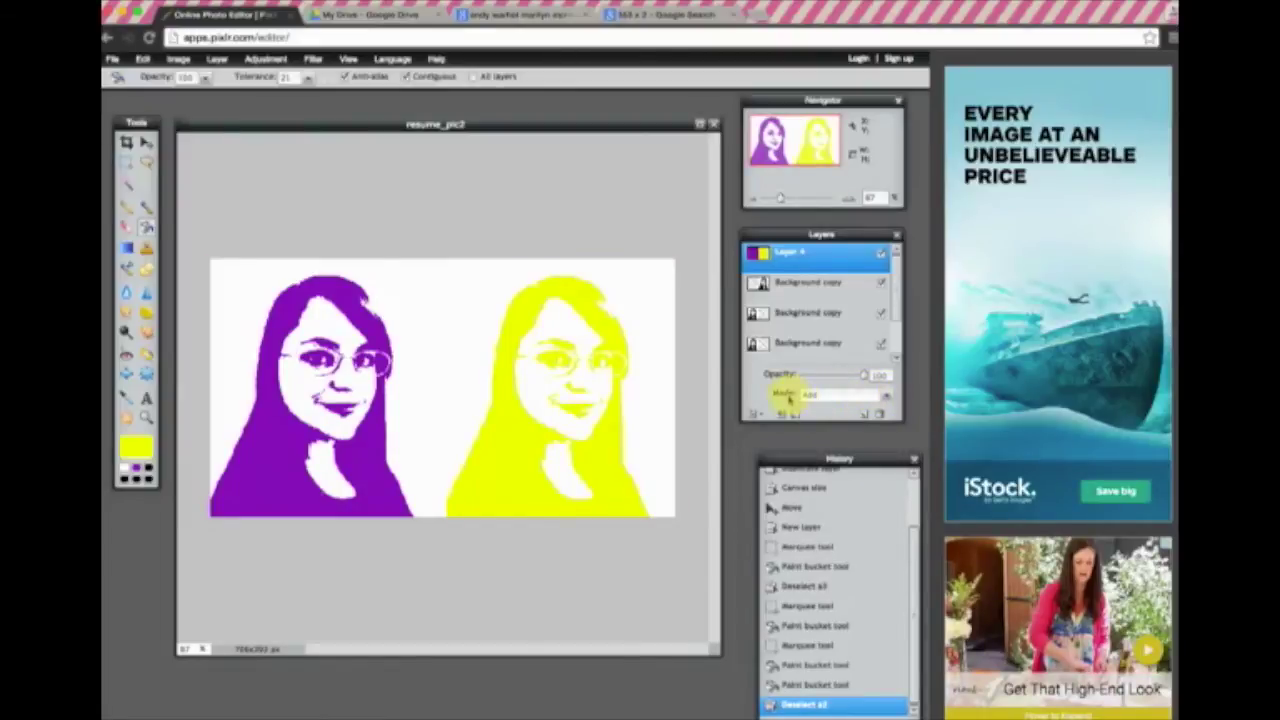
{"action": "left_click", "coordinate": [823, 395]}
{"action": "left_click", "coordinate": [813, 421]}
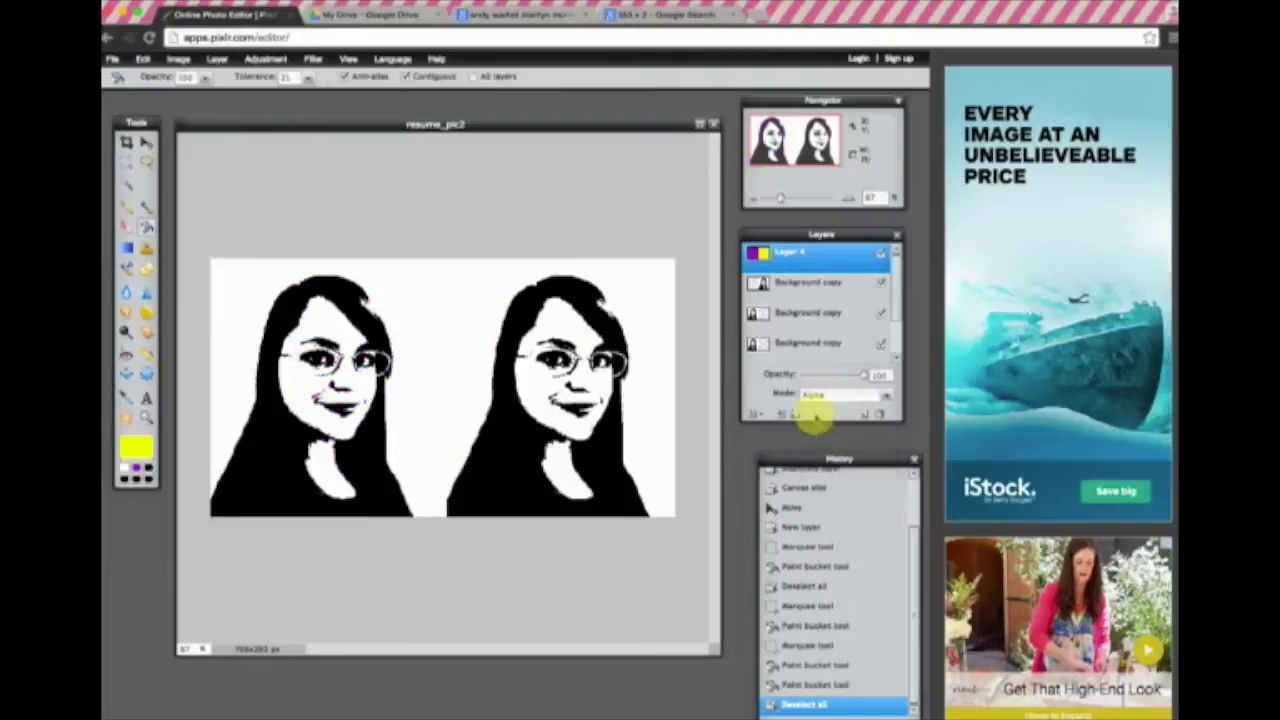
{"action": "left_click", "coordinate": [815, 398]}
{"action": "left_click", "coordinate": [822, 446]}
{"action": "left_click", "coordinate": [822, 396]}
{"action": "left_click", "coordinate": [822, 468]}
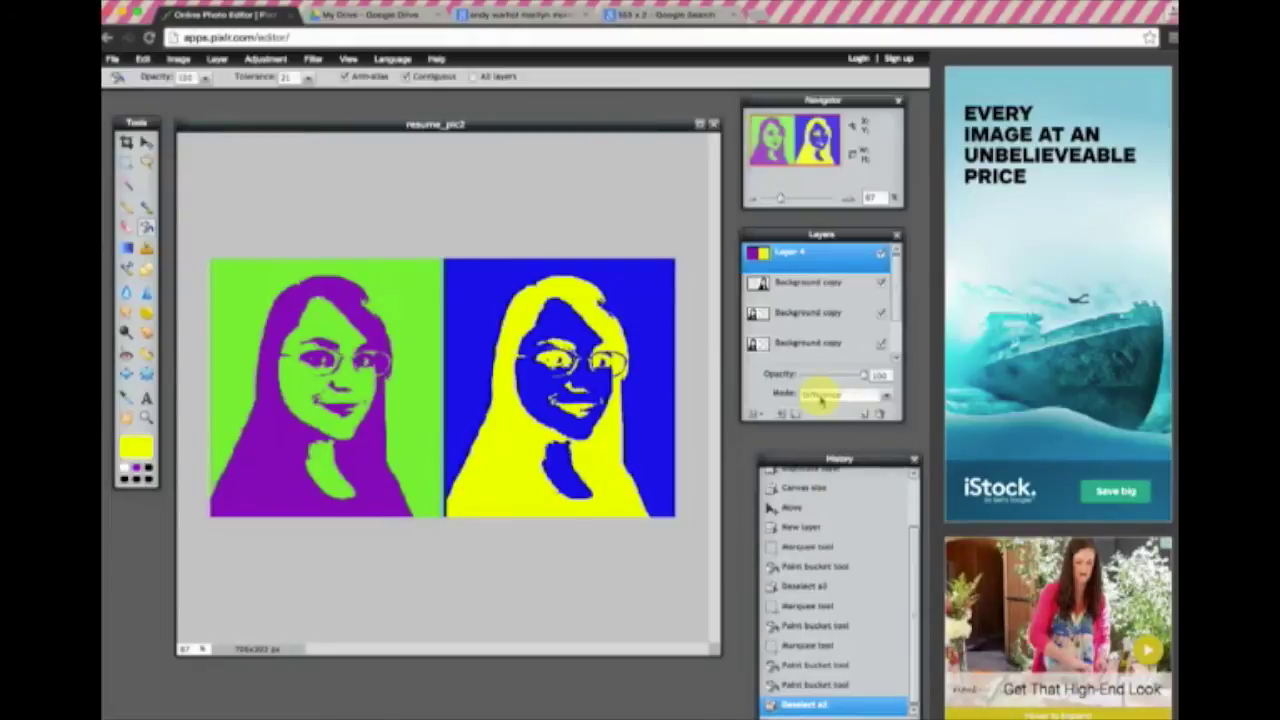
Try the Erase, Hardlight, Invert and Layer blend modes on the colour-block layer.
{"action": "left_click", "coordinate": [822, 396]}
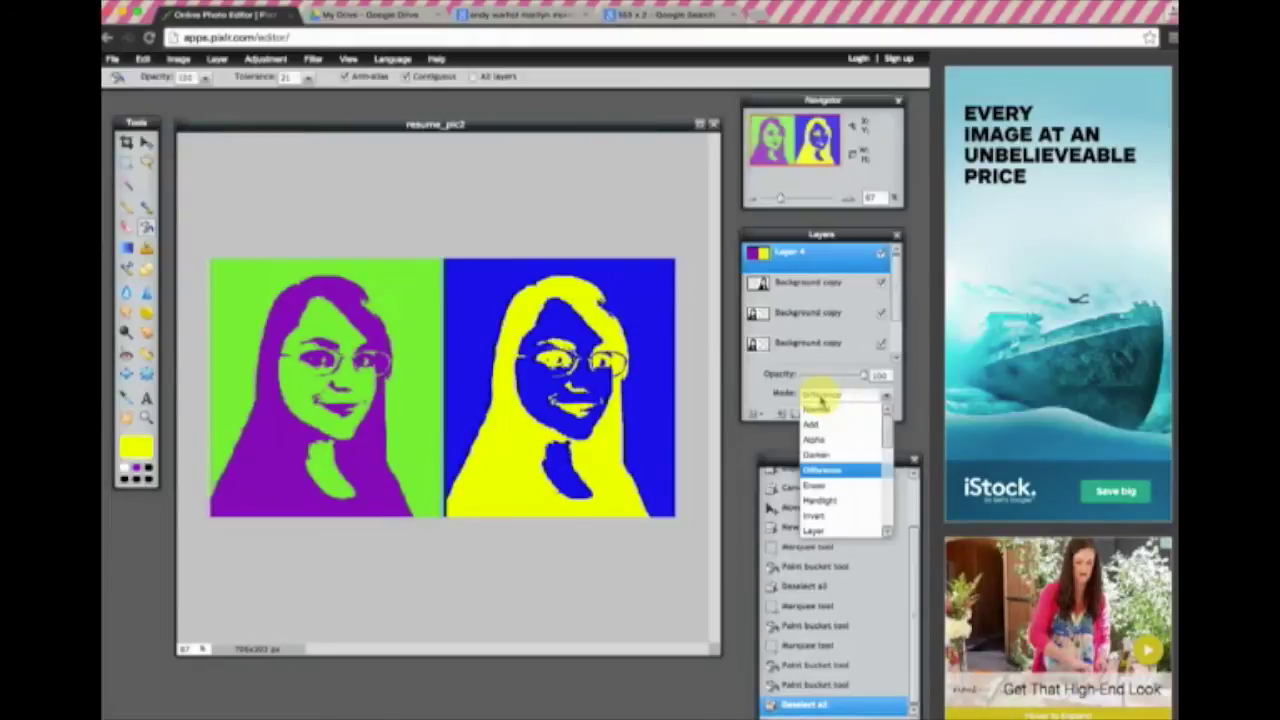
{"action": "left_click", "coordinate": [815, 470]}
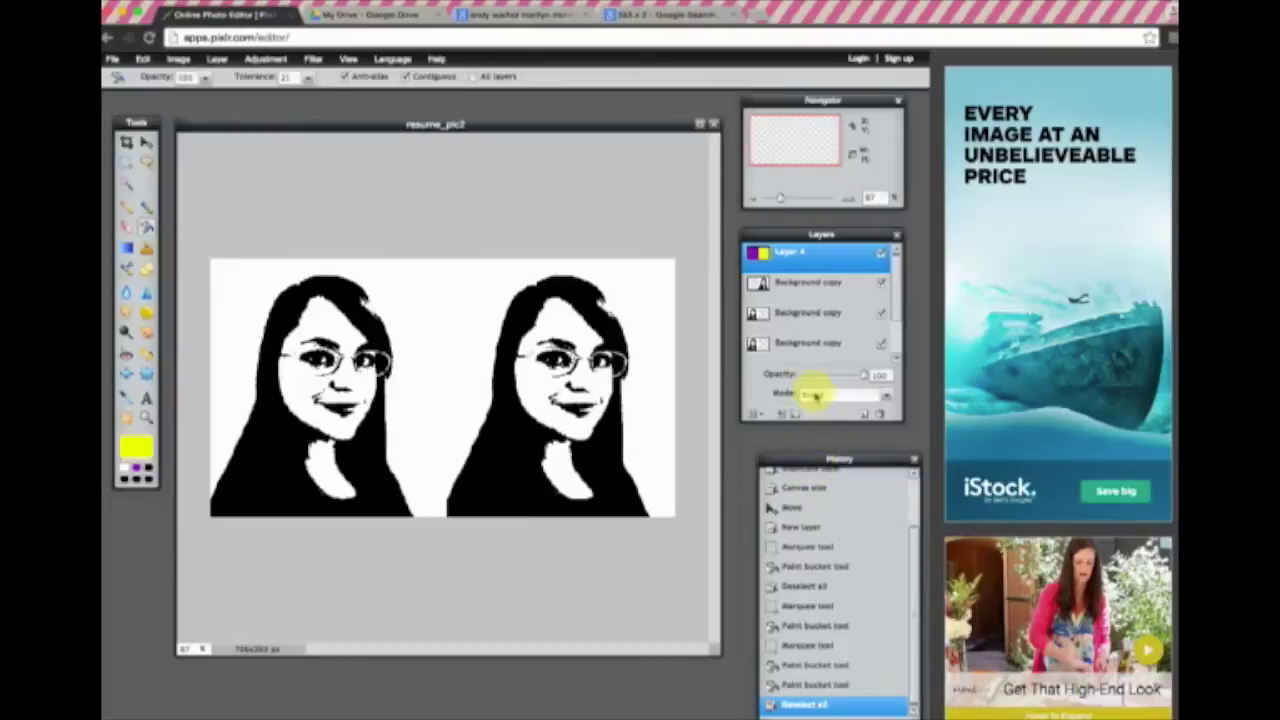
{"action": "left_click", "coordinate": [822, 396]}
{"action": "left_click", "coordinate": [830, 498]}
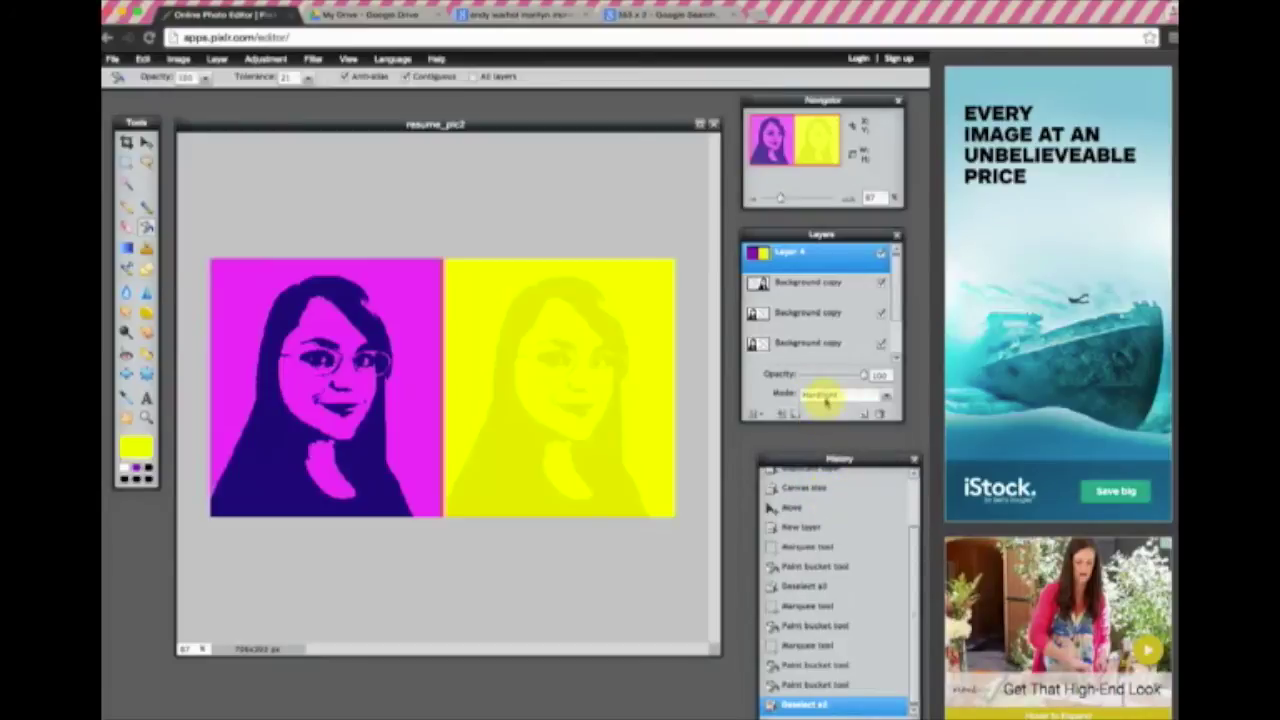
{"action": "left_click", "coordinate": [824, 396]}
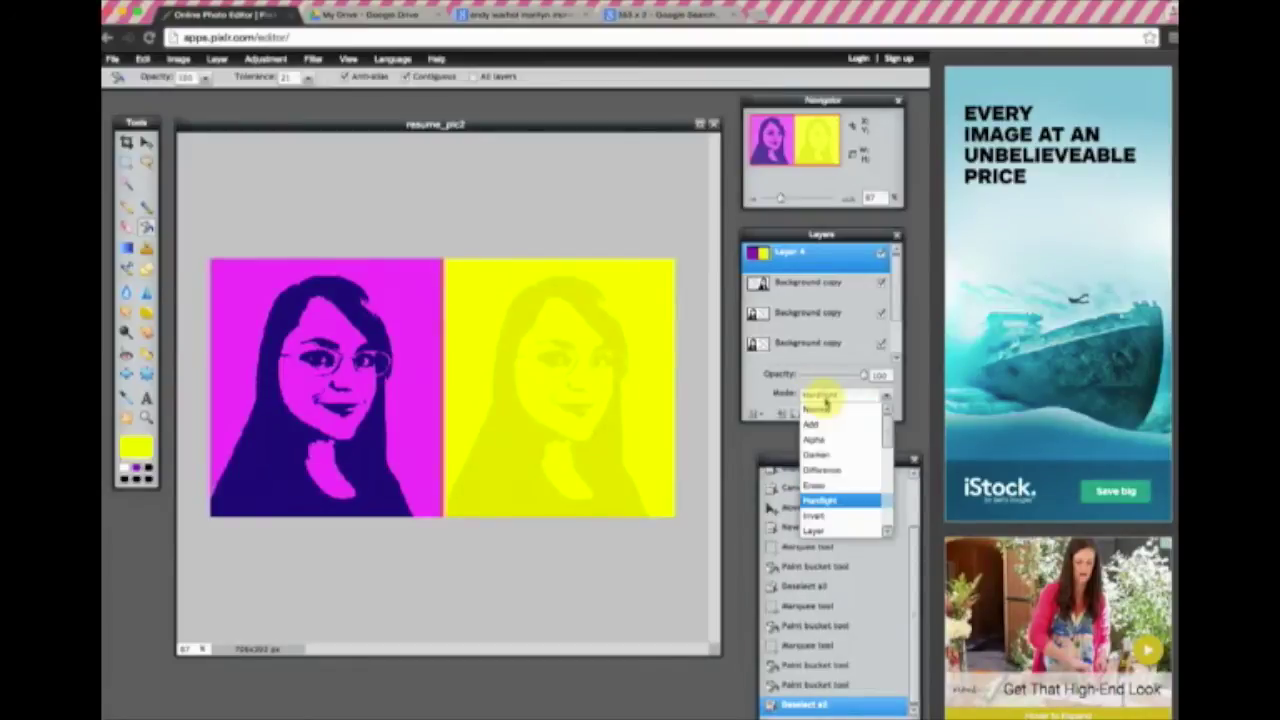
{"action": "left_click", "coordinate": [828, 505]}
{"action": "left_click", "coordinate": [822, 396]}
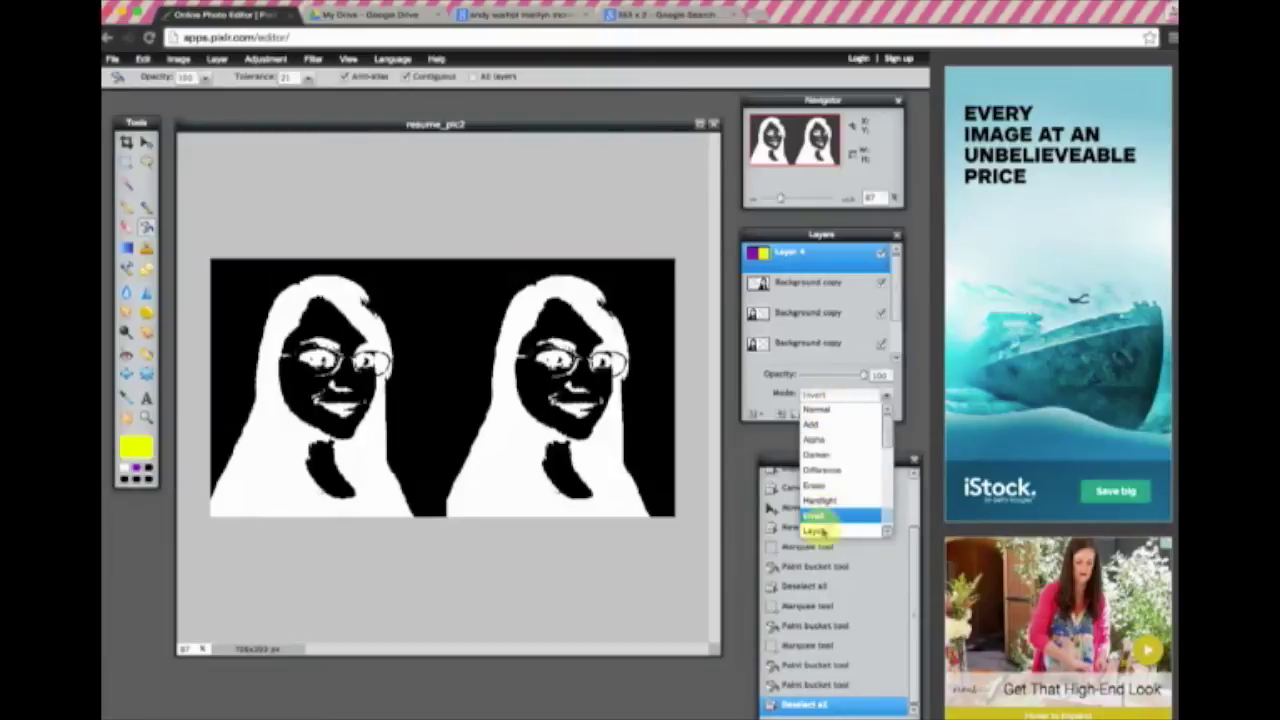
{"action": "left_click", "coordinate": [820, 527]}
Try the Lighten and Multiply blend modes on the colour-block layer.
{"action": "left_click", "coordinate": [872, 398]}
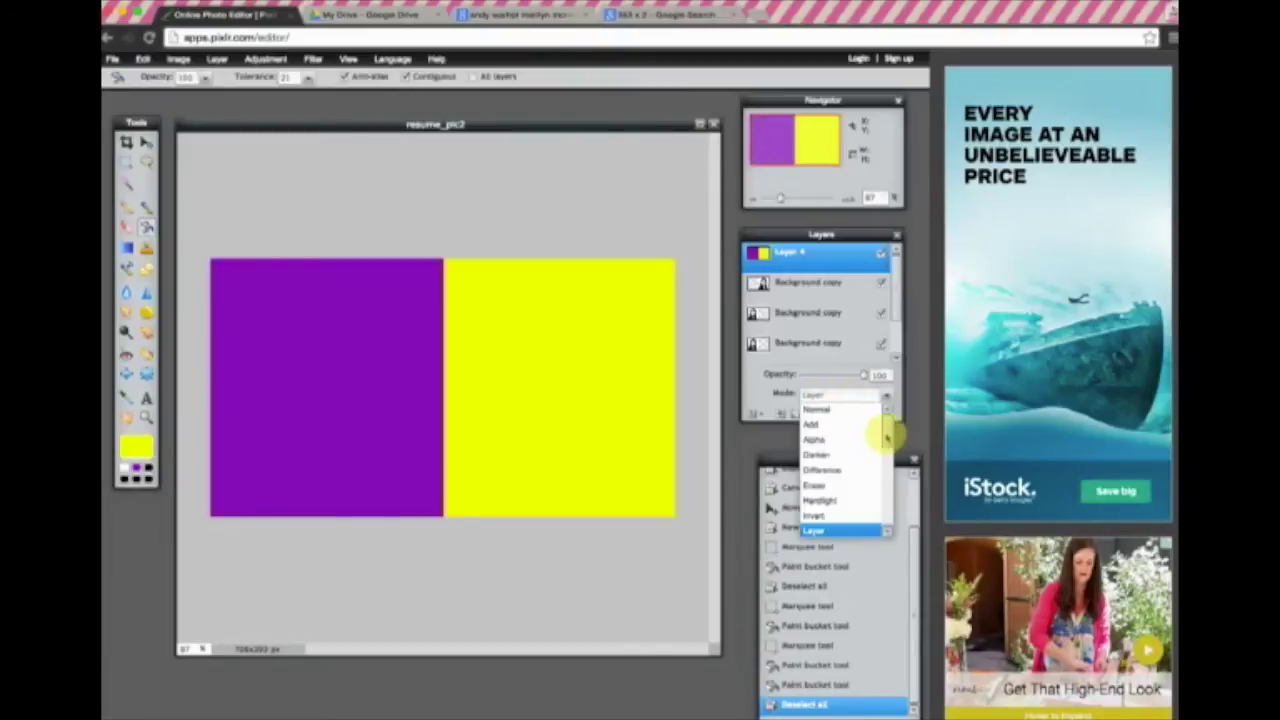
{"action": "scroll", "coordinate": [886, 480], "scroll_direction": "down", "scroll_amount": 3}
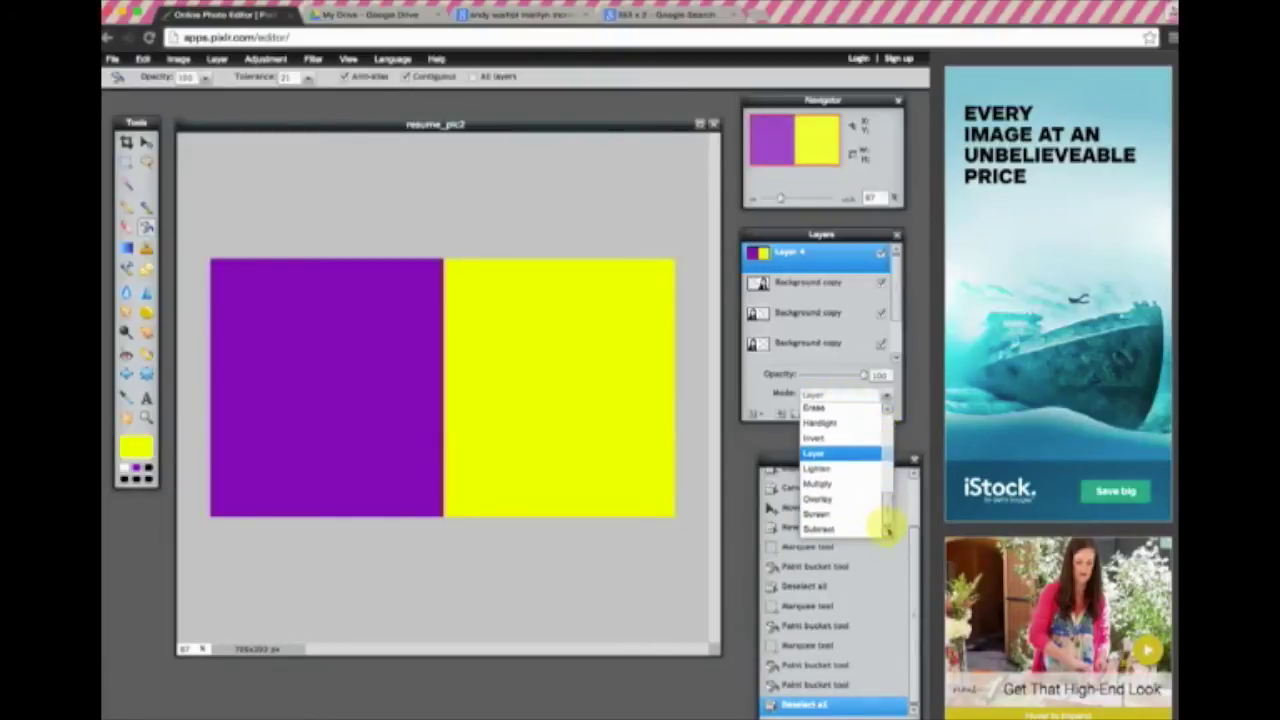
{"action": "left_click", "coordinate": [845, 466]}
{"action": "left_click", "coordinate": [818, 396]}
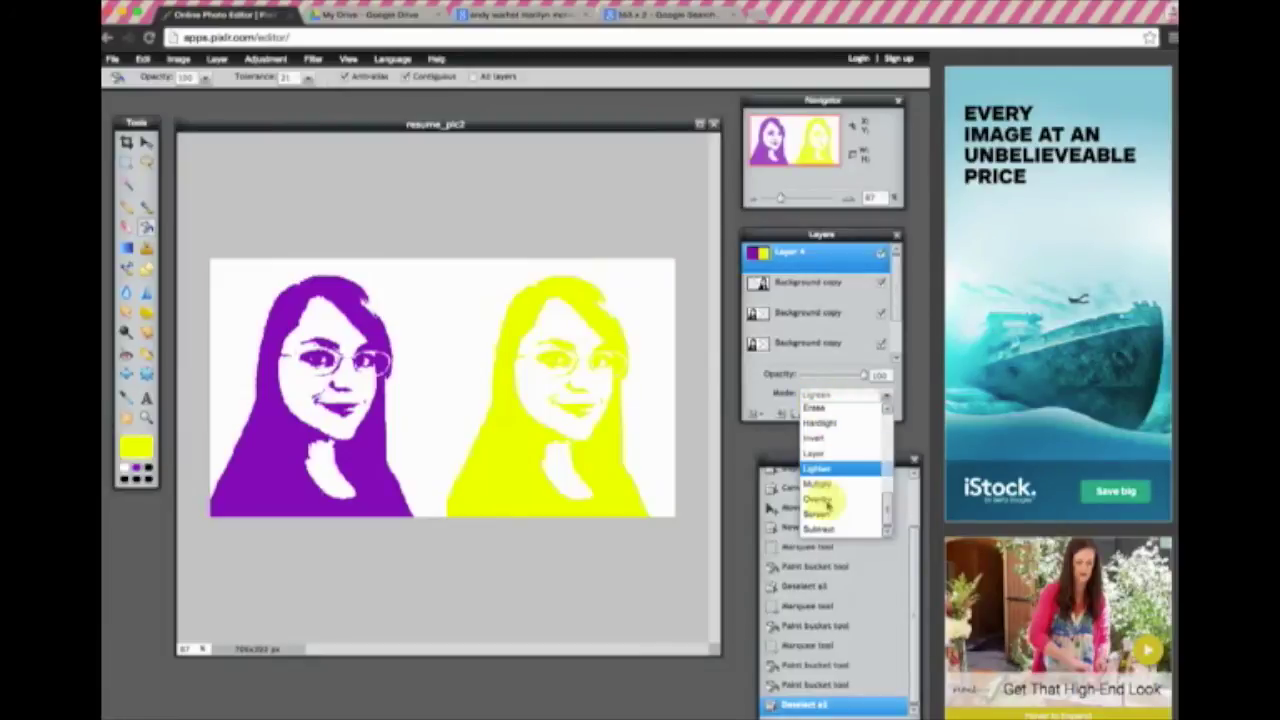
{"action": "left_click", "coordinate": [828, 486]}
Try the Overlay, Screen, Subtract and Difference blend modes on the colour-block layer.
{"action": "left_click", "coordinate": [818, 396]}
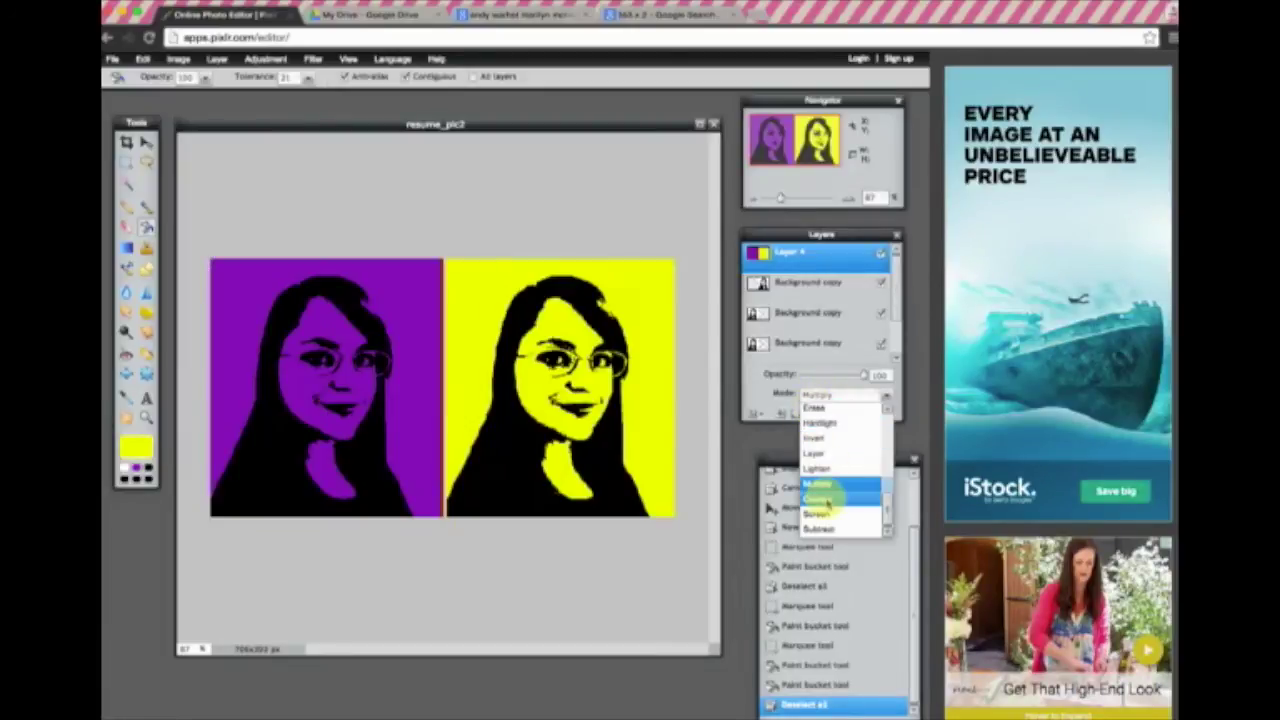
{"action": "left_click", "coordinate": [824, 381]}
{"action": "left_click", "coordinate": [825, 397]}
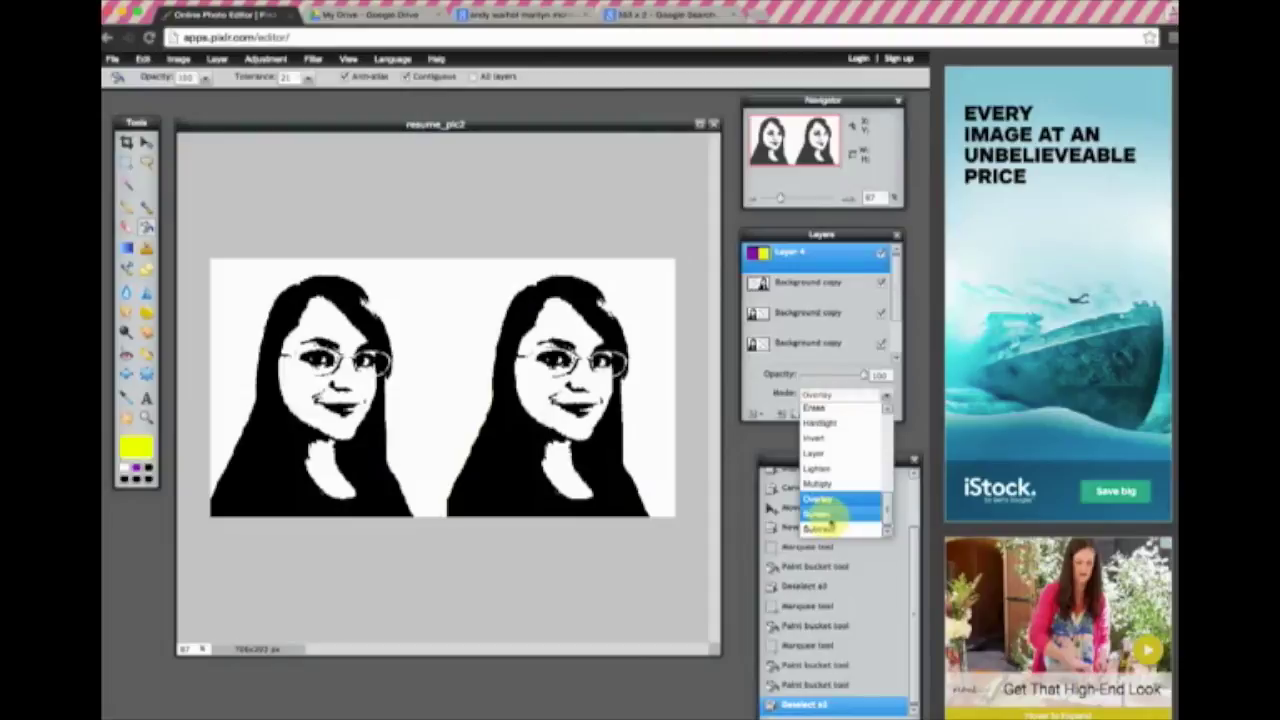
{"action": "left_click", "coordinate": [822, 512]}
{"action": "left_click", "coordinate": [820, 395]}
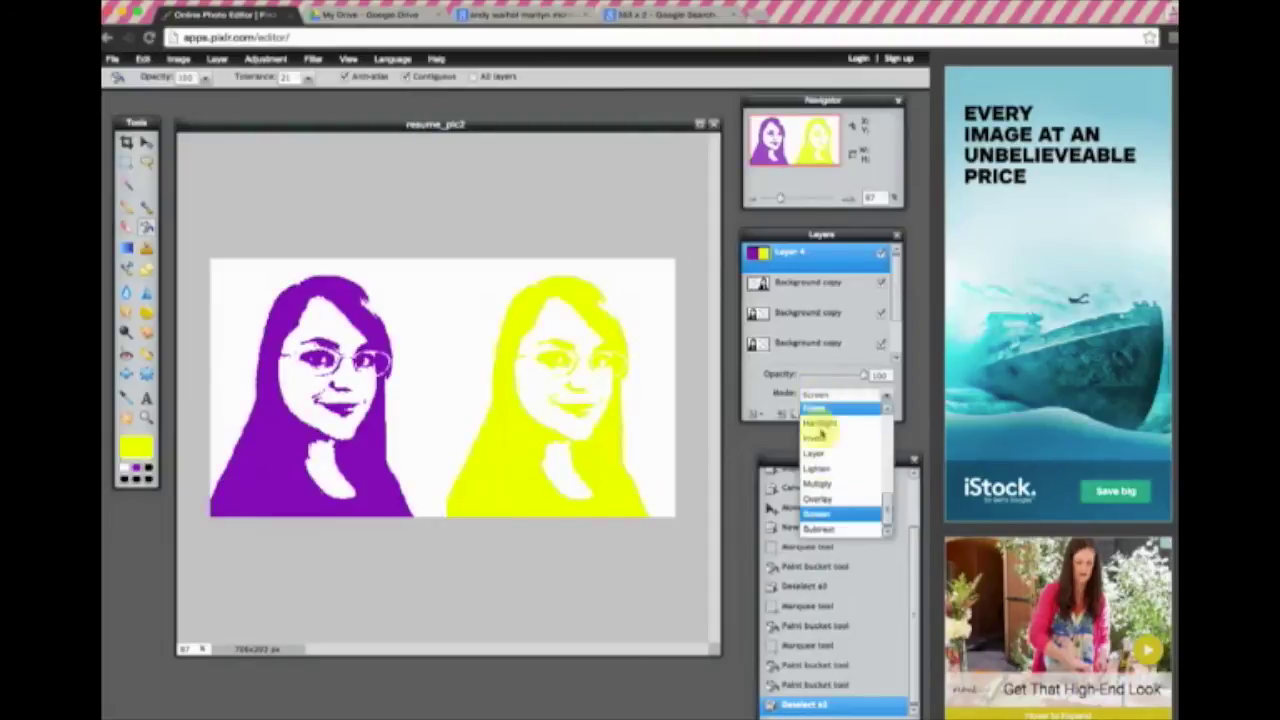
{"action": "left_click", "coordinate": [822, 535]}
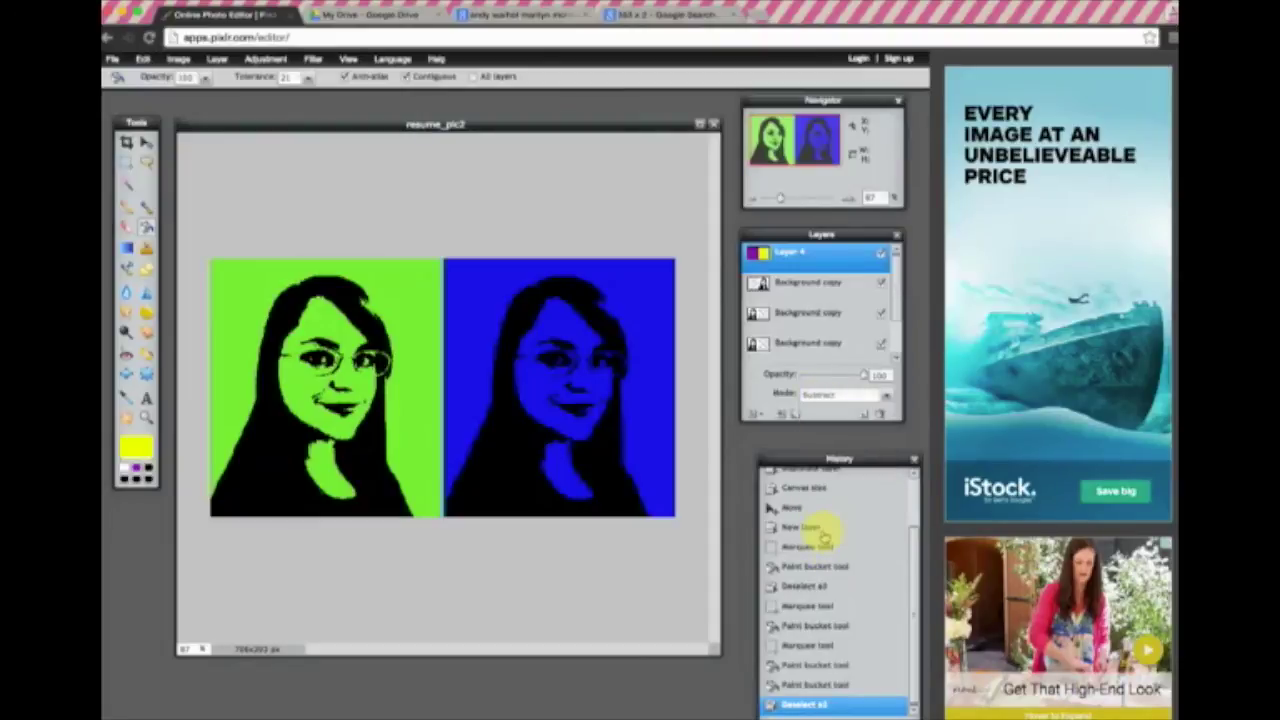
{"action": "left_click", "coordinate": [840, 396]}
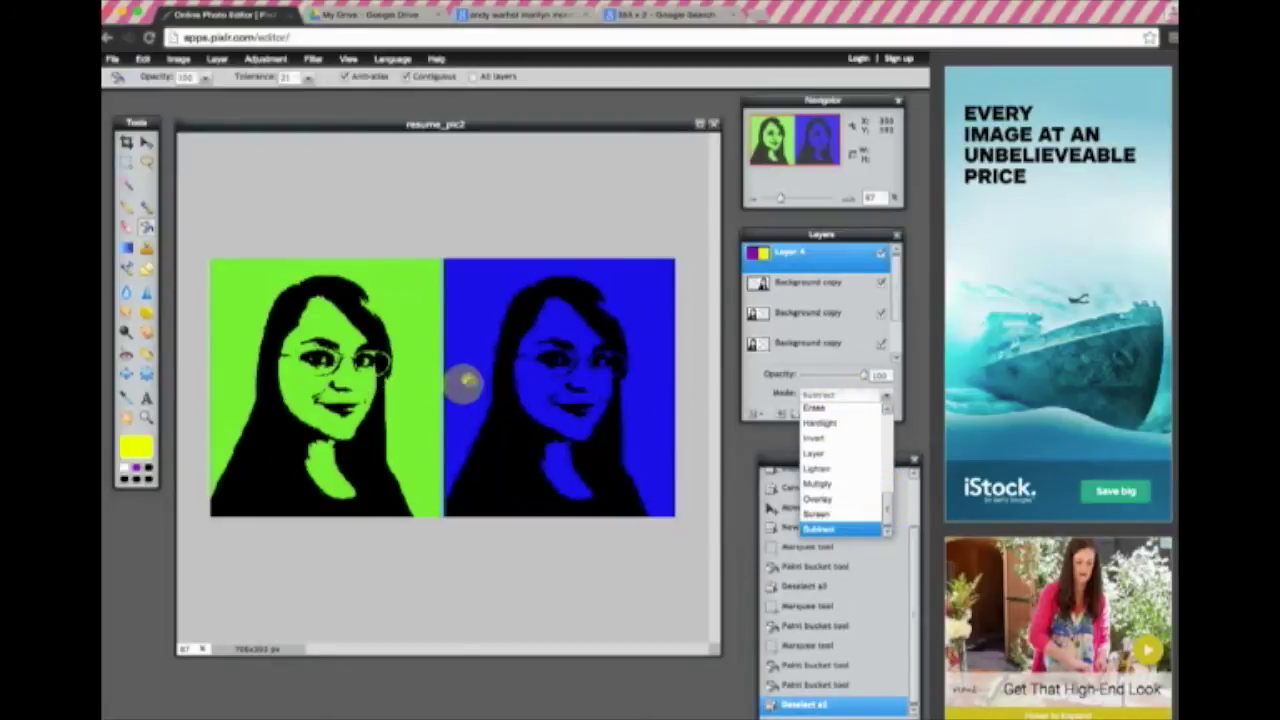
{"action": "left_click_drag", "start_coordinate": [886, 503], "coordinate": [885, 405]}
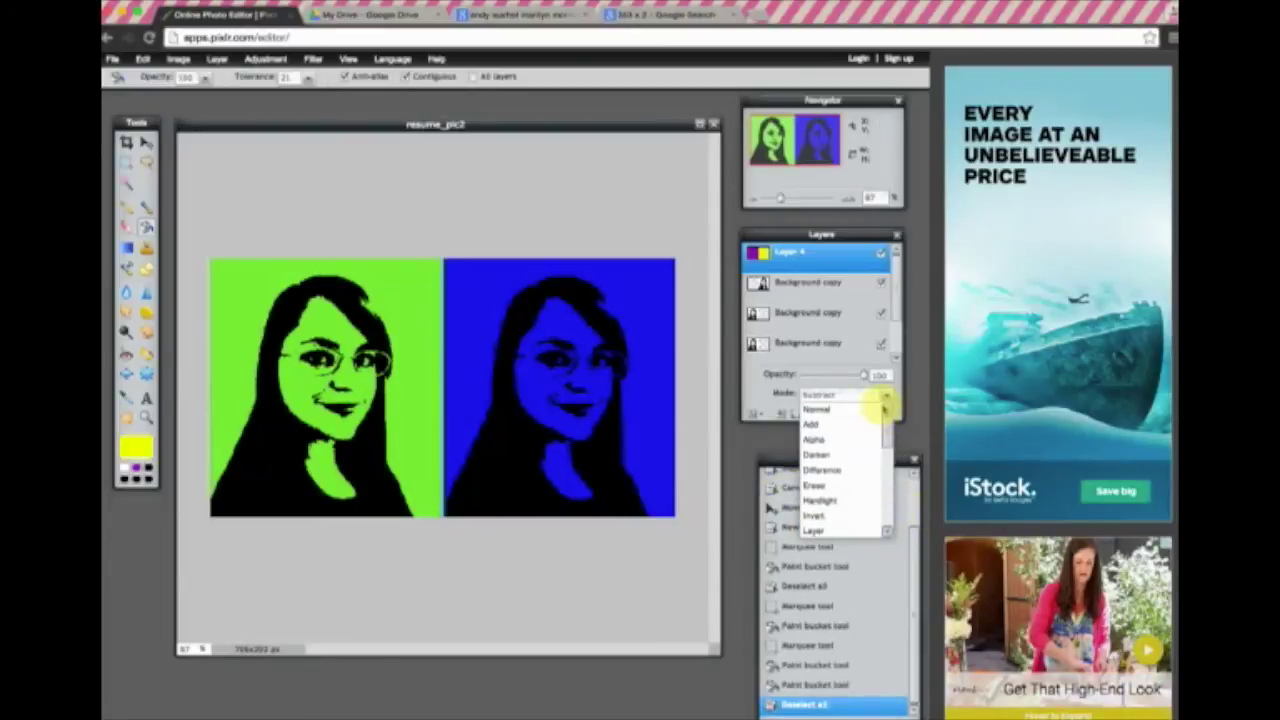
{"action": "left_click", "coordinate": [816, 474]}
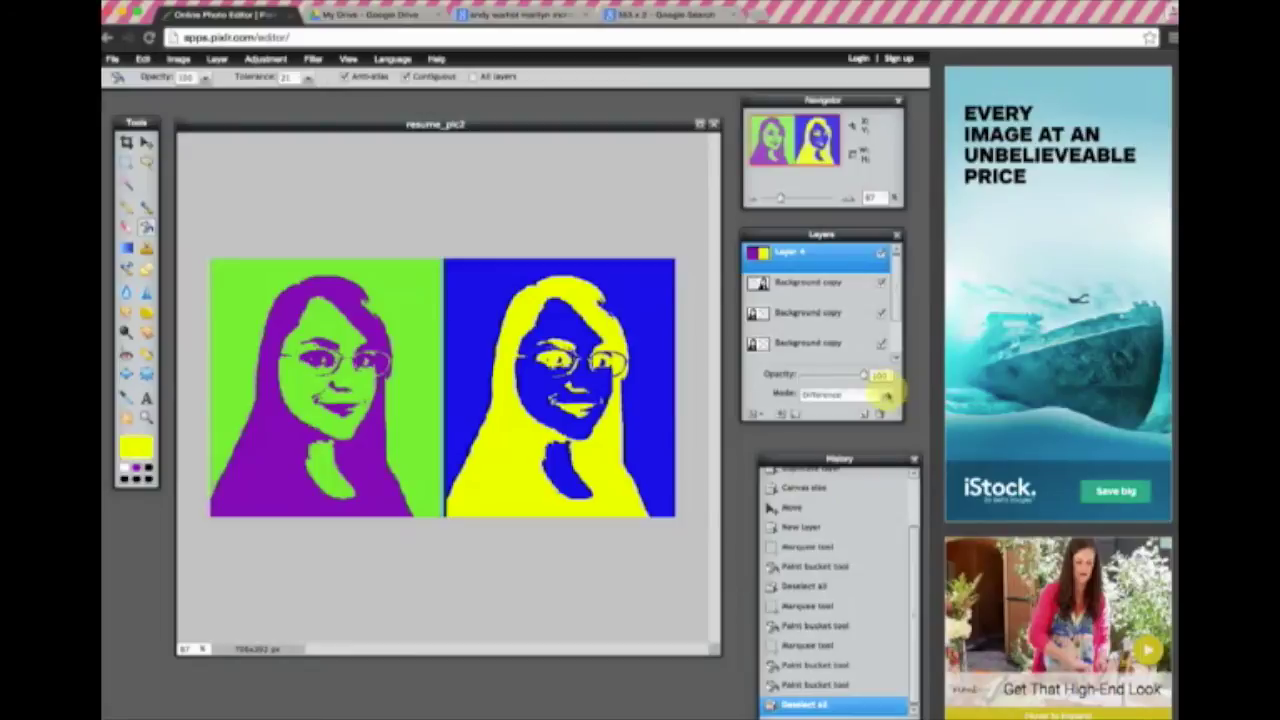
Set the colour-block layer's blend mode to Hardlight and lower its opacity to 80.
{"action": "left_click", "coordinate": [886, 396]}
{"action": "left_click", "coordinate": [840, 487]}
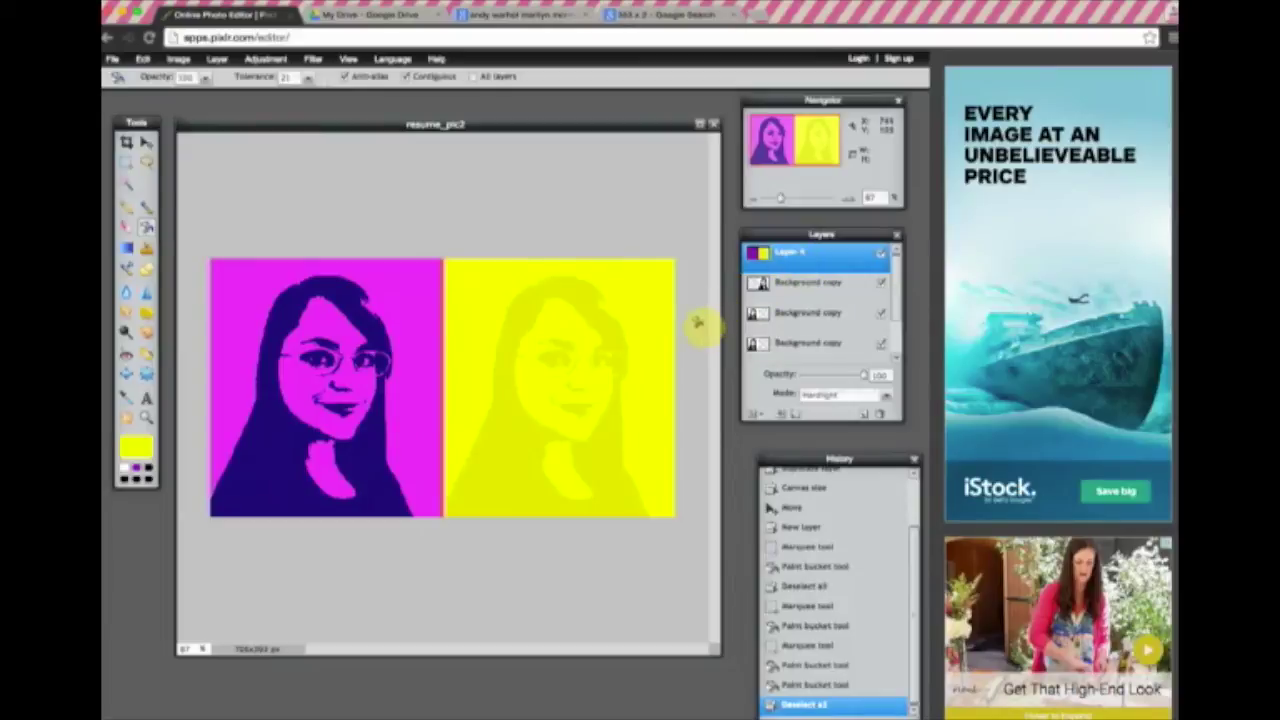
{"action": "left_click", "coordinate": [375, 397]}
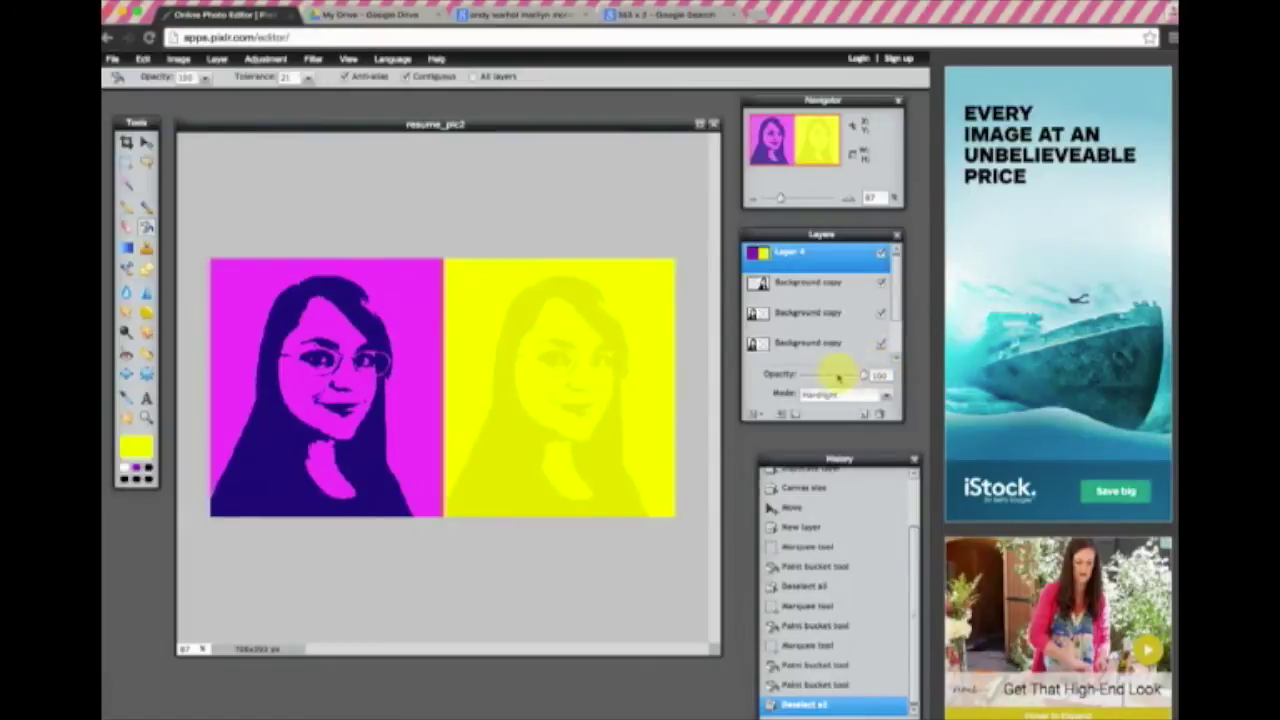
{"action": "left_click_drag", "start_coordinate": [864, 376], "coordinate": [853, 378]}
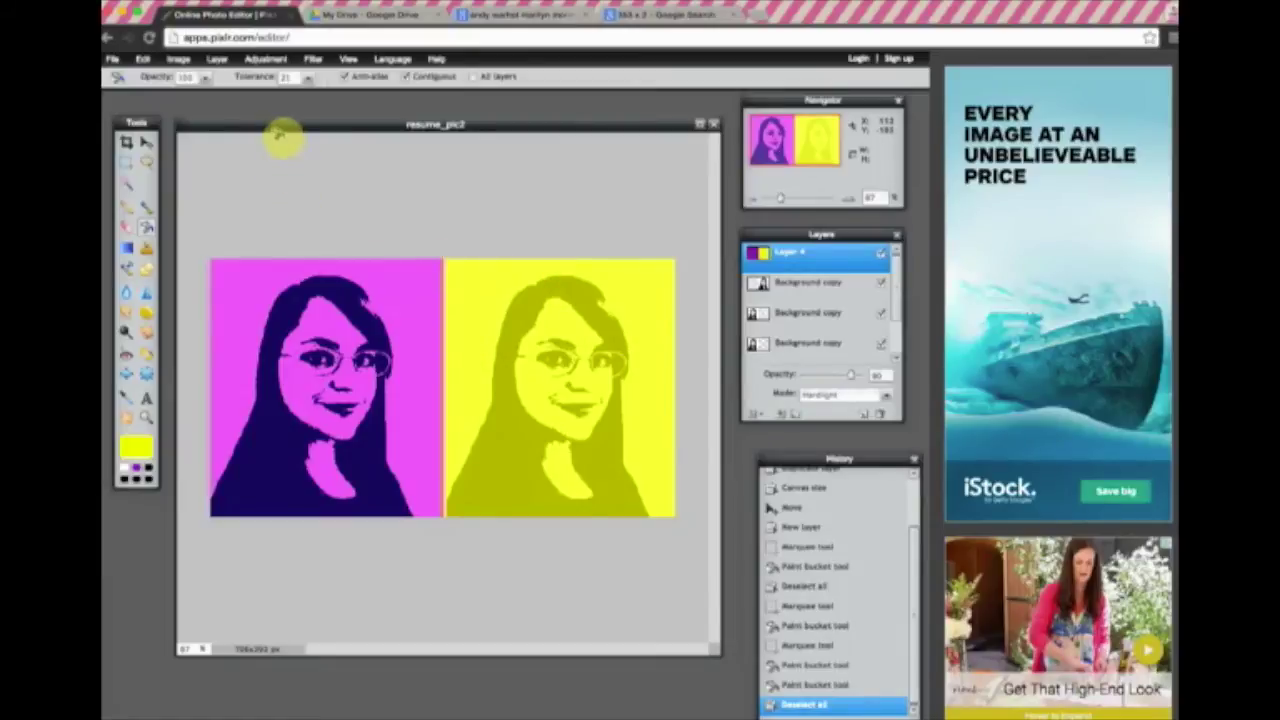
Save the image to the Desktop as a JPEG named "complementary colors" at quality 100.
{"action": "mouse_move", "coordinate": [280, 125]}
{"action": "left_mouse_down"}
{"action": "mouse_move", "coordinate": [294, 129]}
{"action": "mouse_move", "coordinate": [282, 138]}
{"action": "left_mouse_up"}
{"action": "left_click", "coordinate": [113, 60]}
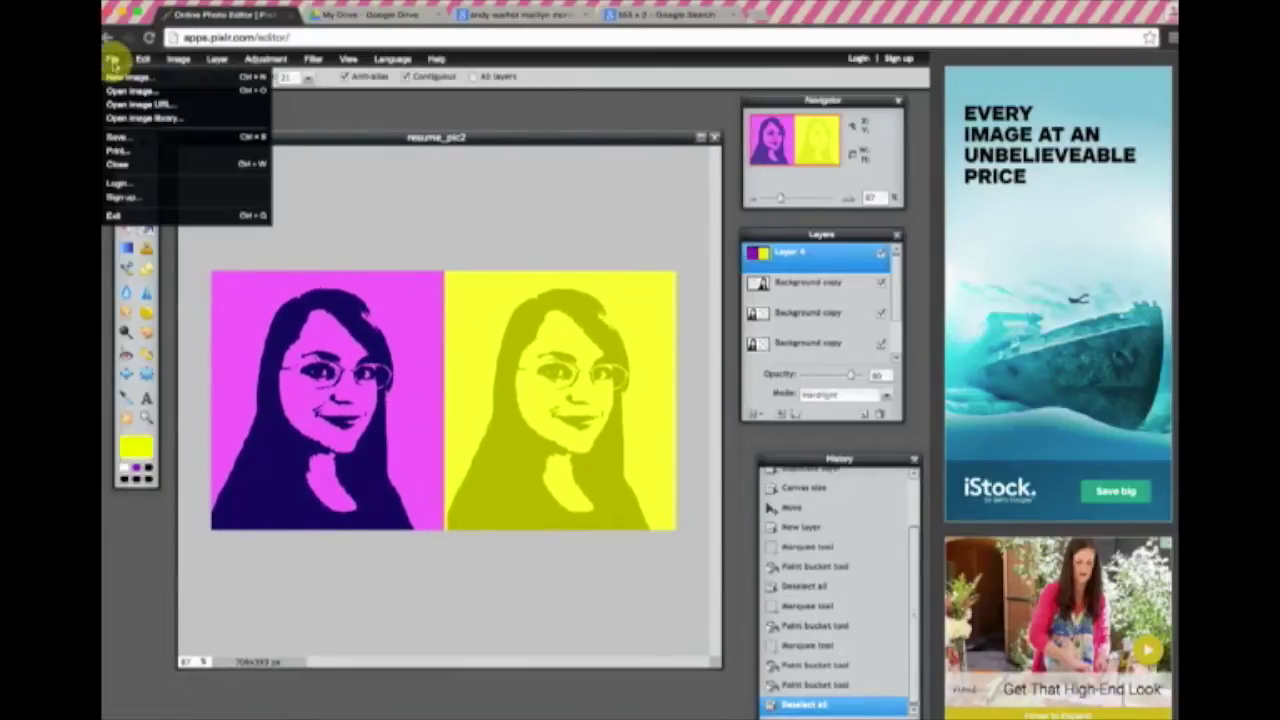
{"action": "left_click", "coordinate": [116, 136]}
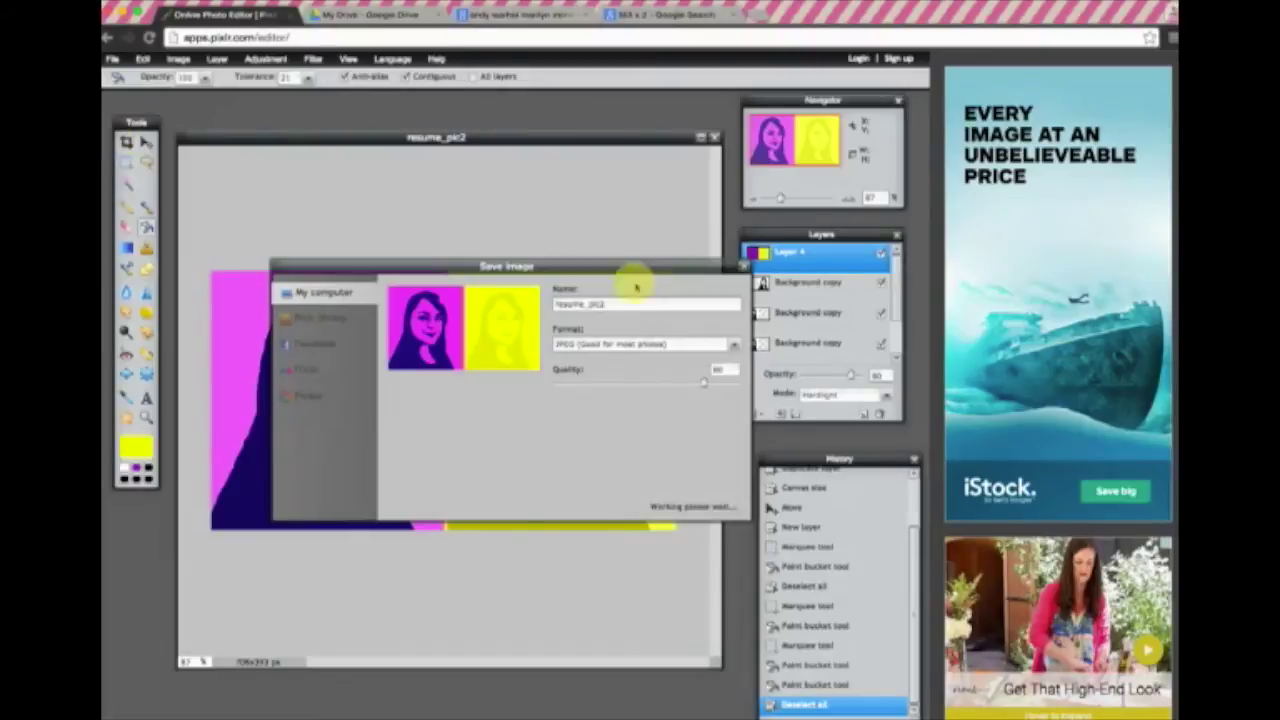
{"action": "left_click_drag", "start_coordinate": [706, 383], "coordinate": [744, 390]}
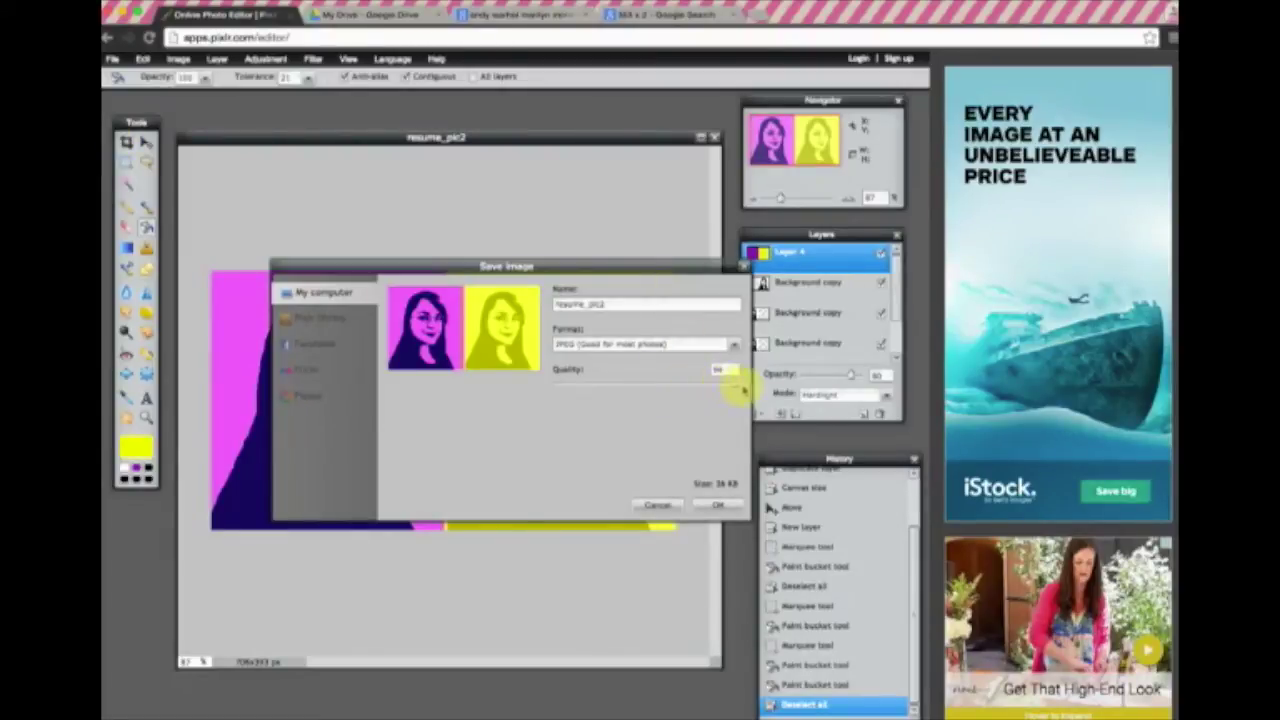
{"action": "double_click", "coordinate": [625, 304]}
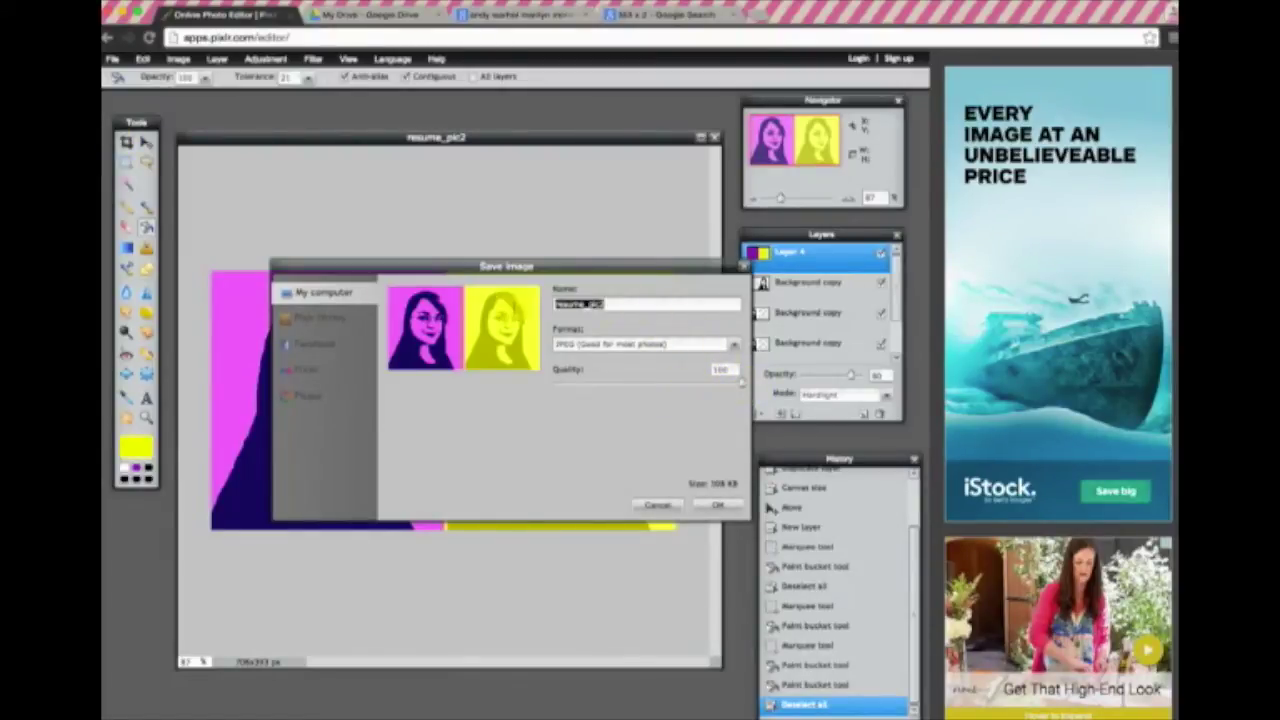
{"action": "type", "text": "olors"}
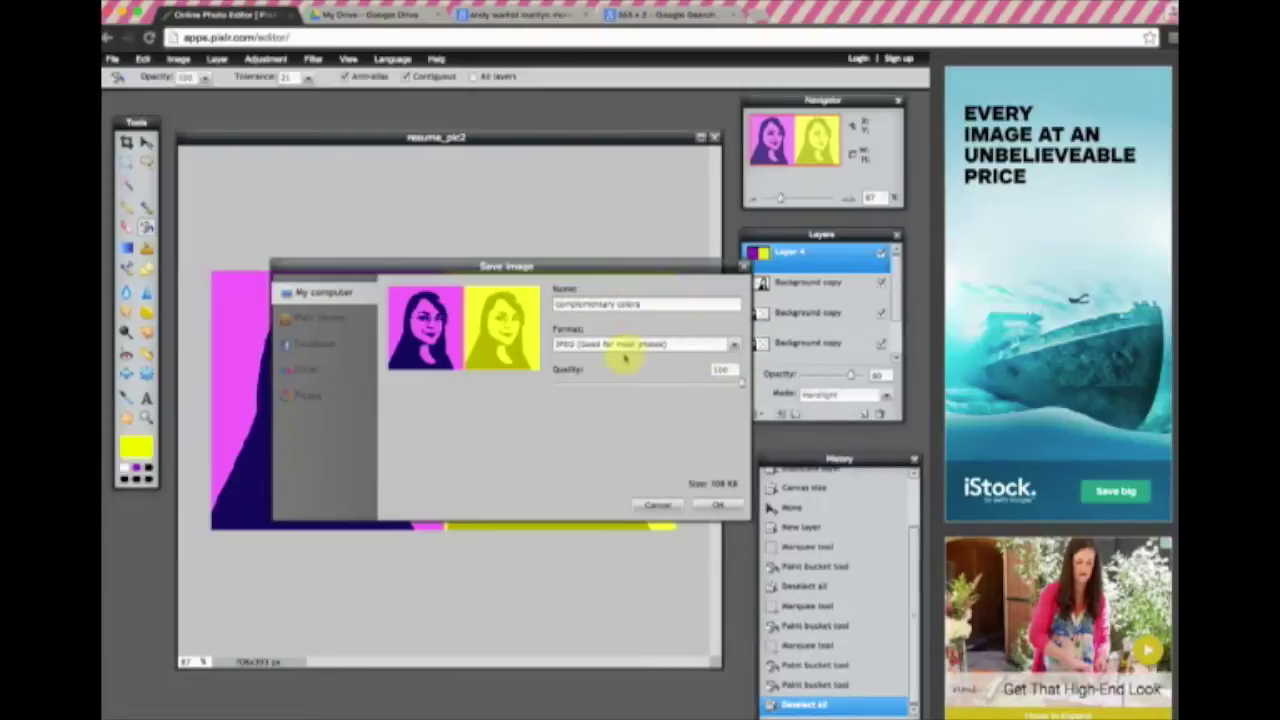
{"action": "left_click", "coordinate": [718, 506]}
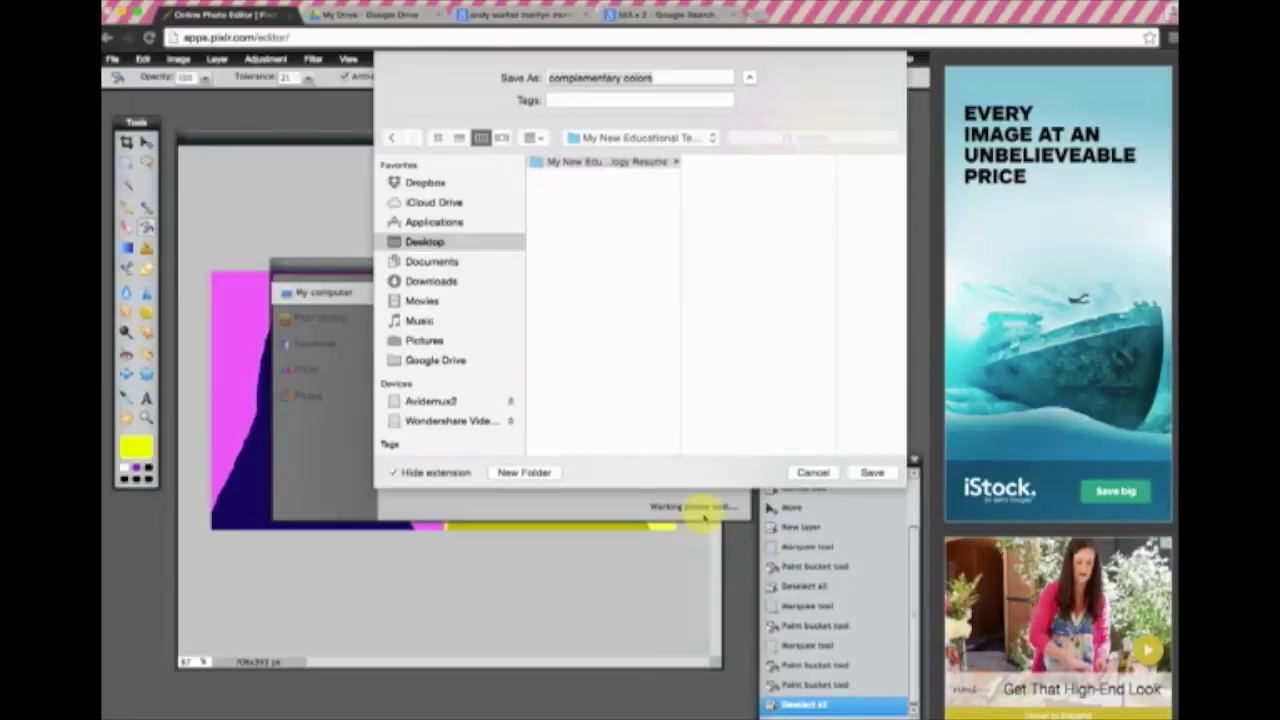
{"action": "left_click", "coordinate": [424, 242]}
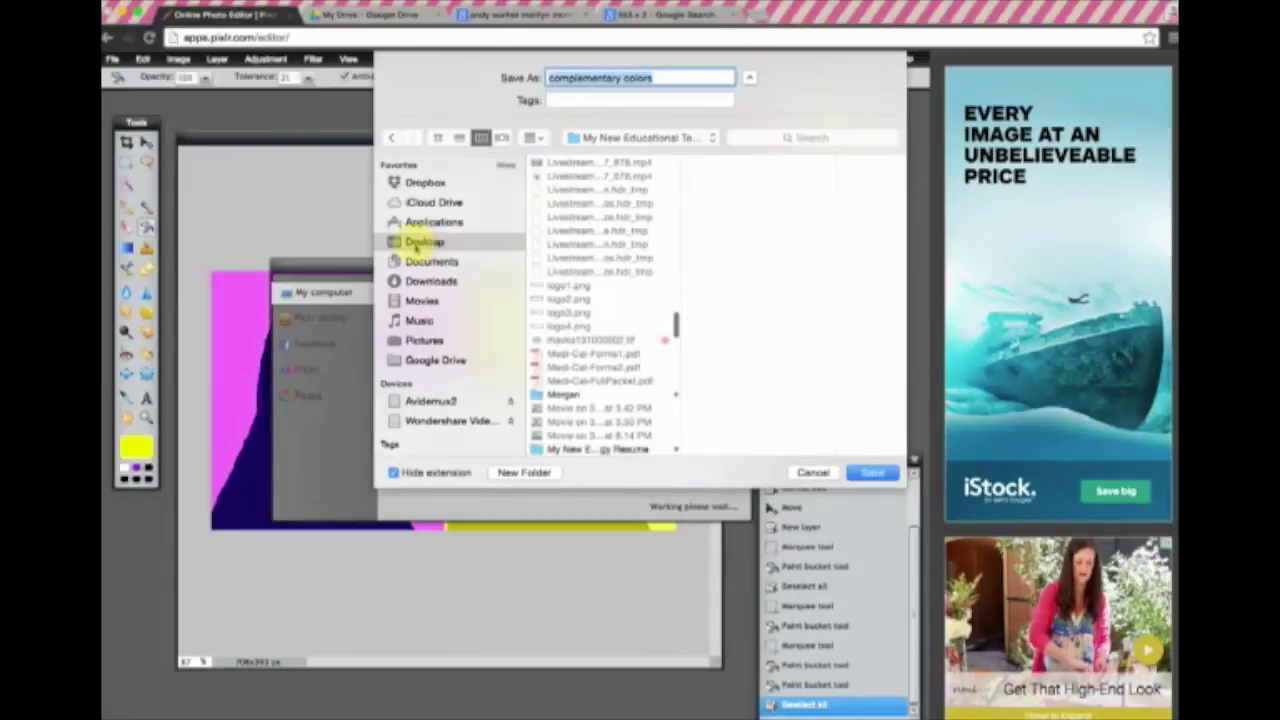
{"action": "left_click", "coordinate": [870, 474]}
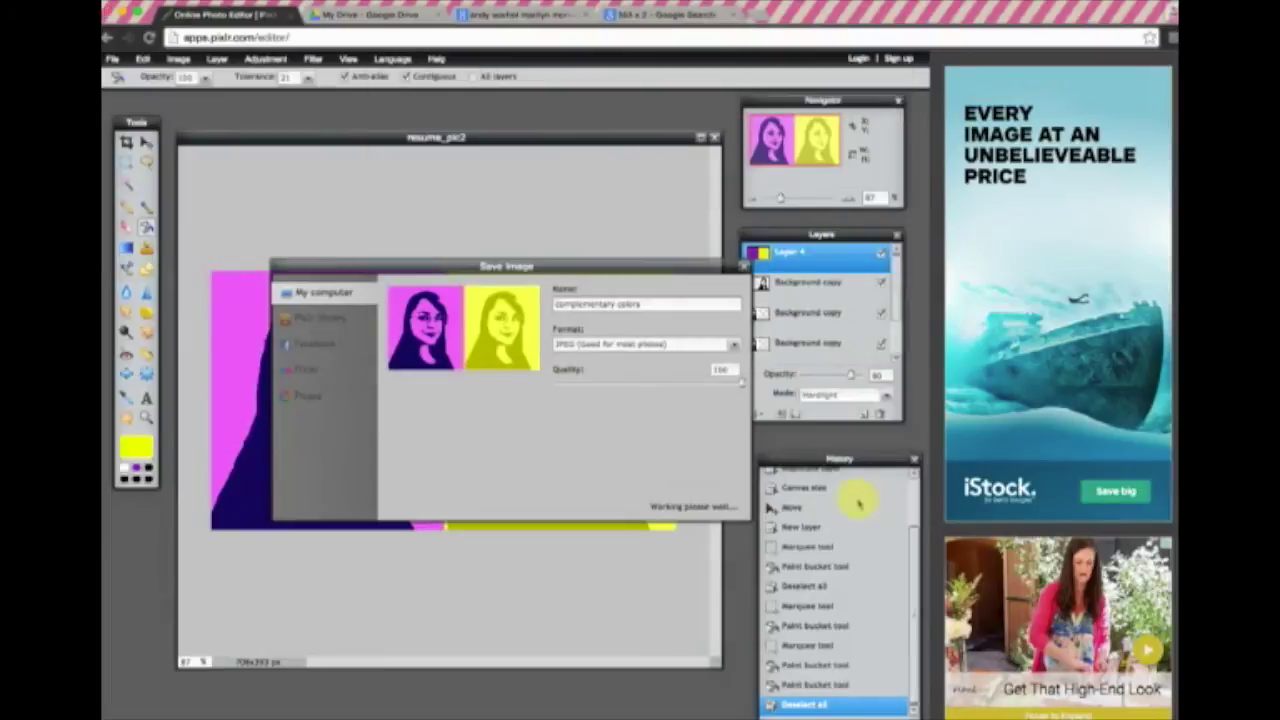
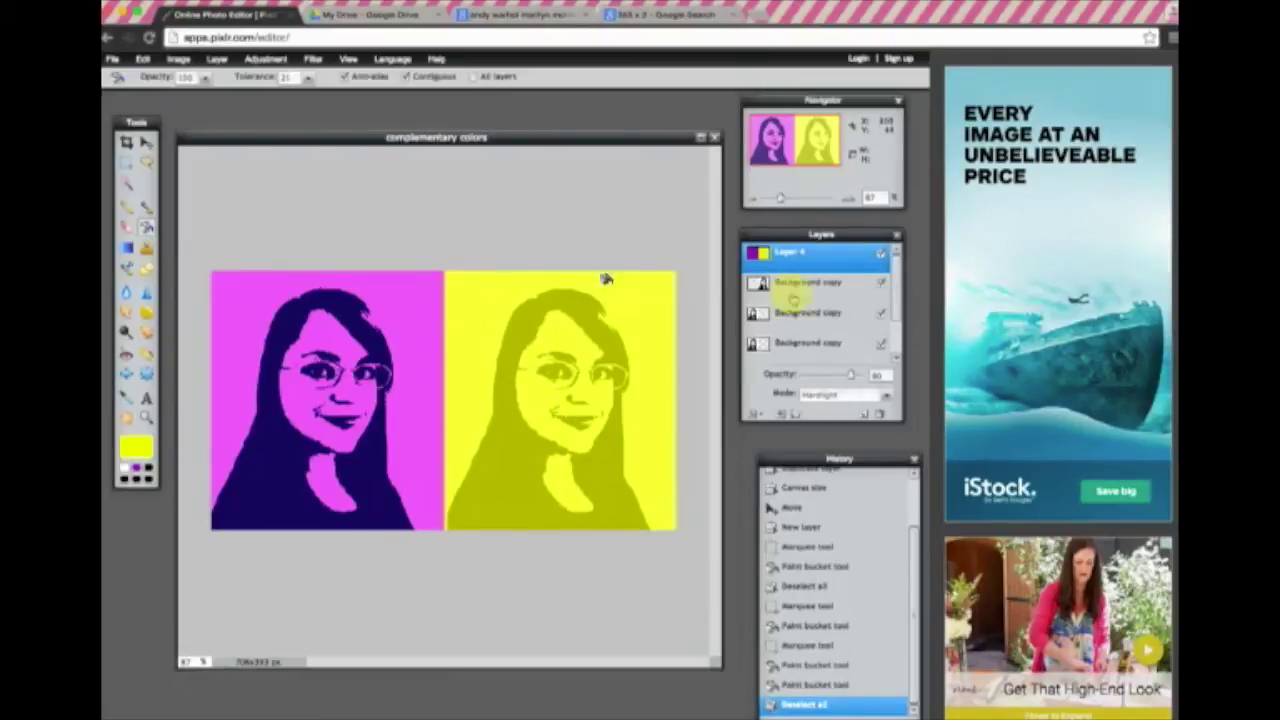
Check the current canvas height in the canvas size settings and leave them without applying a change.
{"action": "left_click_drag", "start_coordinate": [897, 277], "coordinate": [880, 257]}
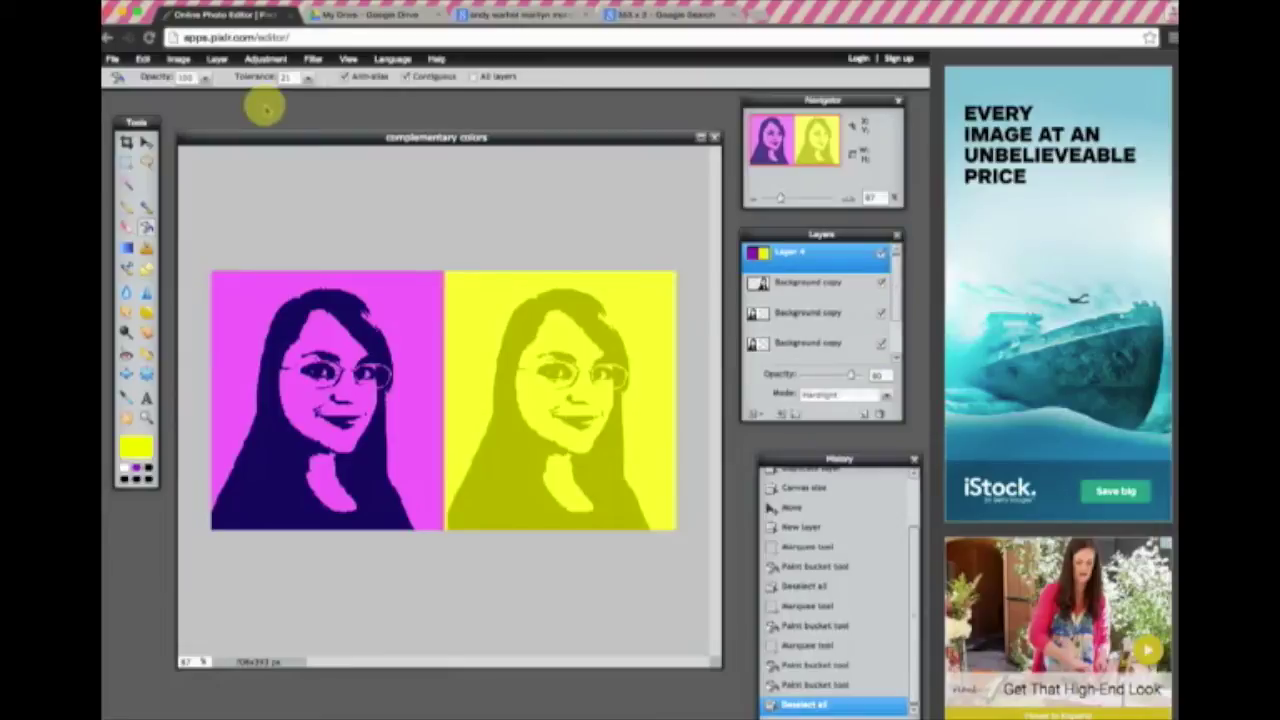
{"action": "left_click", "coordinate": [178, 60]}
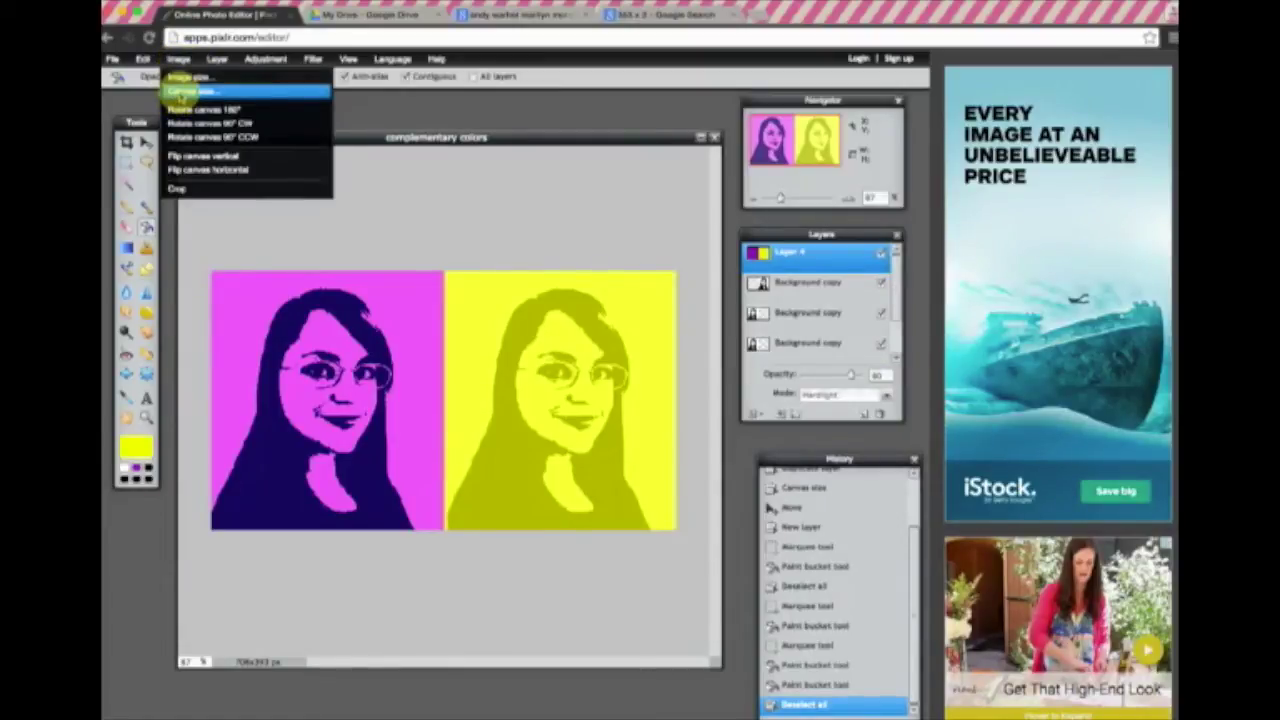
{"action": "left_click", "coordinate": [177, 90]}
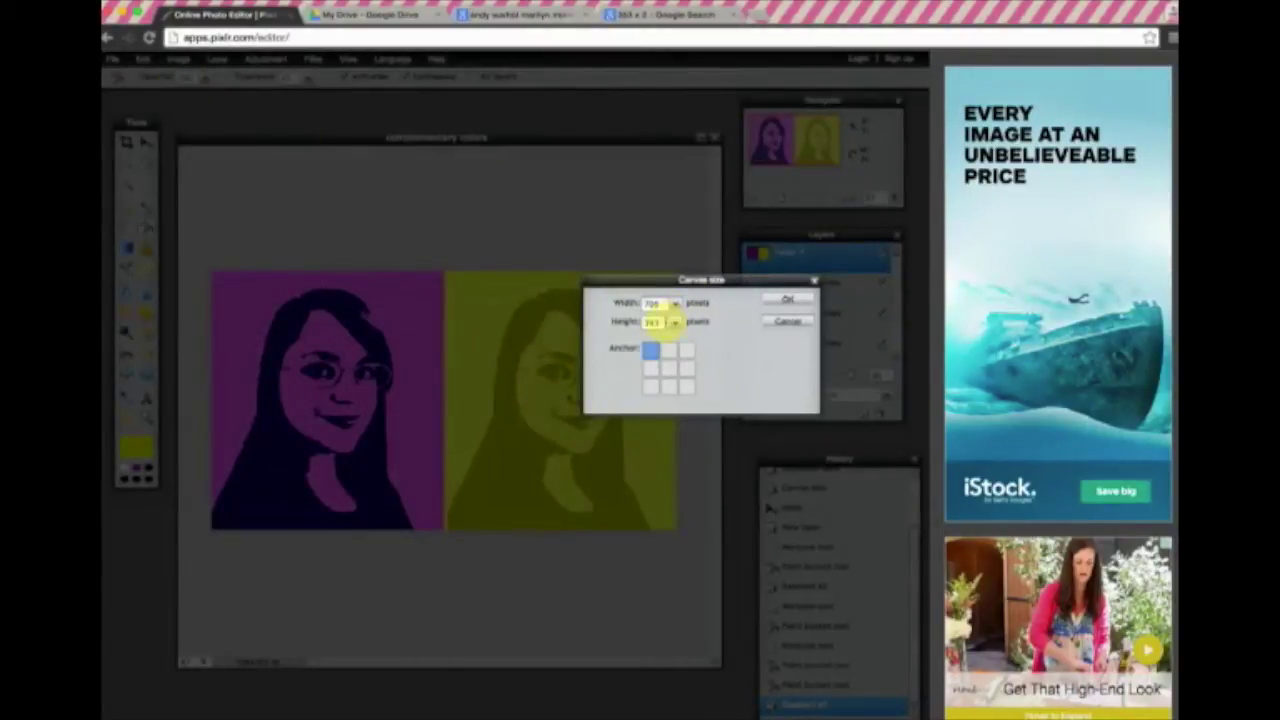
{"action": "double_click", "coordinate": [652, 322]}
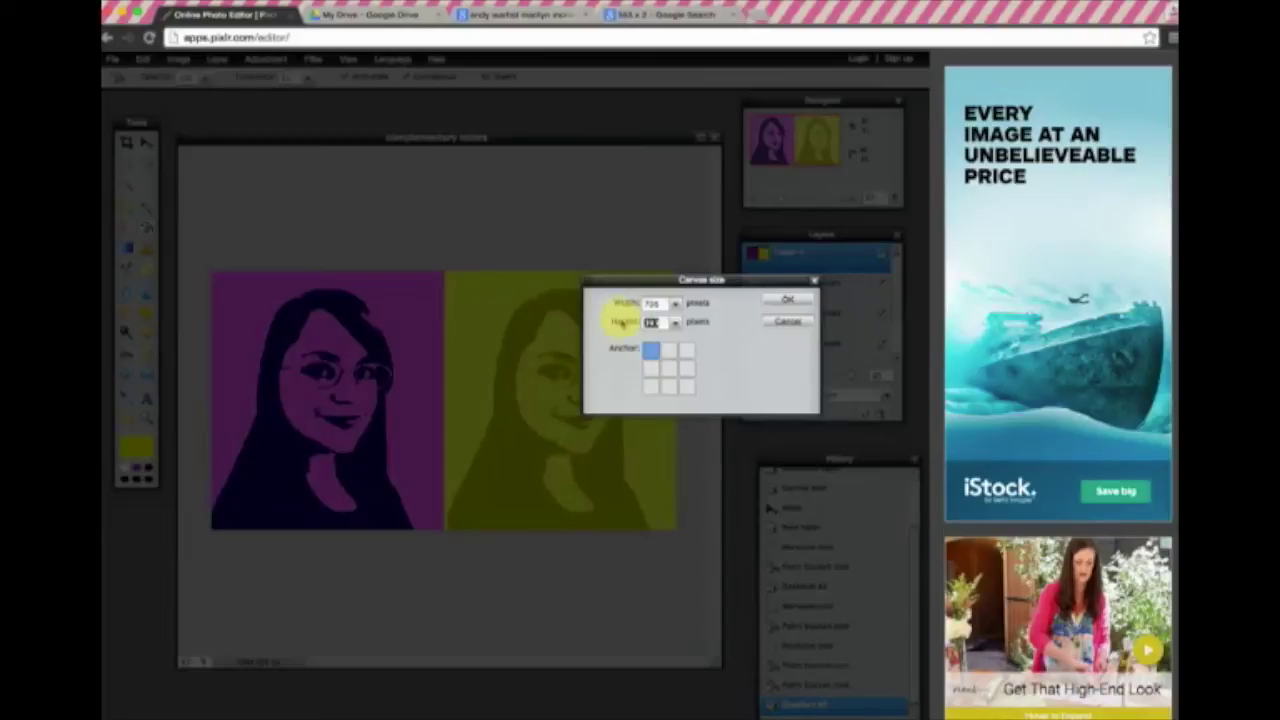
{"action": "left_click", "coordinate": [662, 322]}
{"action": "left_click_drag", "start_coordinate": [662, 322], "coordinate": [634, 336]}
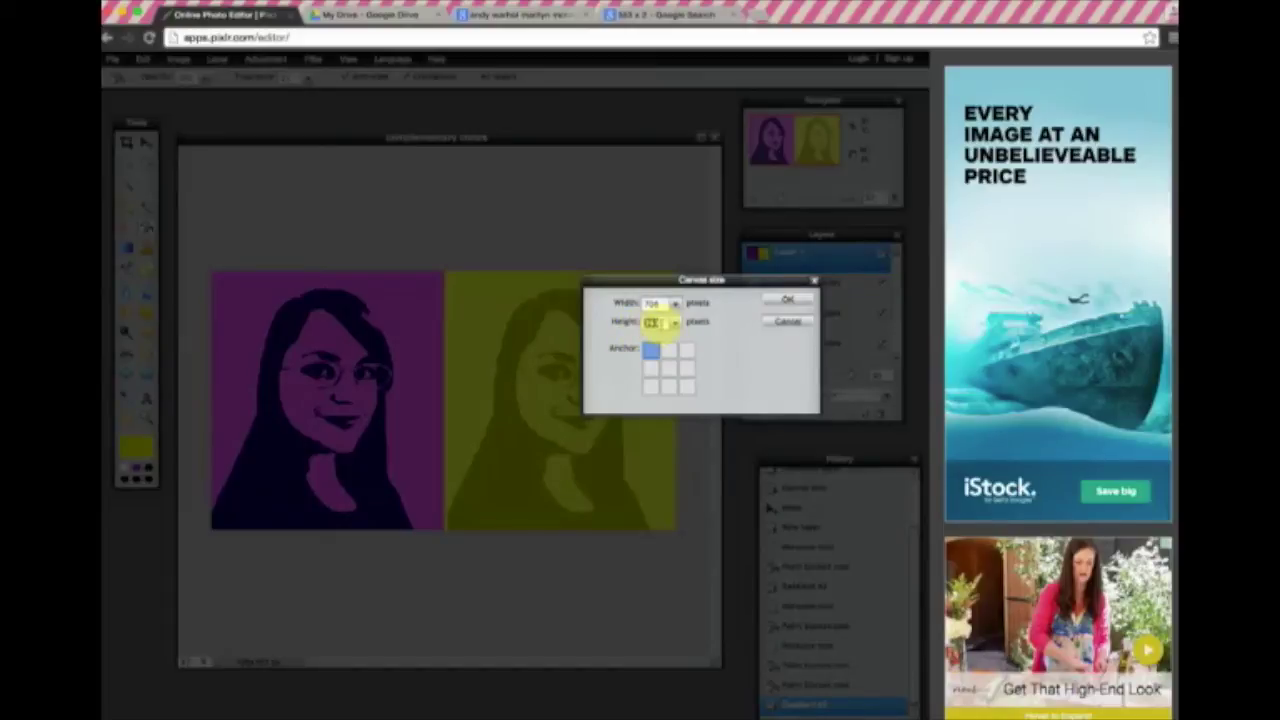
{"action": "left_click", "coordinate": [787, 321]}
Switch to the Google calculator and multiply 393 by 2.
{"action": "left_click", "coordinate": [648, 16]}
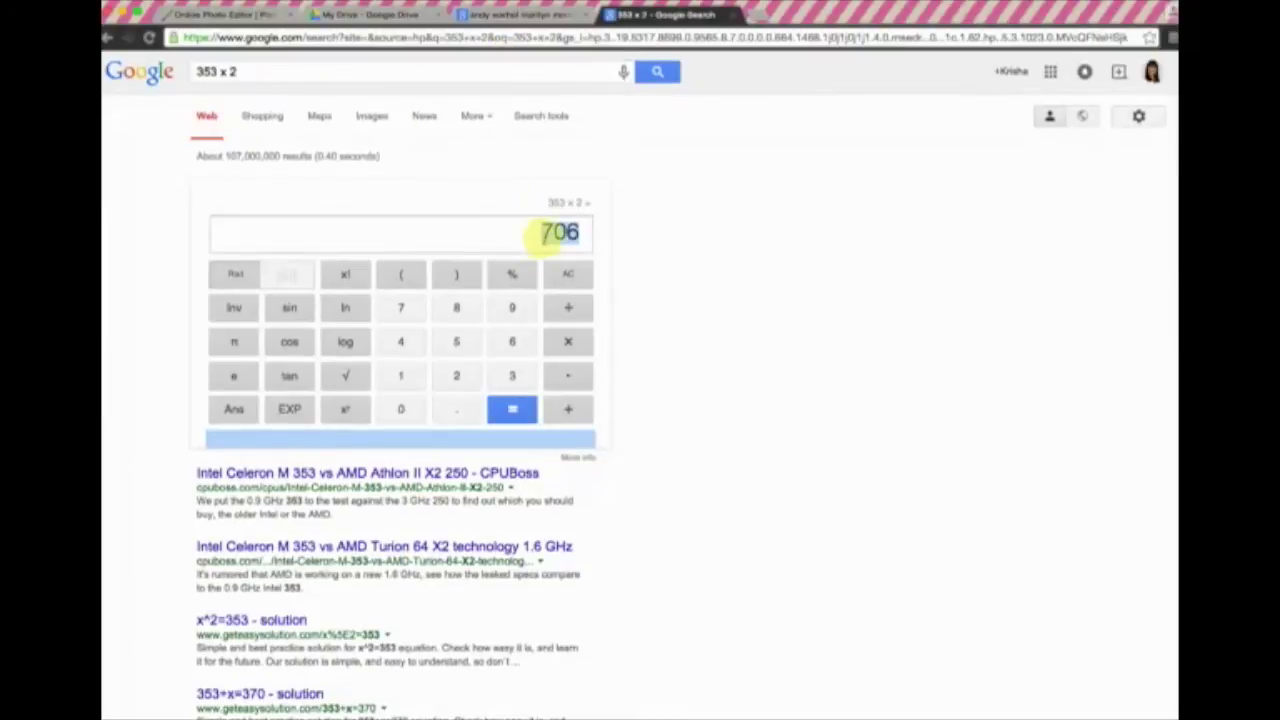
{"action": "left_click_drag", "start_coordinate": [543, 237], "coordinate": [591, 229]}
{"action": "type", "text": "393"}
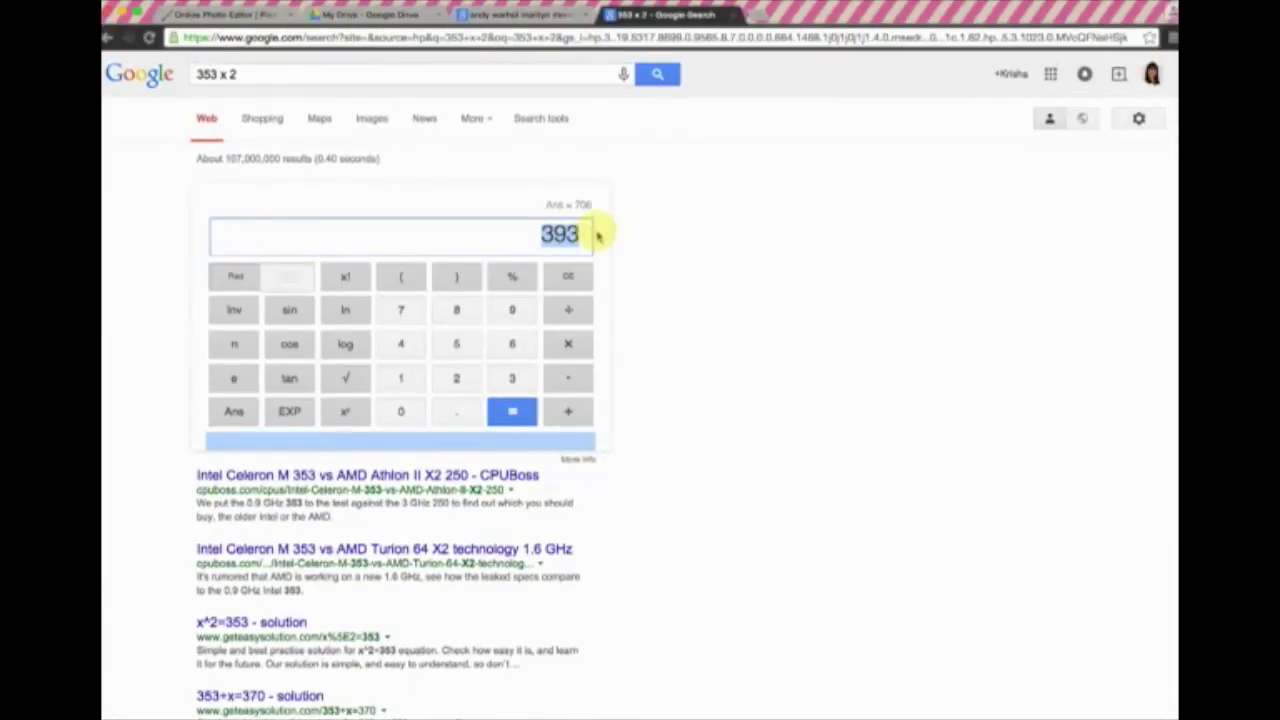
{"action": "left_click", "coordinate": [568, 343]}
{"action": "left_click", "coordinate": [456, 378]}
{"action": "left_click", "coordinate": [528, 420]}
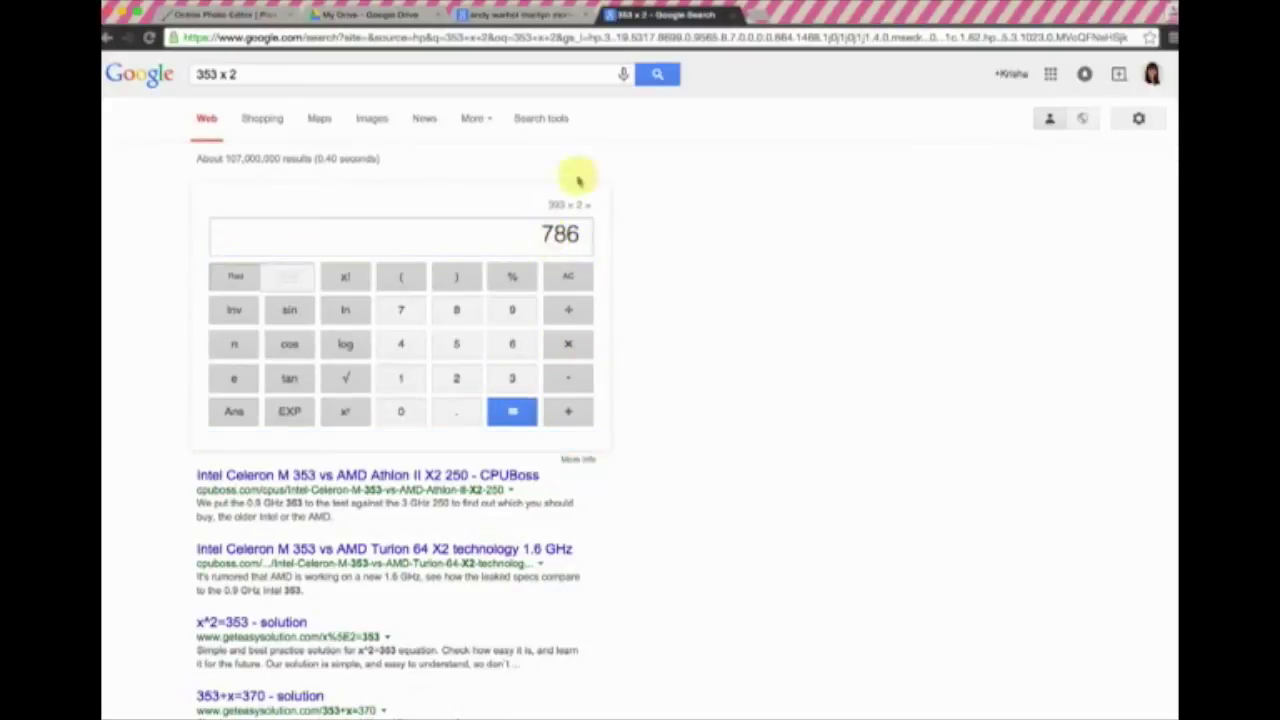
Return to Pixlr Editor and set the canvas height to 786 pixels.
{"action": "left_click", "coordinate": [229, 15]}
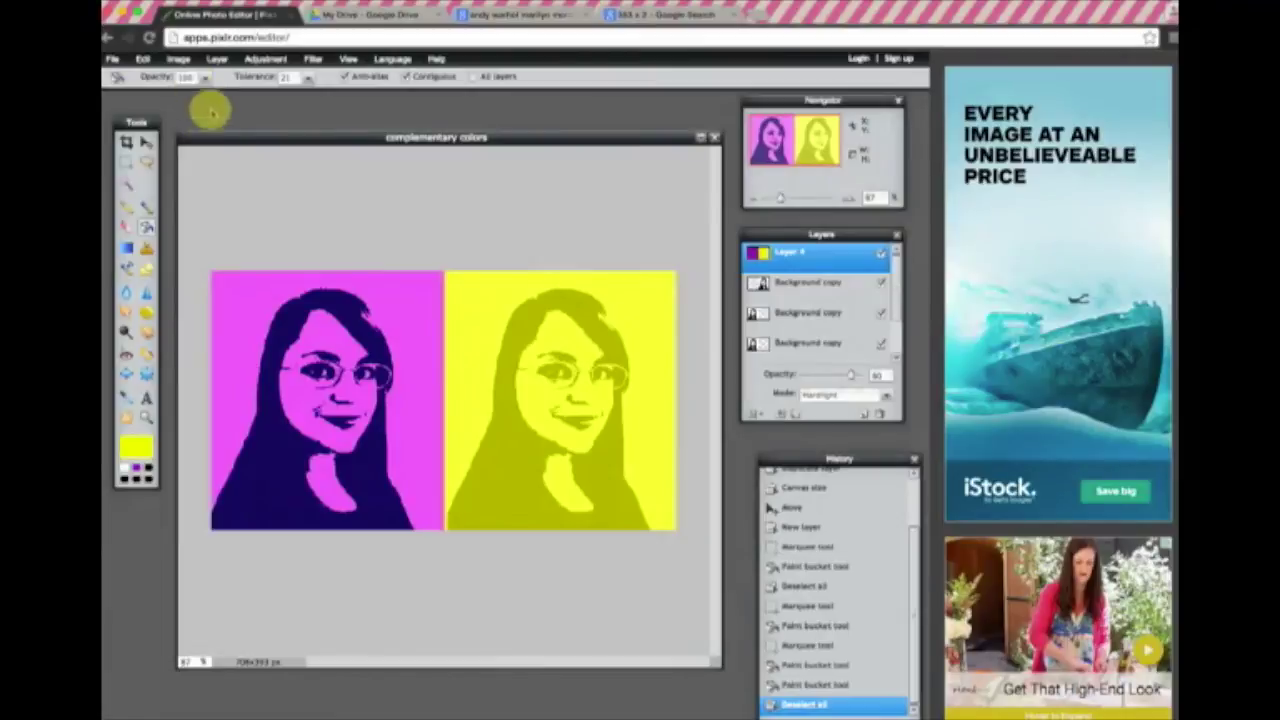
{"action": "left_click", "coordinate": [177, 59]}
{"action": "left_click", "coordinate": [184, 86]}
{"action": "left_click_drag", "start_coordinate": [660, 323], "coordinate": [625, 321]}
{"action": "type", "text": "786"}
{"action": "left_click", "coordinate": [787, 299]}
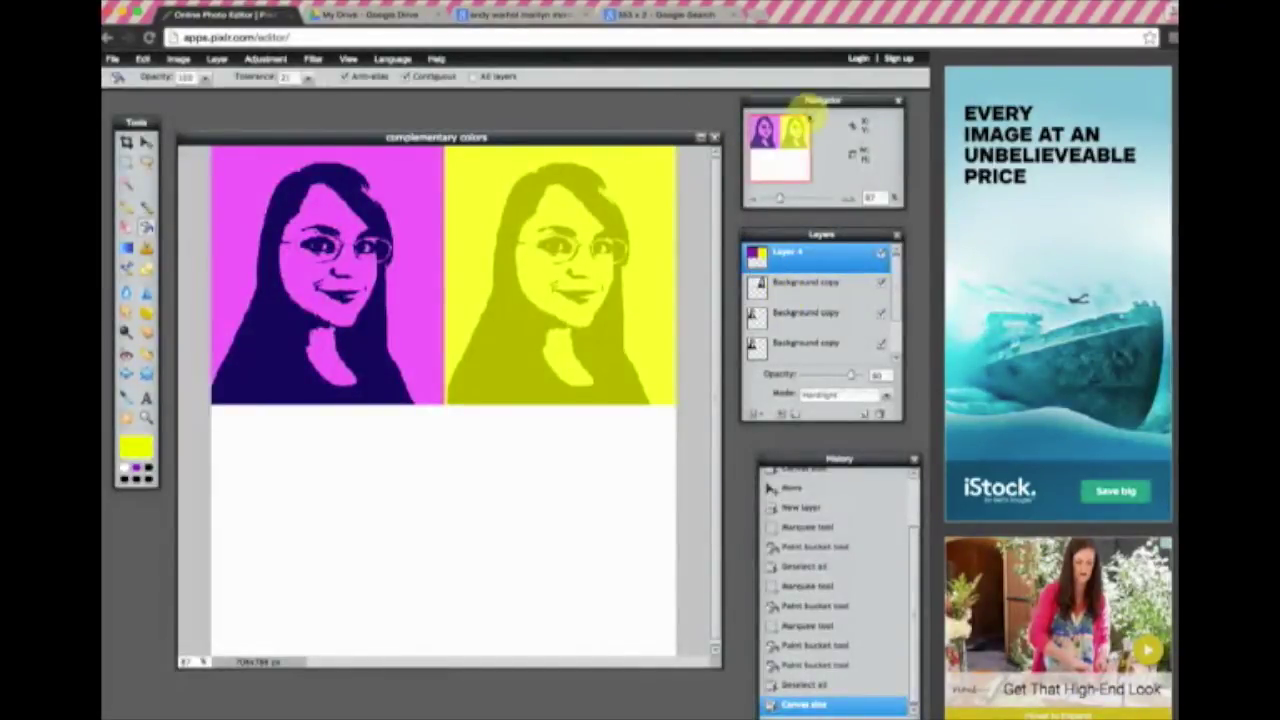
Zoom out to fit the whole canvas in view and enlarge the layer list to show every layer.
{"action": "left_click_drag", "start_coordinate": [800, 98], "coordinate": [814, 103]}
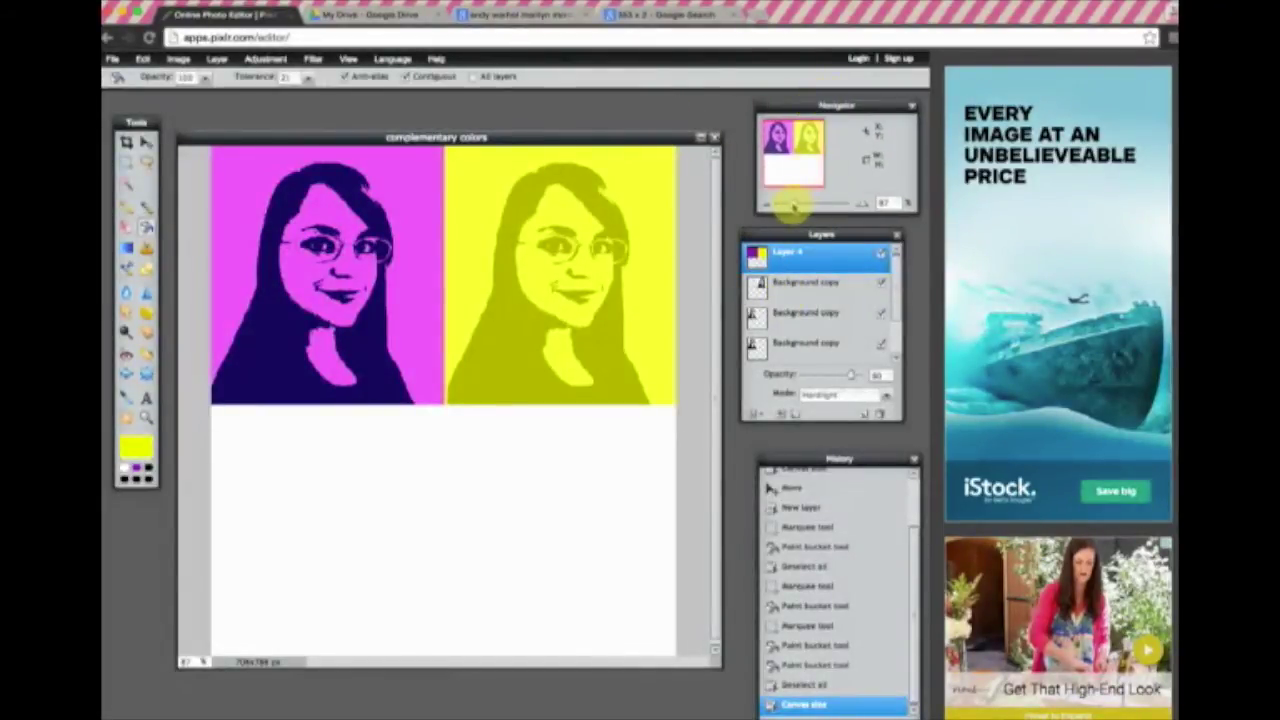
{"action": "left_click_drag", "start_coordinate": [795, 205], "coordinate": [790, 205]}
{"action": "left_click_drag", "start_coordinate": [586, 137], "coordinate": [580, 109]}
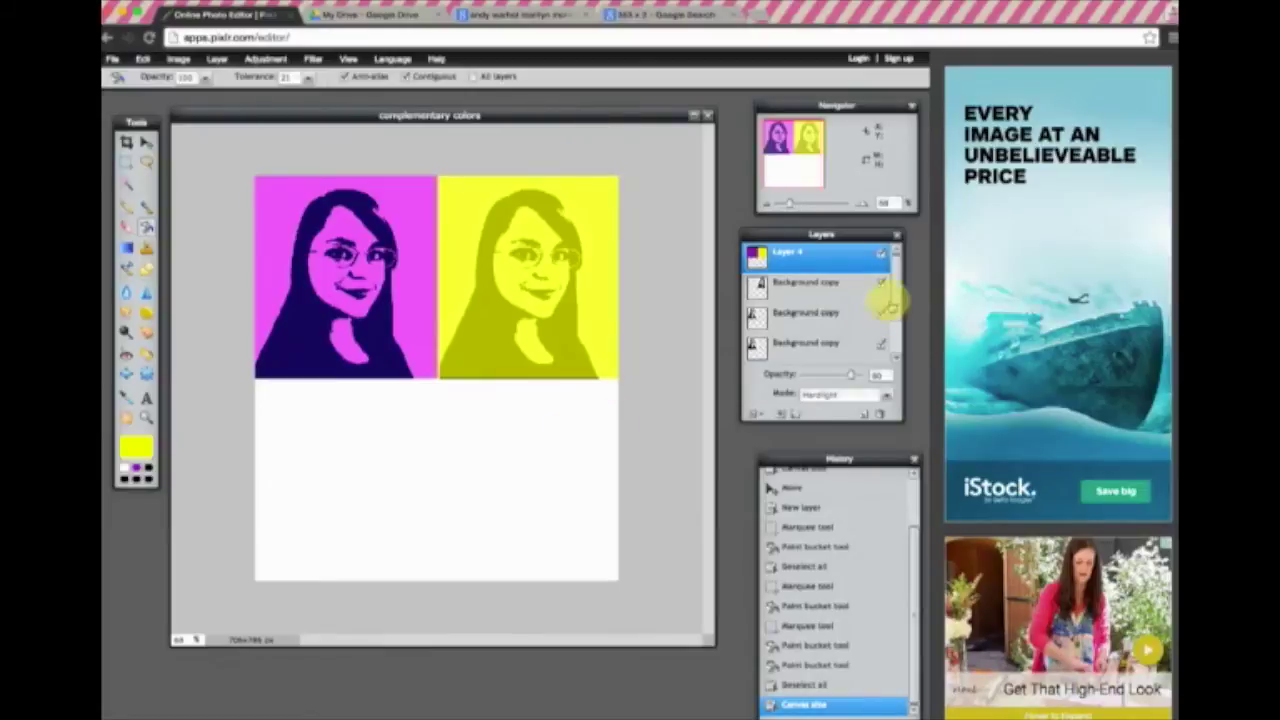
{"action": "left_click_drag", "start_coordinate": [897, 417], "coordinate": [875, 468]}
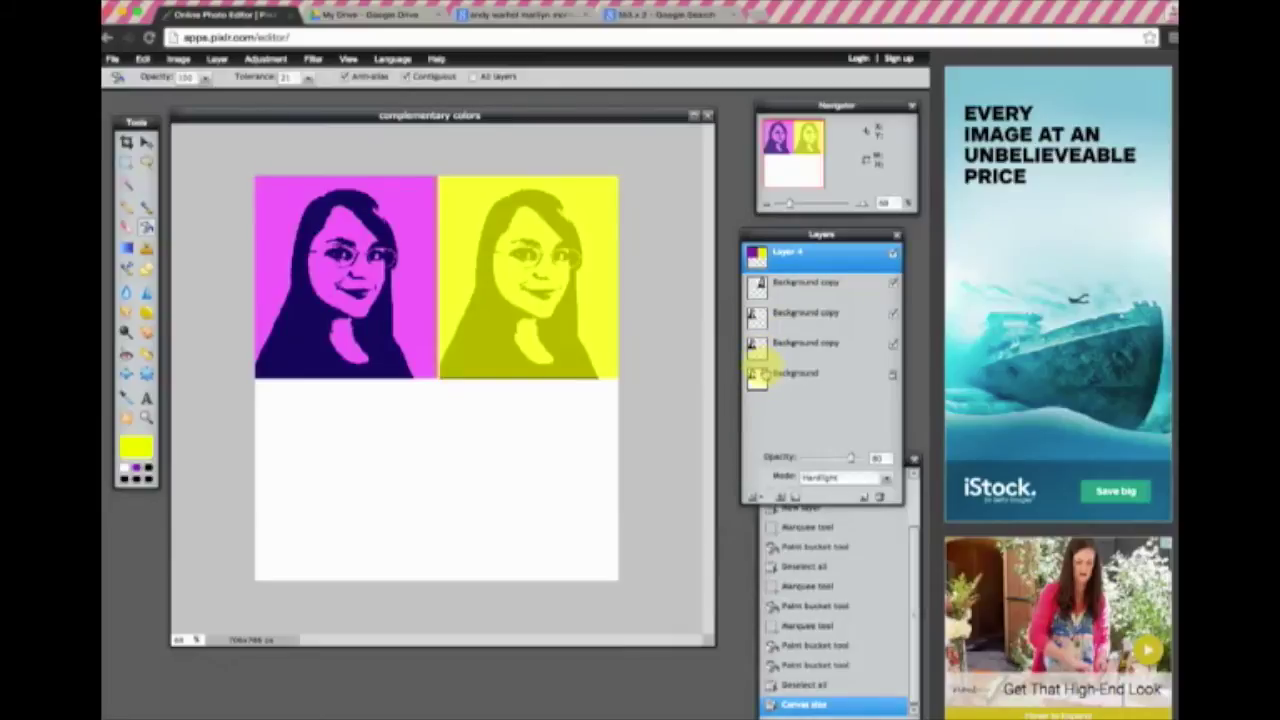
Move the two extra portrait copies stacked over the purple portrait into the lower-left and lower-right quarters of the canvas.
{"action": "left_click", "coordinate": [757, 286]}
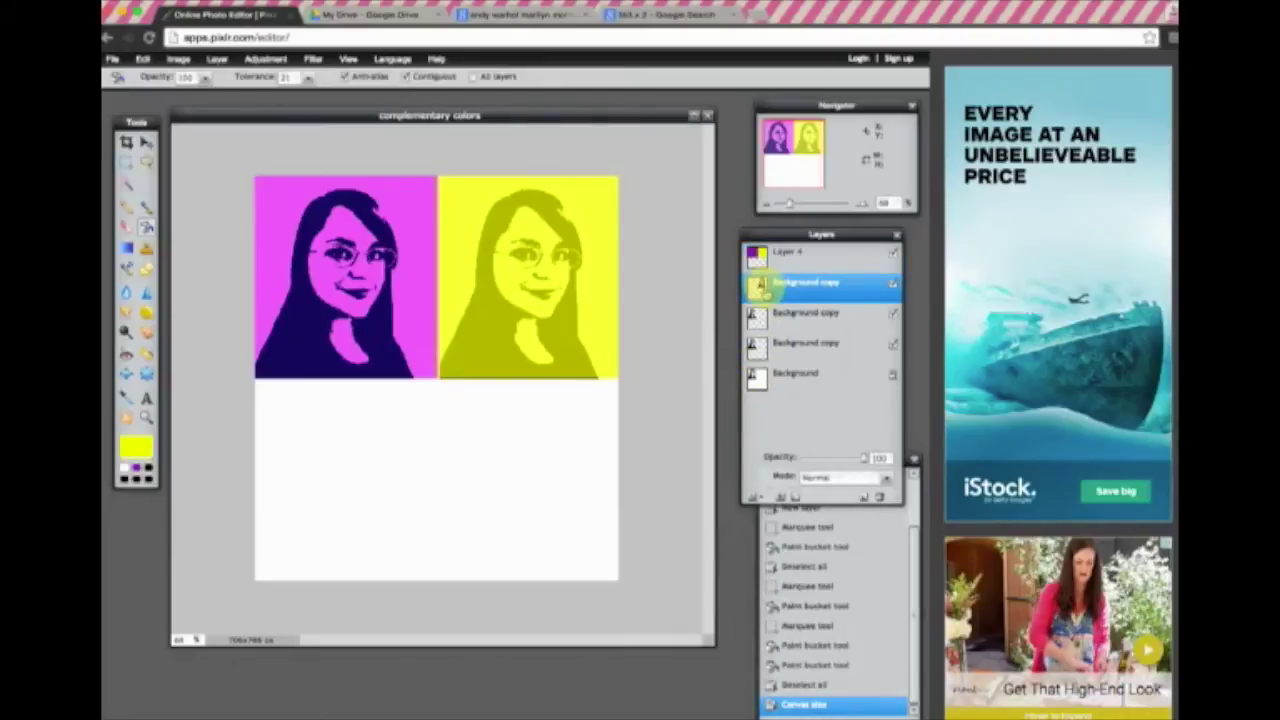
{"action": "left_click_drag", "start_coordinate": [760, 287], "coordinate": [757, 347]}
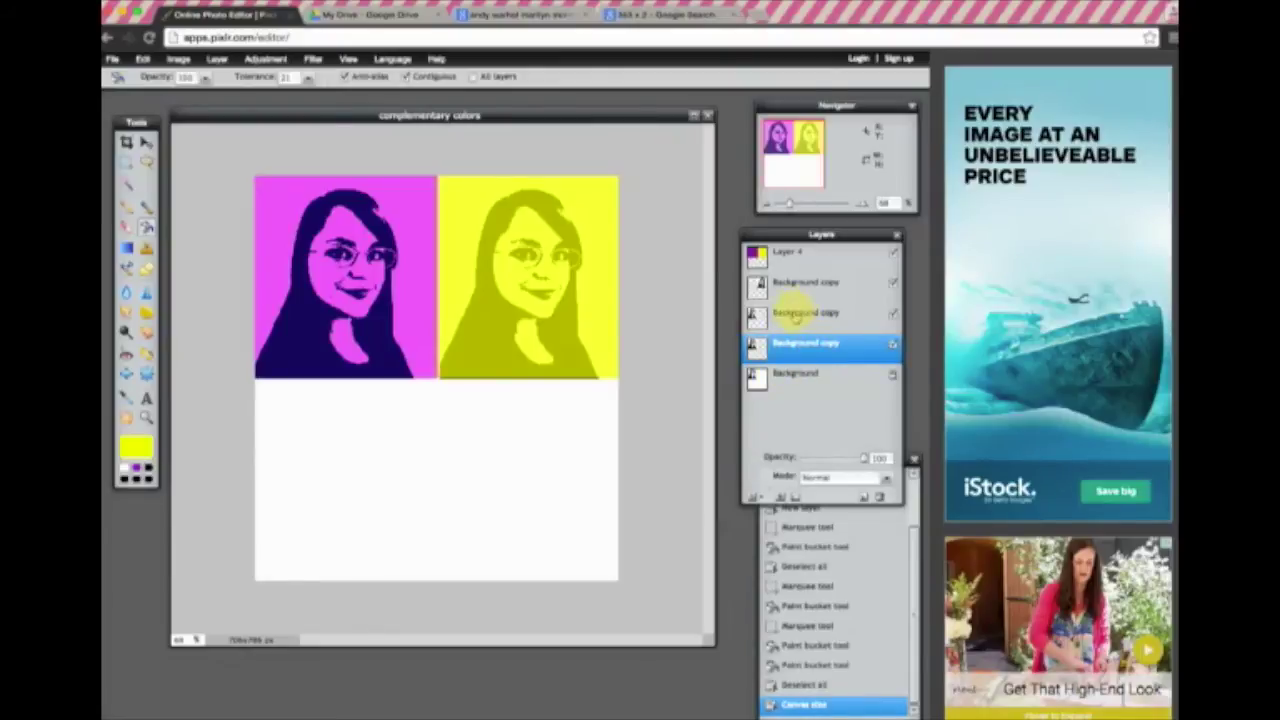
{"action": "mouse_move", "coordinate": [790, 229]}
{"action": "left_mouse_down"}
{"action": "mouse_move", "coordinate": [784, 253]}
{"action": "mouse_move", "coordinate": [788, 234]}
{"action": "left_mouse_up"}
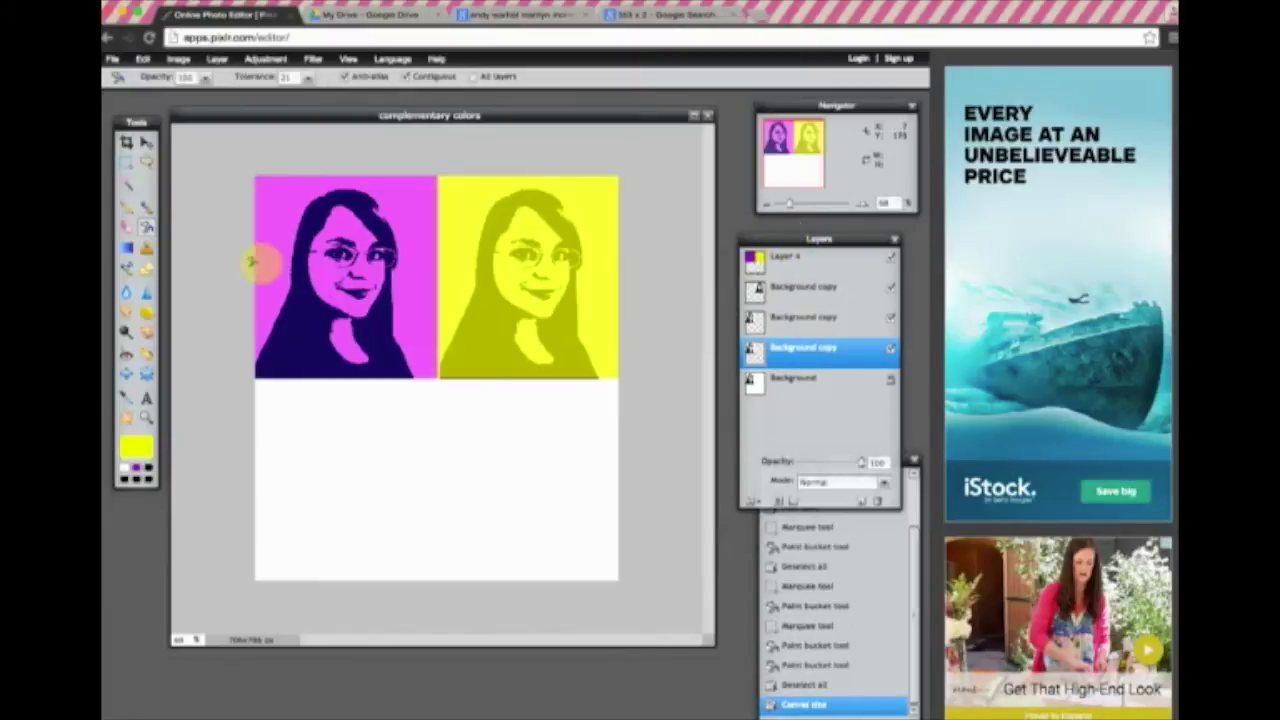
{"action": "left_click", "coordinate": [146, 143]}
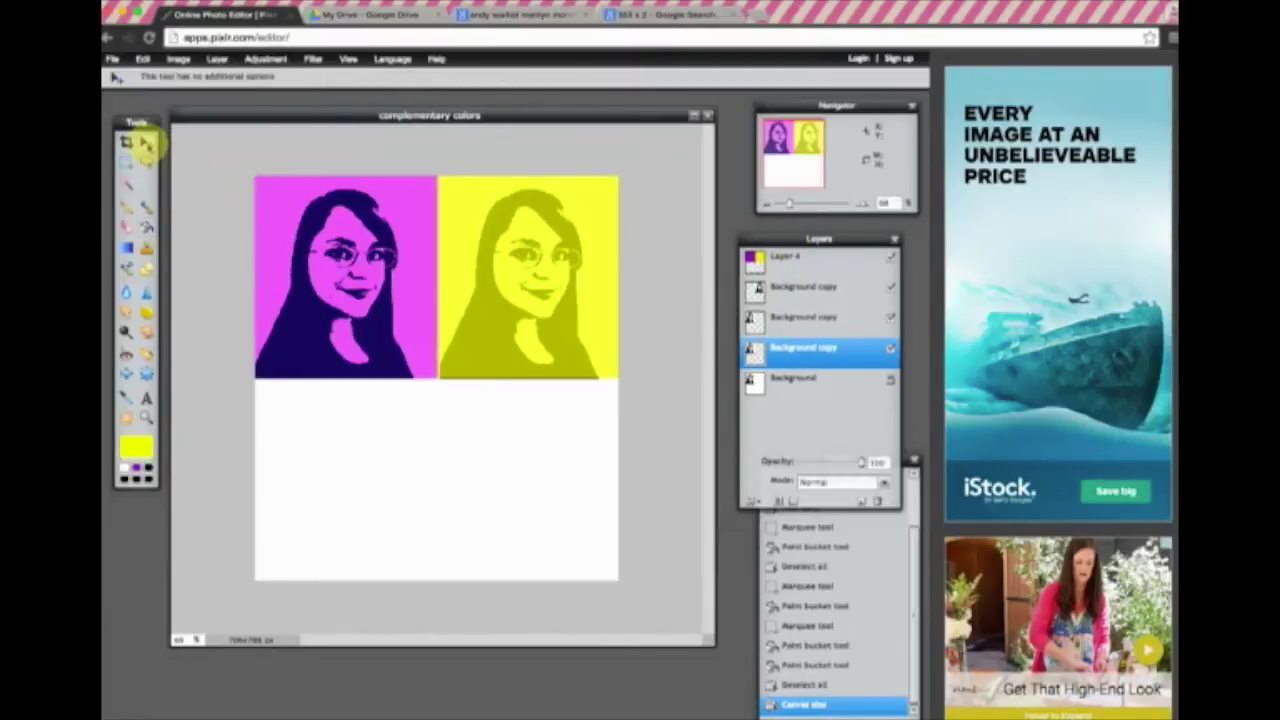
{"action": "left_click_drag", "start_coordinate": [360, 300], "coordinate": [352, 497]}
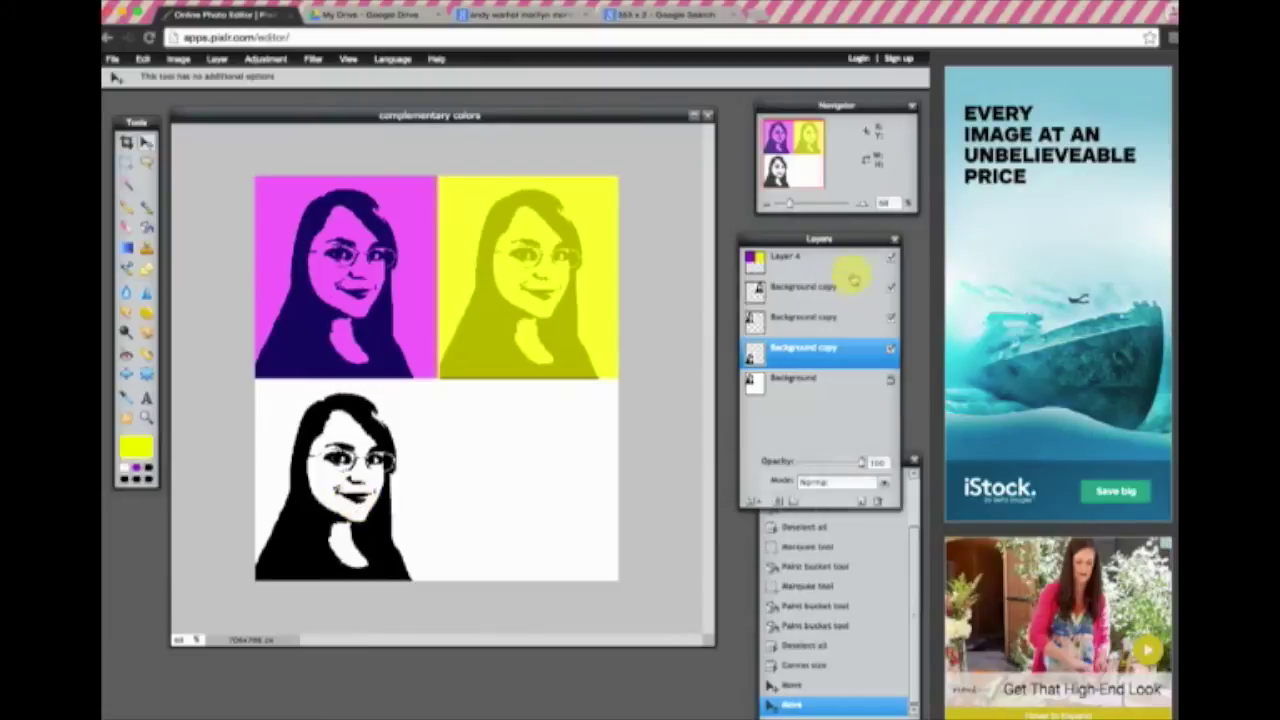
{"action": "left_click", "coordinate": [808, 320]}
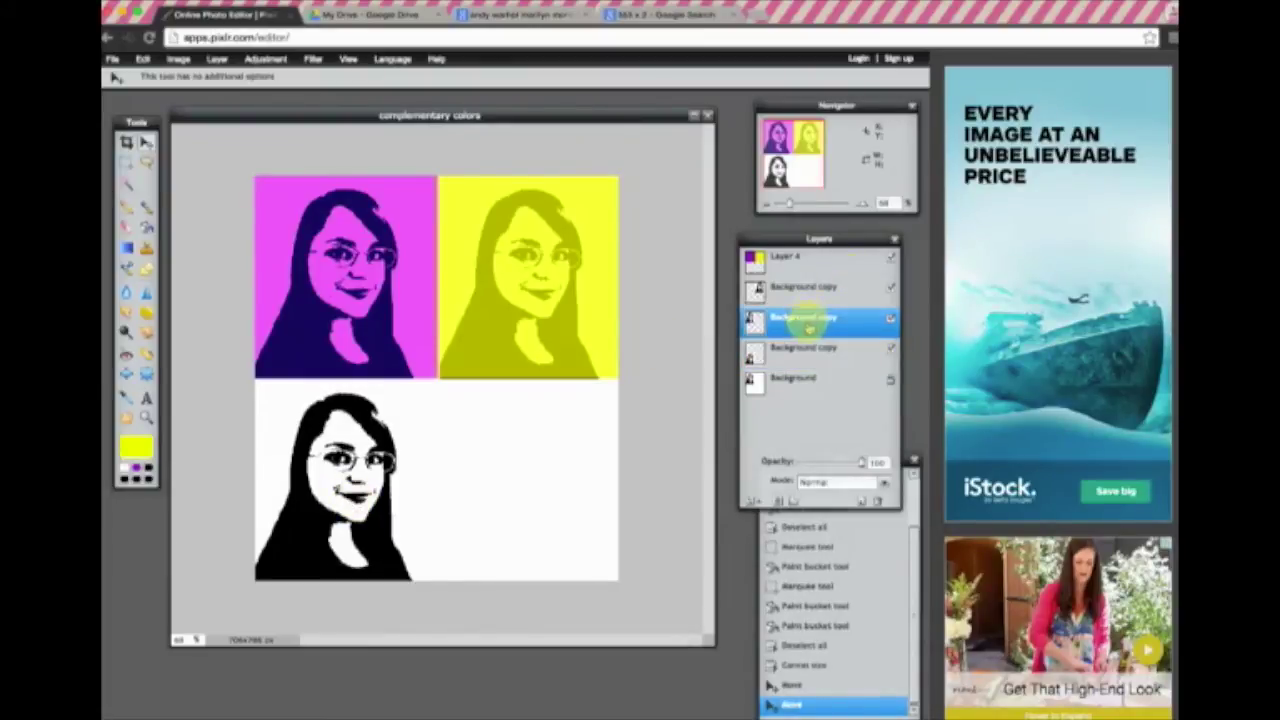
{"action": "left_click_drag", "start_coordinate": [304, 457], "coordinate": [488, 460]}
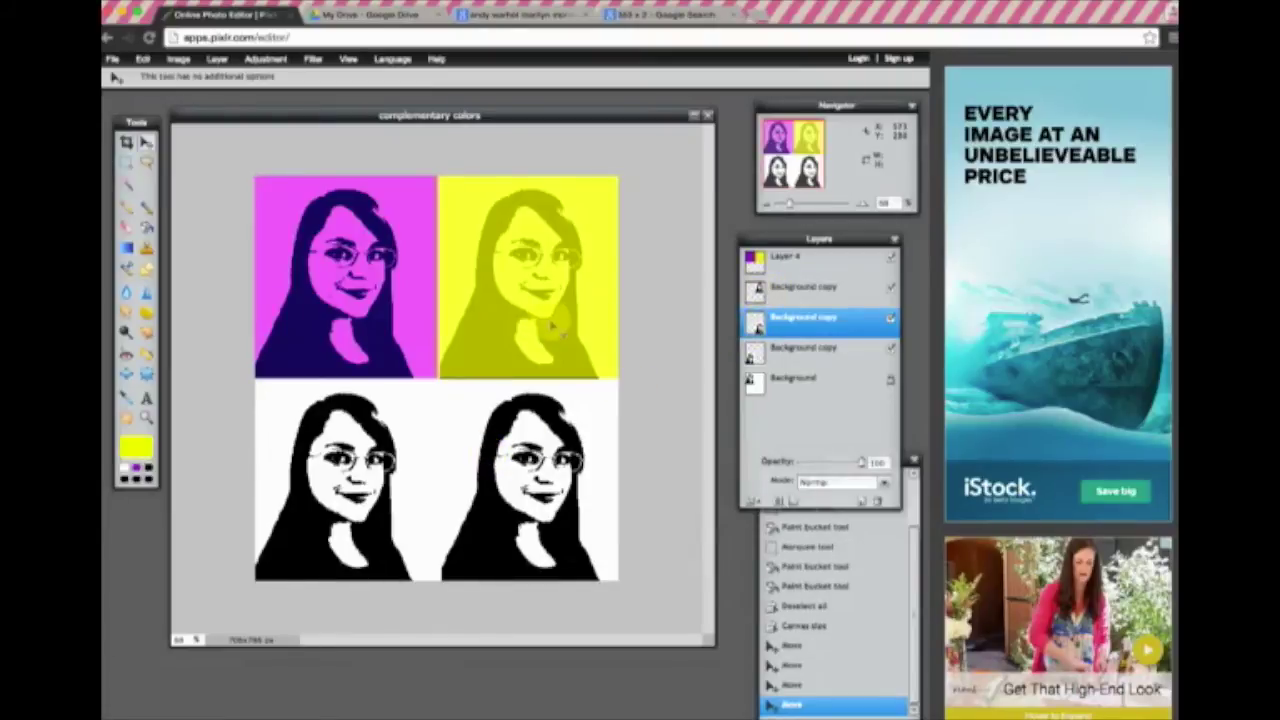
On Layer 4, make a rectangular marquee selection around the lower-left quarter of the canvas.
{"action": "left_click", "coordinate": [798, 258]}
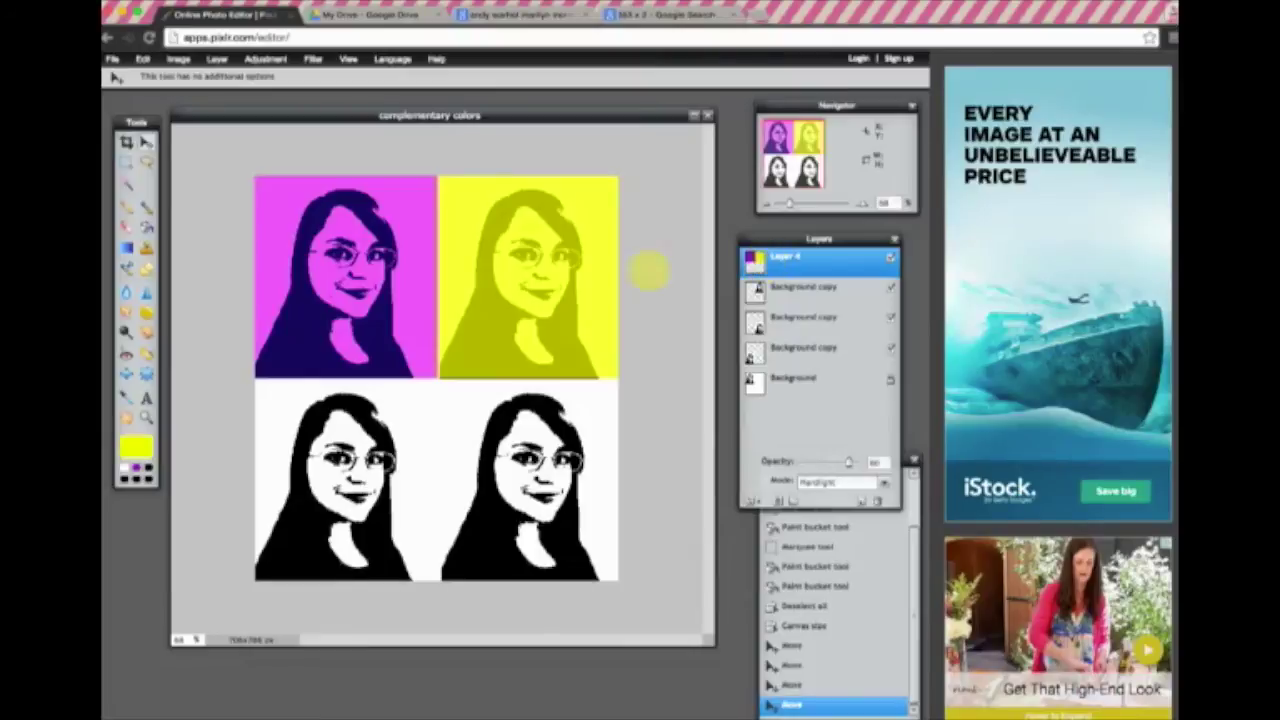
{"action": "left_click", "coordinate": [126, 164]}
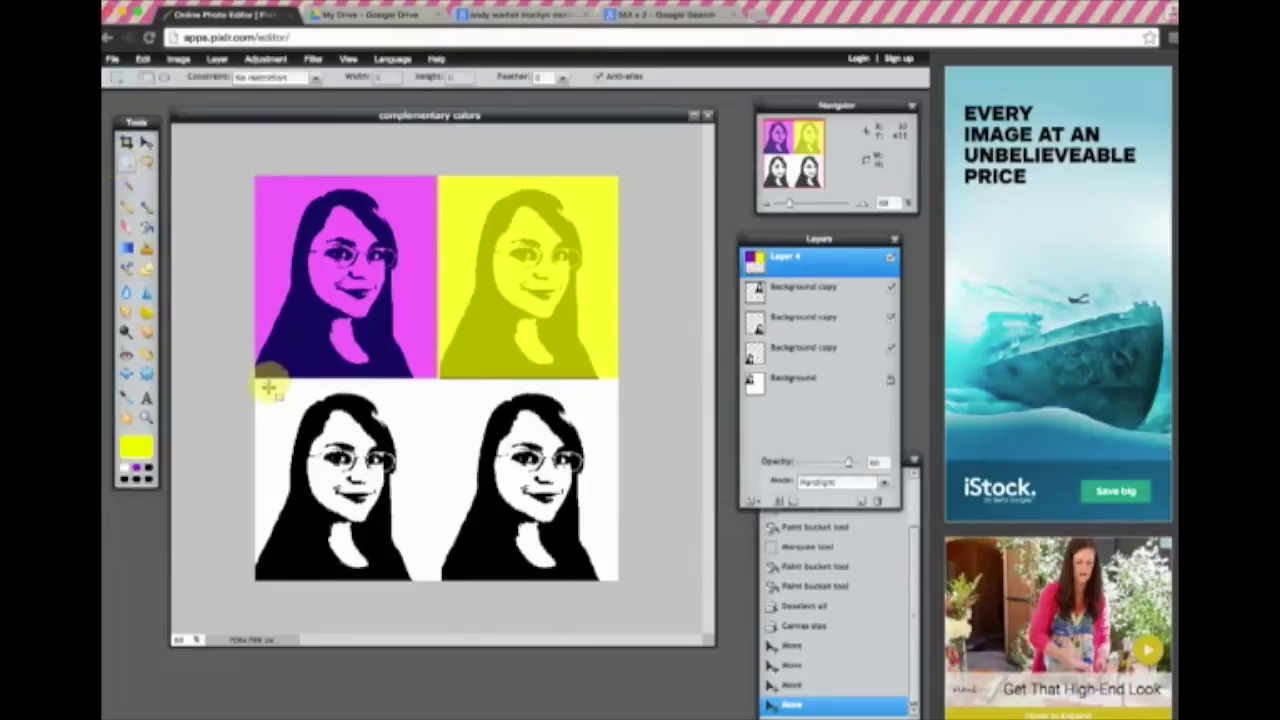
{"action": "left_click_drag", "start_coordinate": [247, 376], "coordinate": [440, 612]}
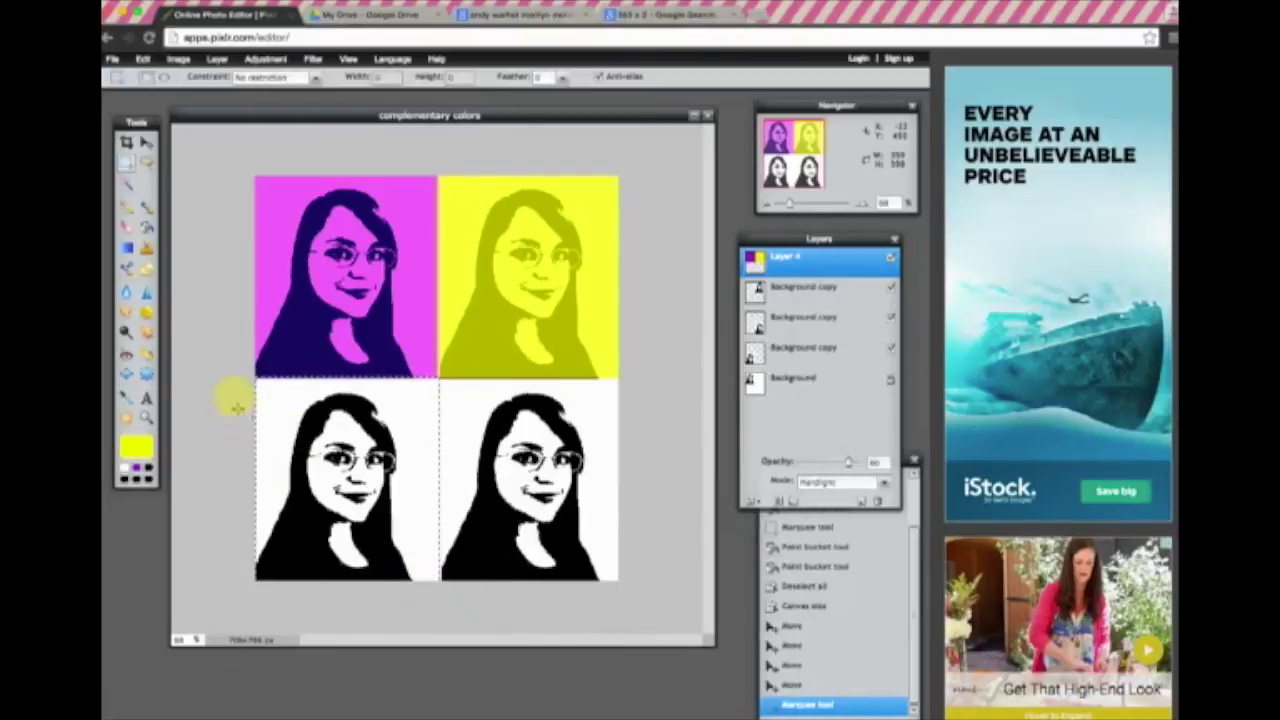
Set the main color to blue (hue 220, saturation 93, lightness 96) and fill the selected lower-left quarter with it.
{"action": "left_click", "coordinate": [139, 447]}
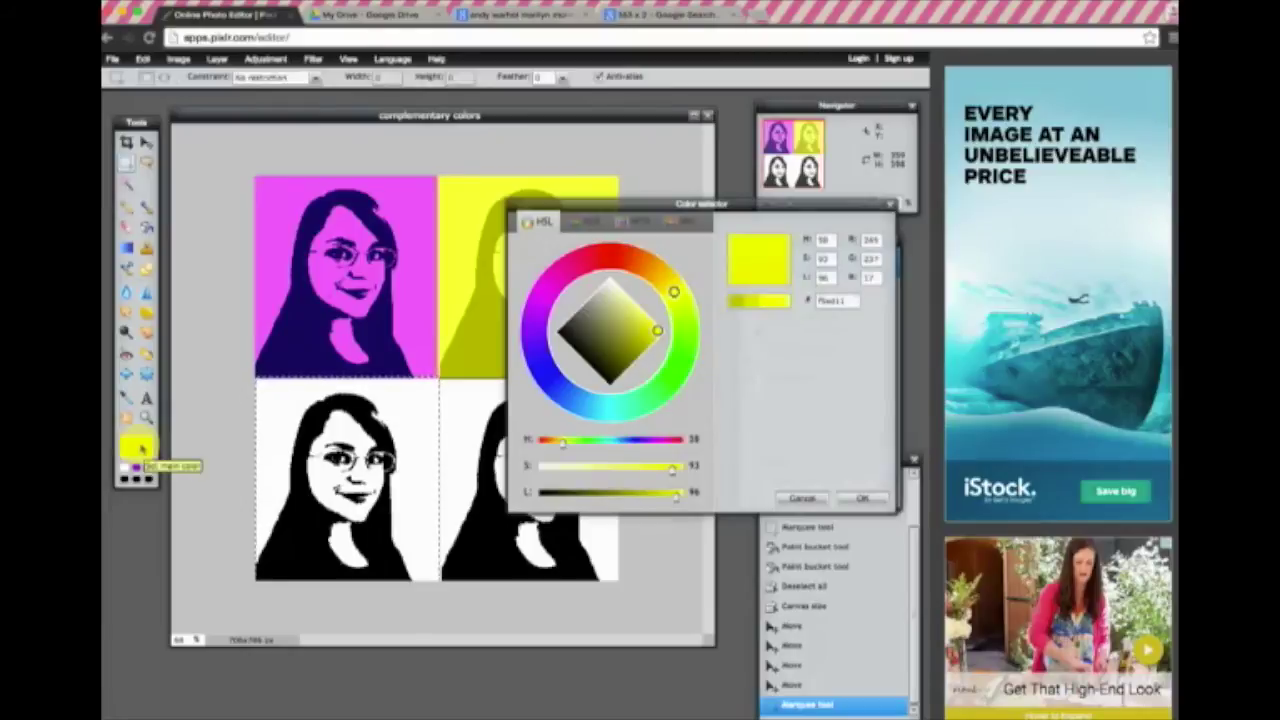
{"action": "left_click", "coordinate": [561, 390]}
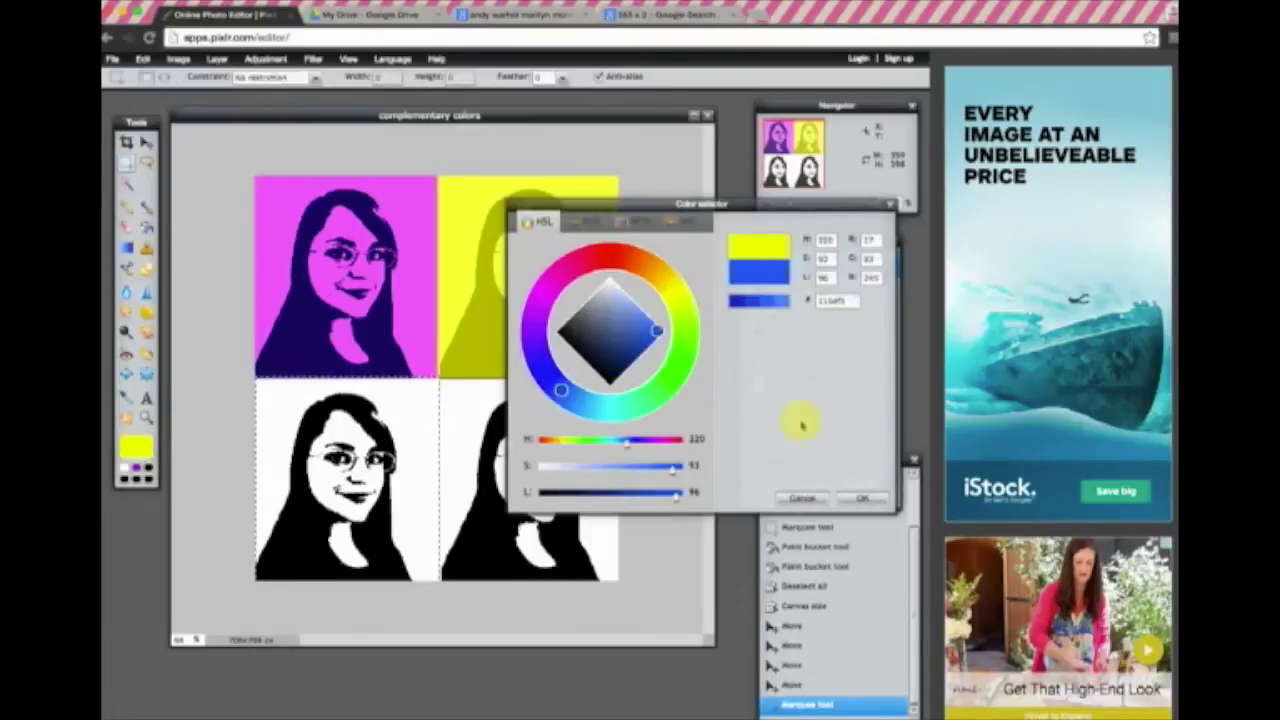
{"action": "left_click", "coordinate": [872, 499]}
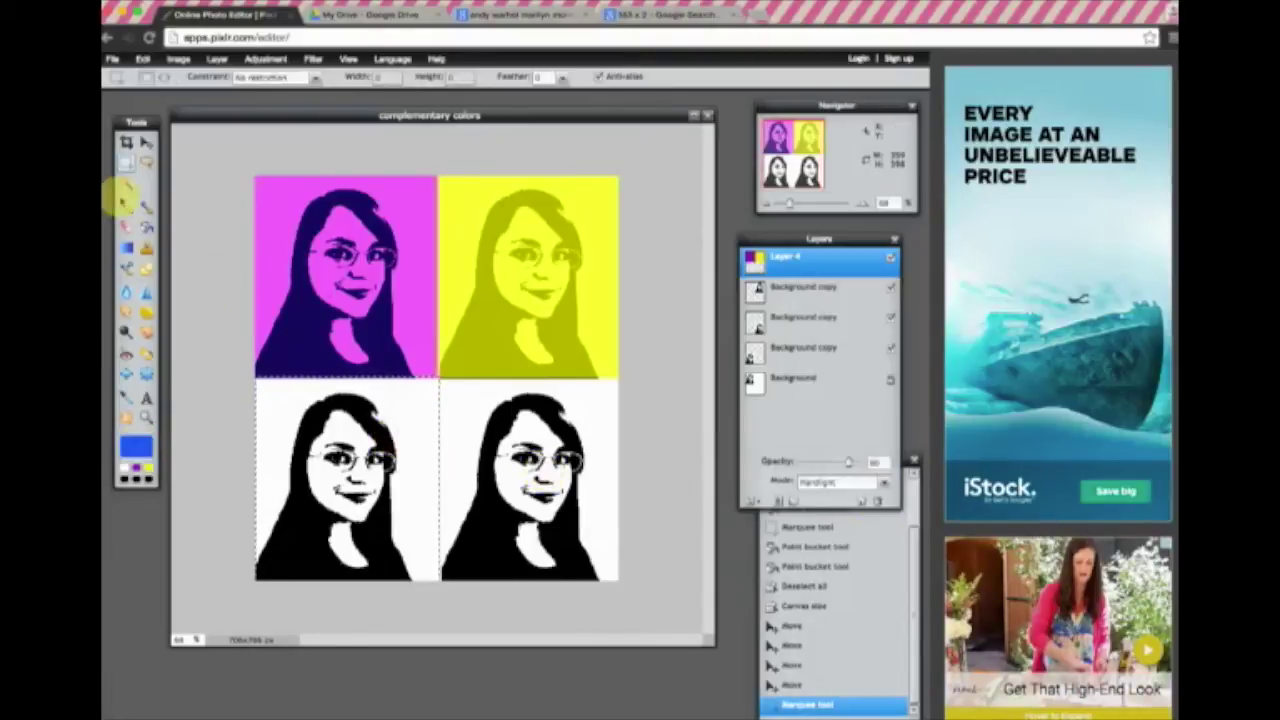
{"action": "left_click", "coordinate": [146, 228]}
{"action": "left_click", "coordinate": [269, 417]}
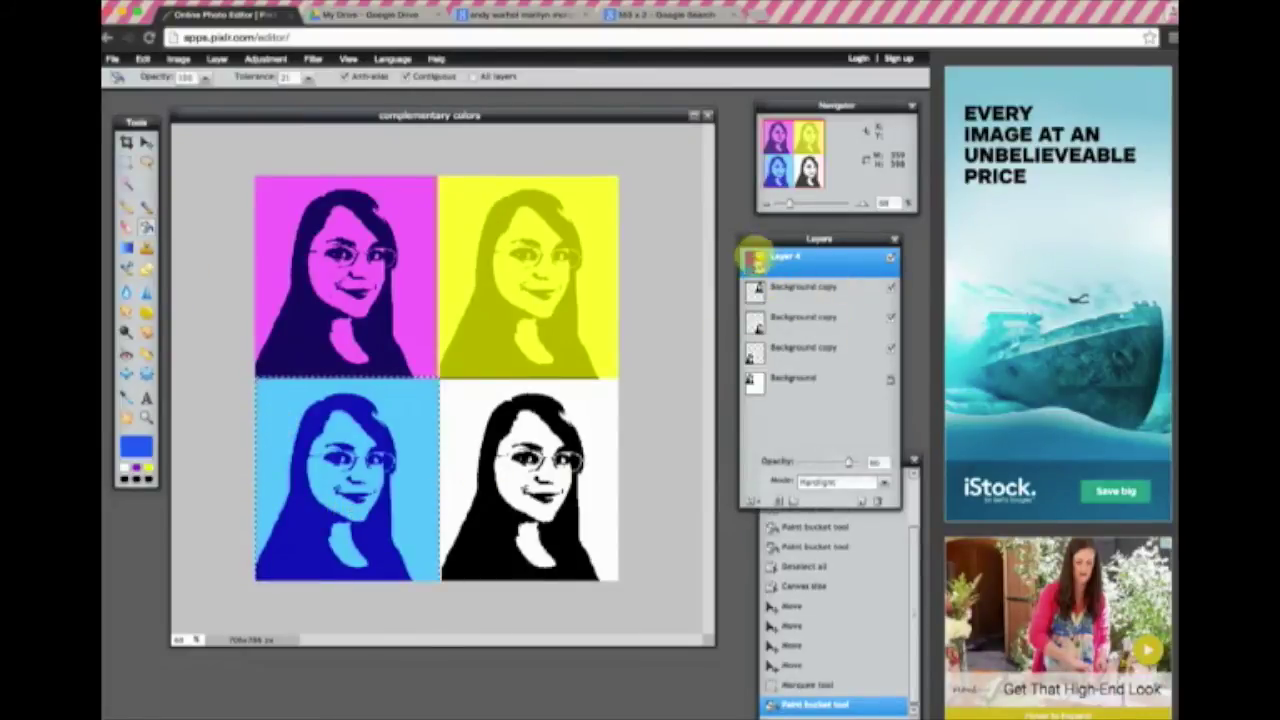
{"action": "key", "text": "Down"}
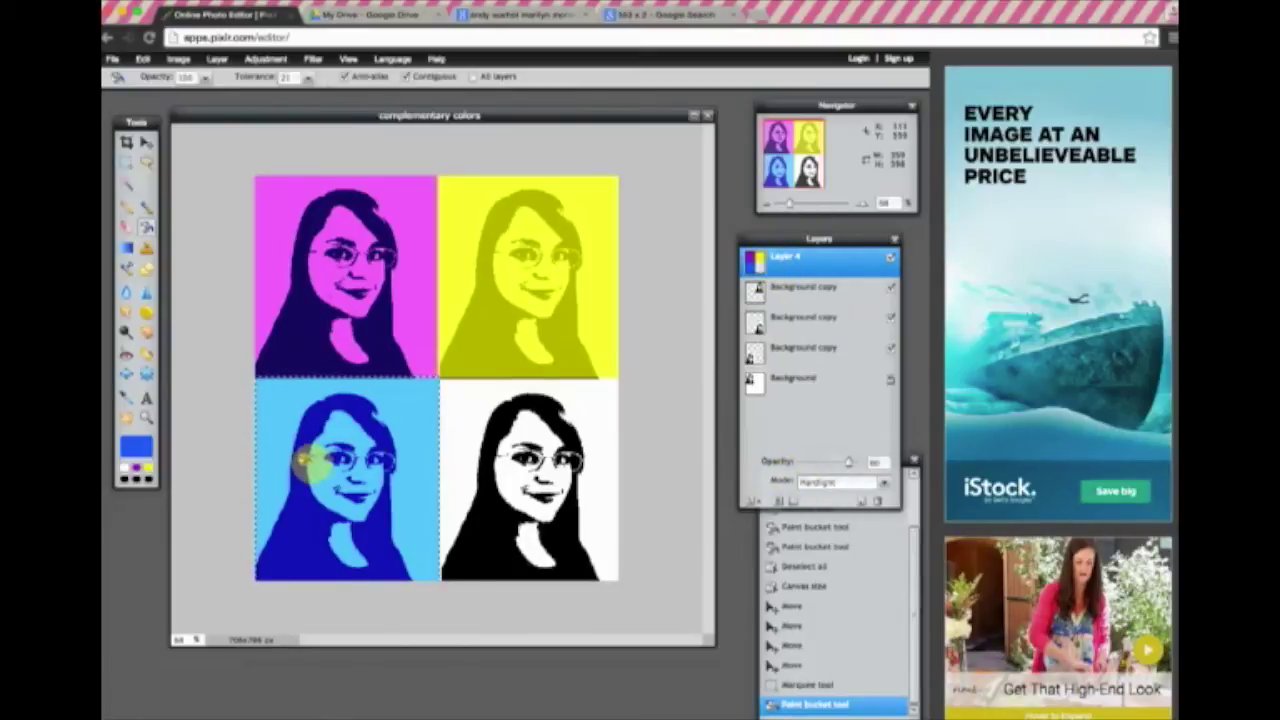
Replace the current selection with a rectangular marquee around the lower-right quarter of the canvas.
{"action": "left_click", "coordinate": [126, 162]}
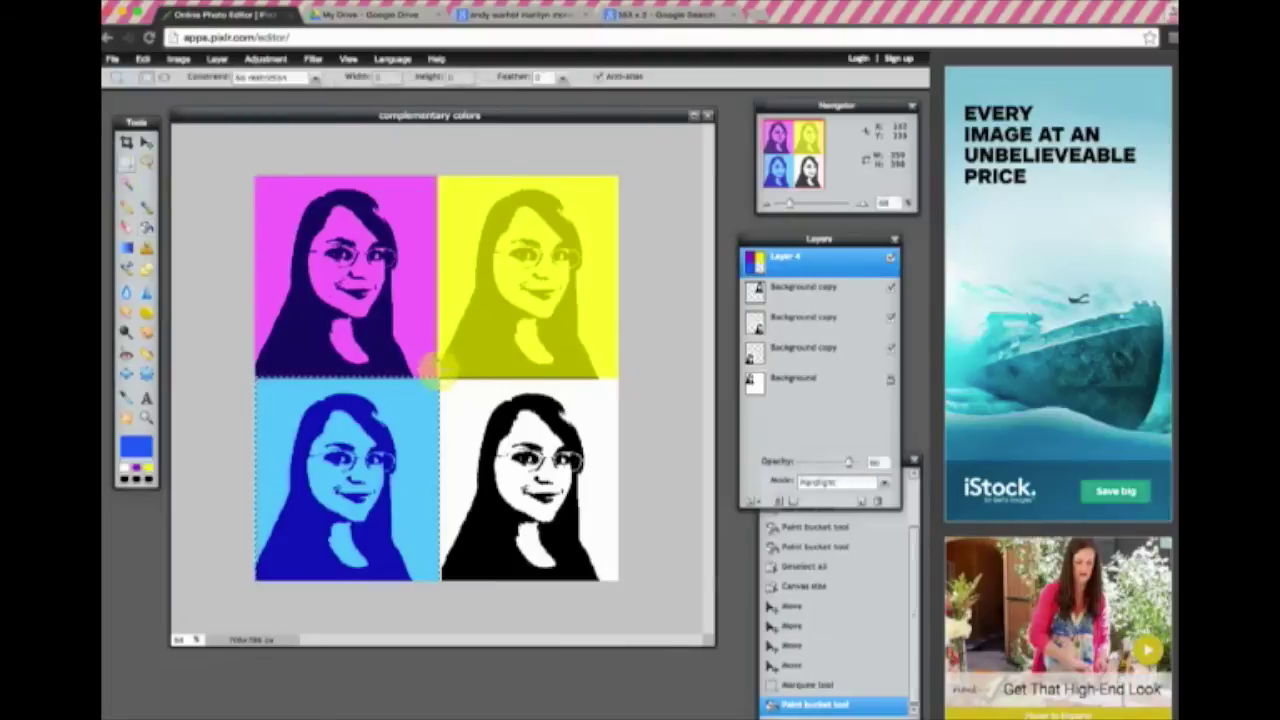
{"action": "left_click", "coordinate": [450, 385]}
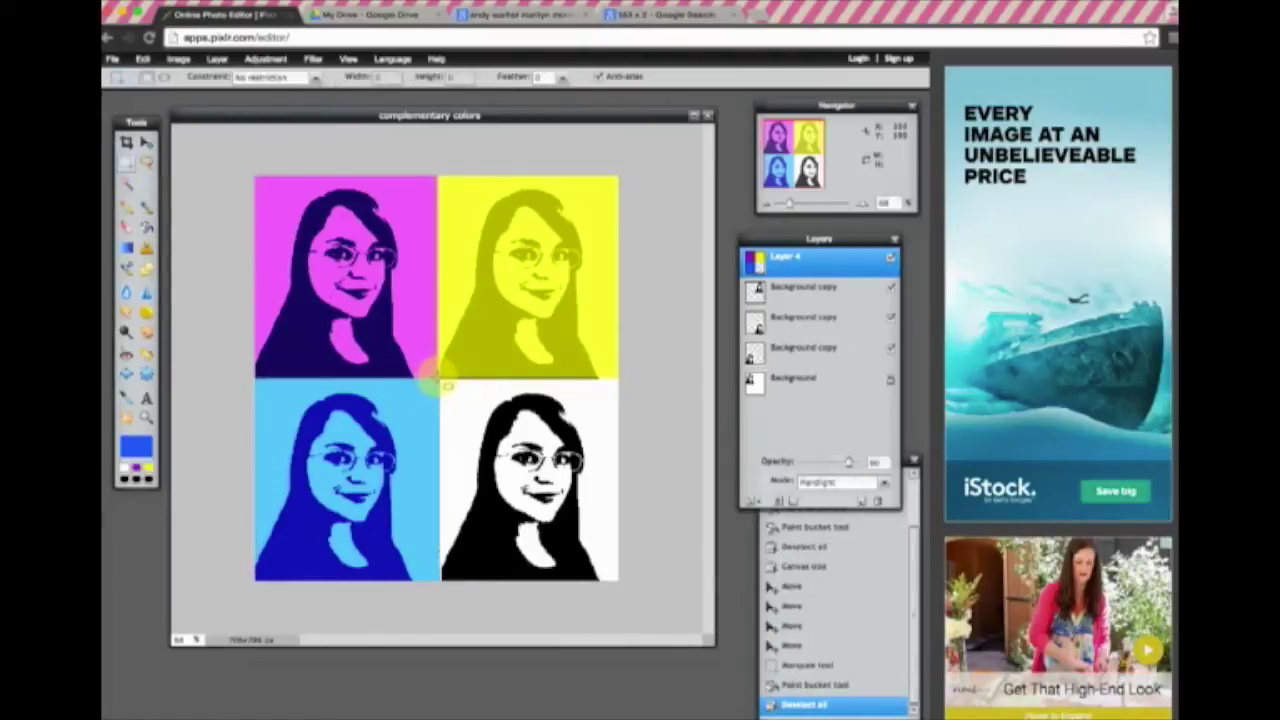
{"action": "left_click_drag", "start_coordinate": [442, 381], "coordinate": [662, 630]}
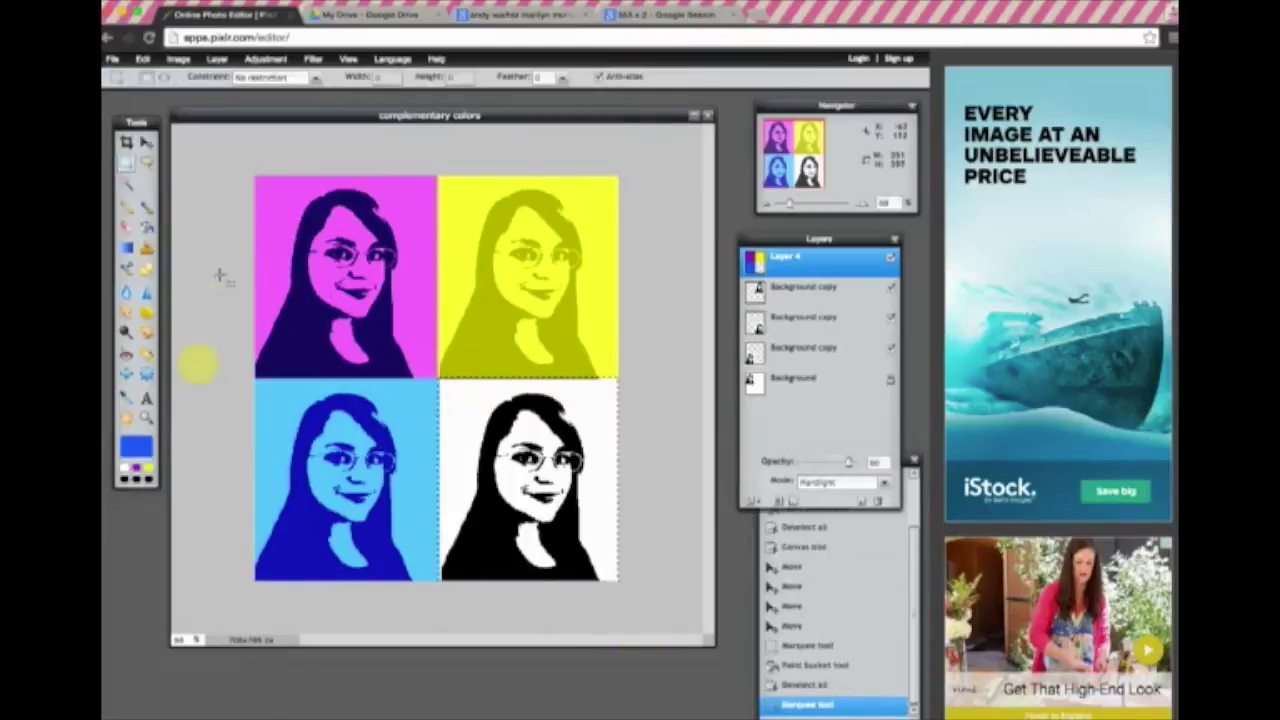
Set the main color to green (#11f524), fill the selected lower-right quarter with it, and deselect everything.
{"action": "left_click", "coordinate": [136, 446]}
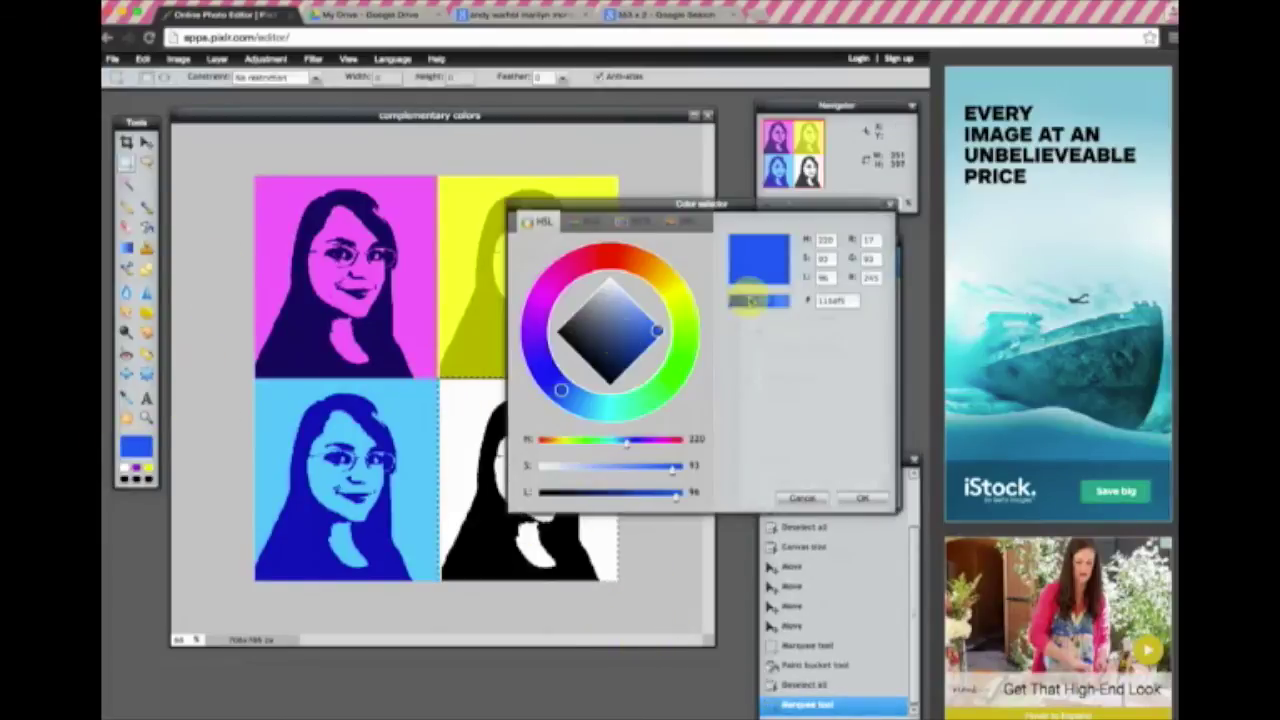
{"action": "left_click", "coordinate": [672, 377]}
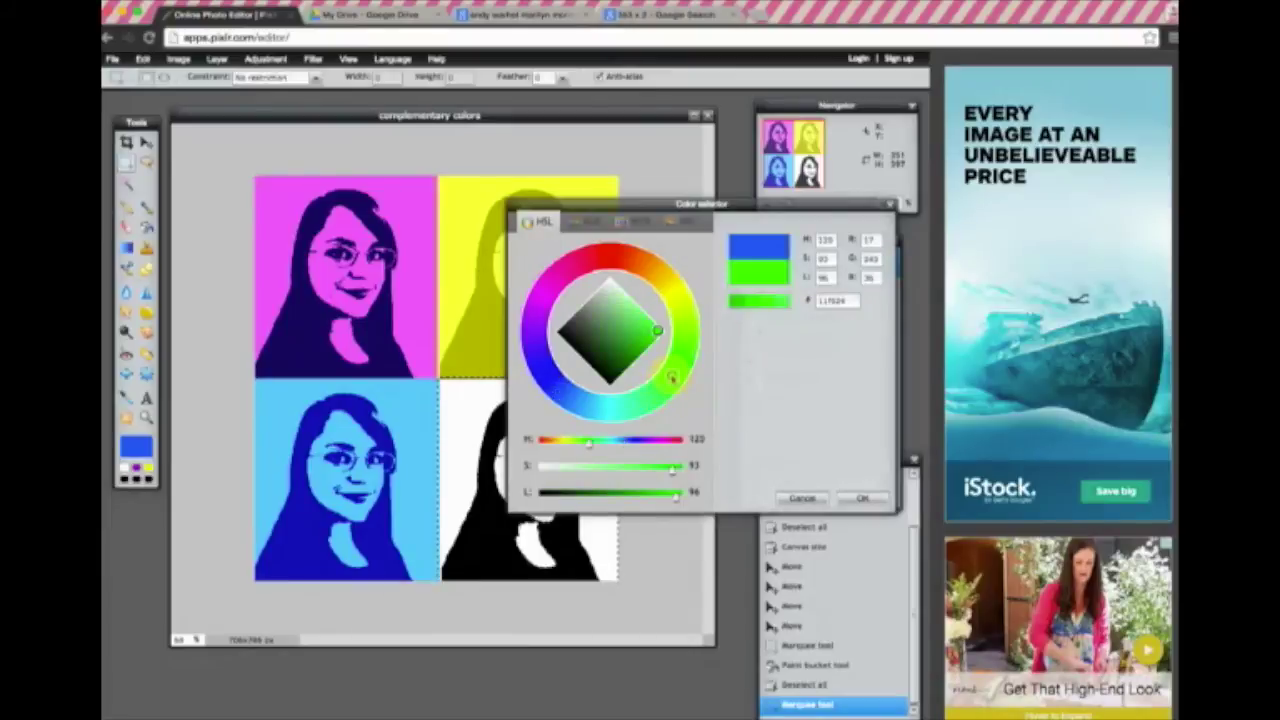
{"action": "left_click", "coordinate": [860, 498]}
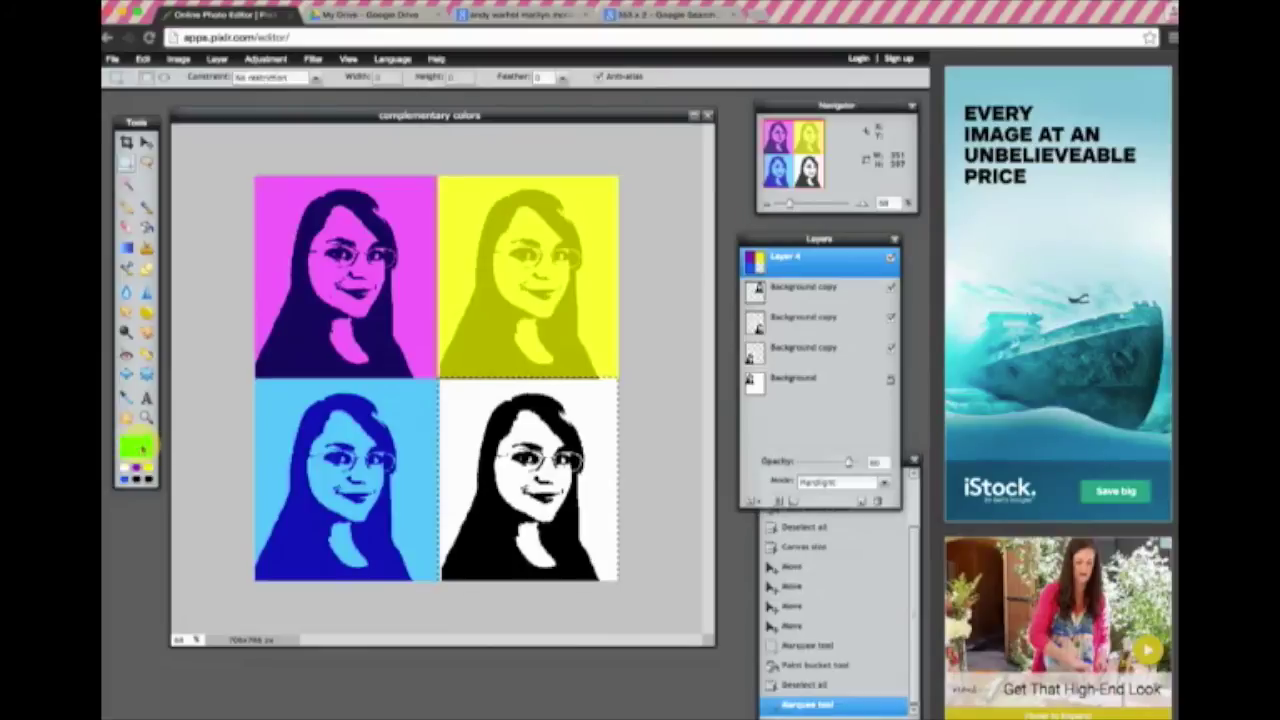
{"action": "left_click", "coordinate": [146, 227]}
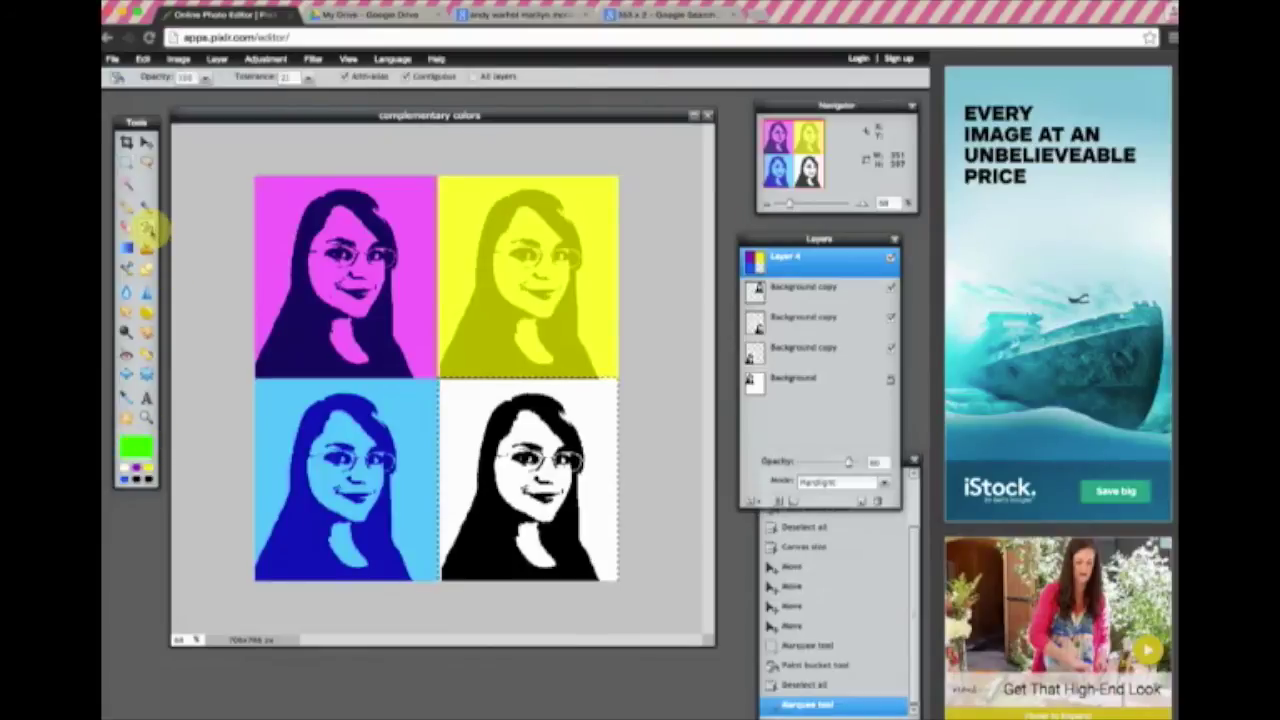
{"action": "left_click", "coordinate": [596, 401]}
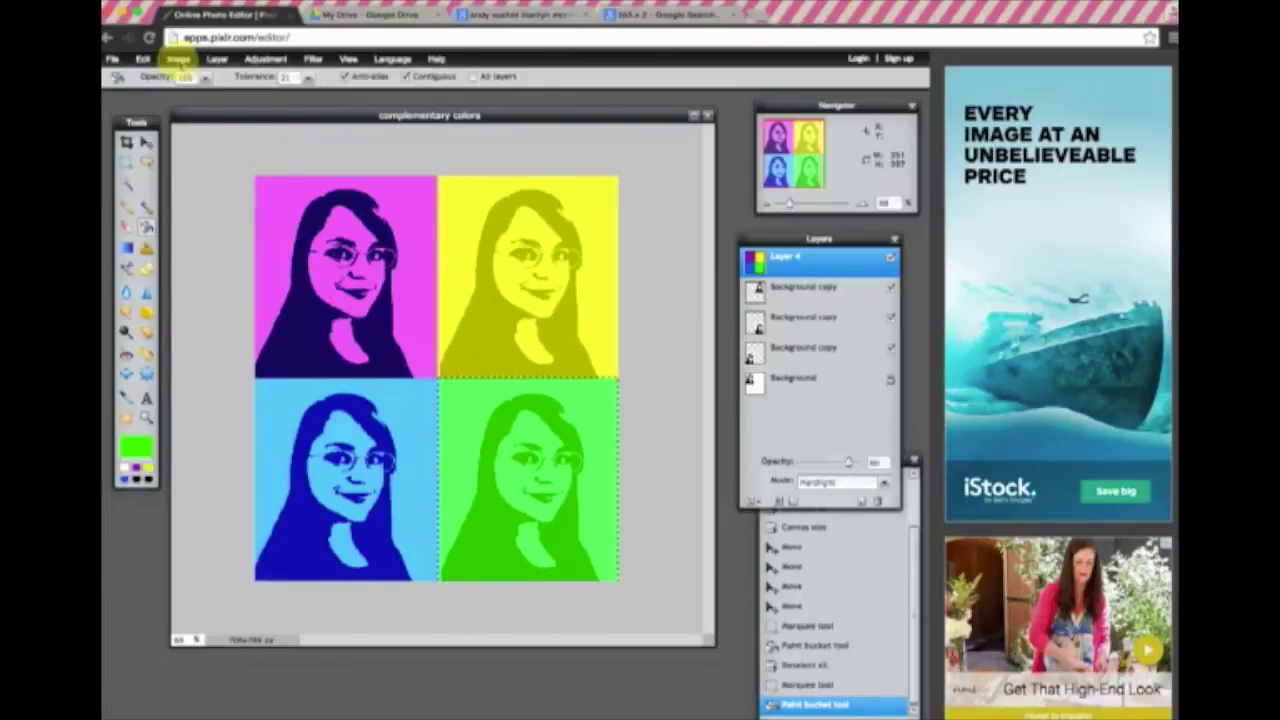
{"action": "left_click", "coordinate": [143, 58]}
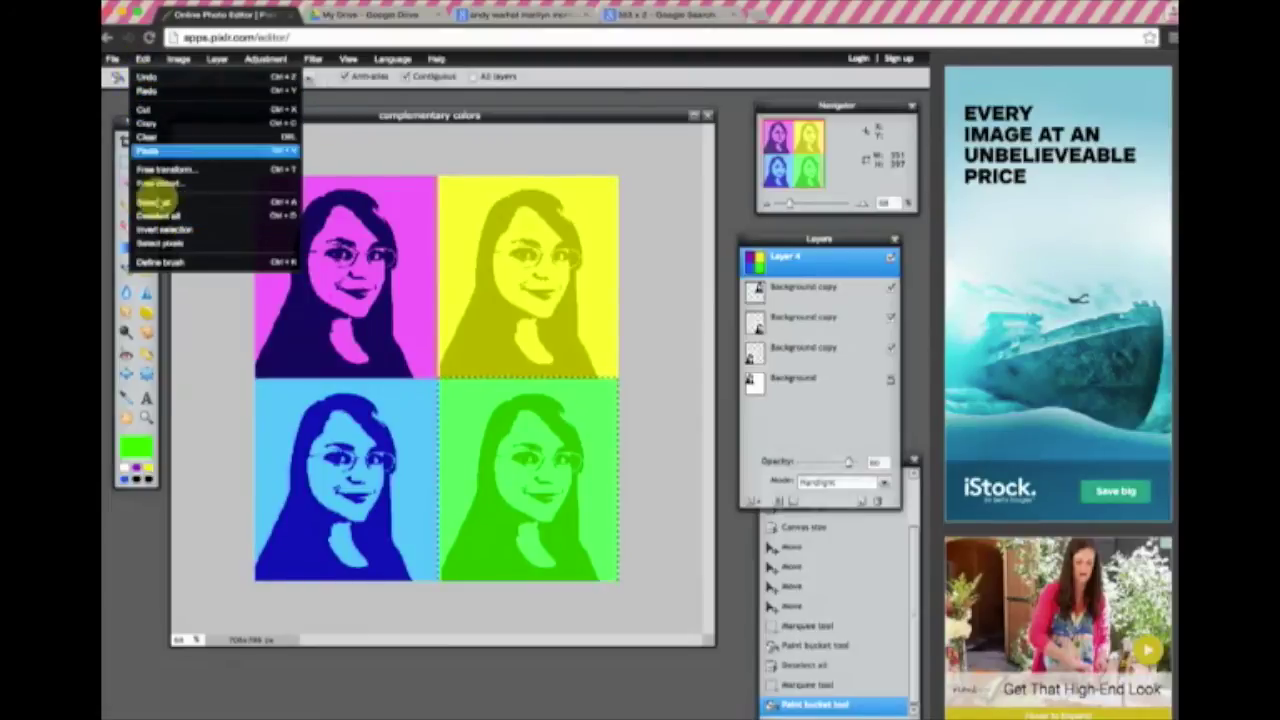
{"action": "left_click", "coordinate": [158, 215]}
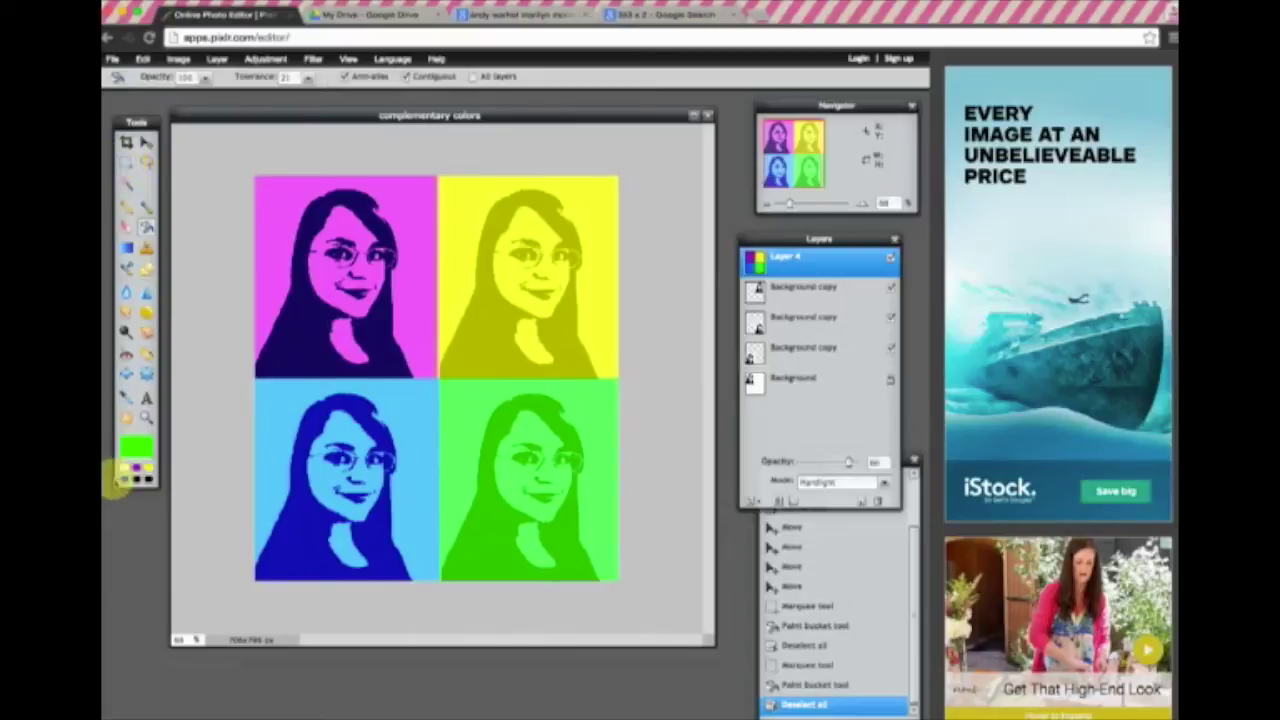
Set the main color to magenta (hue 308, saturation 100, lightness 96) and fill the upper-left quarter of Layer 4 with it.
{"action": "left_click", "coordinate": [131, 447]}
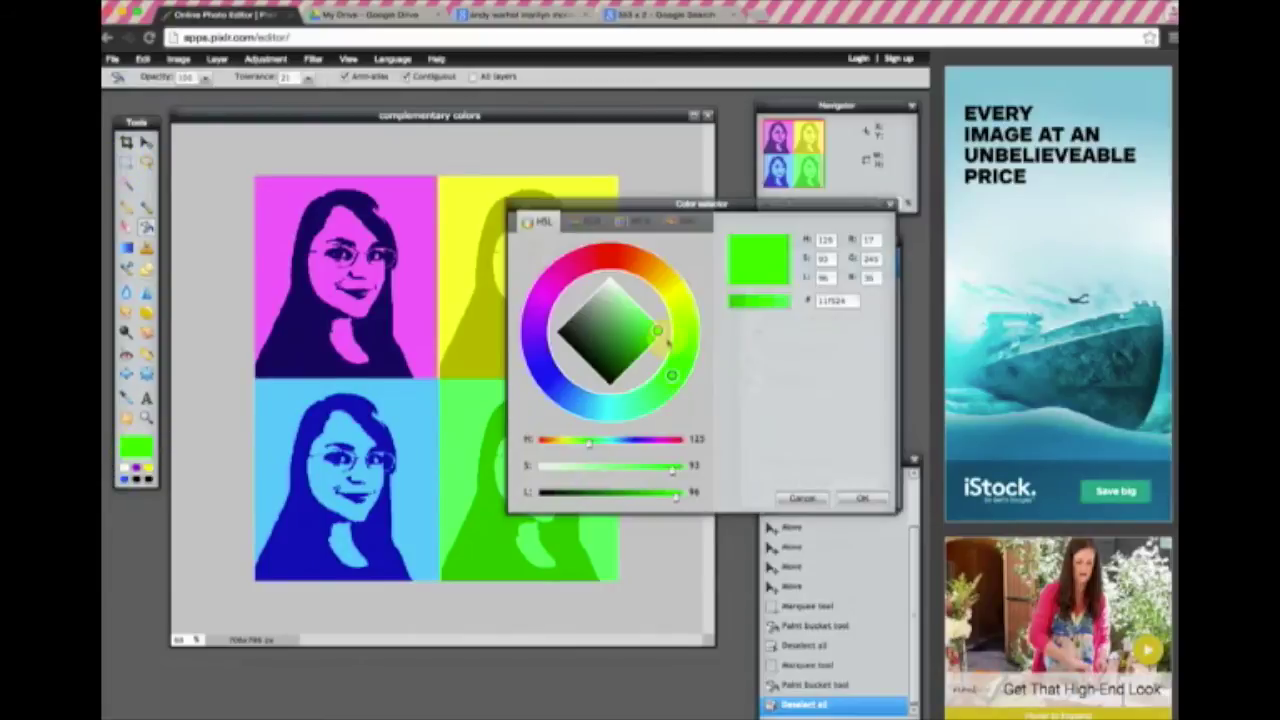
{"action": "left_click", "coordinate": [547, 286]}
{"action": "left_click_drag", "start_coordinate": [672, 468], "coordinate": [684, 468]}
{"action": "left_click_drag", "start_coordinate": [552, 282], "coordinate": [547, 286]}
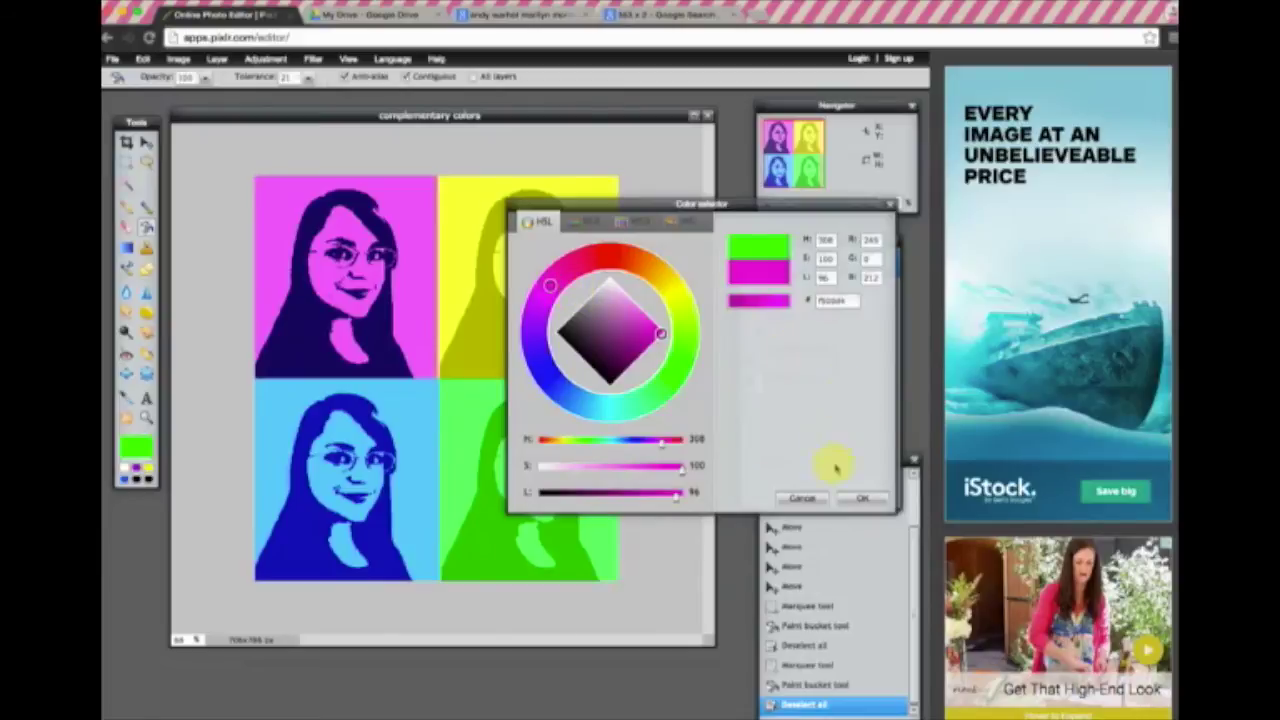
{"action": "left_click", "coordinate": [866, 500]}
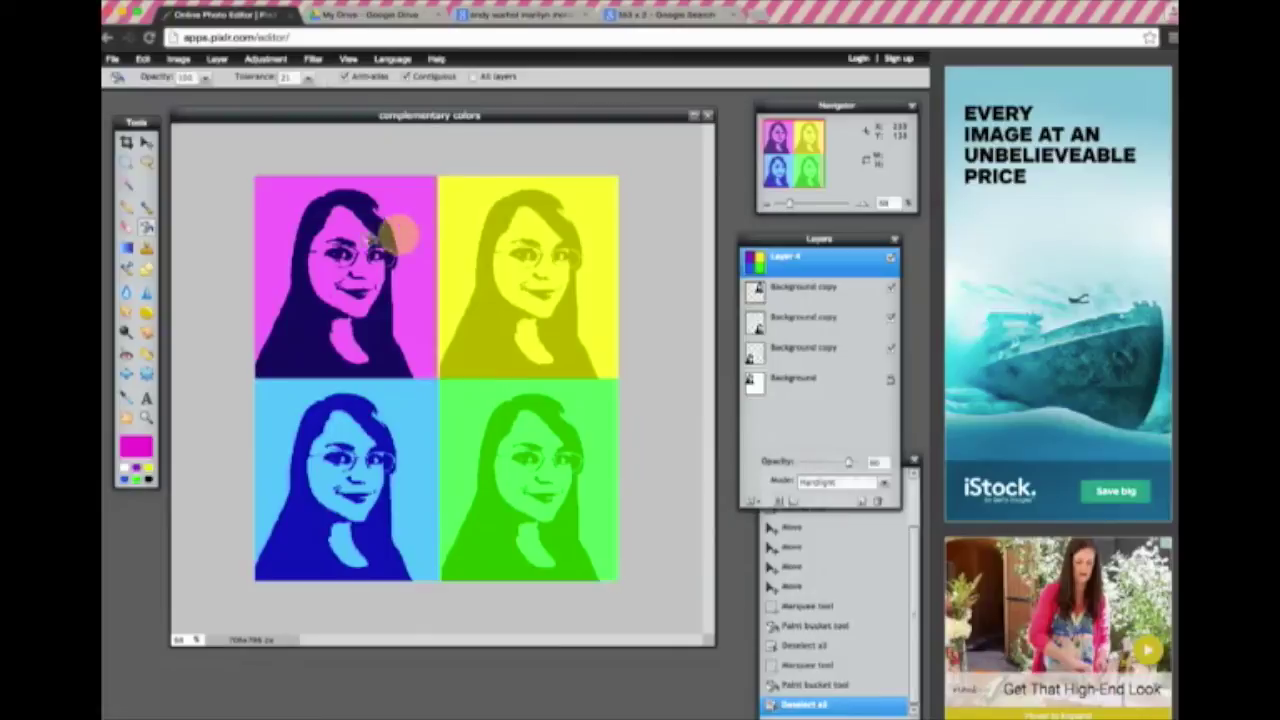
{"action": "left_click", "coordinate": [422, 214]}
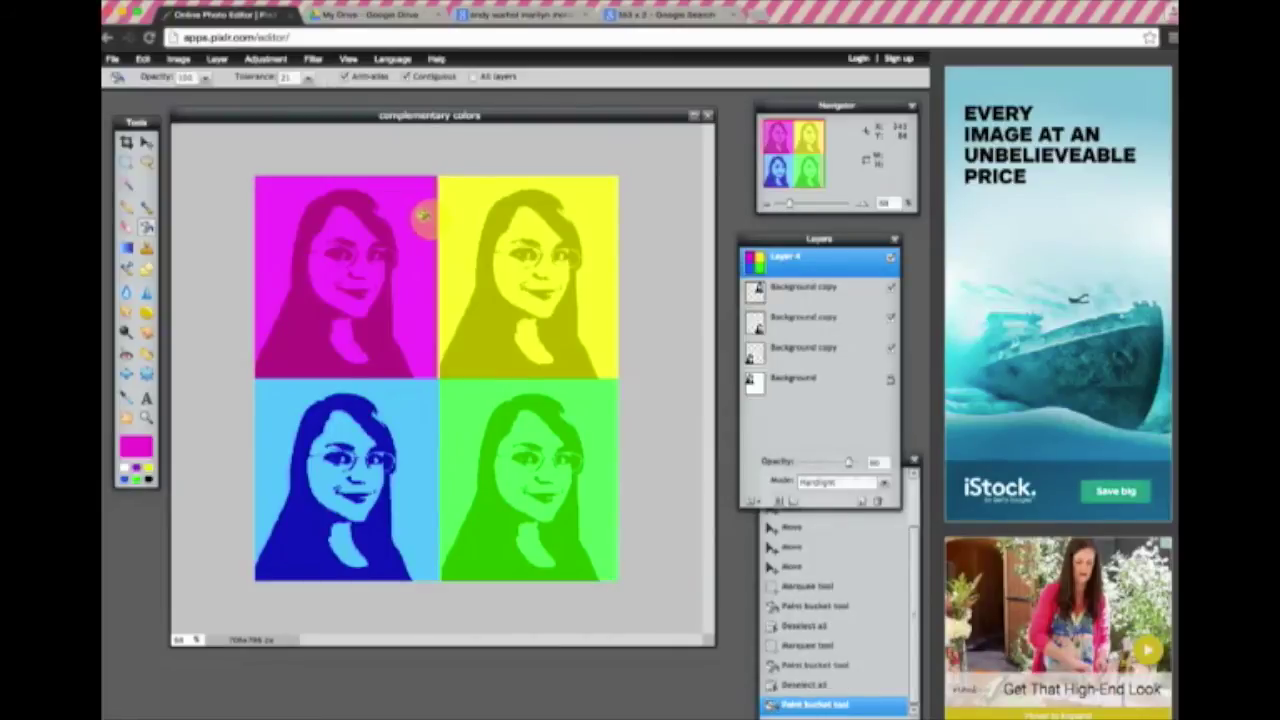
Set the main color to orange (hue 29, saturation 100, lightness 96) and fill the yellow upper-right quarter of Layer 4 with it.
{"action": "left_click", "coordinate": [134, 445]}
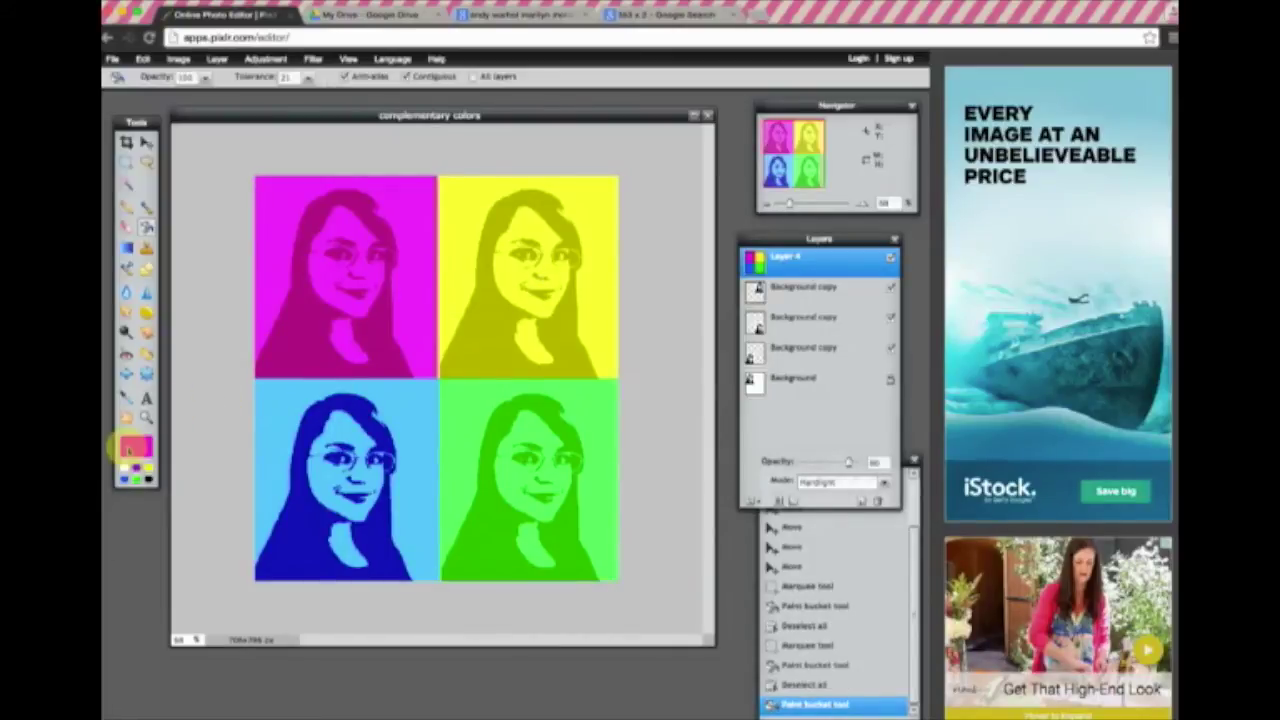
{"action": "left_click", "coordinate": [646, 264]}
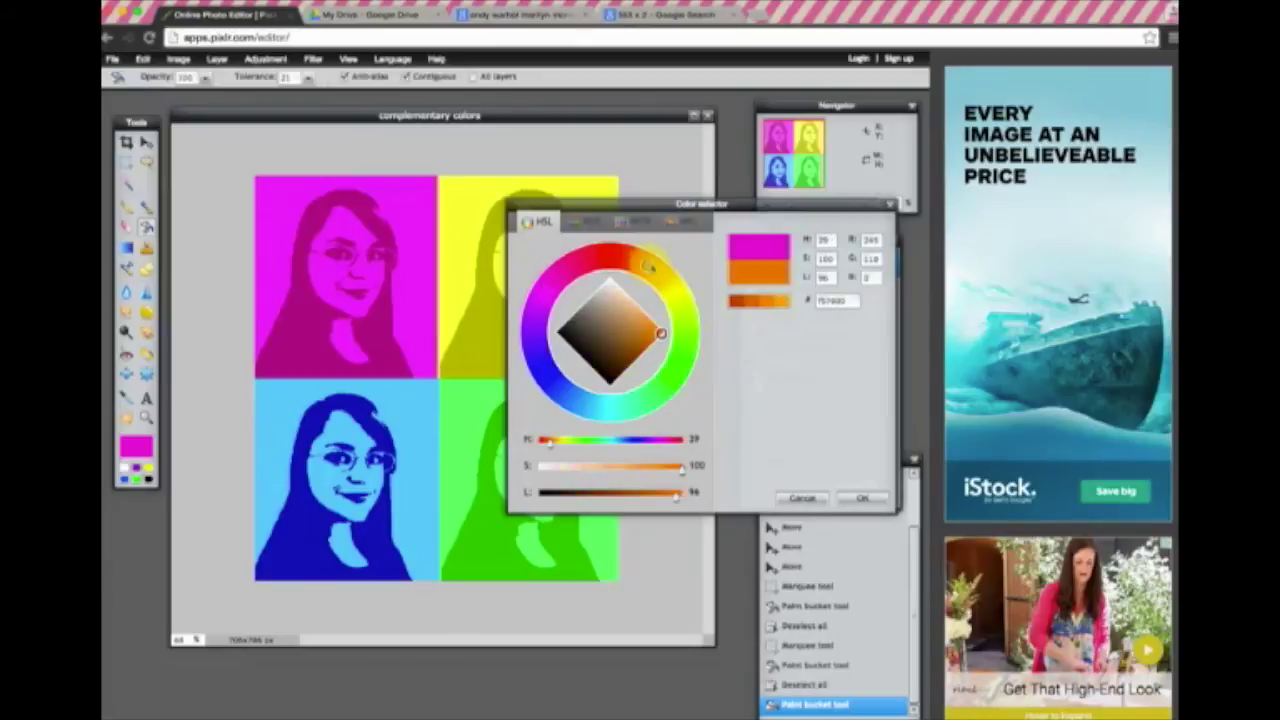
{"action": "left_click", "coordinate": [868, 498]}
{"action": "left_click", "coordinate": [587, 255]}
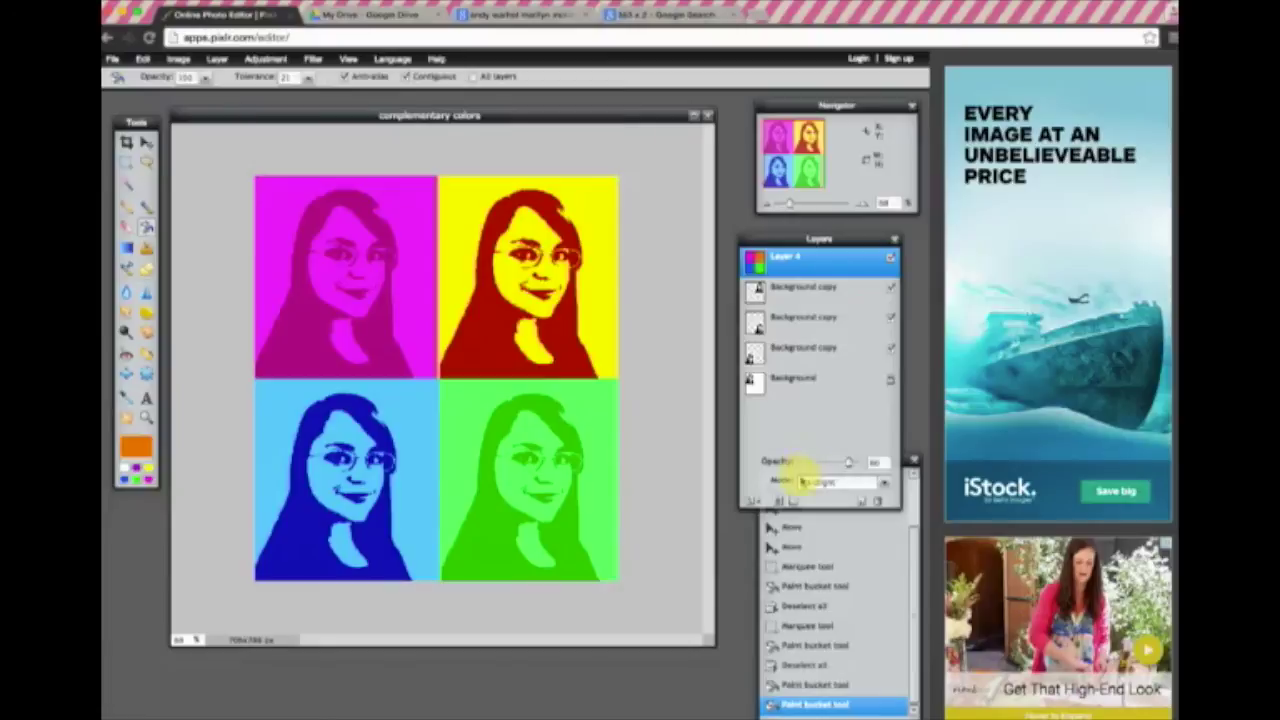
Try the Darken, Erase, Screen, Invert and Lighten blend modes on Layer 4.
{"action": "left_click", "coordinate": [830, 483]}
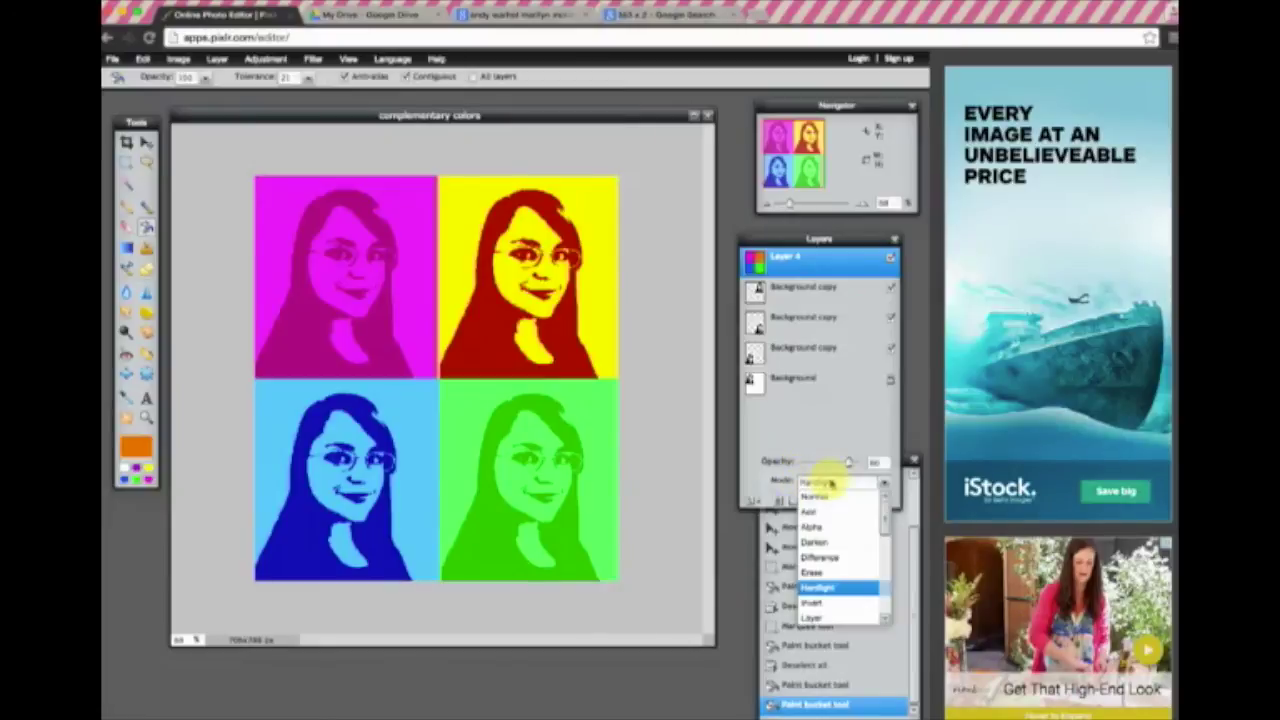
{"action": "left_click", "coordinate": [835, 543]}
{"action": "left_click", "coordinate": [883, 484]}
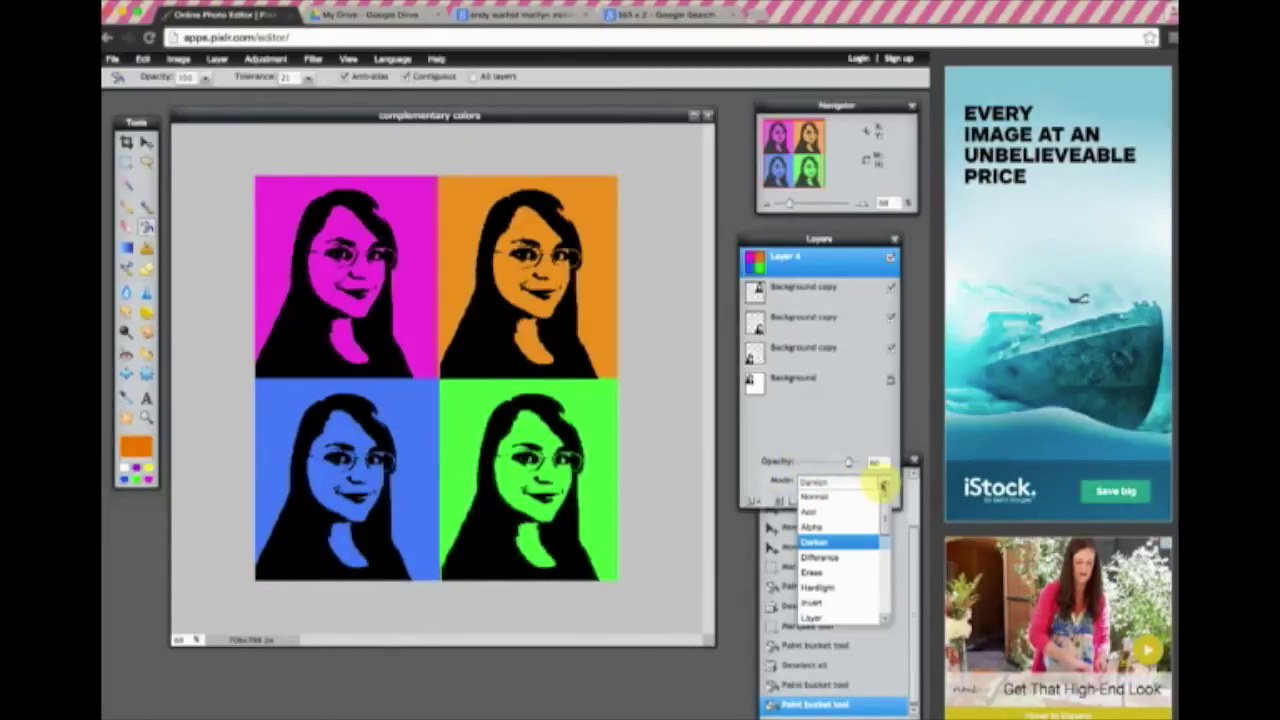
{"action": "left_click", "coordinate": [840, 572]}
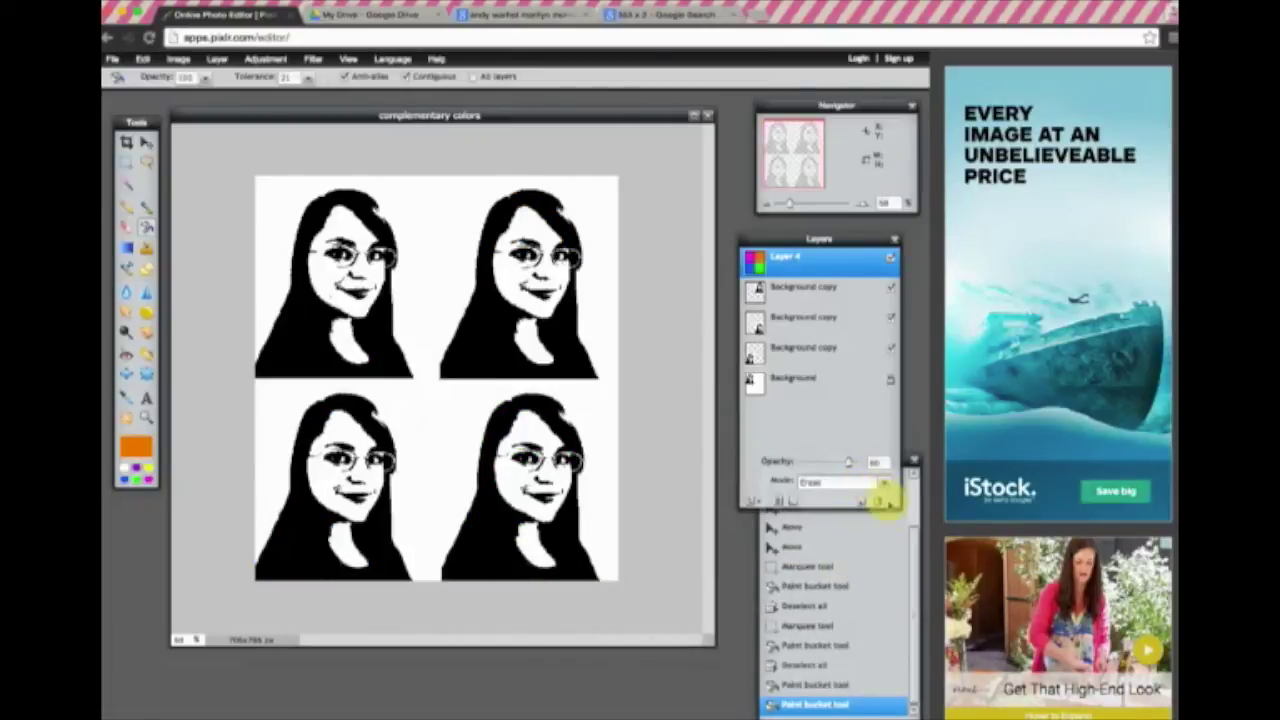
{"action": "left_click", "coordinate": [884, 485]}
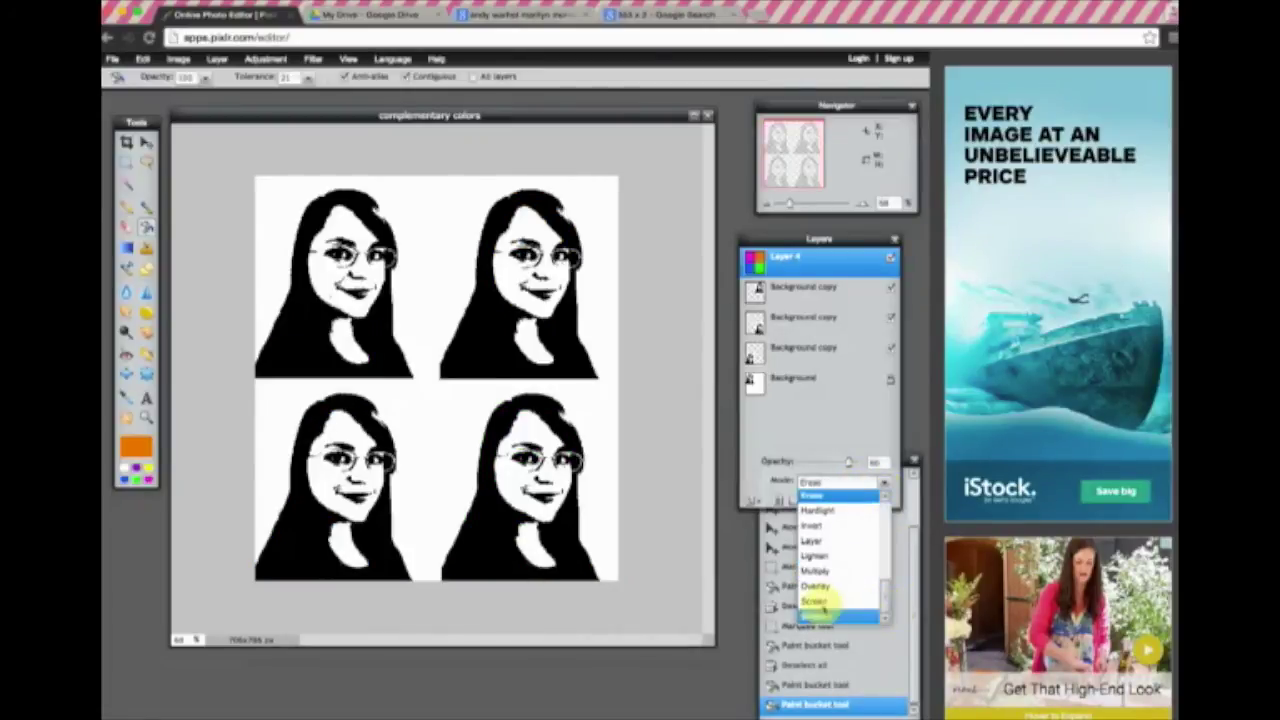
{"action": "left_click", "coordinate": [818, 603]}
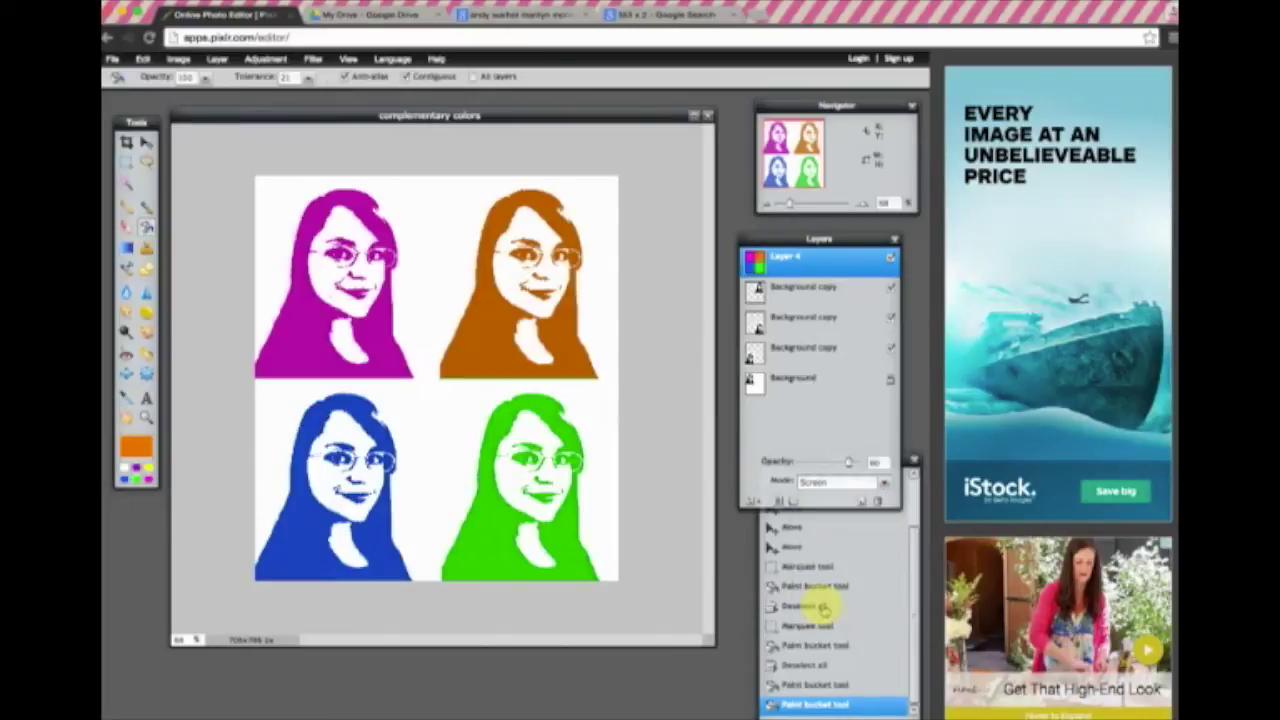
{"action": "left_click", "coordinate": [884, 483]}
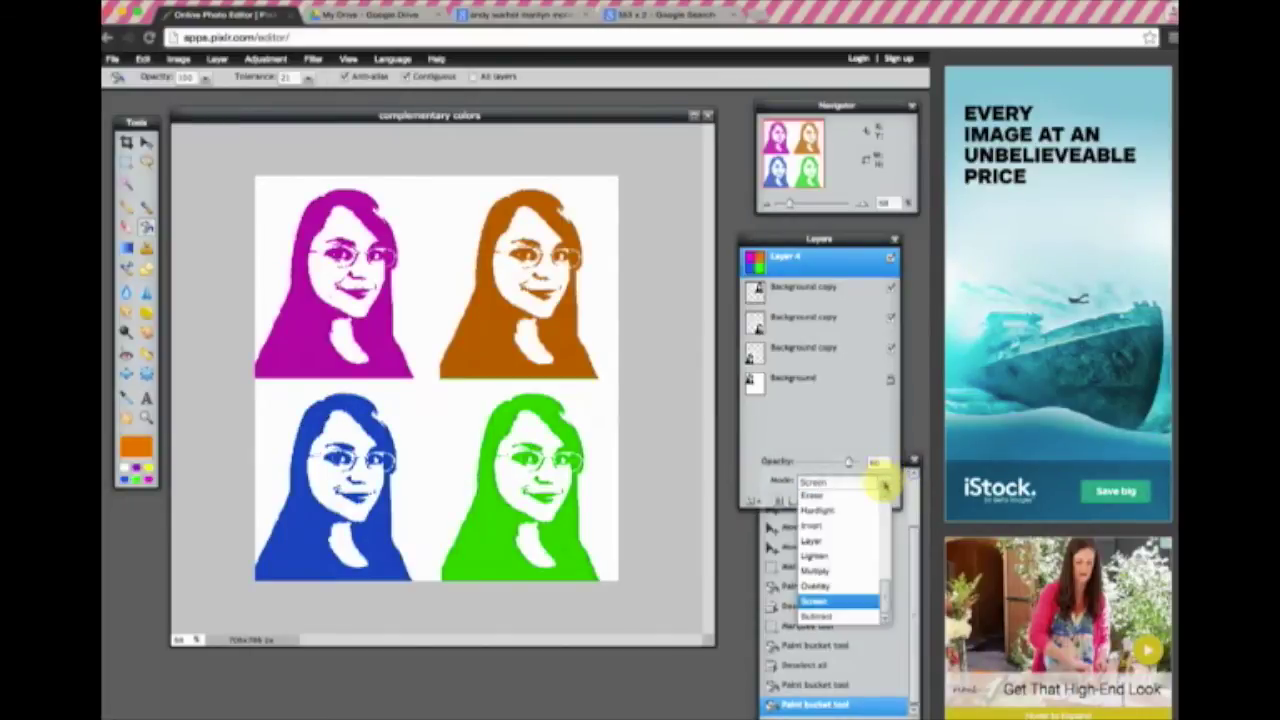
{"action": "left_click", "coordinate": [847, 525]}
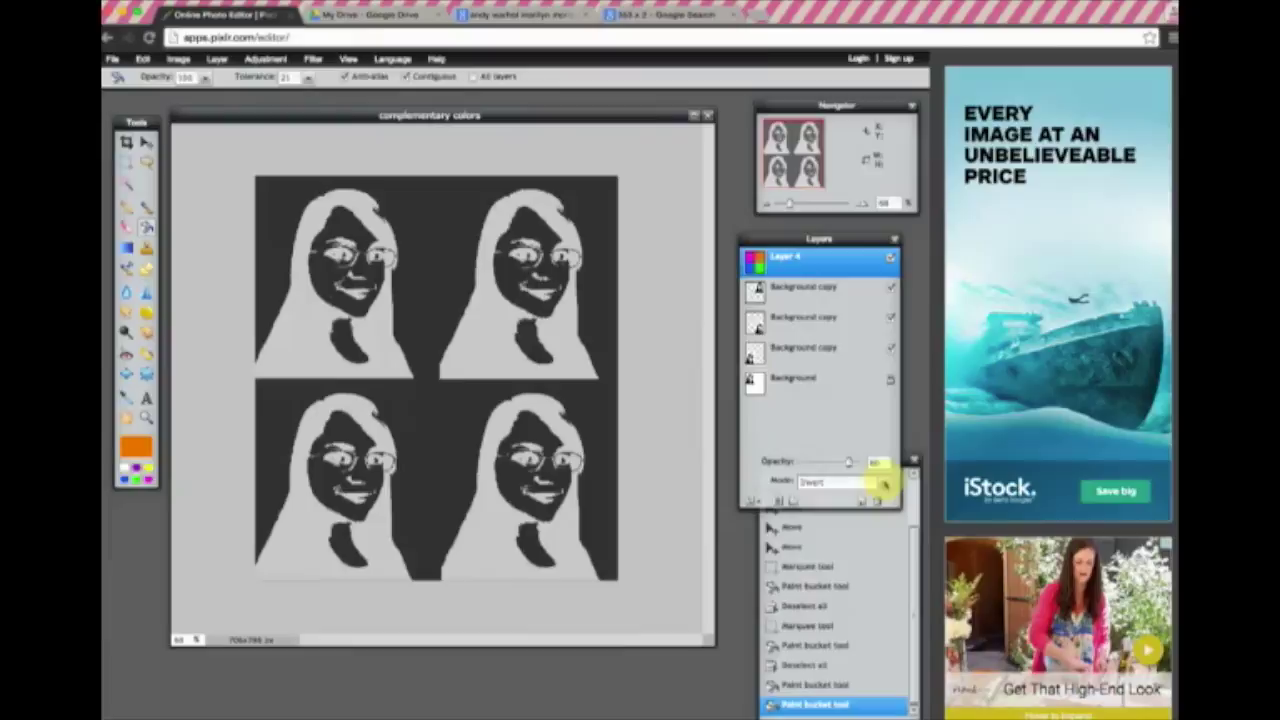
{"action": "left_click", "coordinate": [885, 483]}
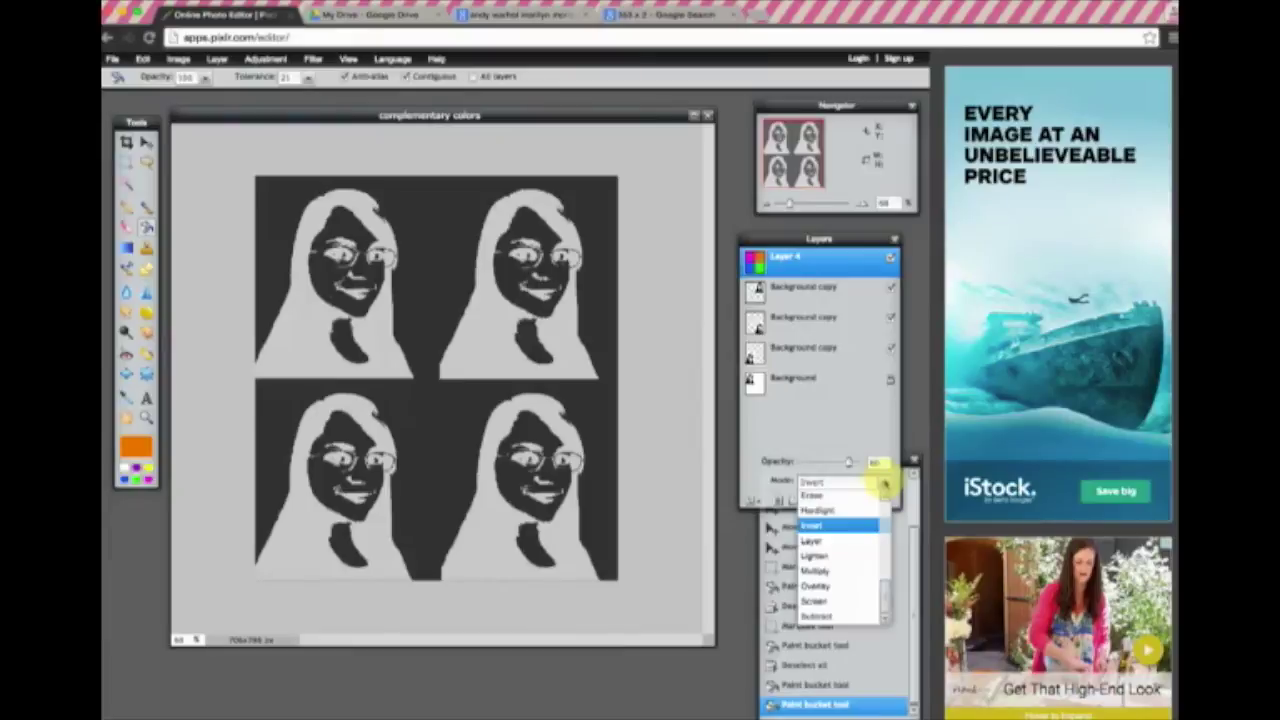
{"action": "left_click", "coordinate": [846, 562]}
Set the blend mode of Layer 4 to Difference.
{"action": "left_click", "coordinate": [885, 483]}
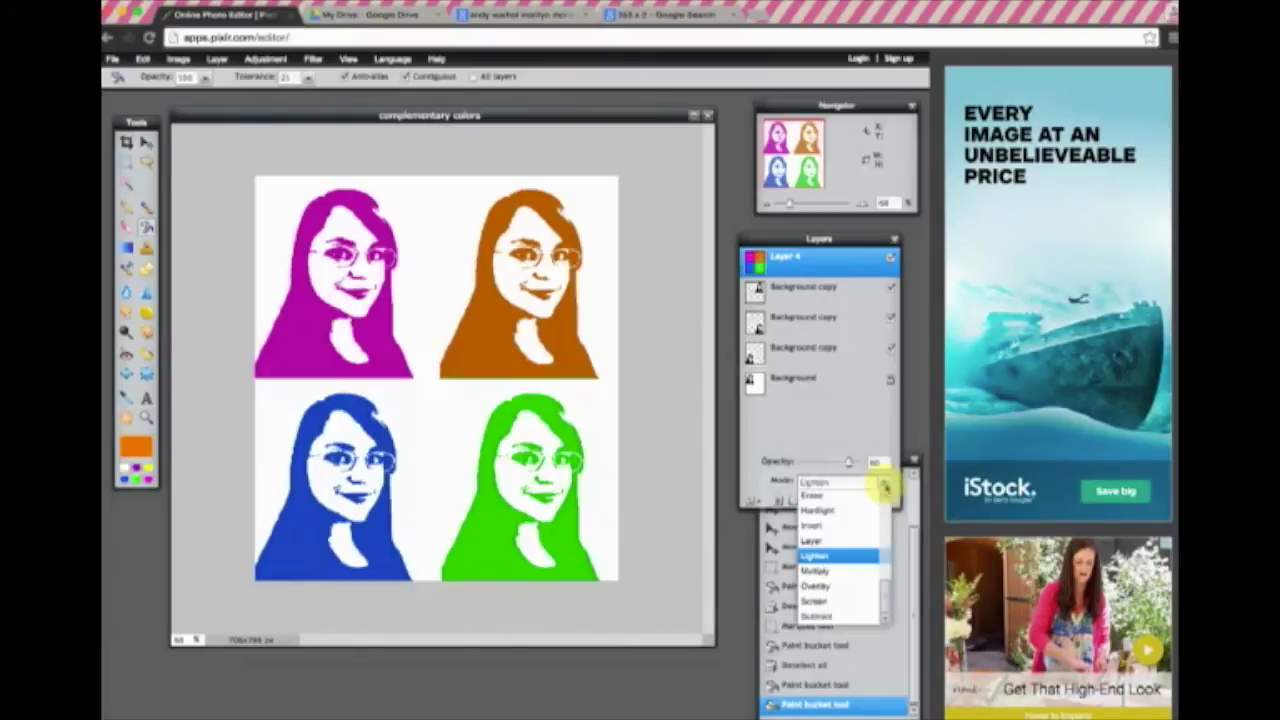
{"action": "left_click_drag", "start_coordinate": [886, 557], "coordinate": [888, 500]}
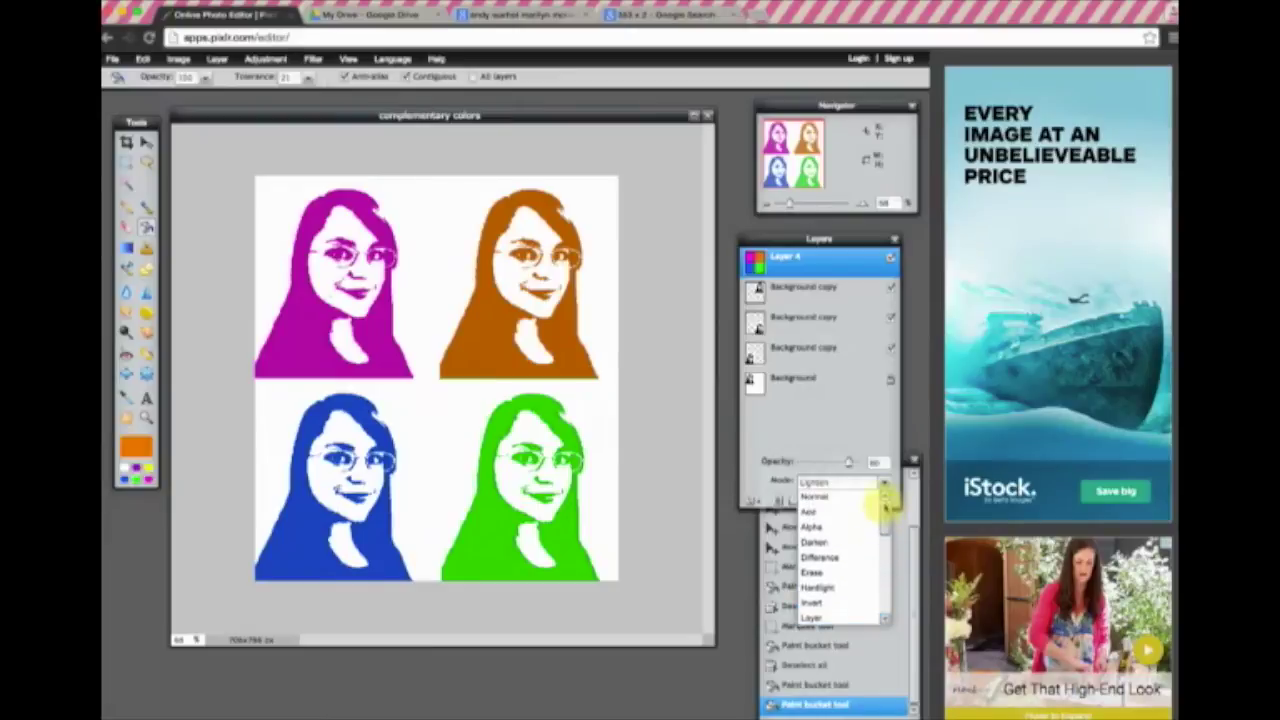
{"action": "left_click", "coordinate": [836, 555]}
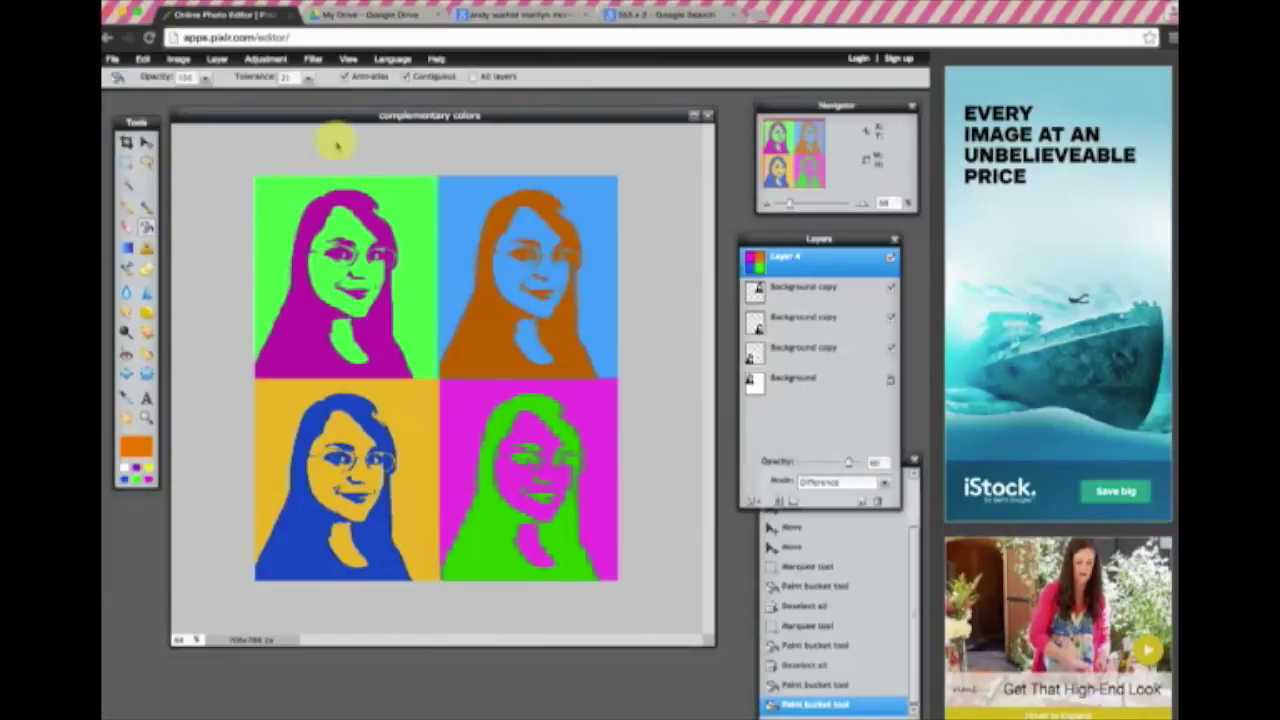
Save the image to the computer's Desktop as a JPEG named "my choice" with quality 100.
{"action": "left_click_drag", "start_coordinate": [335, 117], "coordinate": [338, 134]}
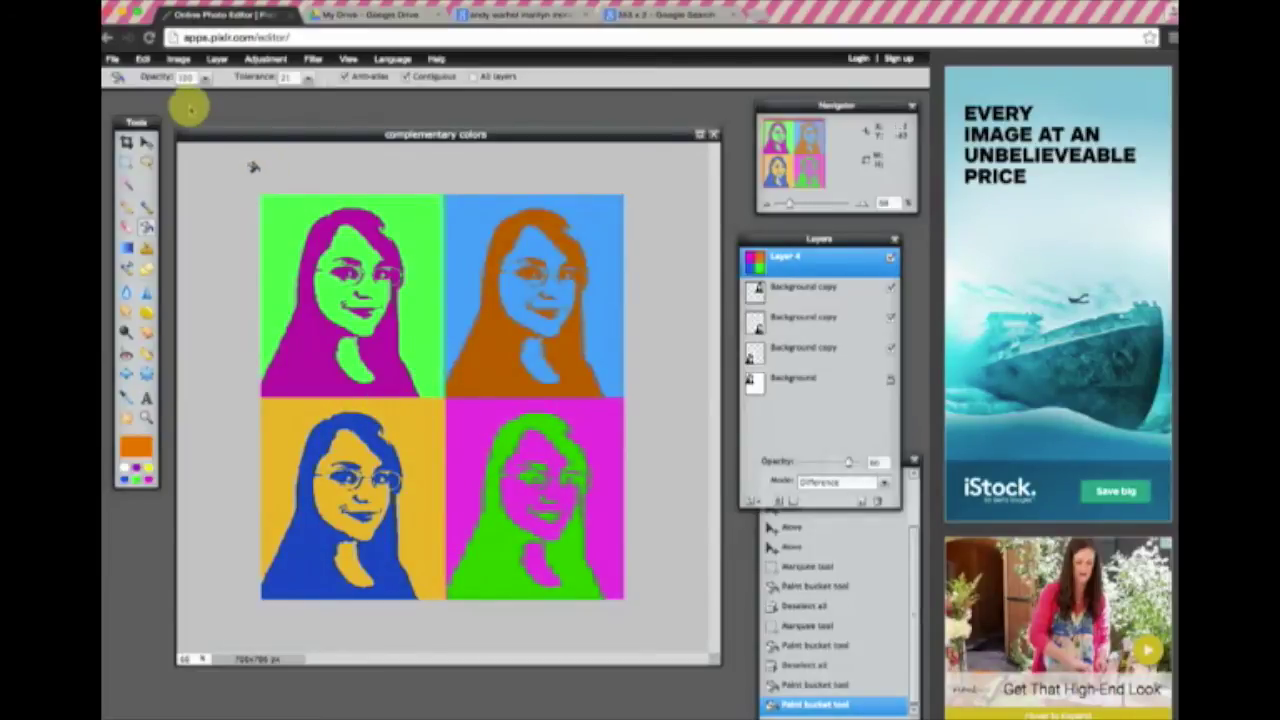
{"action": "left_click", "coordinate": [113, 59]}
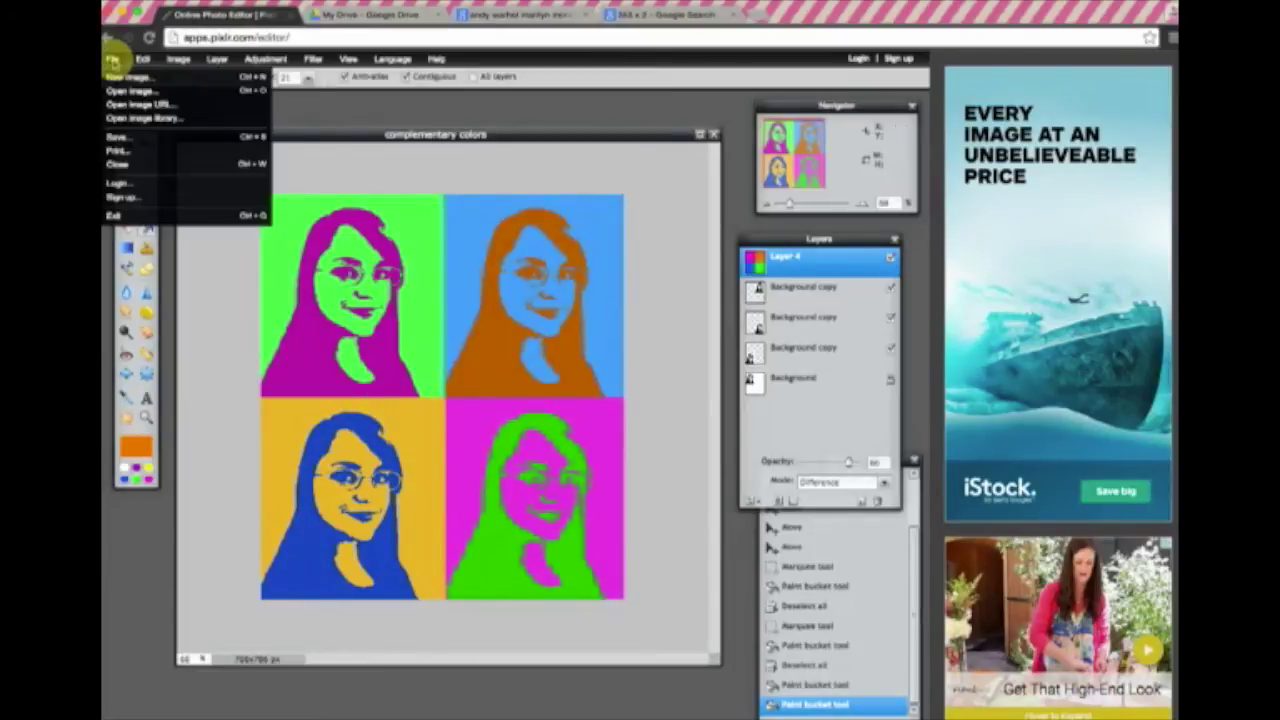
{"action": "left_click", "coordinate": [115, 137]}
{"action": "mouse_move", "coordinate": [648, 269]}
{"action": "left_mouse_down"}
{"action": "mouse_move", "coordinate": [646, 300]}
{"action": "mouse_move", "coordinate": [644, 283]}
{"action": "left_mouse_up"}
{"action": "left_click_drag", "start_coordinate": [685, 402], "coordinate": [753, 400]}
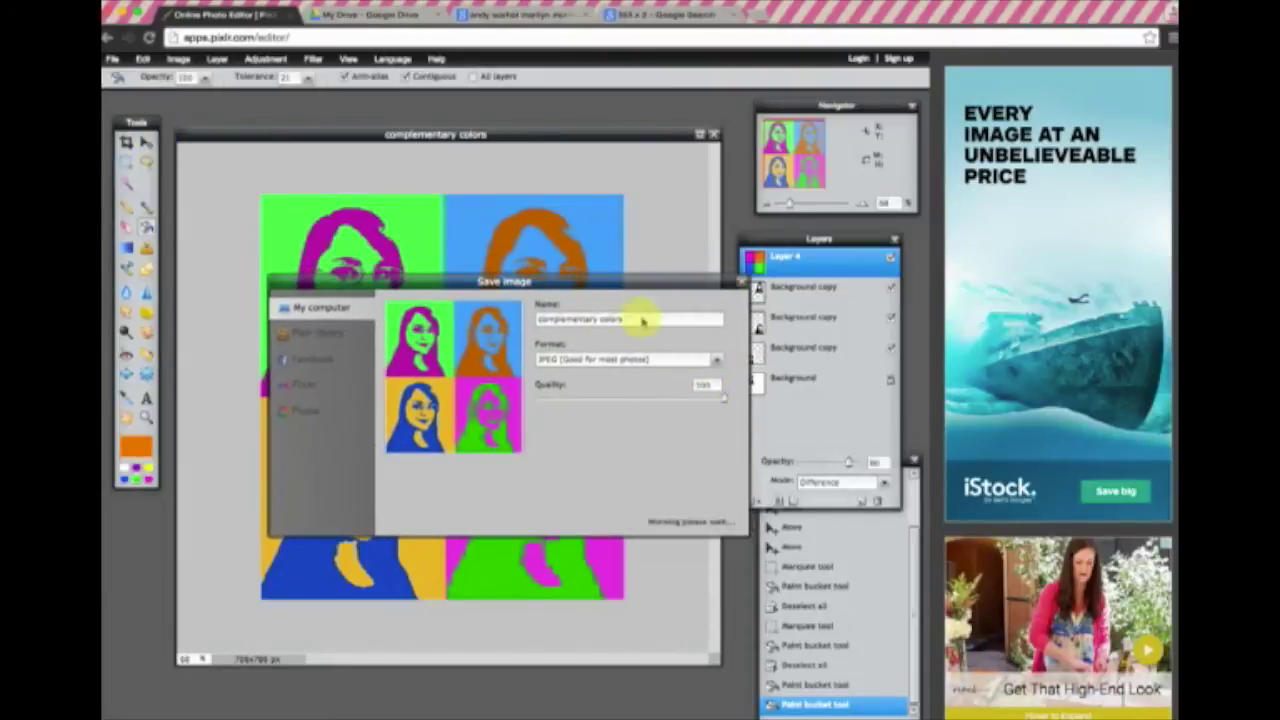
{"action": "left_click_drag", "start_coordinate": [645, 319], "coordinate": [494, 320]}
{"action": "type", "text": "H"}
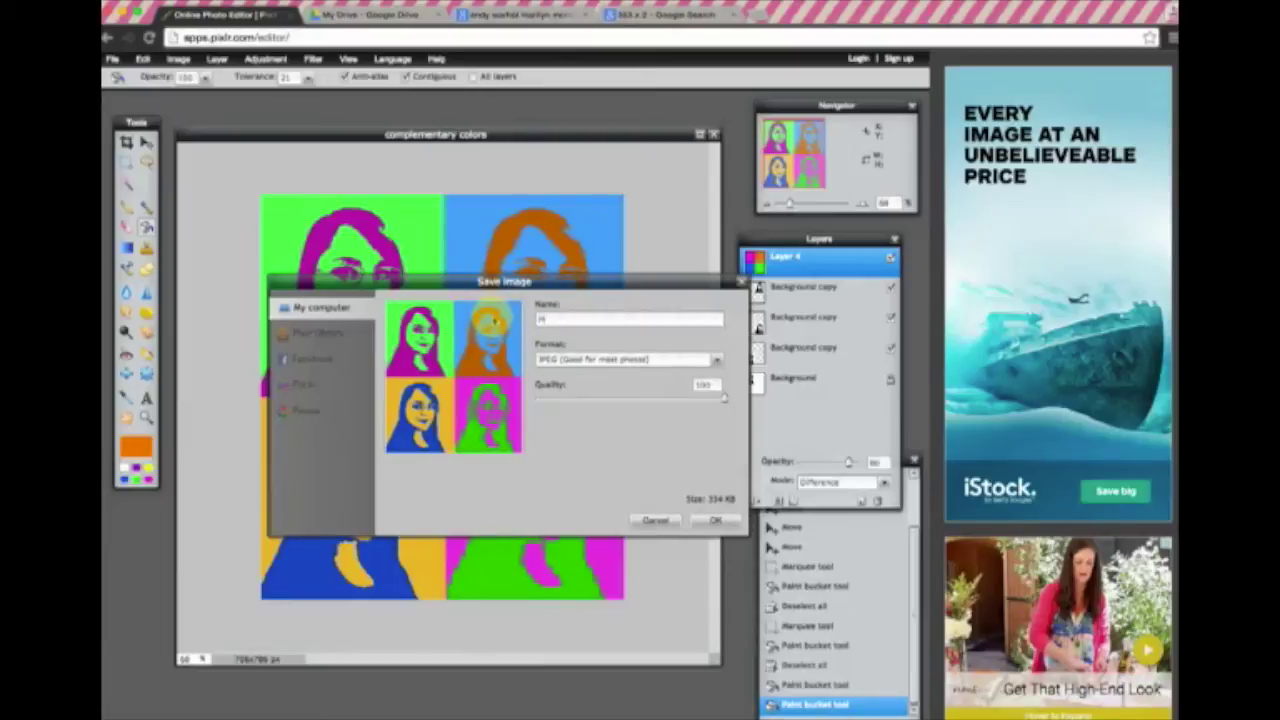
{"action": "left_click", "coordinate": [715, 520]}
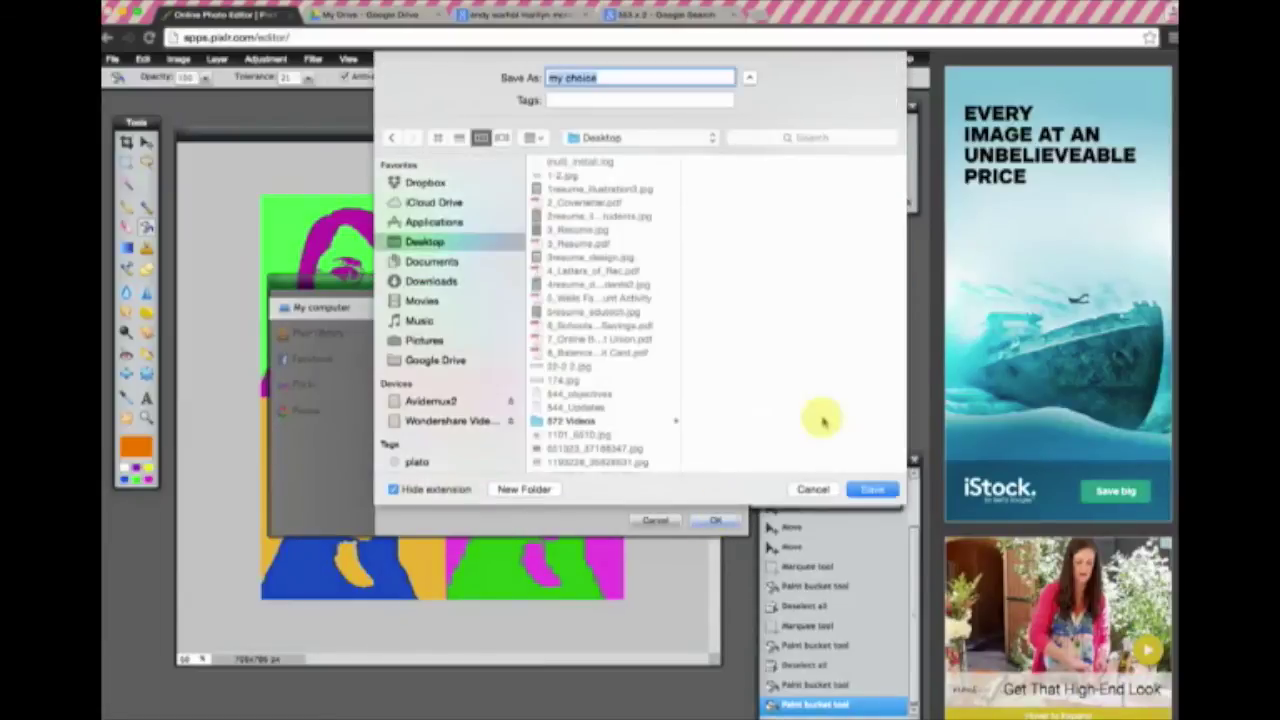
{"action": "left_click", "coordinate": [869, 490]}
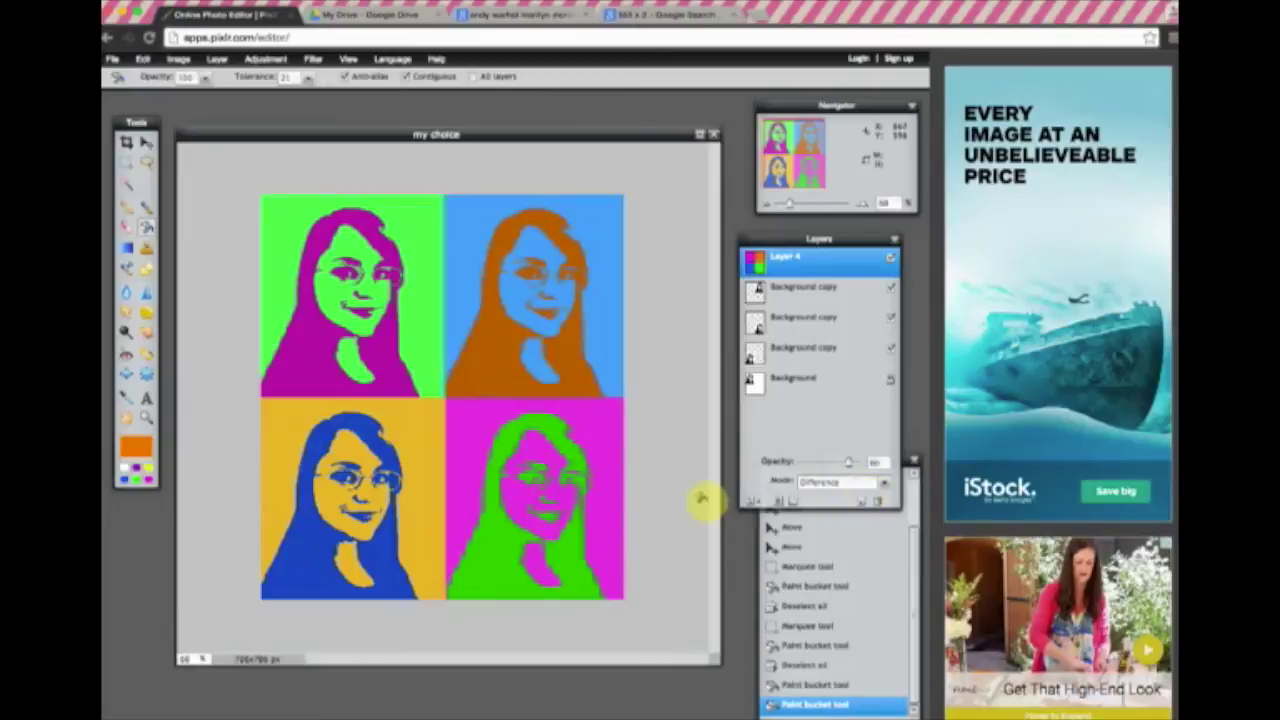
Adjust the positions of the Layers panel and document window edge, and check the canvas dimensions.
{"action": "left_click_drag", "start_coordinate": [823, 240], "coordinate": [833, 237]}
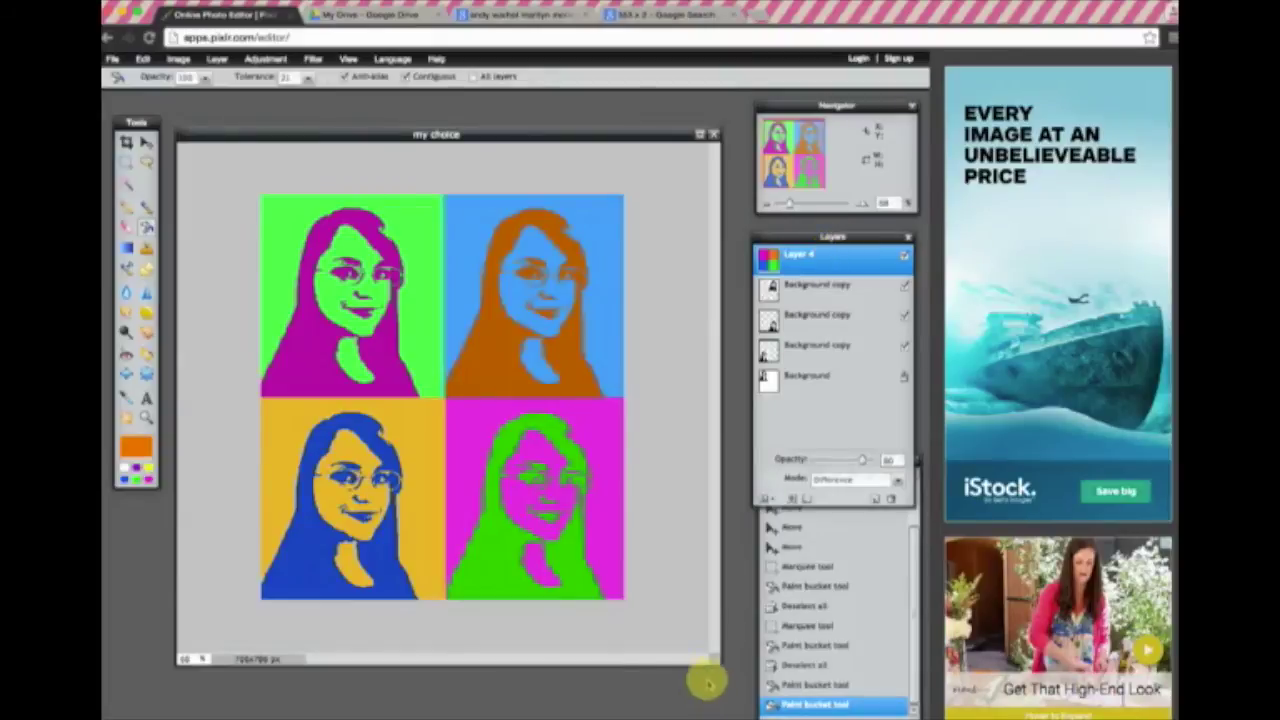
{"action": "left_click_drag", "start_coordinate": [711, 655], "coordinate": [714, 672]}
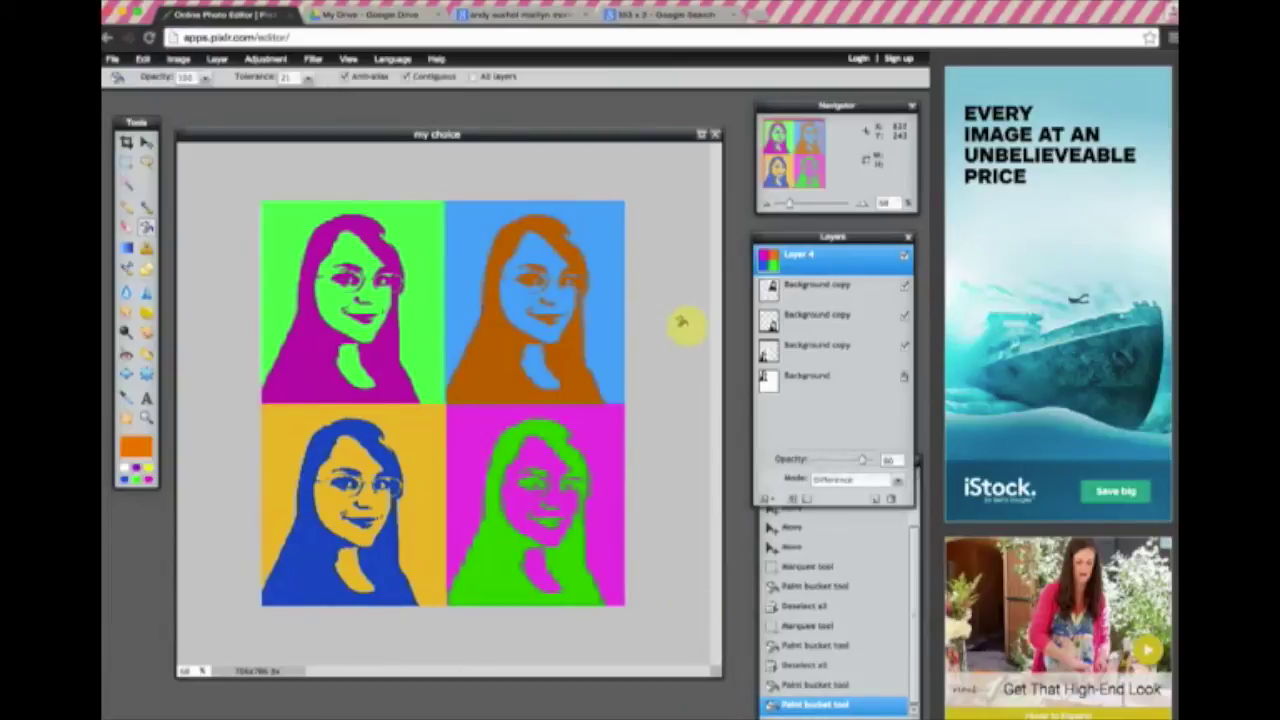
{"action": "left_click", "coordinate": [178, 60]}
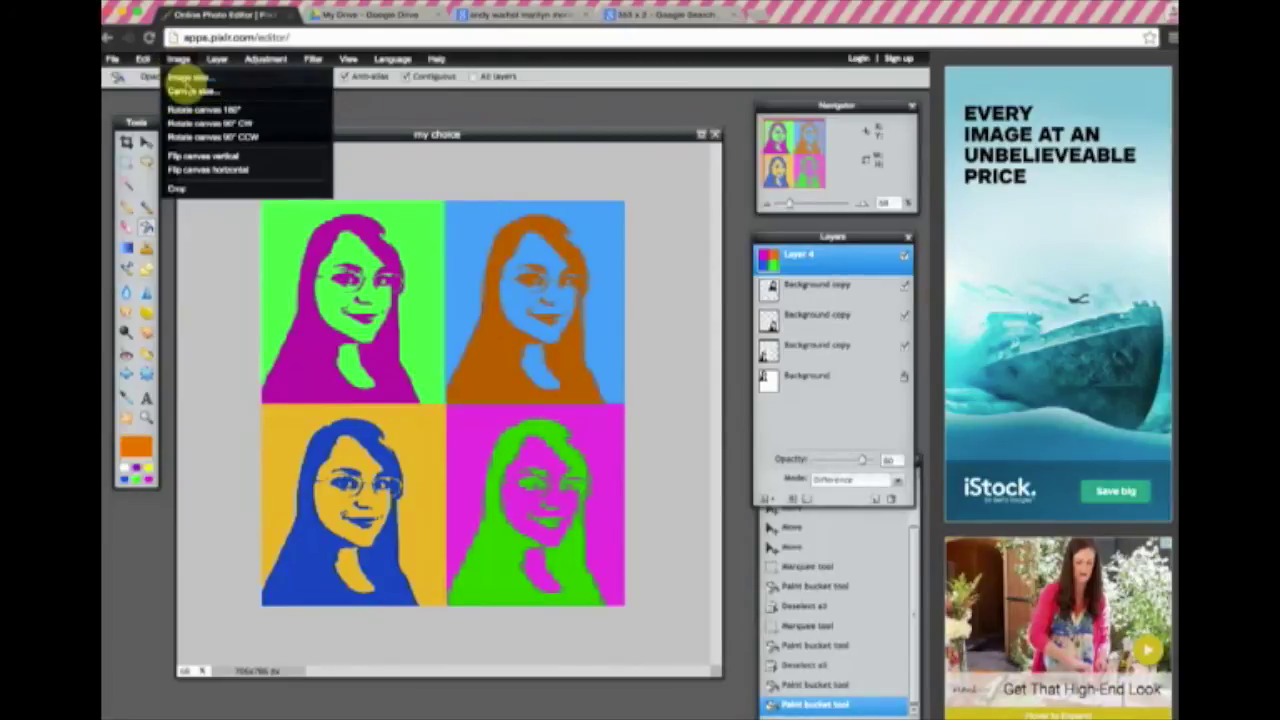
{"action": "left_click", "coordinate": [181, 91]}
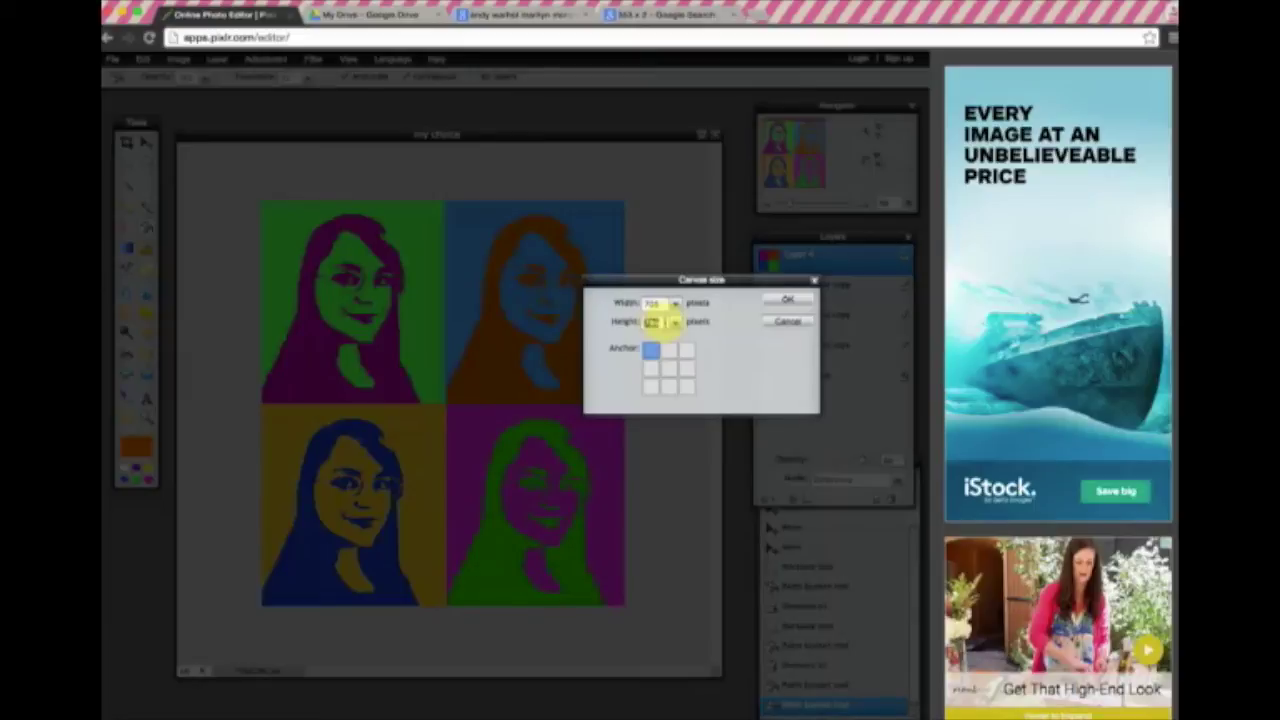
{"action": "left_click", "coordinate": [790, 322]}
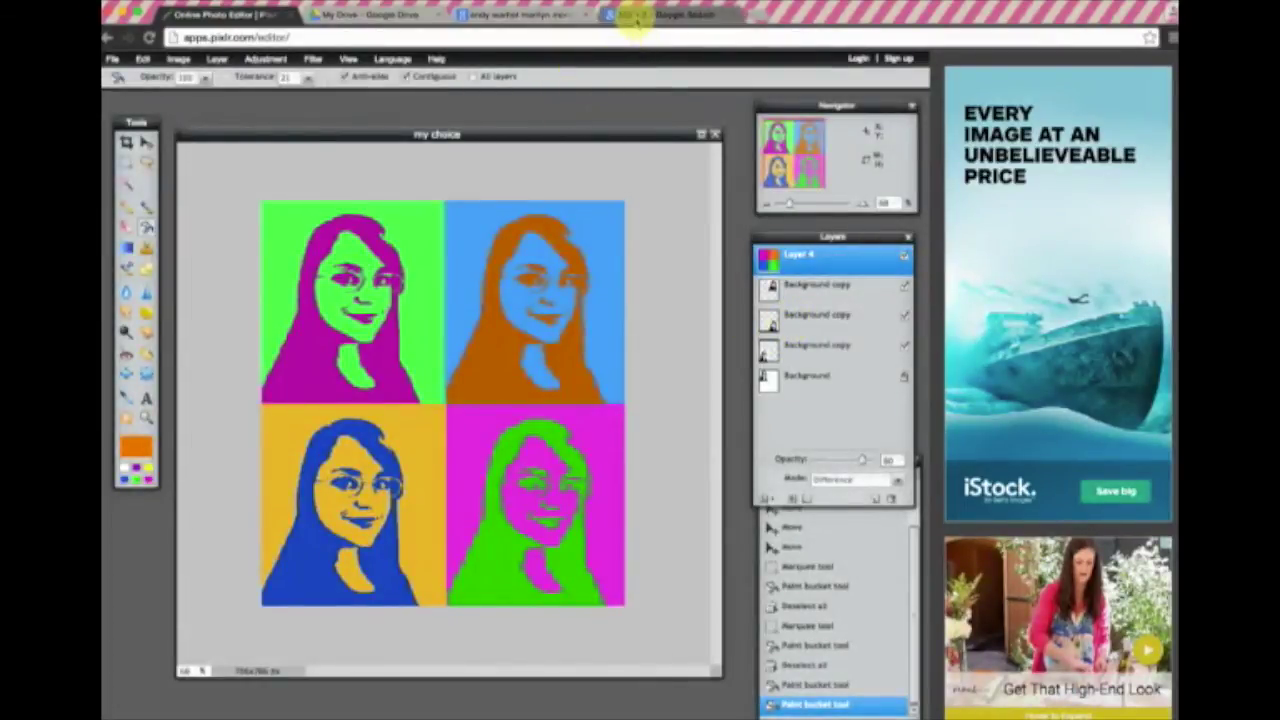
Switch to the Google calculator and divide 786 by 2.
{"action": "left_click", "coordinate": [635, 18]}
{"action": "left_click", "coordinate": [573, 311]}
{"action": "left_click", "coordinate": [456, 378]}
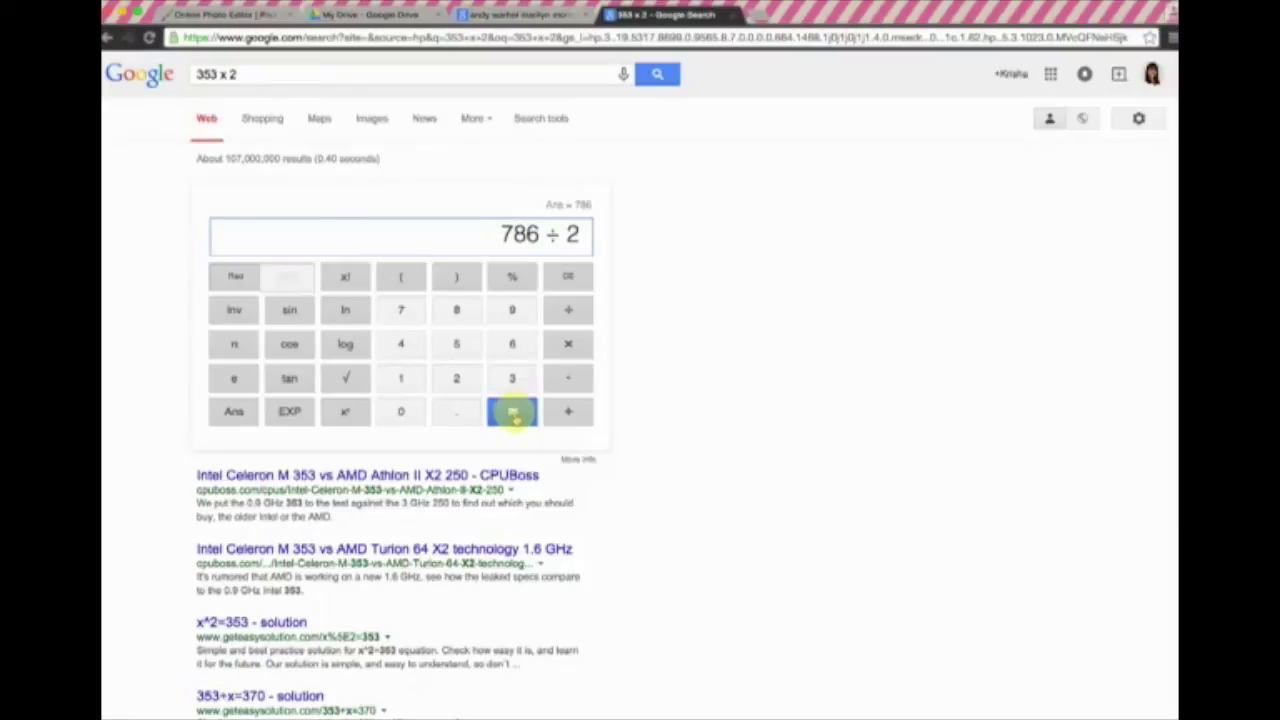
{"action": "left_click", "coordinate": [512, 414]}
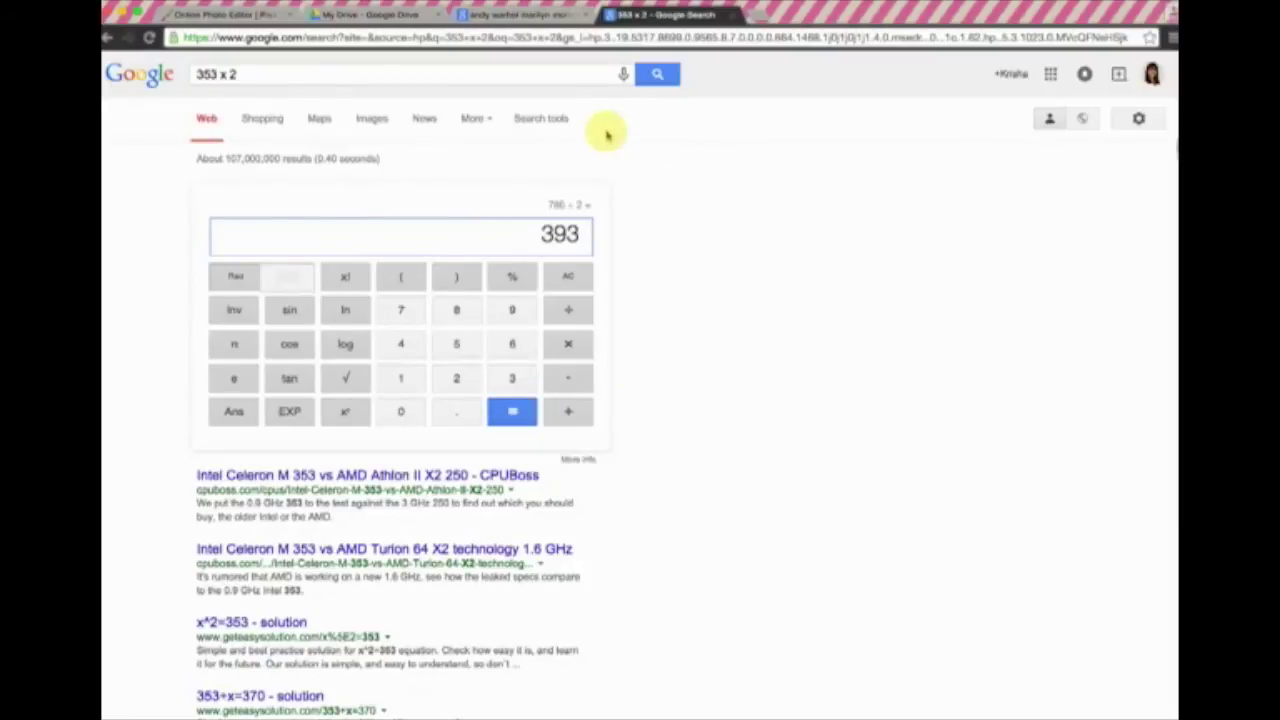
Return to Pixlr Editor and reduce the canvas height to 393 pixels, anchored at the upper-left corner.
{"action": "left_click", "coordinate": [255, 14]}
{"action": "left_click", "coordinate": [178, 59]}
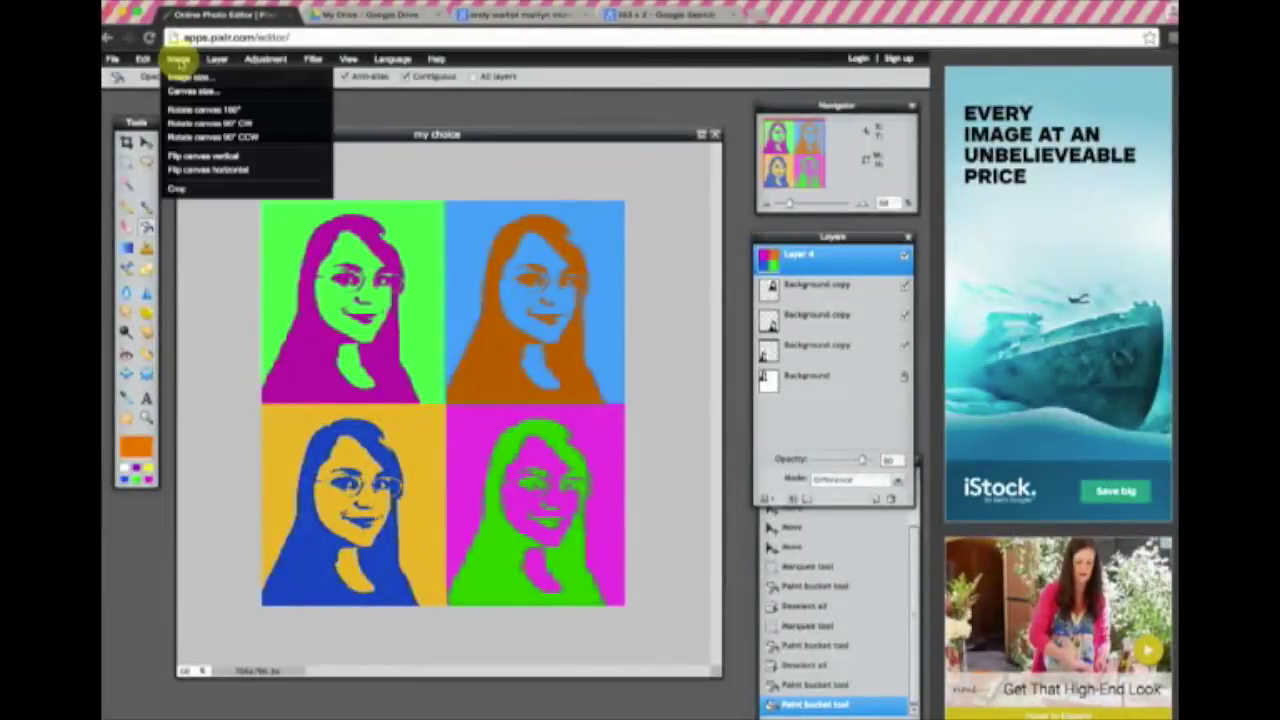
{"action": "left_click", "coordinate": [183, 89]}
{"action": "left_click_drag", "start_coordinate": [672, 320], "coordinate": [622, 320]}
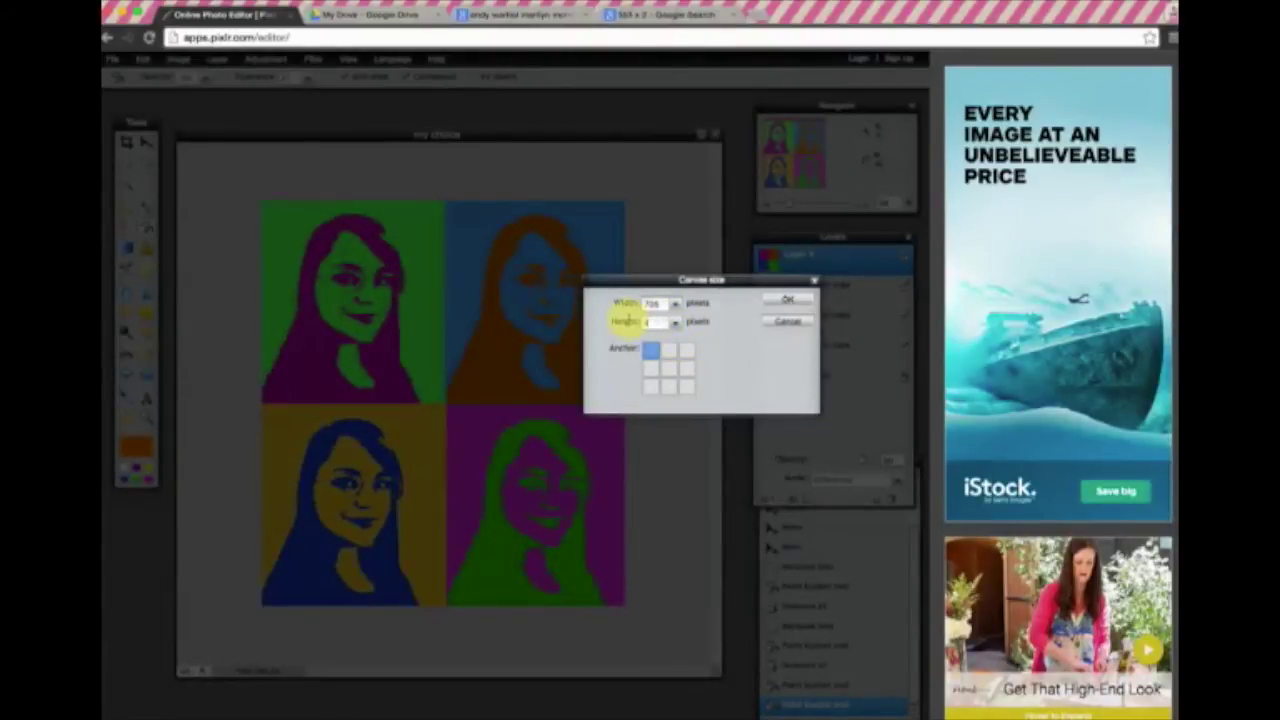
{"action": "type", "text": "393"}
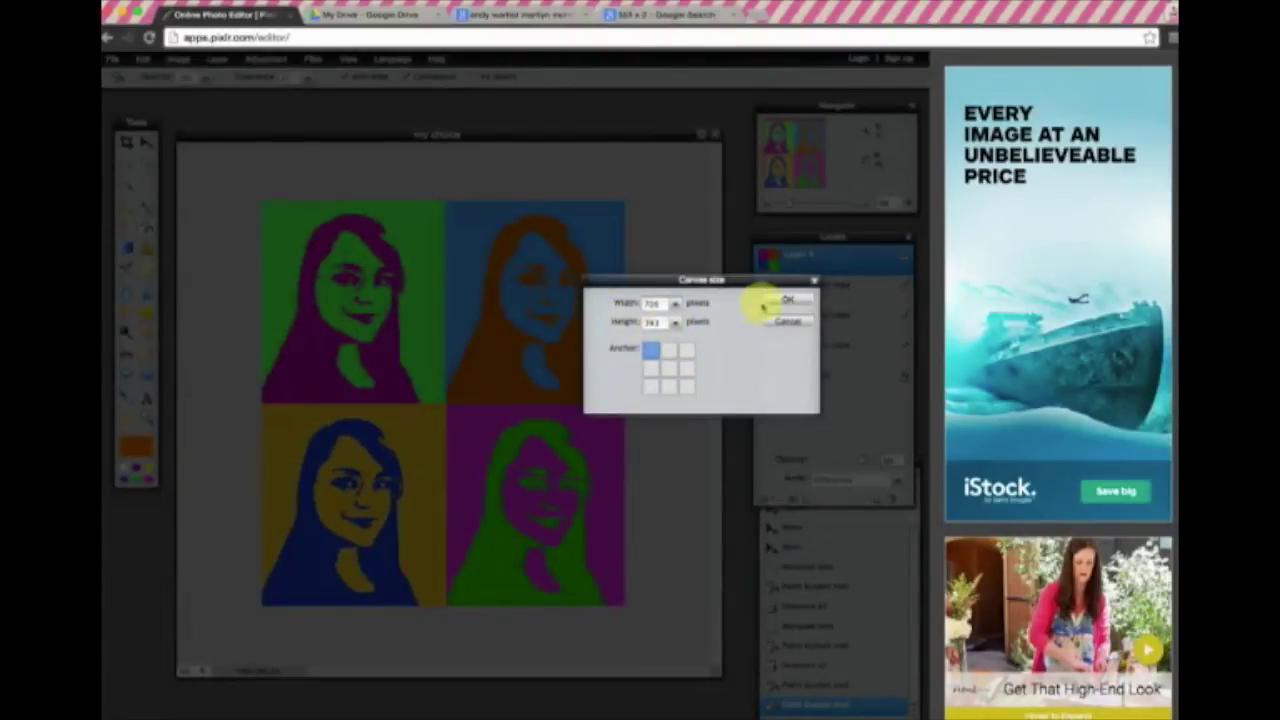
{"action": "left_click", "coordinate": [787, 300]}
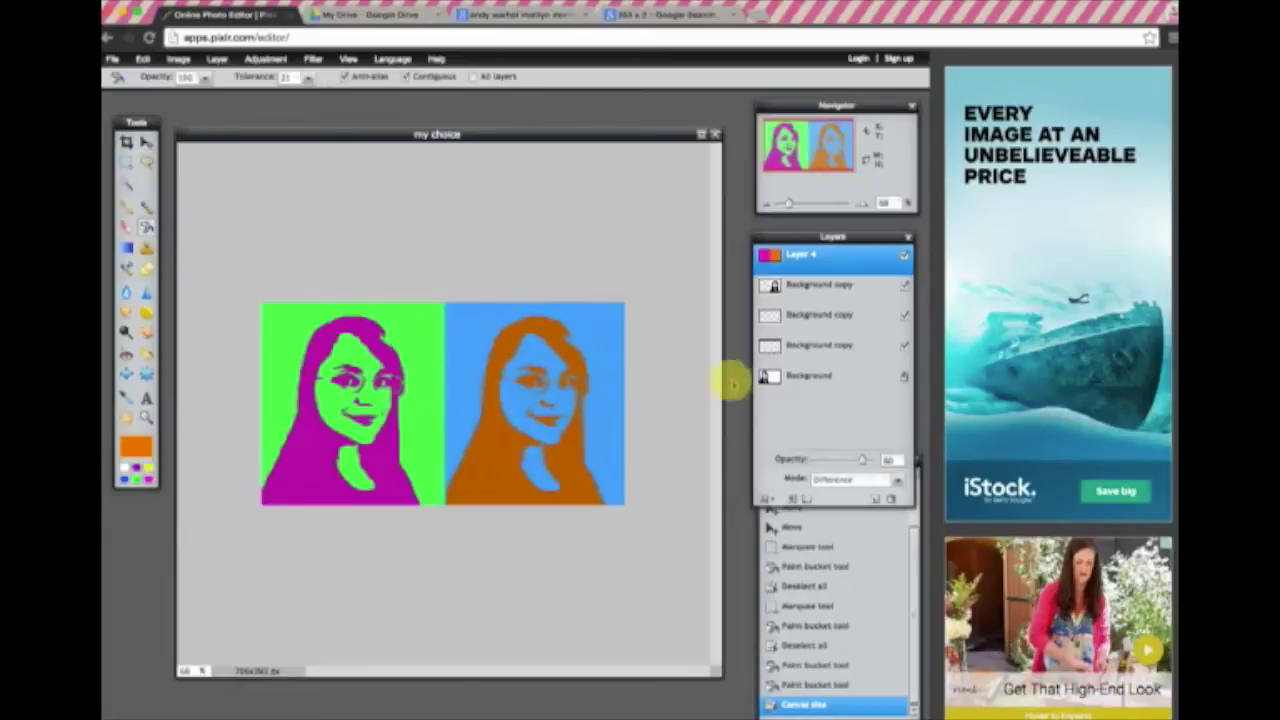
Review the canvas width in the canvas size settings and look back at the Google calculator, leaving the canvas size as it is.
{"action": "left_click", "coordinate": [179, 60]}
{"action": "left_click", "coordinate": [183, 88]}
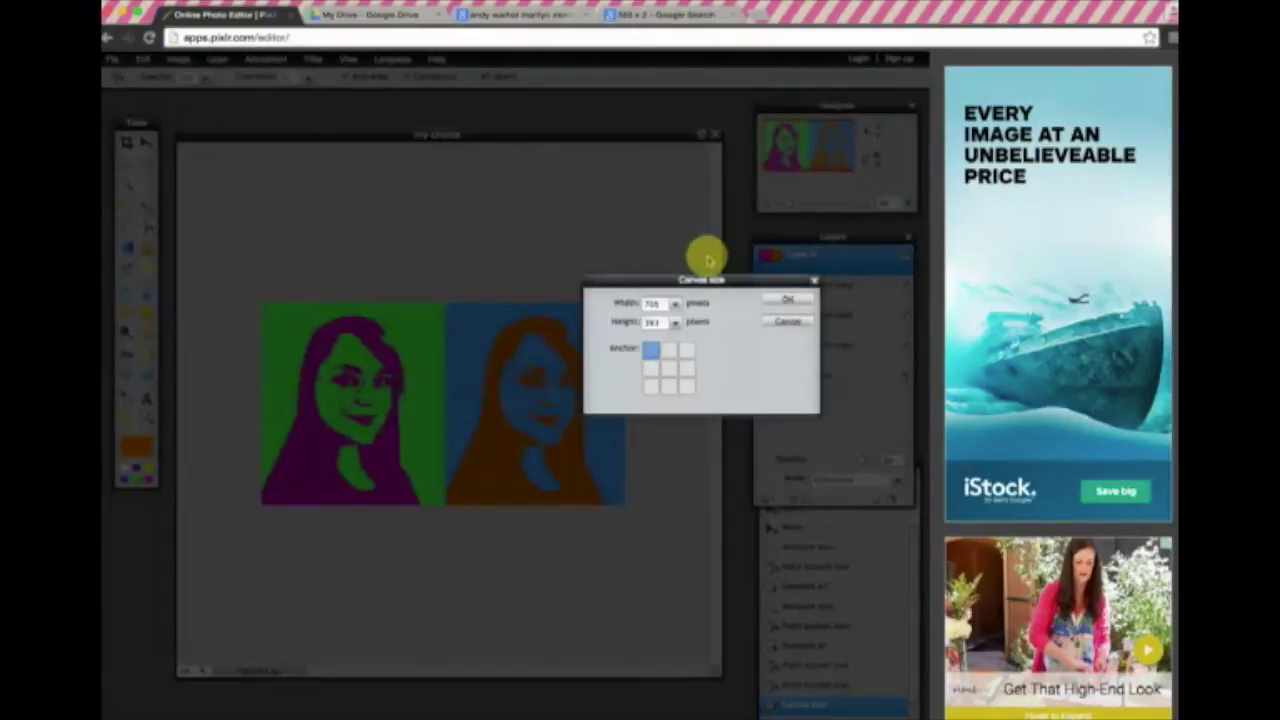
{"action": "left_click_drag", "start_coordinate": [690, 280], "coordinate": [816, 283]}
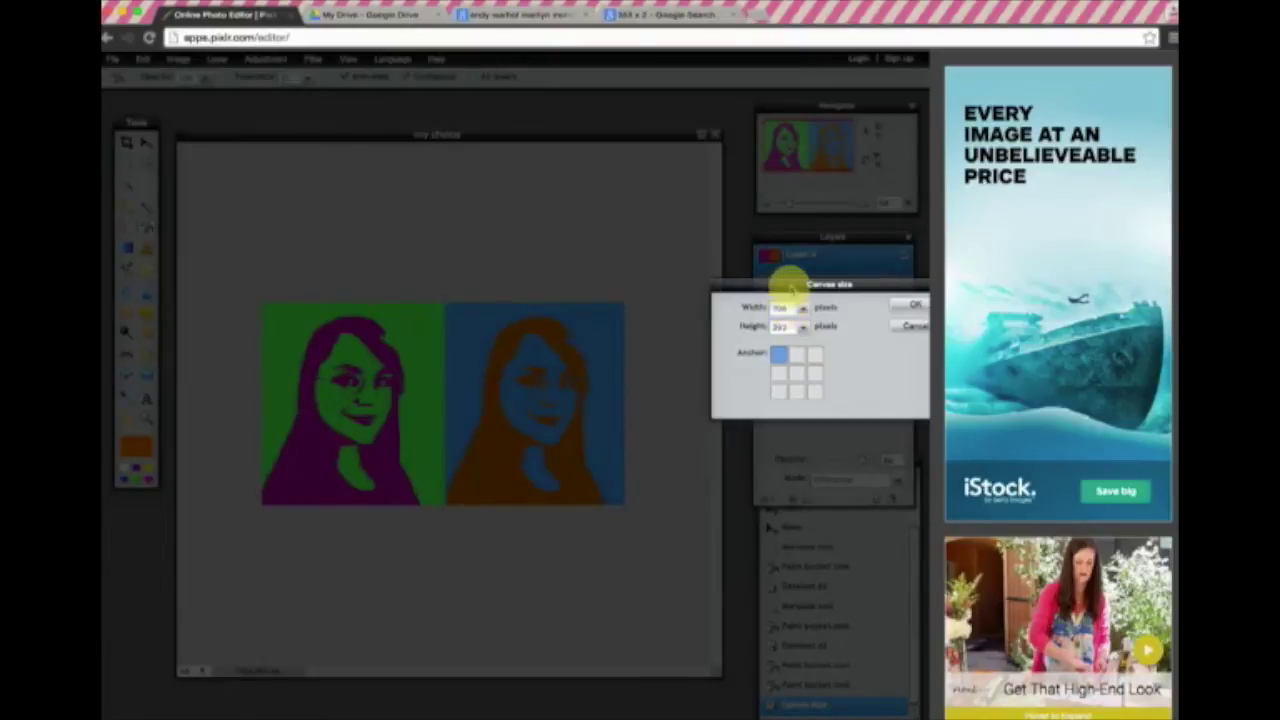
{"action": "left_click_drag", "start_coordinate": [788, 284], "coordinate": [678, 283]}
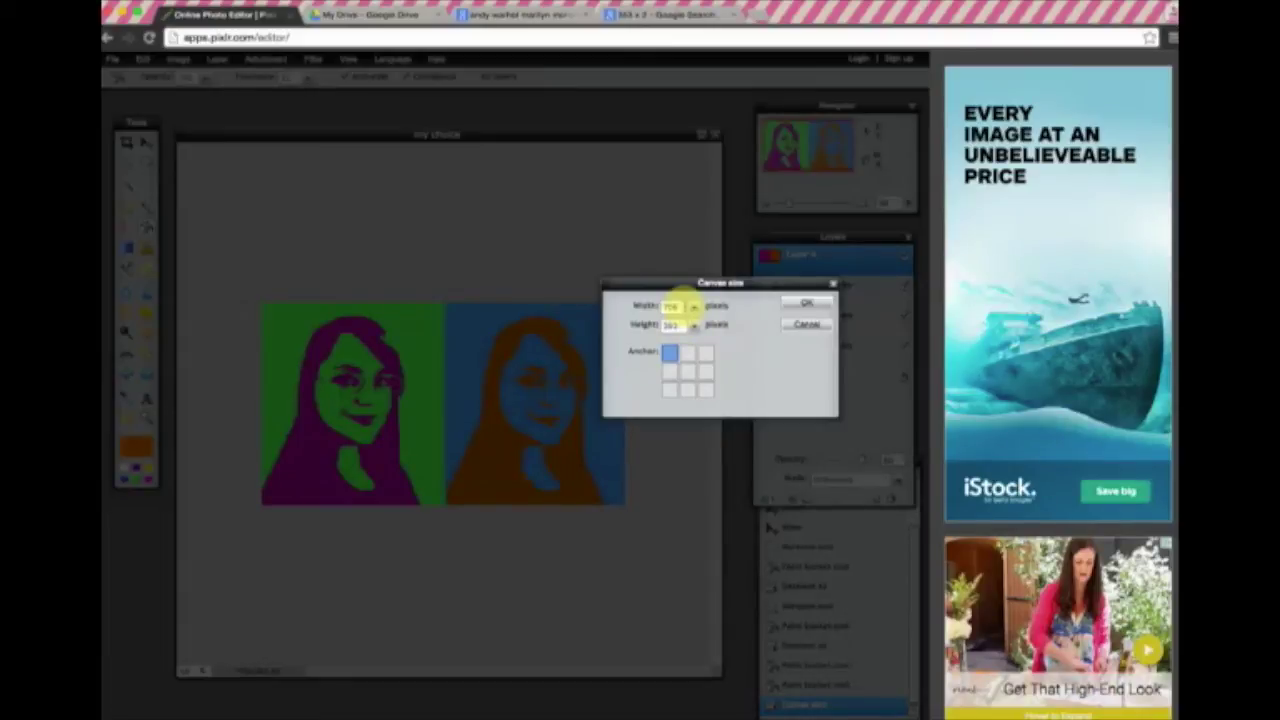
{"action": "left_click", "coordinate": [830, 292]}
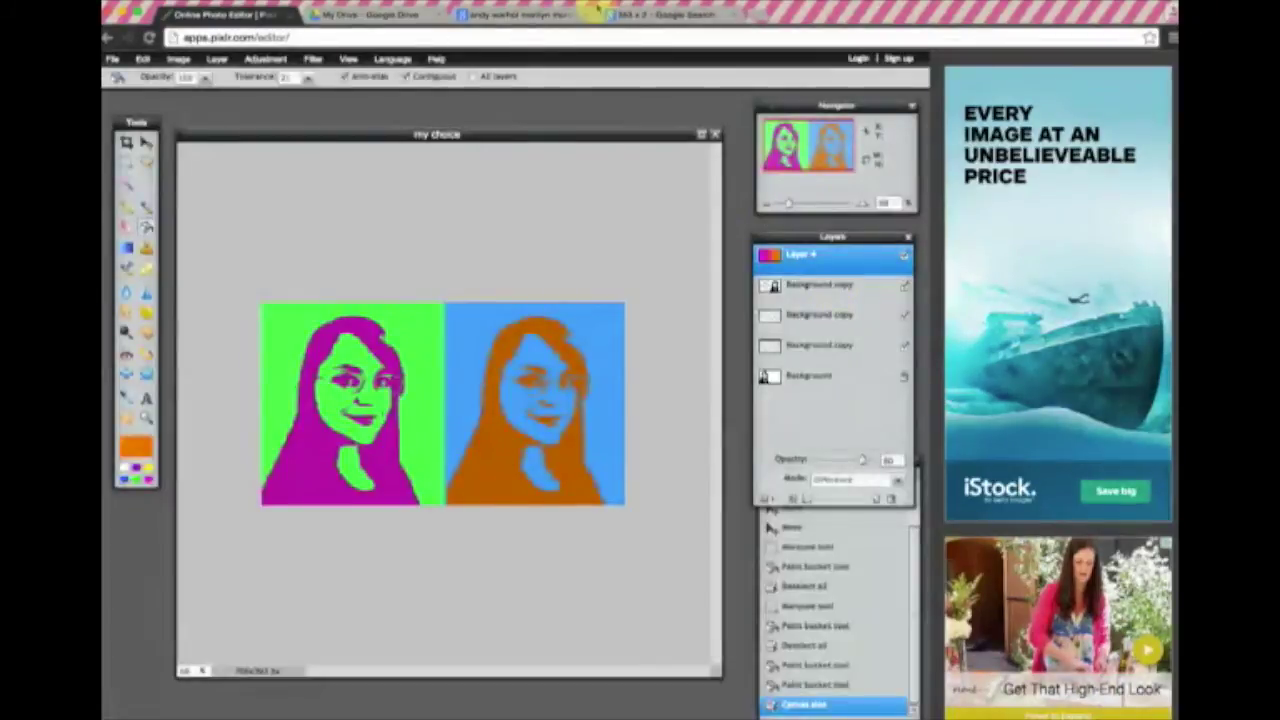
{"action": "left_click", "coordinate": [665, 14]}
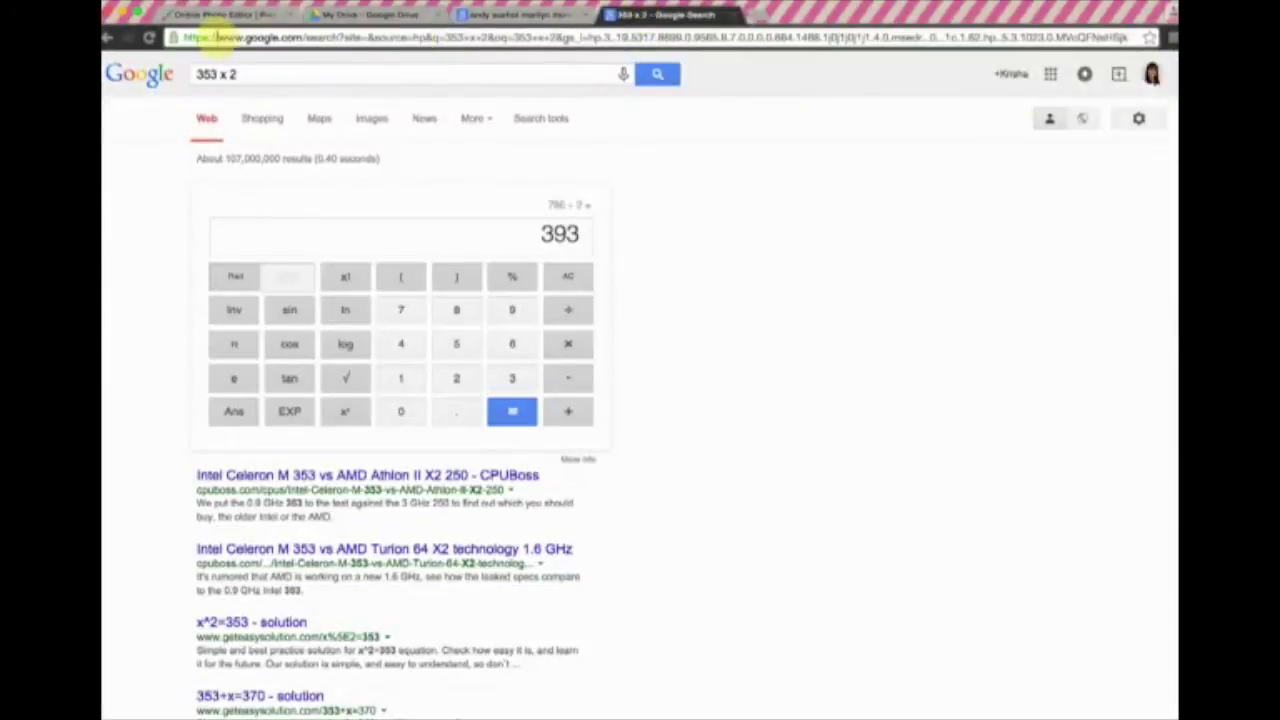
{"action": "left_click", "coordinate": [210, 15]}
{"action": "left_click", "coordinate": [180, 59]}
{"action": "left_click", "coordinate": [190, 90]}
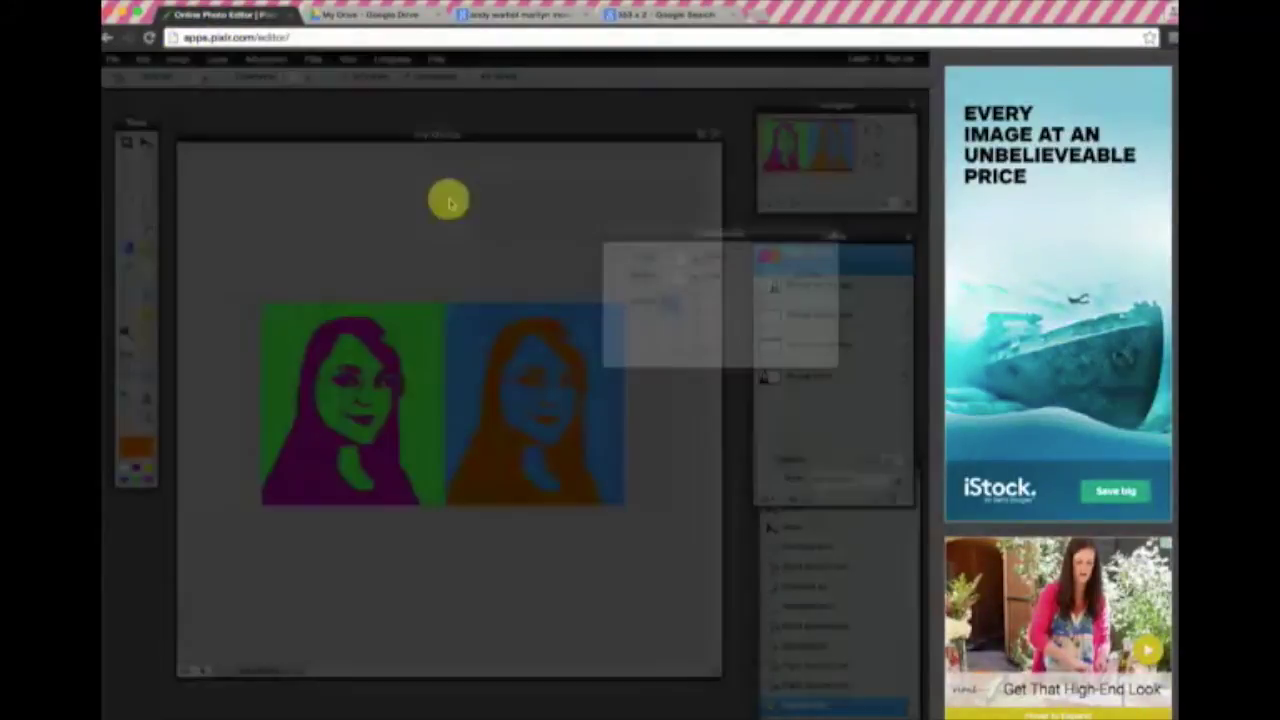
{"action": "left_click", "coordinate": [804, 256]}
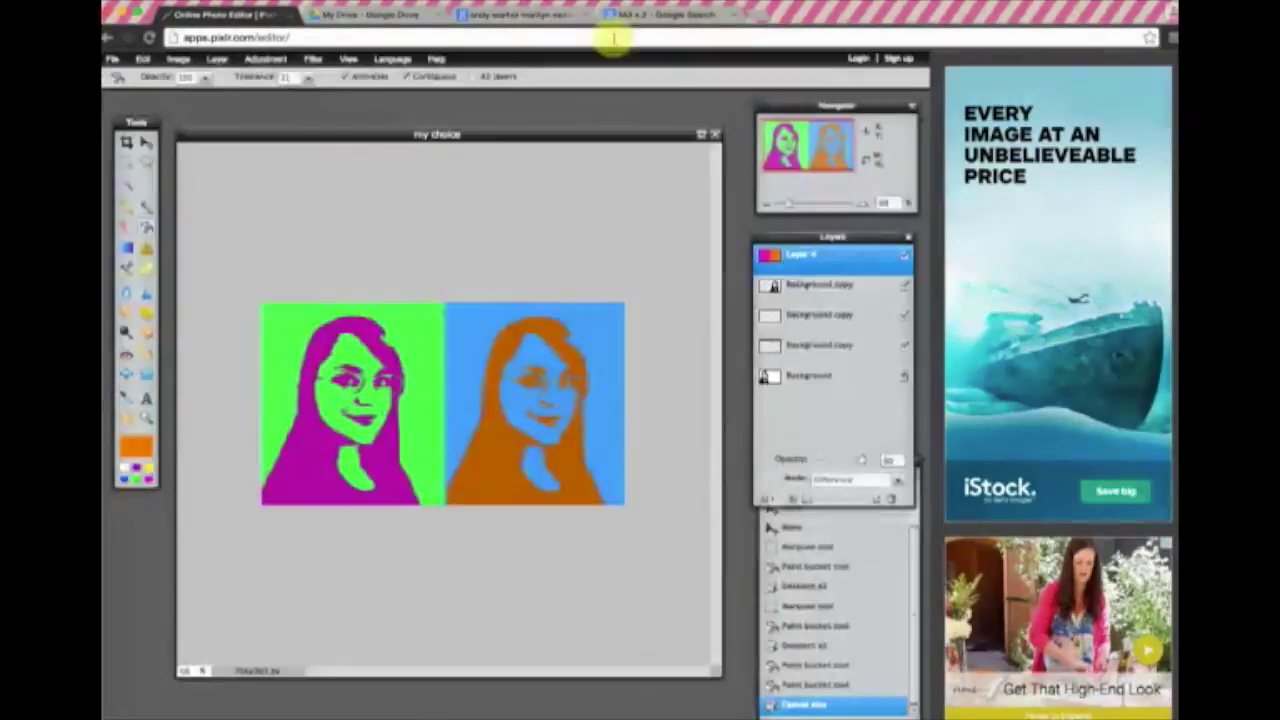
Switch to the Google calculator and divide 706 by 2.
{"action": "left_click", "coordinate": [630, 15]}
{"action": "left_click_drag", "start_coordinate": [530, 235], "coordinate": [593, 232]}
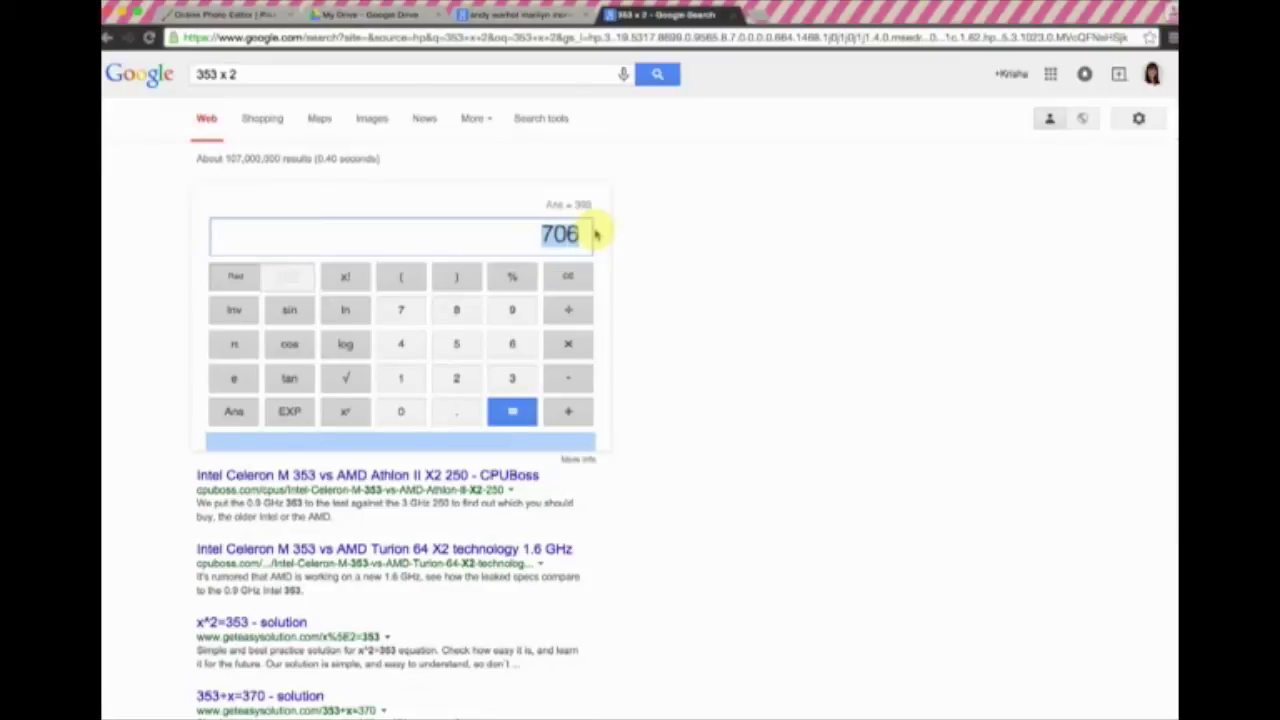
{"action": "left_click", "coordinate": [722, 265]}
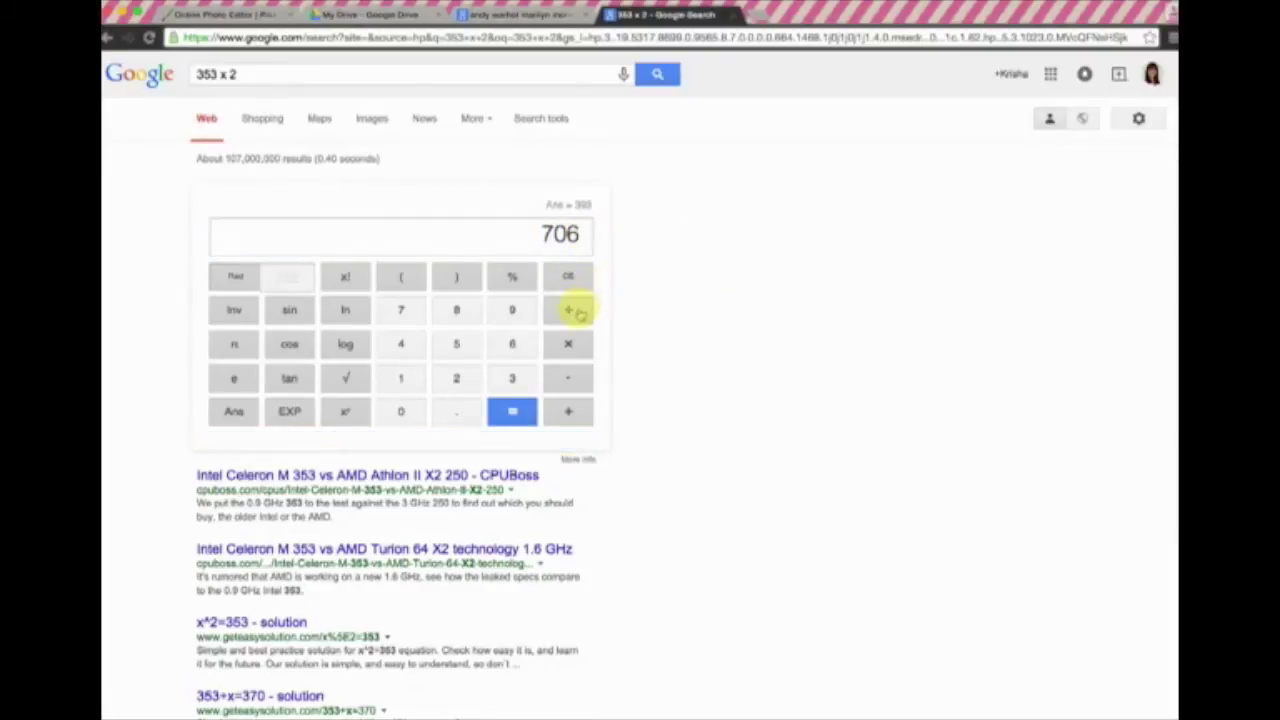
{"action": "scroll", "coordinate": [571, 312], "scroll_direction": "down", "scroll_amount": 1}
{"action": "left_click", "coordinate": [570, 299]}
{"action": "left_click", "coordinate": [456, 366]}
{"action": "left_click", "coordinate": [514, 401]}
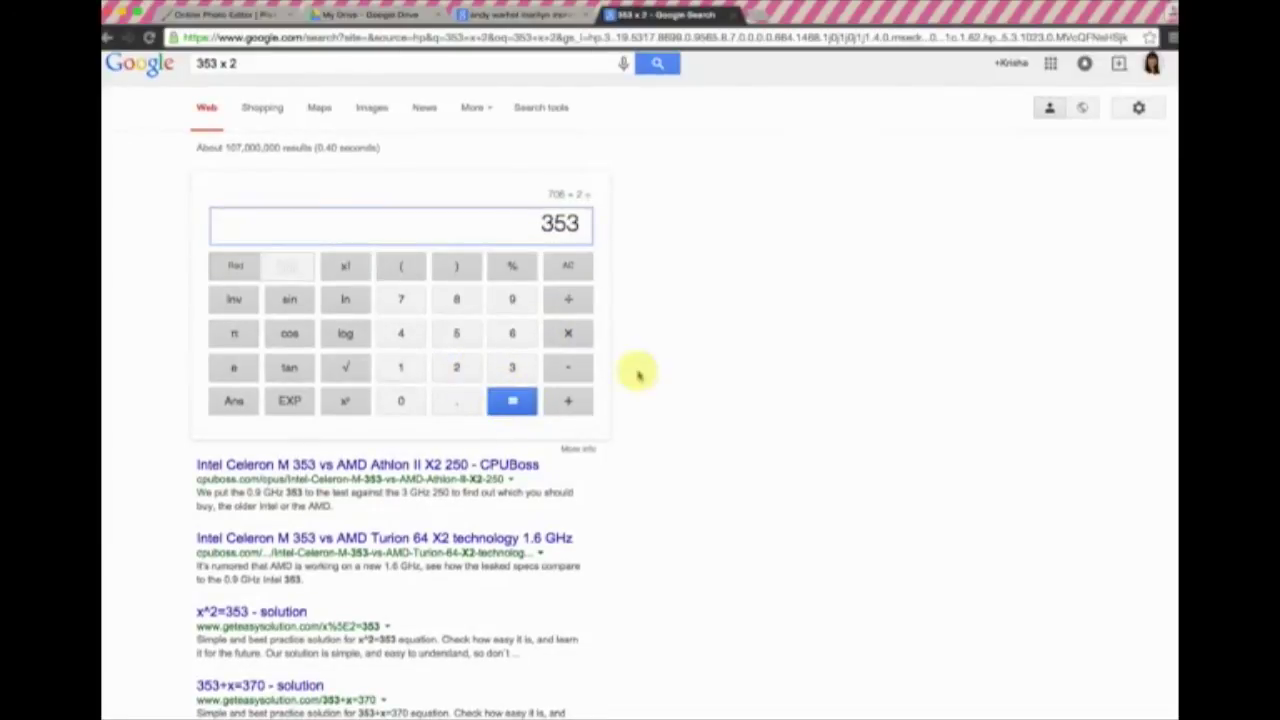
Multiply the calculator's last result by 3.
{"action": "left_click", "coordinate": [568, 333]}
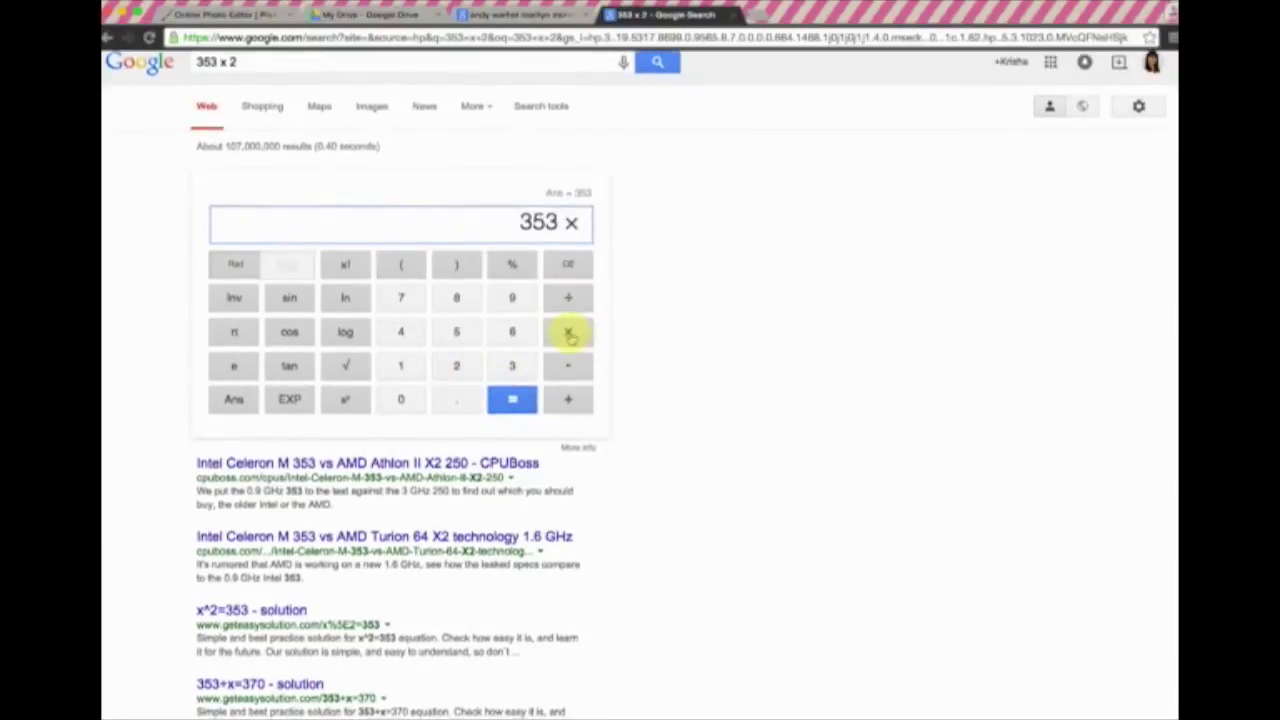
{"action": "left_click", "coordinate": [514, 370]}
{"action": "left_click", "coordinate": [515, 405]}
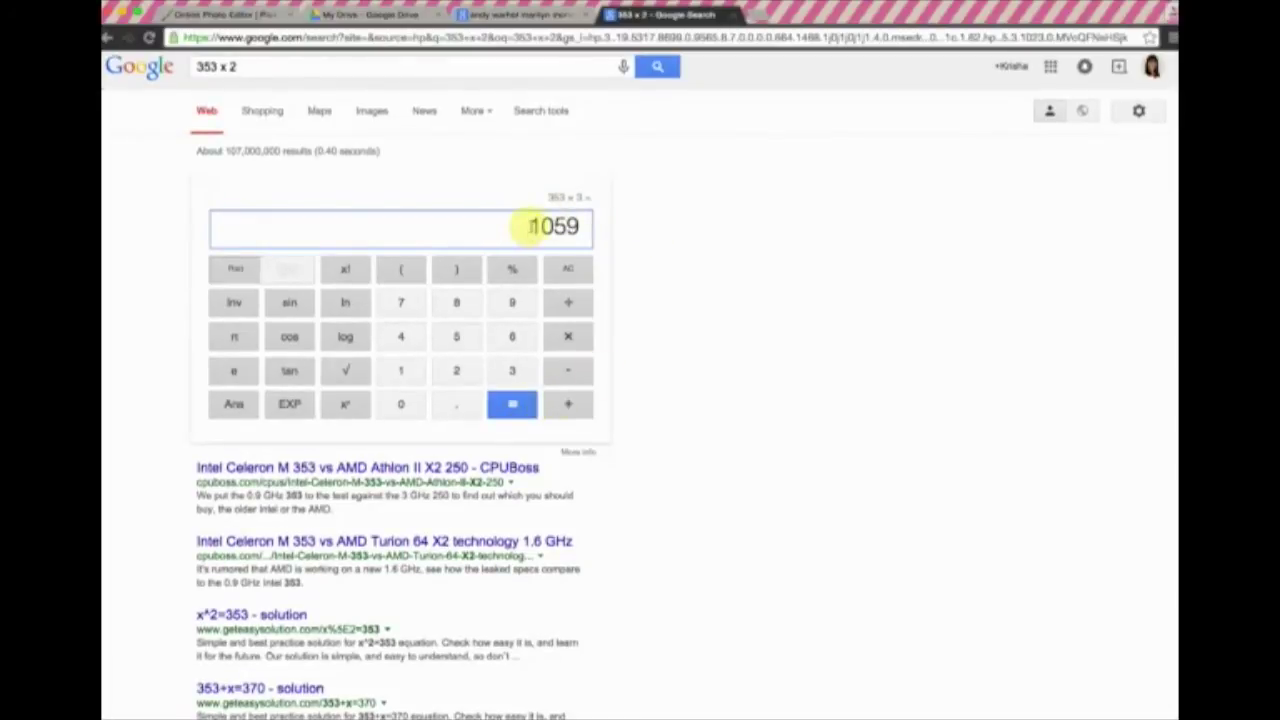
Return to Pixlr Editor and check the image size settings, leaving them as they are.
{"action": "left_click", "coordinate": [240, 14]}
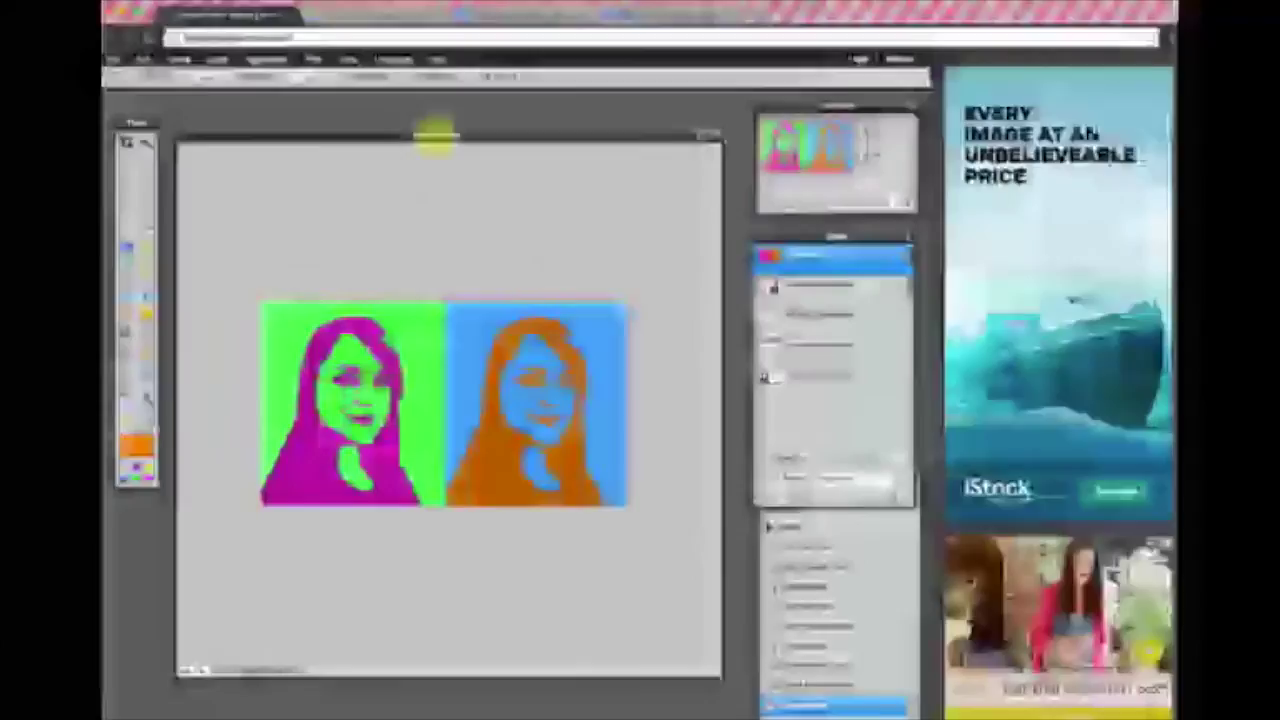
{"action": "left_click", "coordinate": [143, 58]}
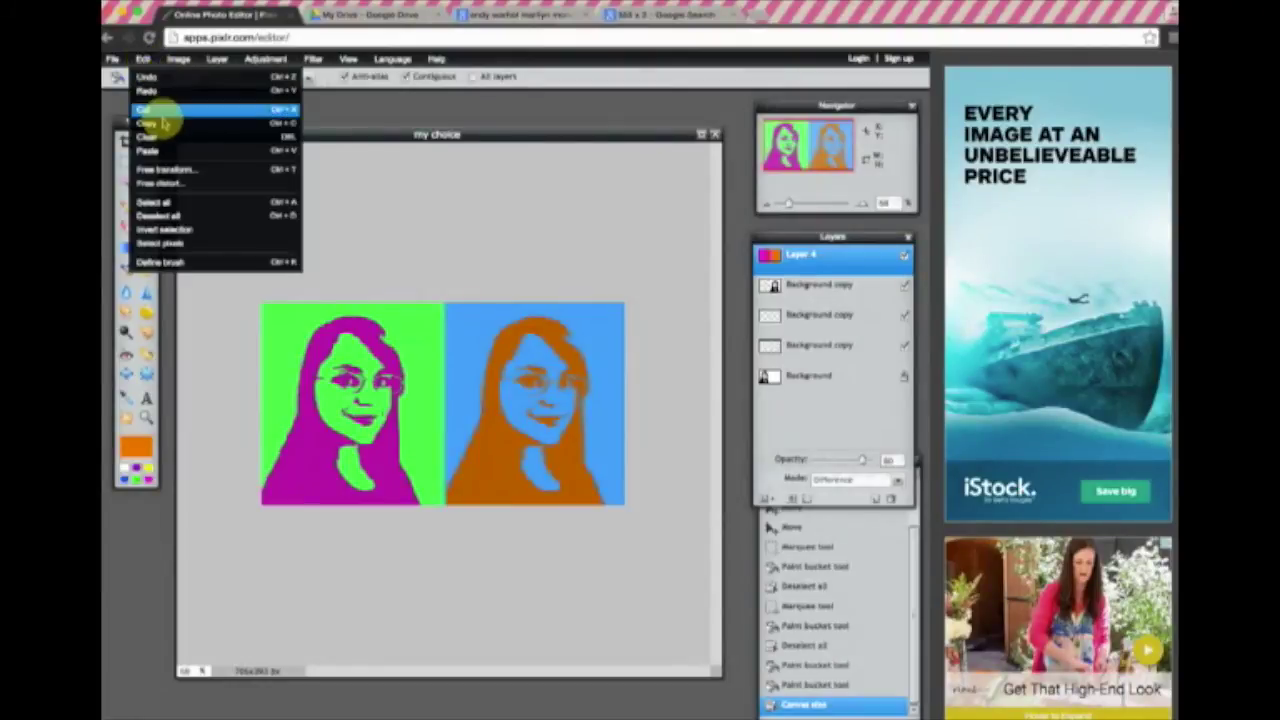
{"action": "left_click", "coordinate": [185, 82]}
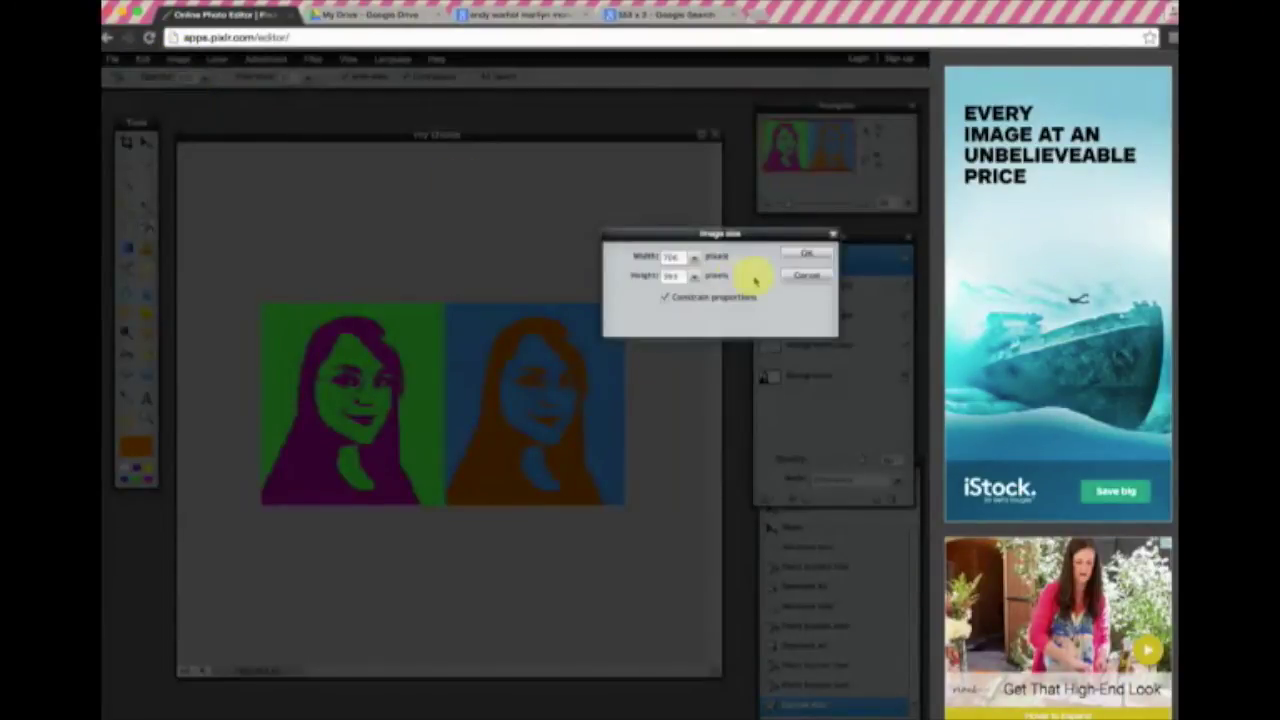
{"action": "left_click", "coordinate": [803, 278]}
Try a canvas height of 1059 pixels and undo the resize.
{"action": "left_click", "coordinate": [178, 58]}
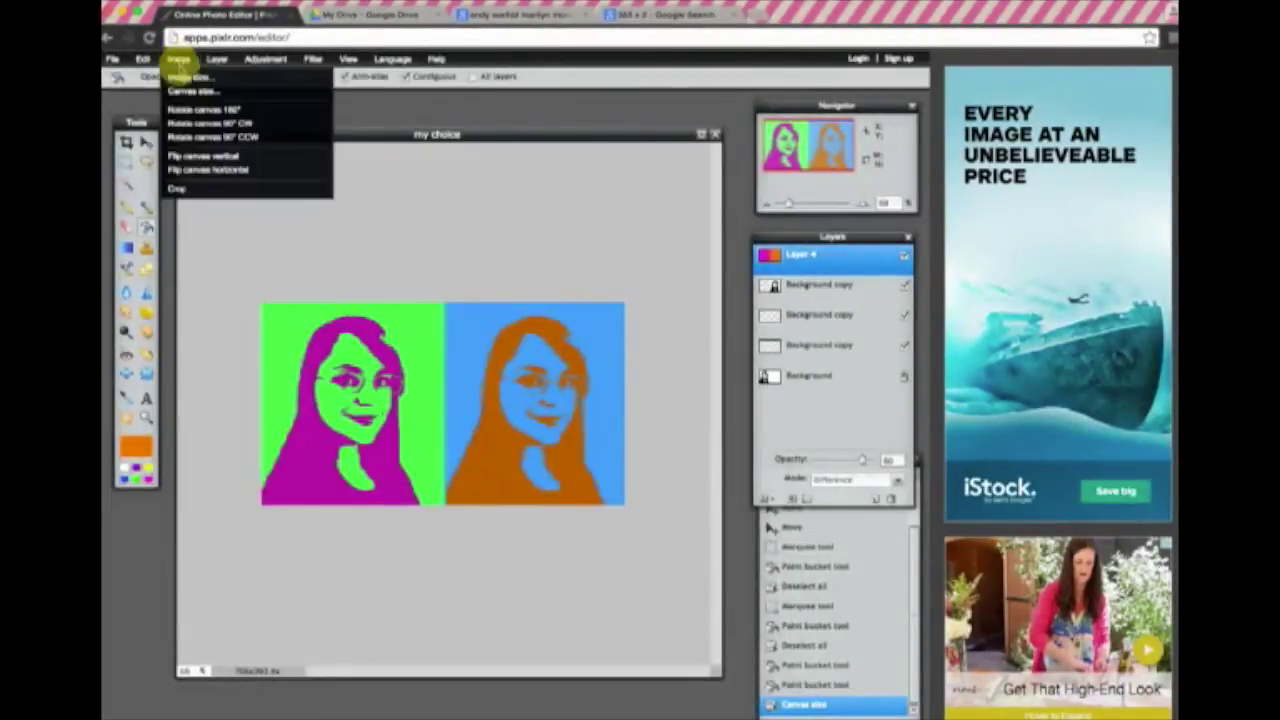
{"action": "left_click", "coordinate": [190, 91]}
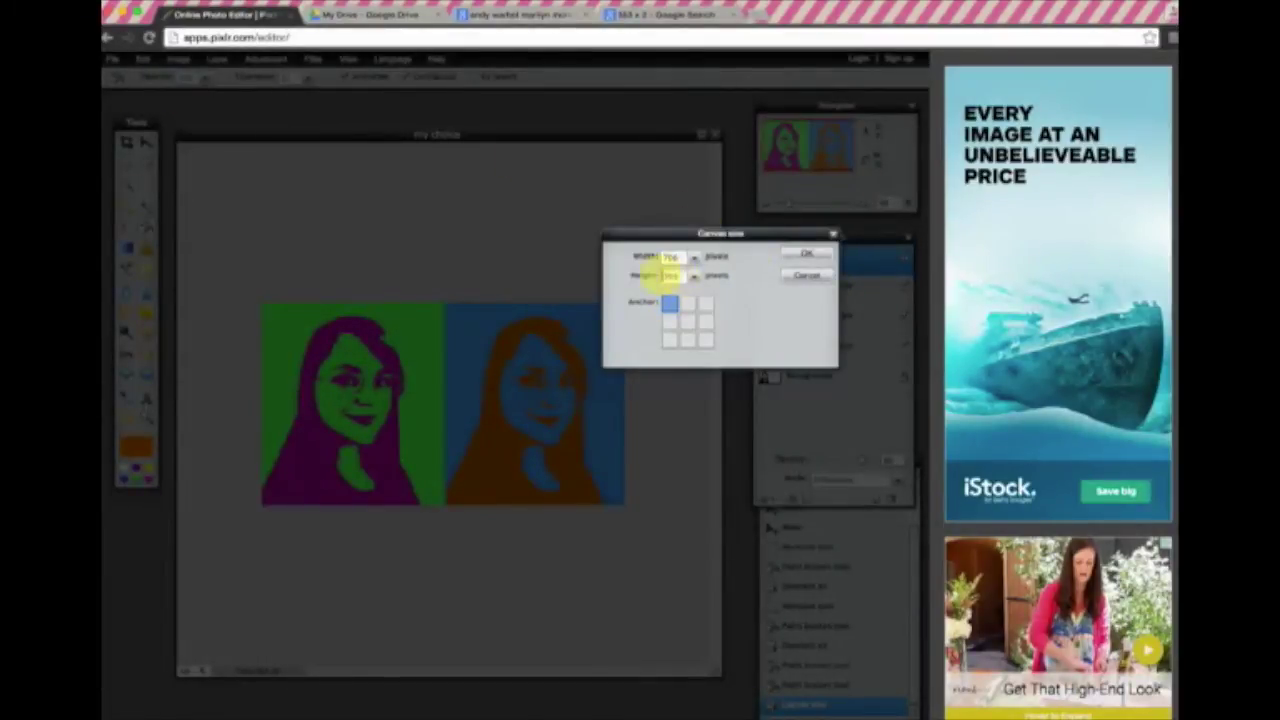
{"action": "double_click", "coordinate": [665, 277]}
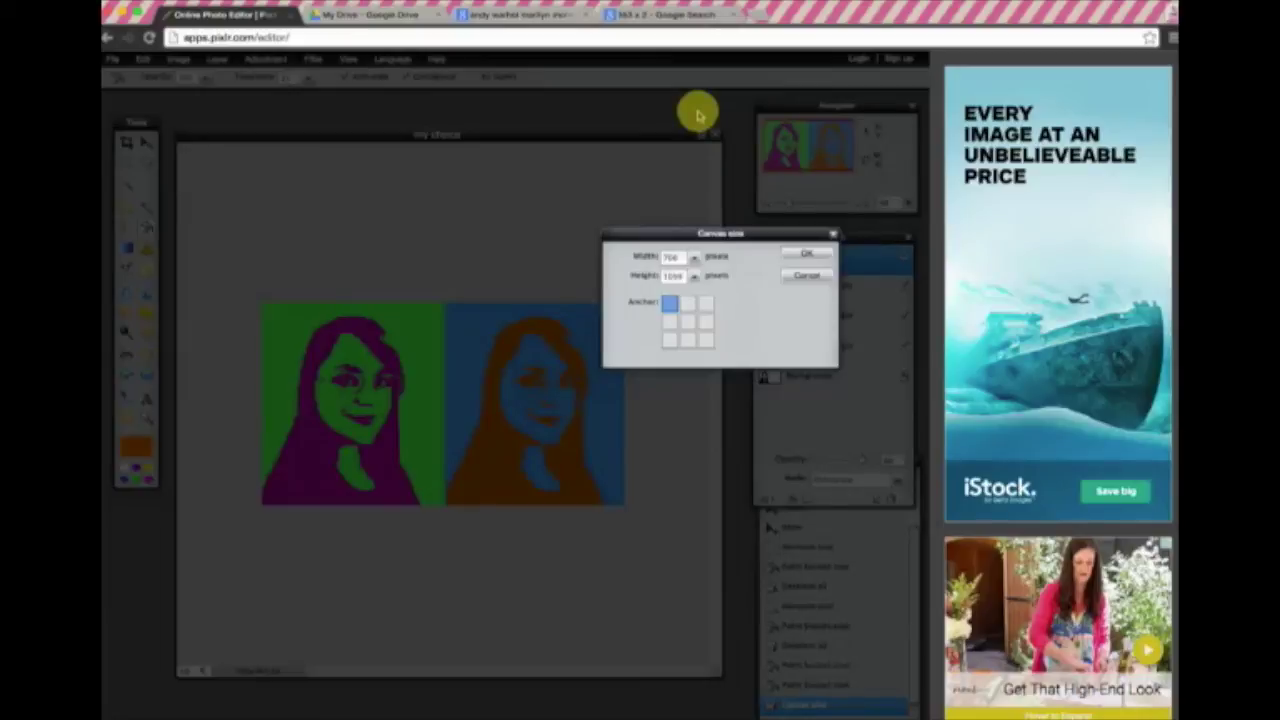
{"action": "left_click", "coordinate": [806, 256]}
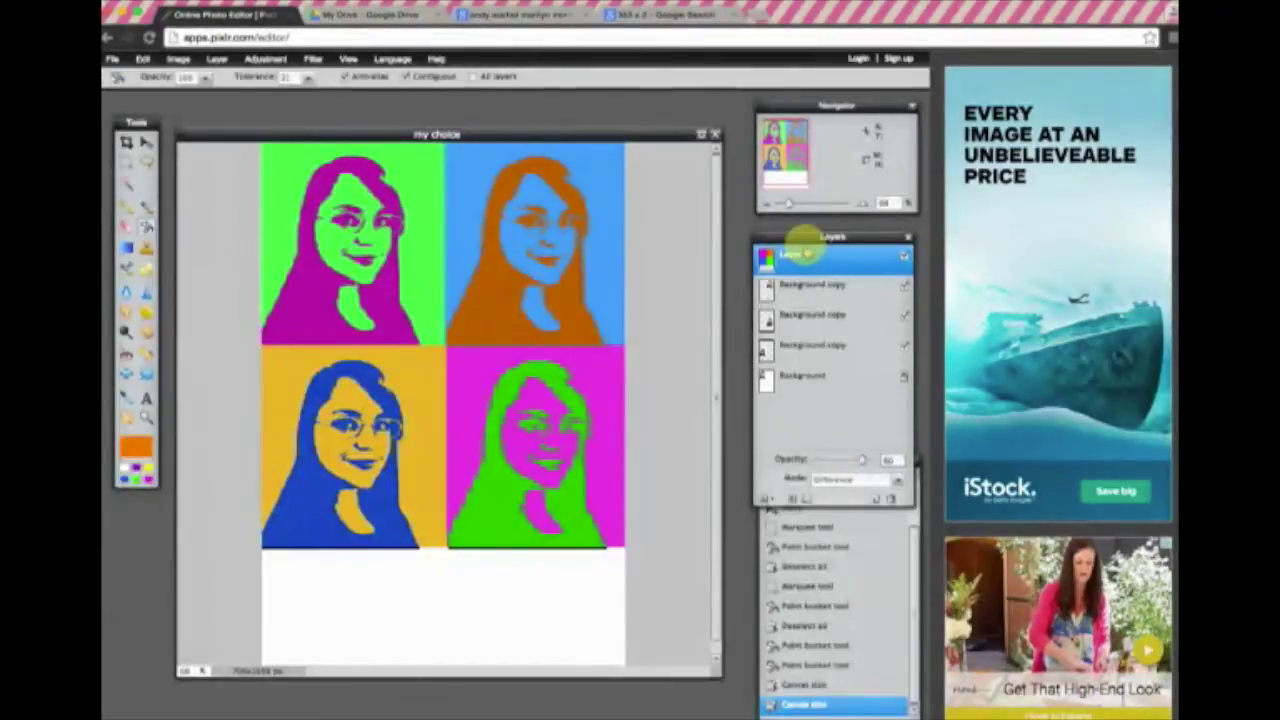
{"action": "left_click", "coordinate": [143, 59]}
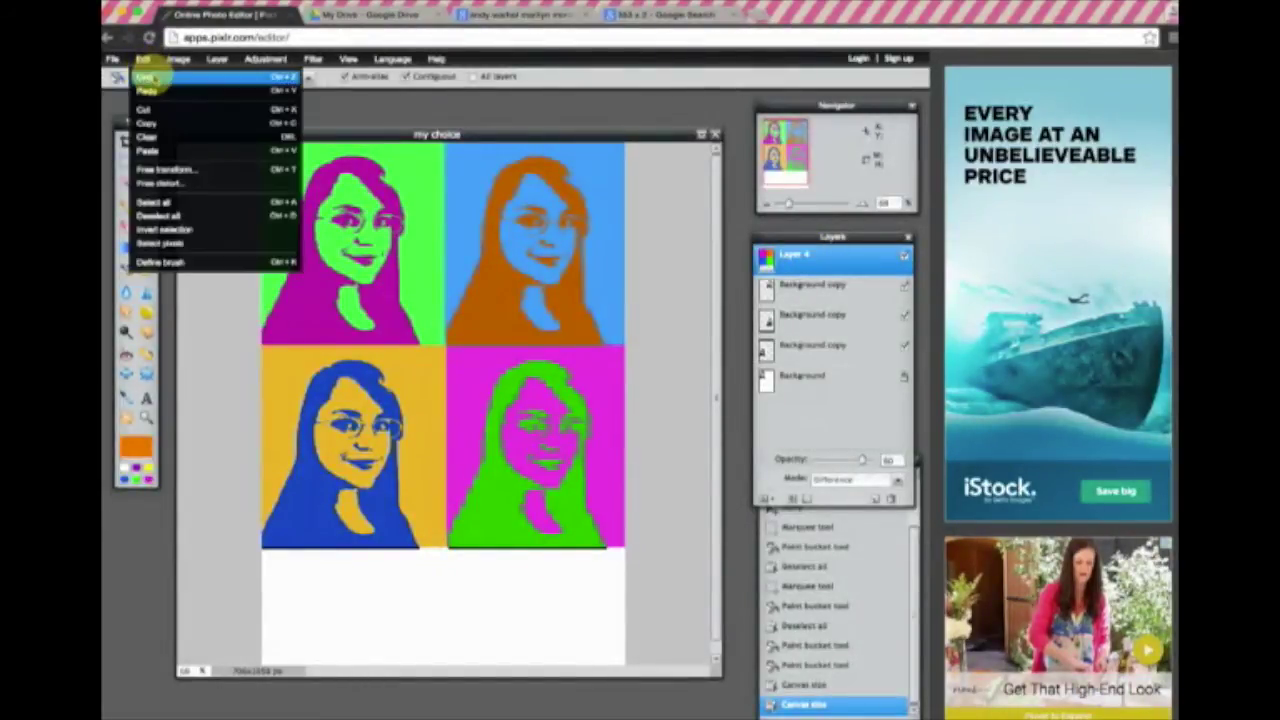
{"action": "left_click", "coordinate": [150, 79]}
Set the canvas width to 1059 pixels, anchored at the upper-left corner, to make room for a third portrait.
{"action": "left_click", "coordinate": [143, 59]}
{"action": "left_click", "coordinate": [178, 59]}
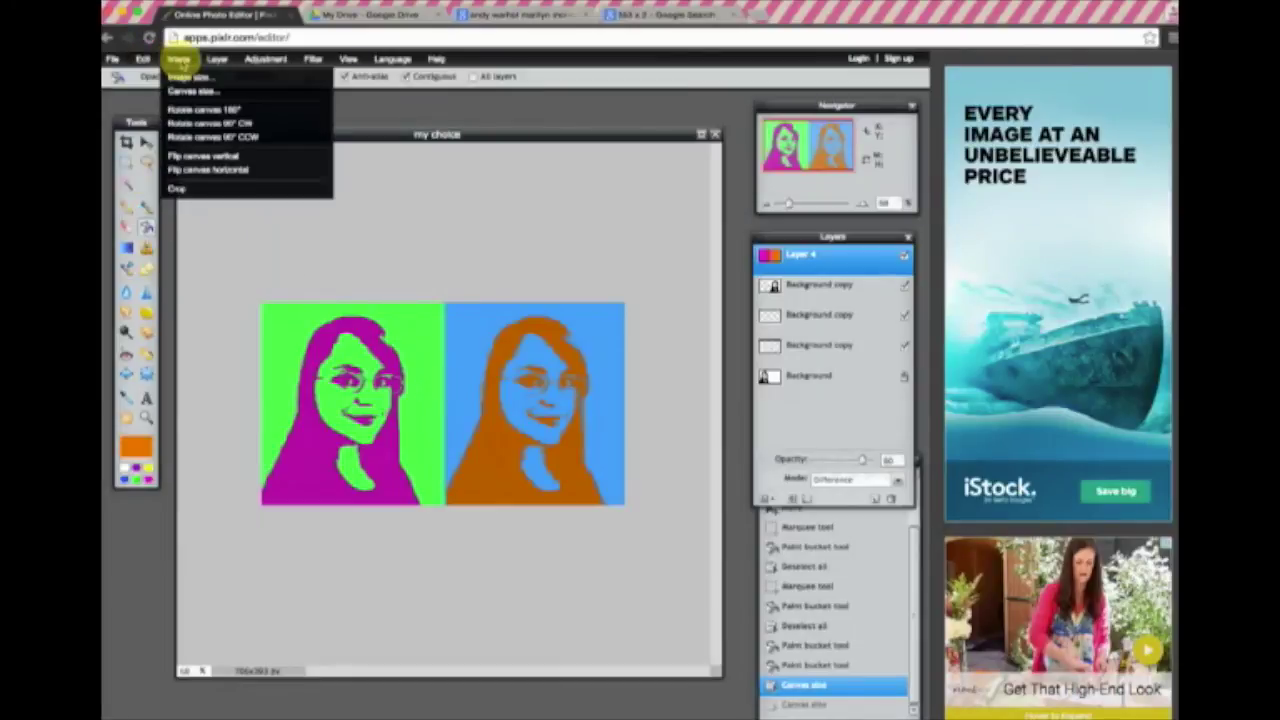
{"action": "left_click", "coordinate": [192, 90]}
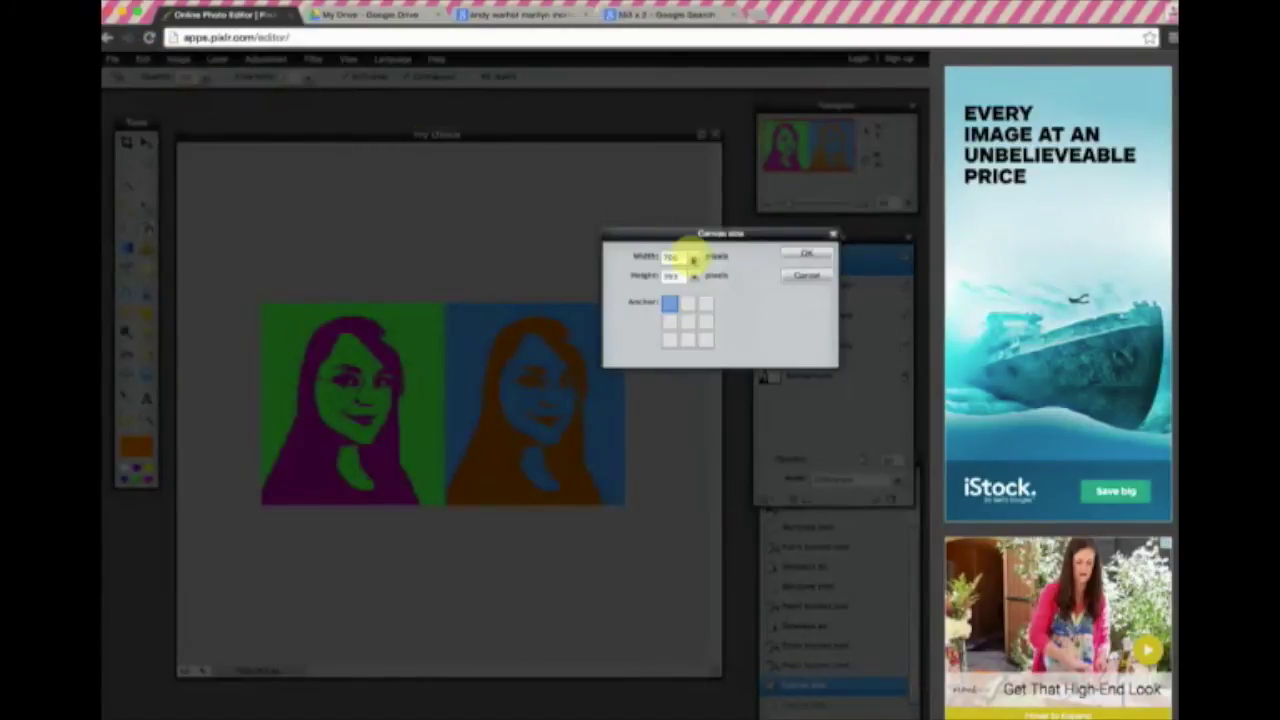
{"action": "left_click_drag", "start_coordinate": [680, 255], "coordinate": [647, 255]}
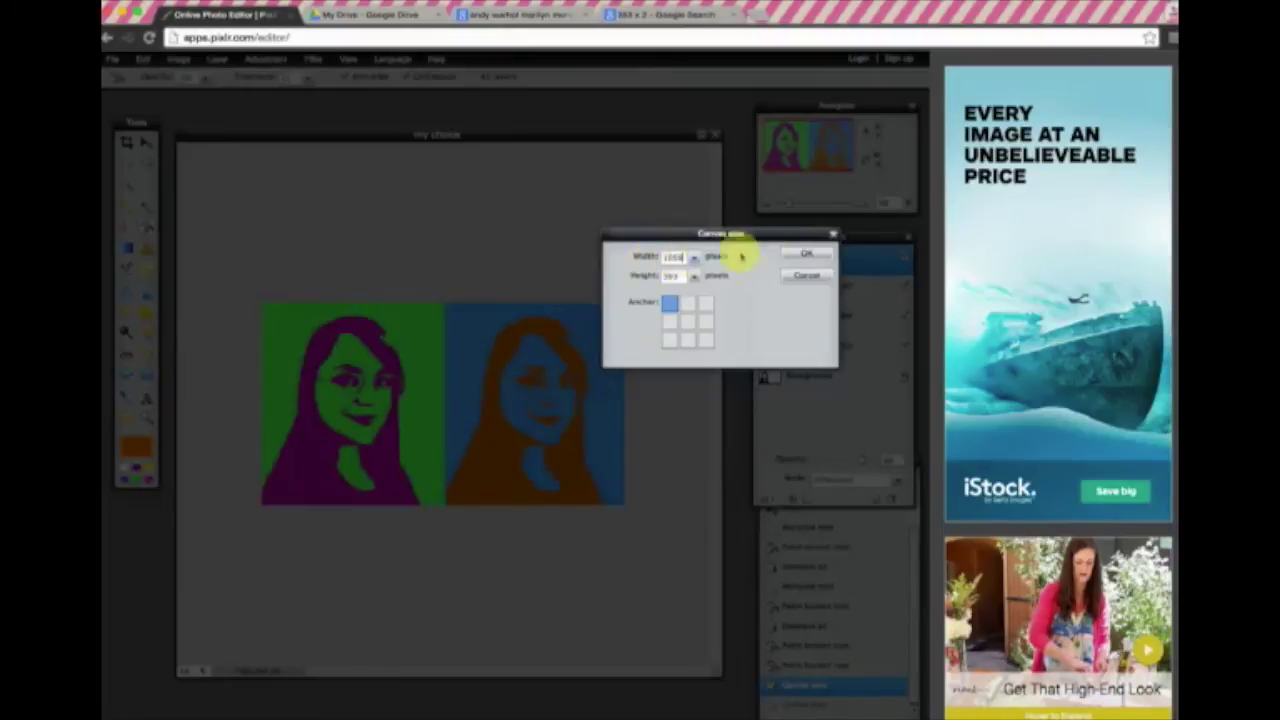
{"action": "left_click", "coordinate": [805, 253]}
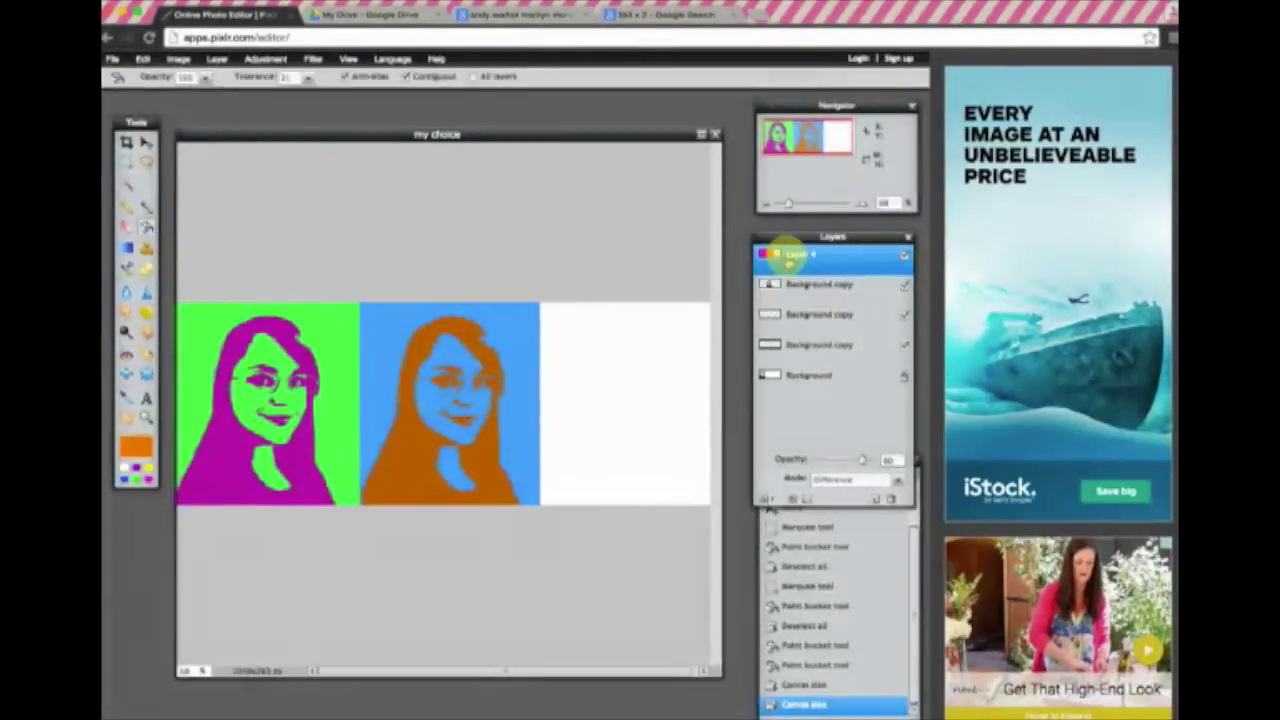
{"action": "left_click", "coordinate": [650, 16]}
{"action": "left_click", "coordinate": [262, 18]}
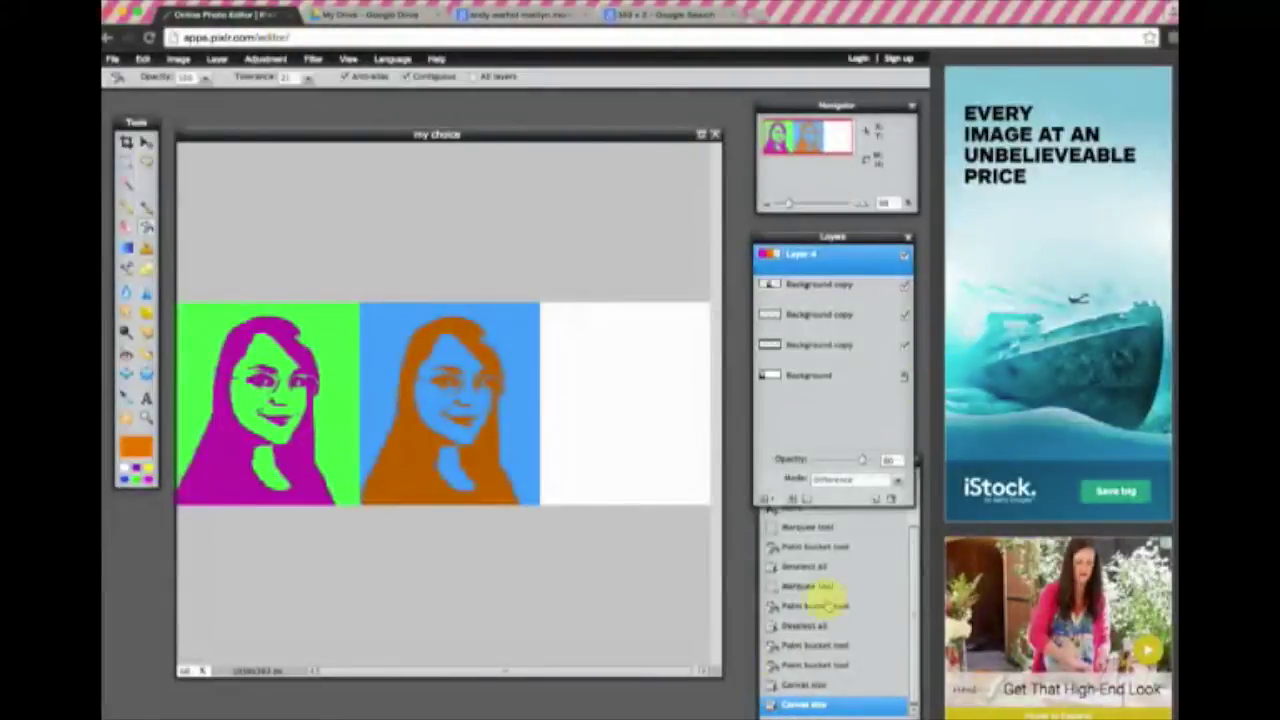
Delete the two lower Background copy layers that have no portrait inside the canvas.
{"action": "left_click_drag", "start_coordinate": [778, 203], "coordinate": [785, 205]}
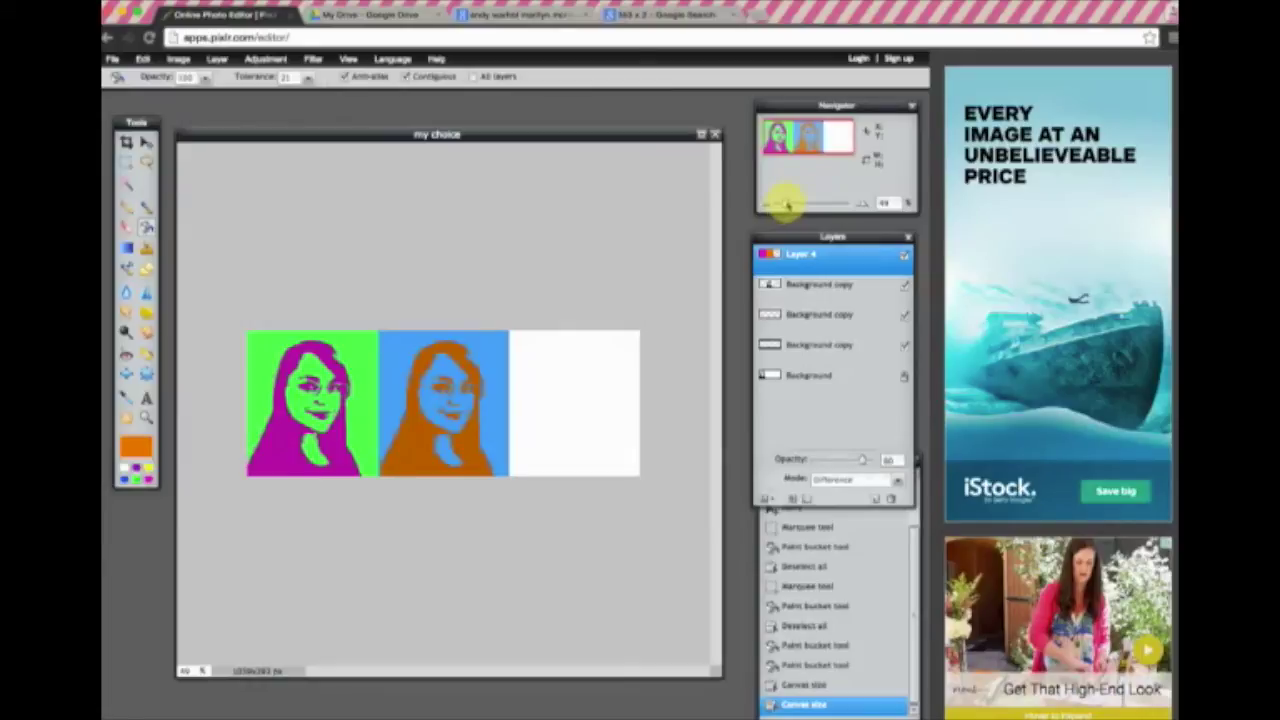
{"action": "left_click_drag", "start_coordinate": [800, 238], "coordinate": [727, 196]}
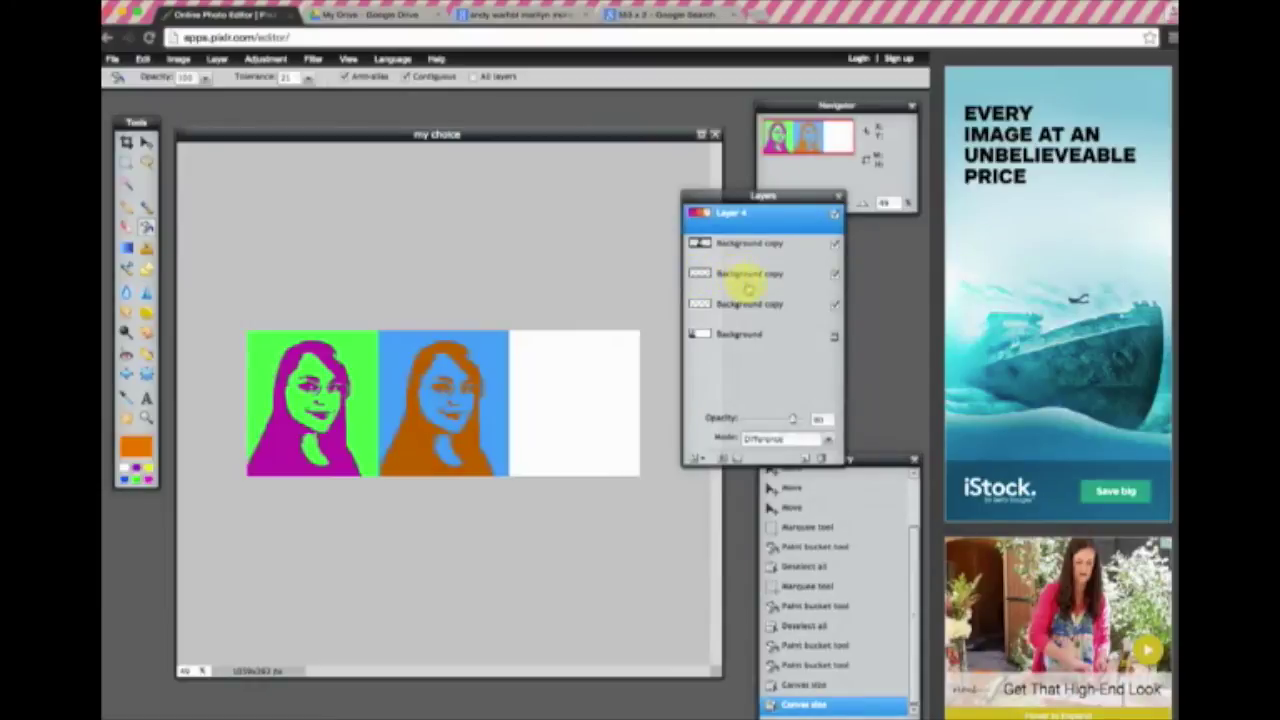
{"action": "left_click", "coordinate": [700, 272]}
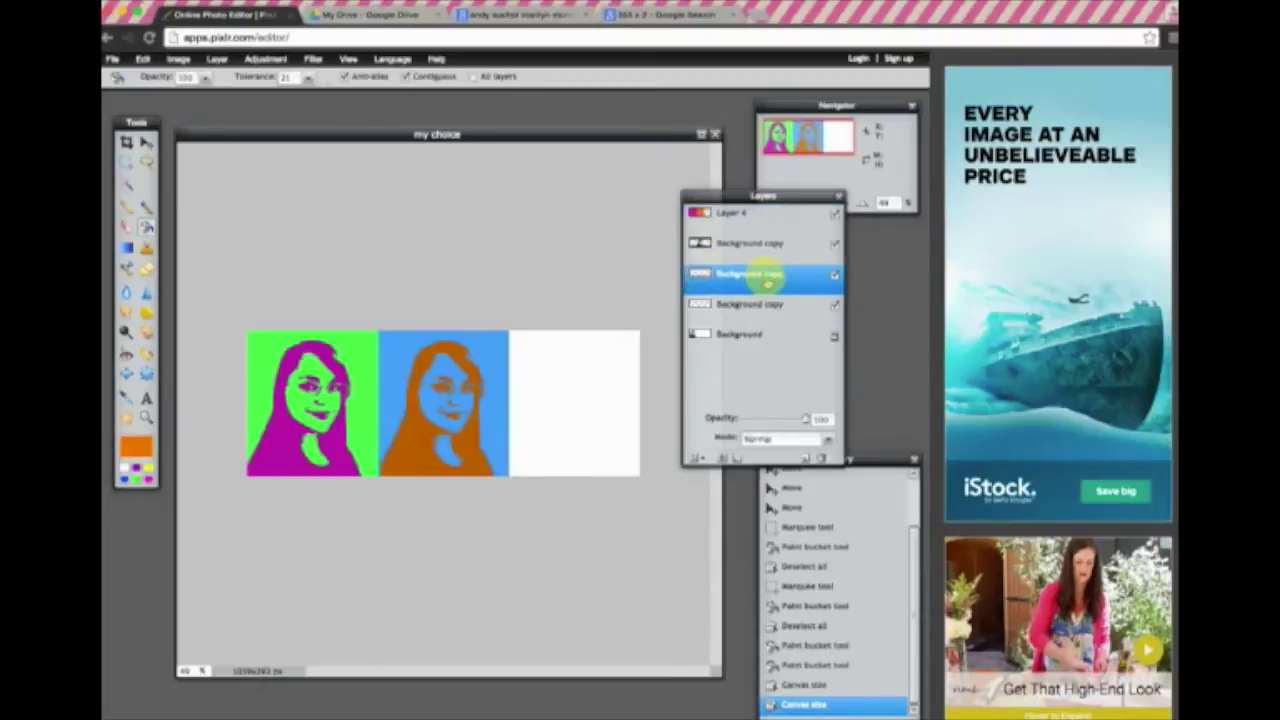
{"action": "left_click", "coordinate": [698, 244]}
{"action": "left_click", "coordinate": [700, 273]}
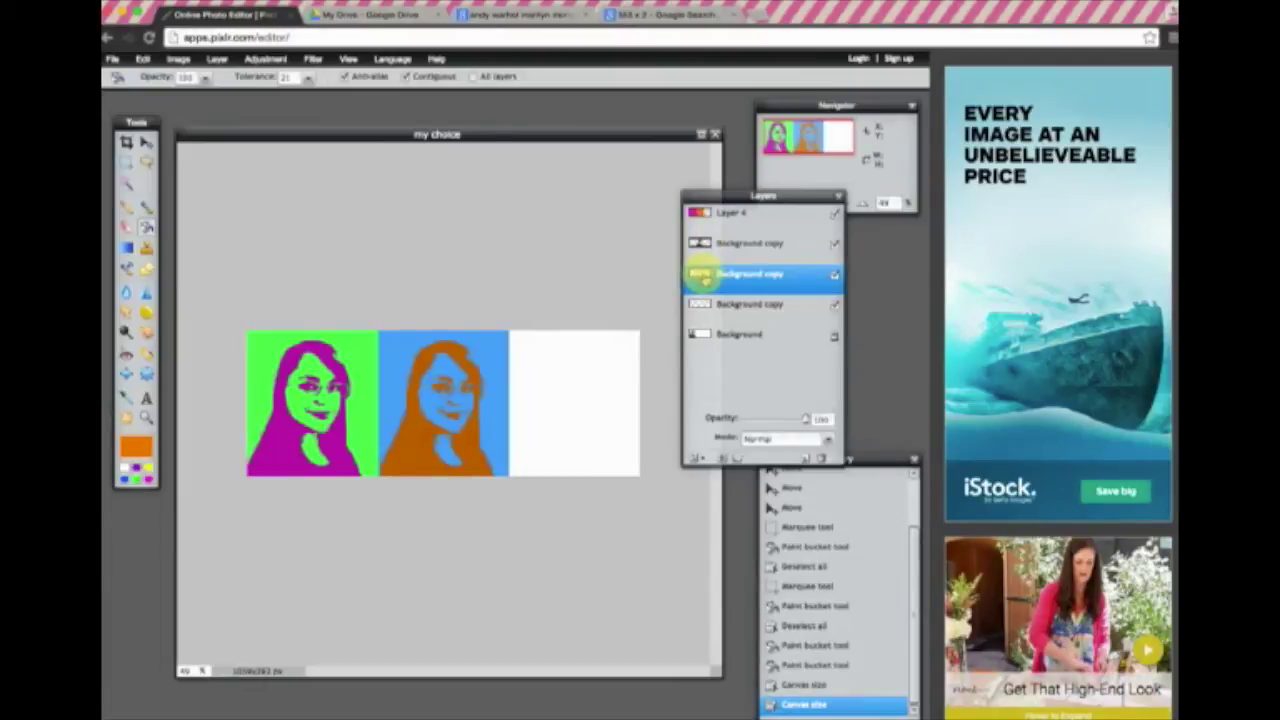
{"action": "left_click", "coordinate": [822, 458]}
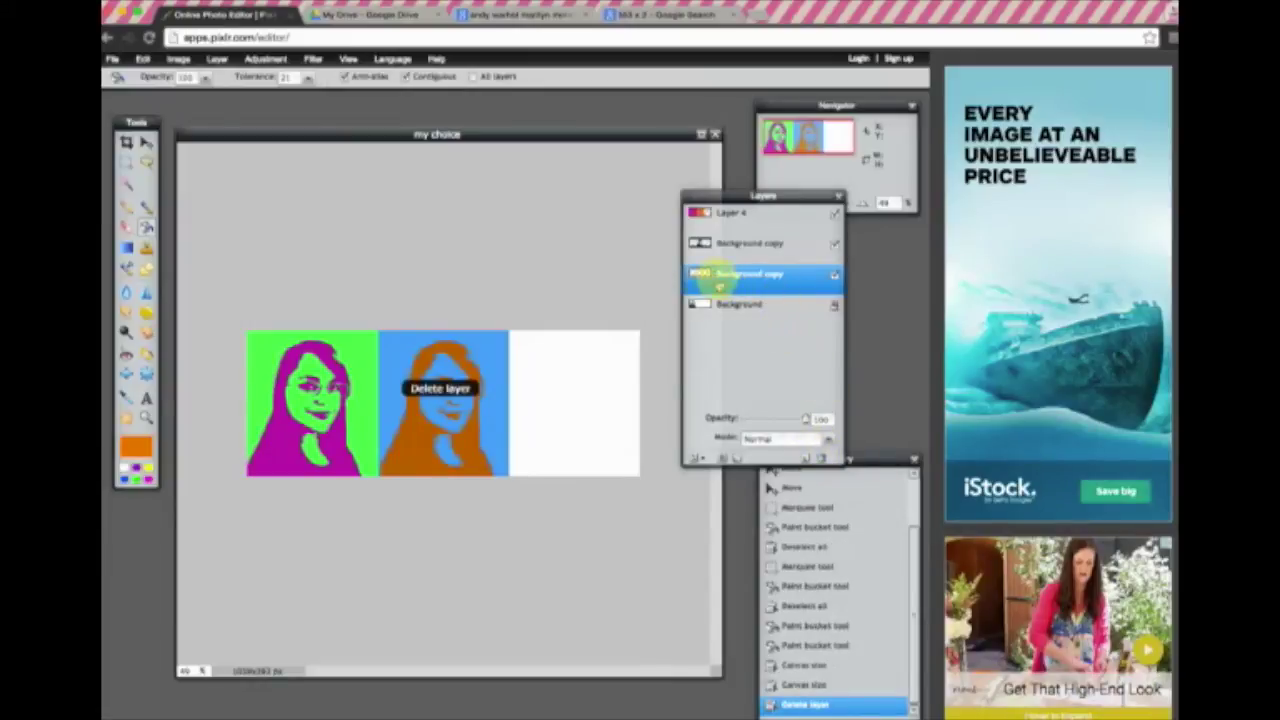
{"action": "left_click", "coordinate": [822, 458]}
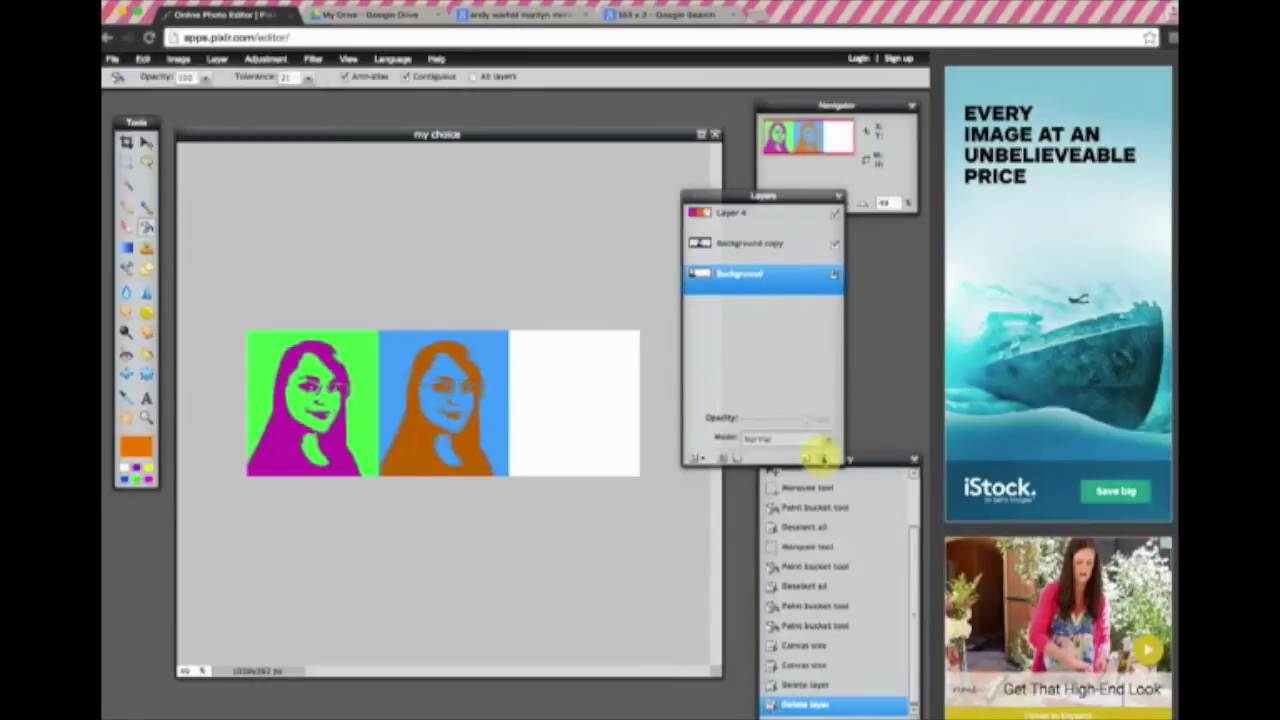
Try deleting the remaining Background copy layer with the orange portrait and undo the deletion.
{"action": "left_click", "coordinate": [748, 245]}
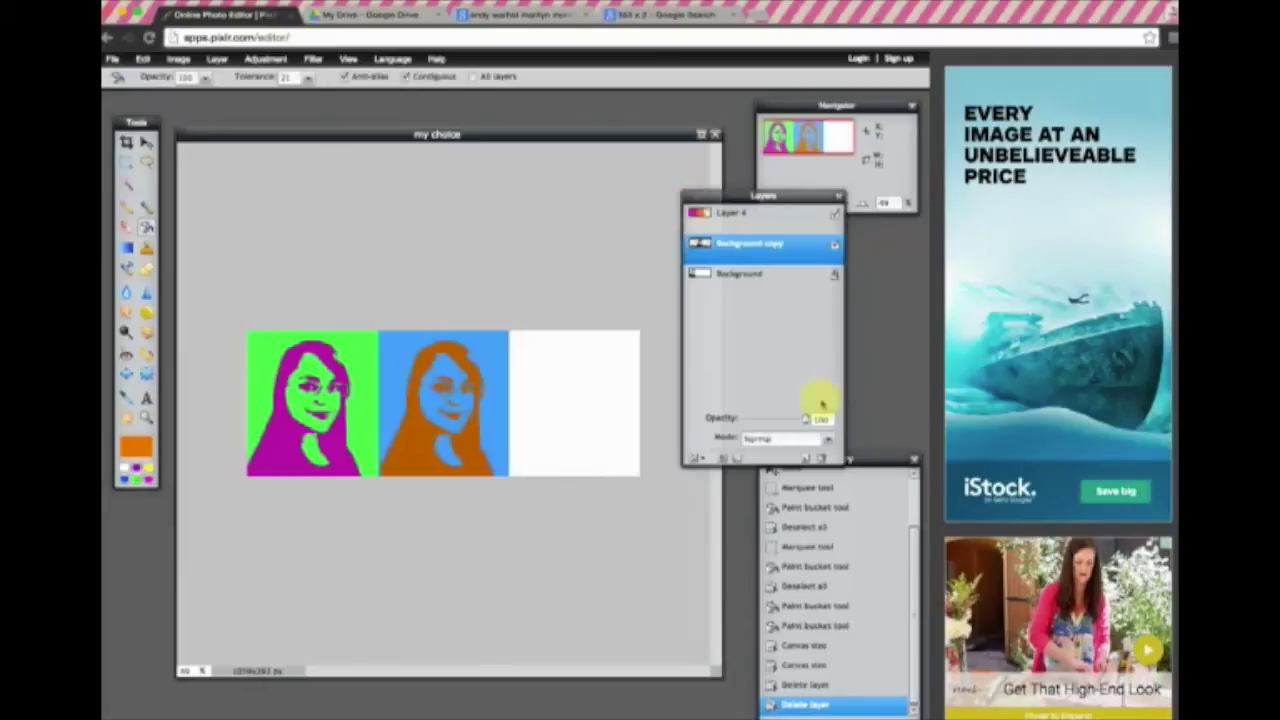
{"action": "left_click", "coordinate": [818, 457]}
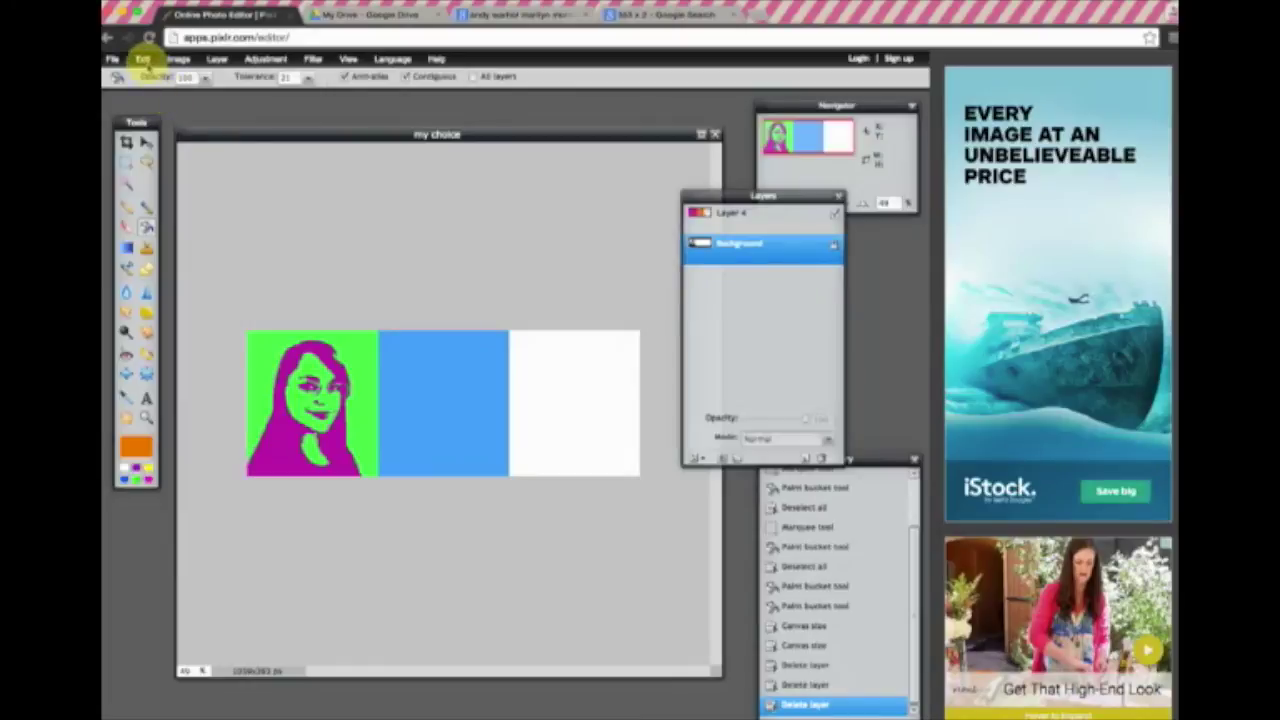
{"action": "left_click", "coordinate": [143, 60]}
{"action": "left_click", "coordinate": [140, 75]}
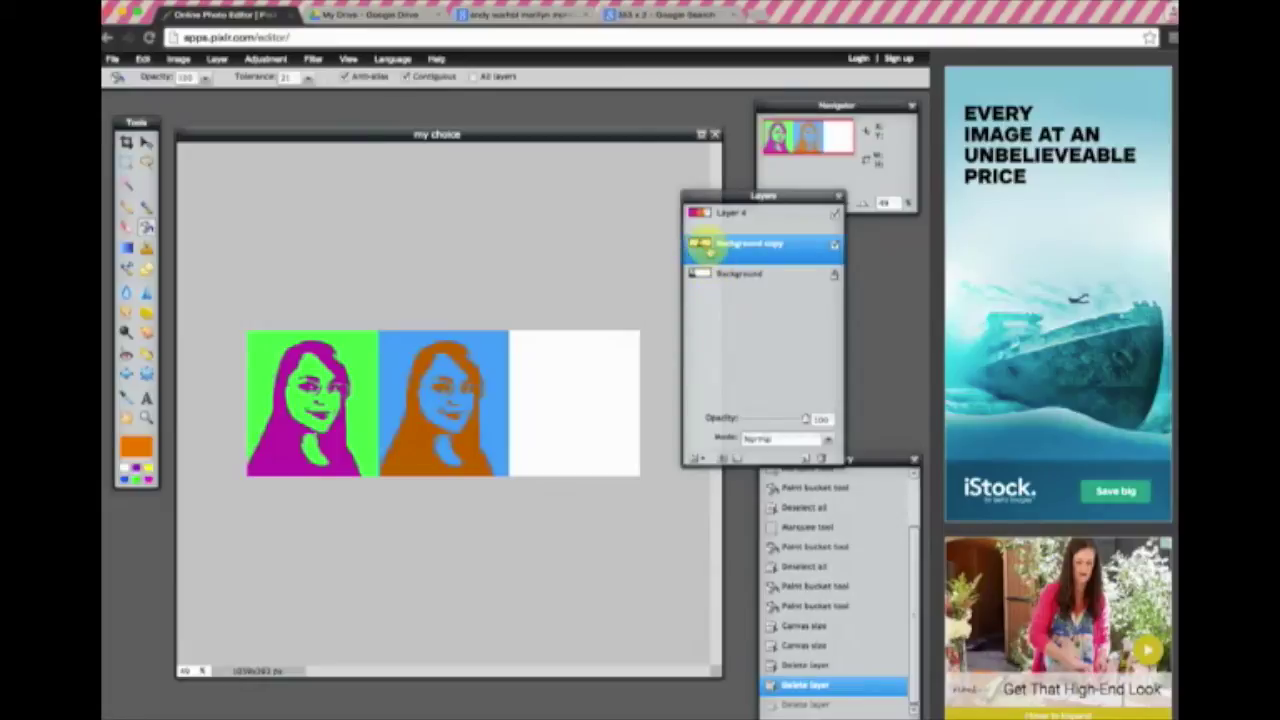
Duplicate the Background copy layer and move the duplicate portrait into the empty white third of the canvas.
{"action": "mouse_move", "coordinate": [700, 248]}
{"action": "left_mouse_down"}
{"action": "mouse_move", "coordinate": [771, 335]}
{"action": "mouse_move", "coordinate": [805, 458]}
{"action": "mouse_move", "coordinate": [806, 430]}
{"action": "mouse_move", "coordinate": [706, 280]}
{"action": "mouse_move", "coordinate": [706, 251]}
{"action": "left_mouse_up"}
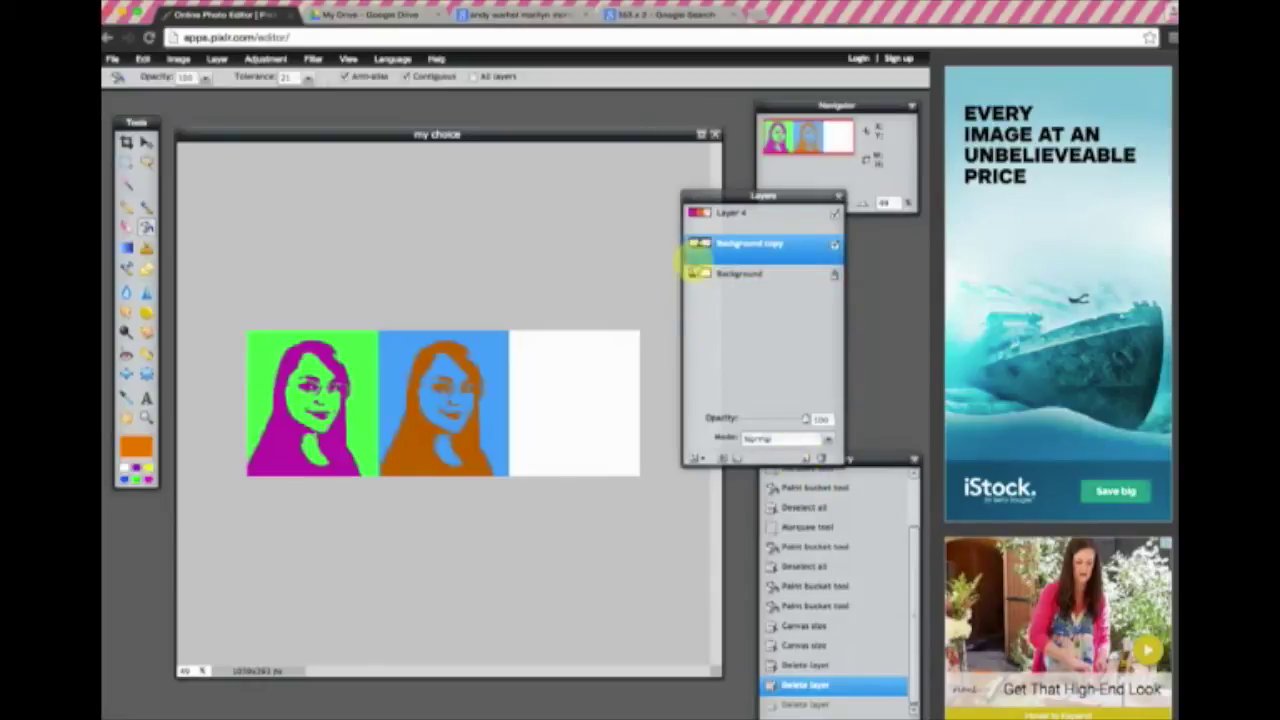
{"action": "left_click_drag", "start_coordinate": [698, 246], "coordinate": [805, 458]}
{"action": "left_click_drag", "start_coordinate": [696, 197], "coordinate": [772, 211]}
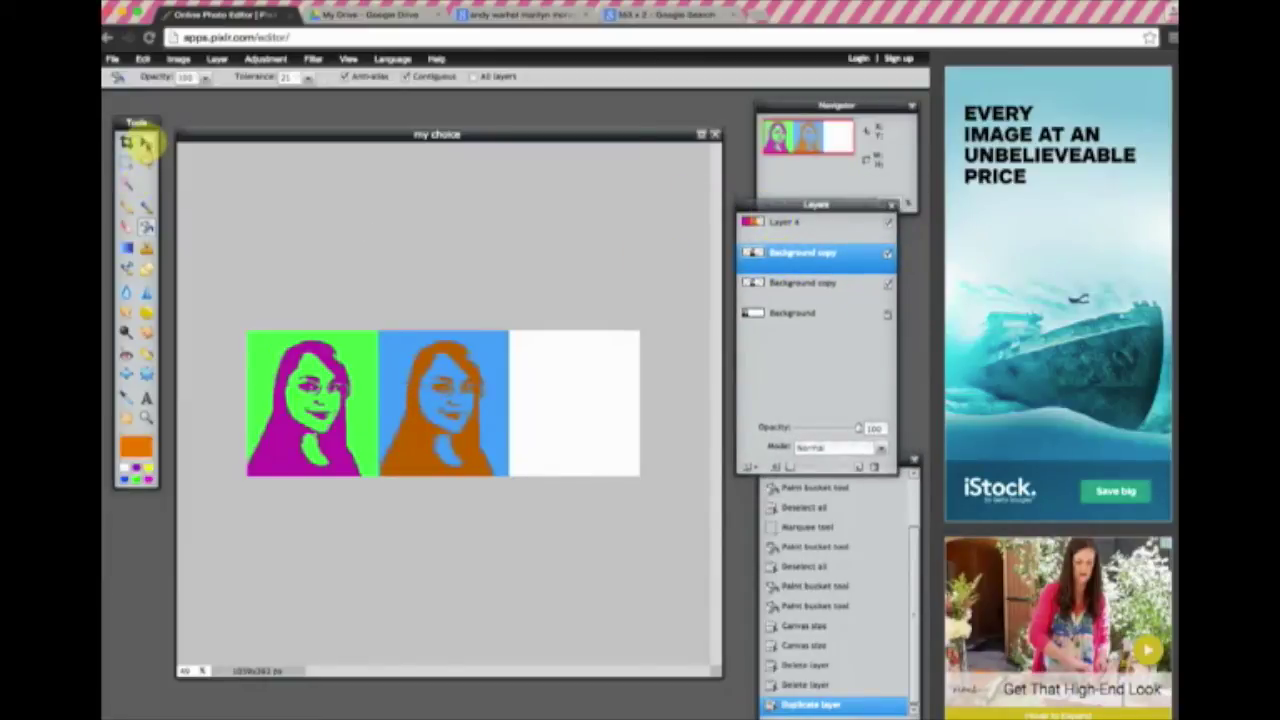
{"action": "left_click", "coordinate": [146, 144]}
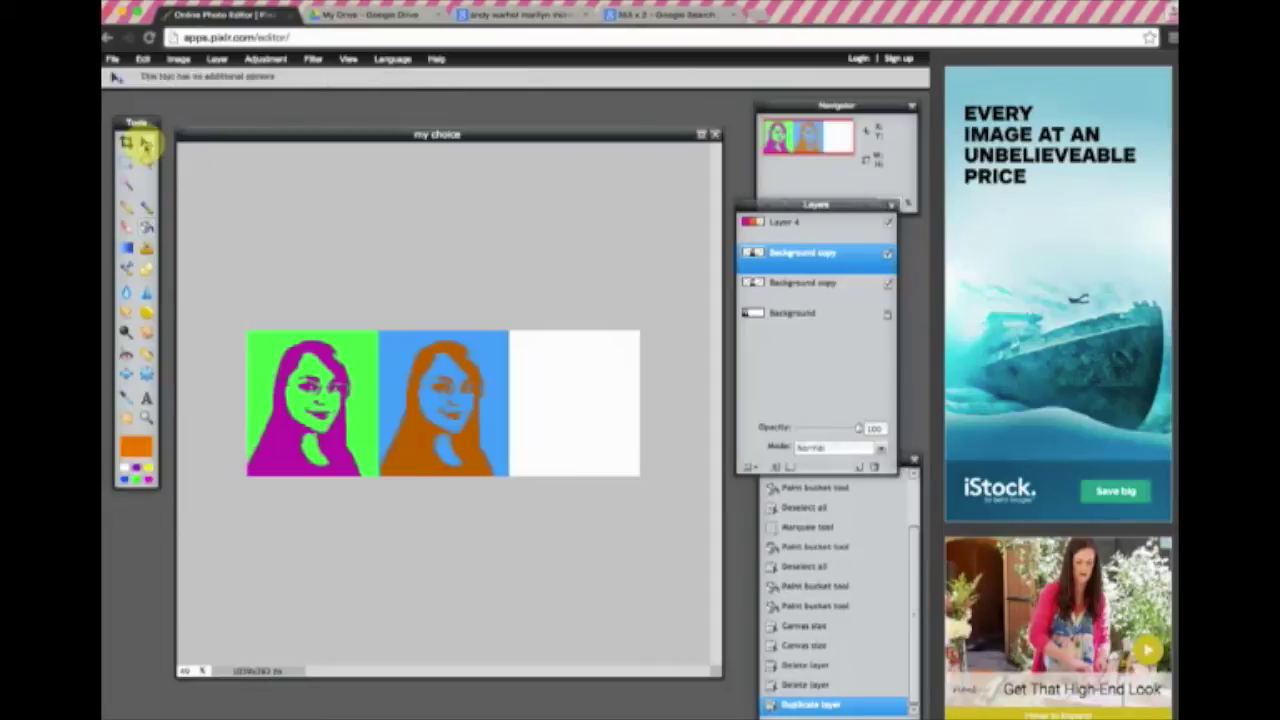
{"action": "left_click_drag", "start_coordinate": [383, 402], "coordinate": [517, 401]}
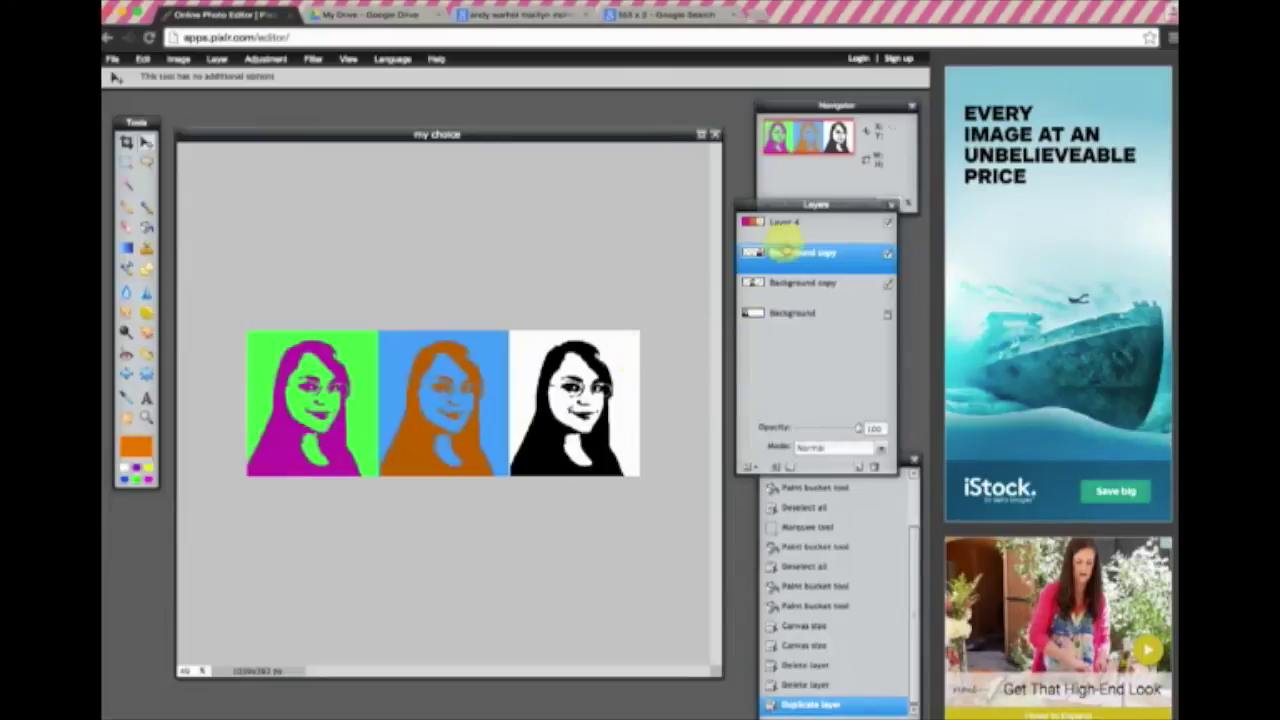
Make Layer 4 the active layer and marquee-select the black-and-white third portrait area on it.
{"action": "left_click_drag", "start_coordinate": [778, 200], "coordinate": [768, 224]}
{"action": "mouse_move", "coordinate": [783, 283]}
{"action": "left_mouse_down"}
{"action": "mouse_move", "coordinate": [769, 240]}
{"action": "mouse_move", "coordinate": [771, 262]}
{"action": "mouse_move", "coordinate": [805, 285]}
{"action": "left_mouse_up"}
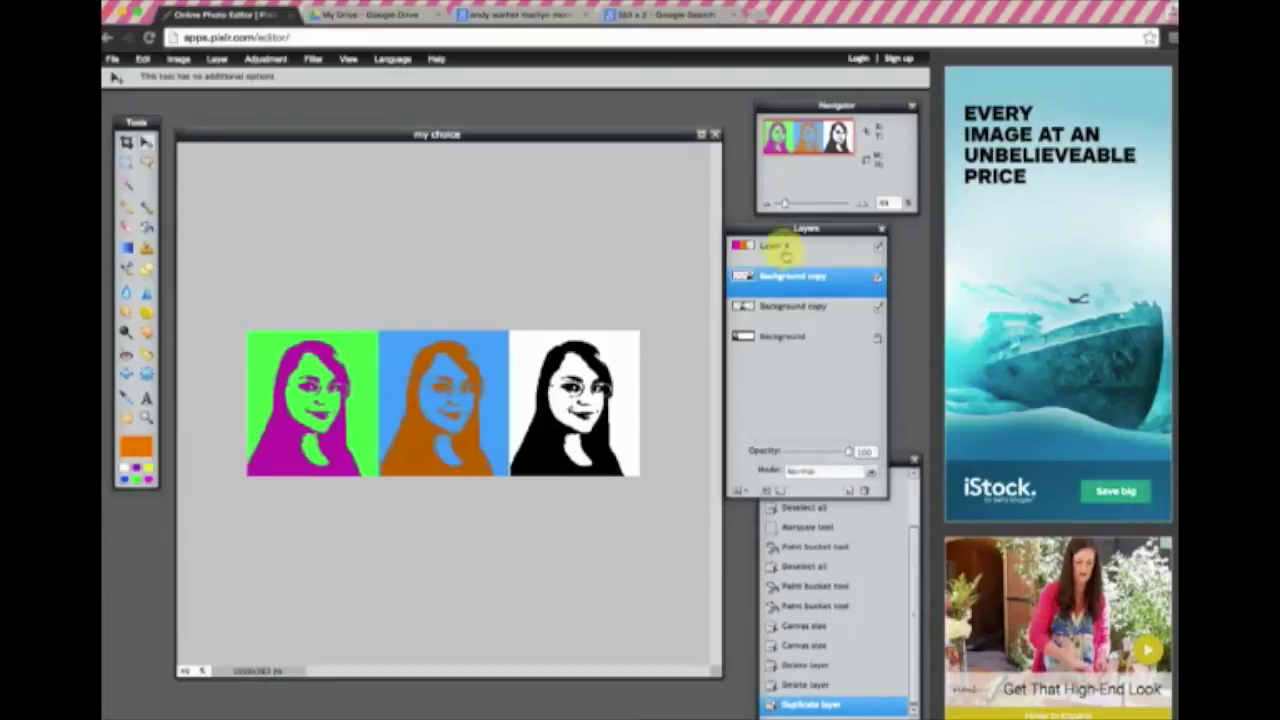
{"action": "left_click", "coordinate": [772, 245]}
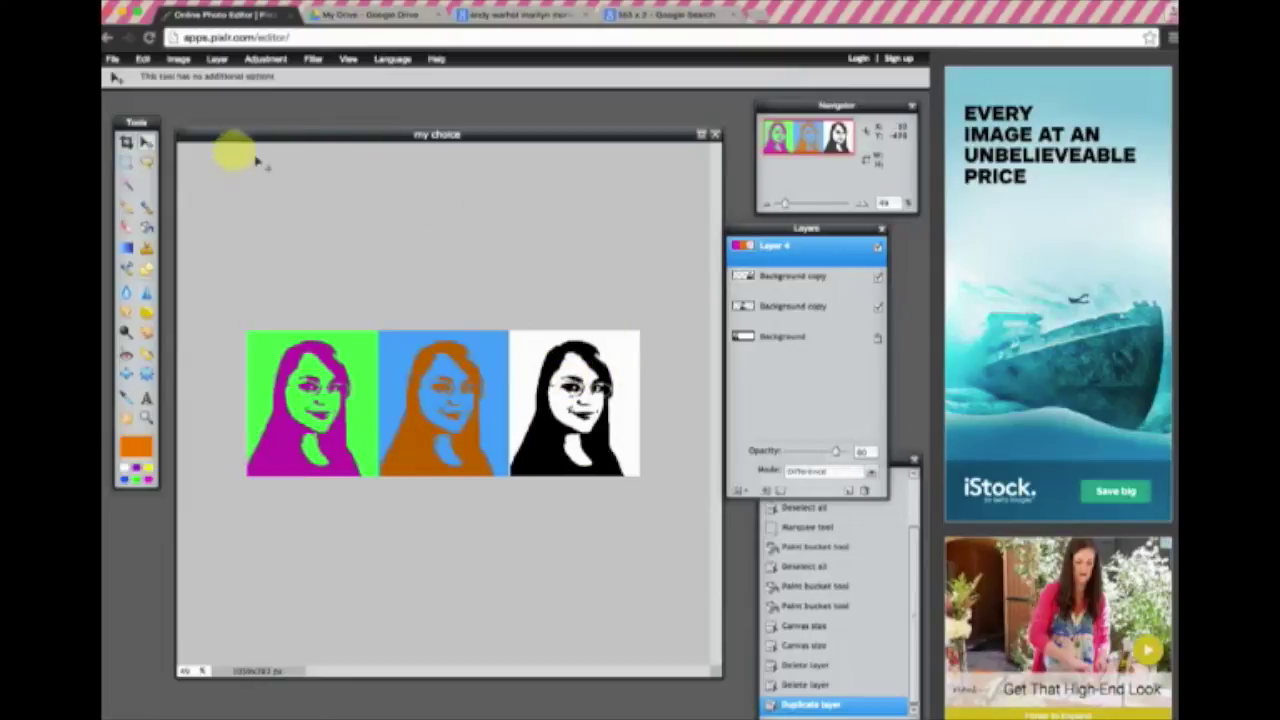
{"action": "left_click", "coordinate": [126, 162]}
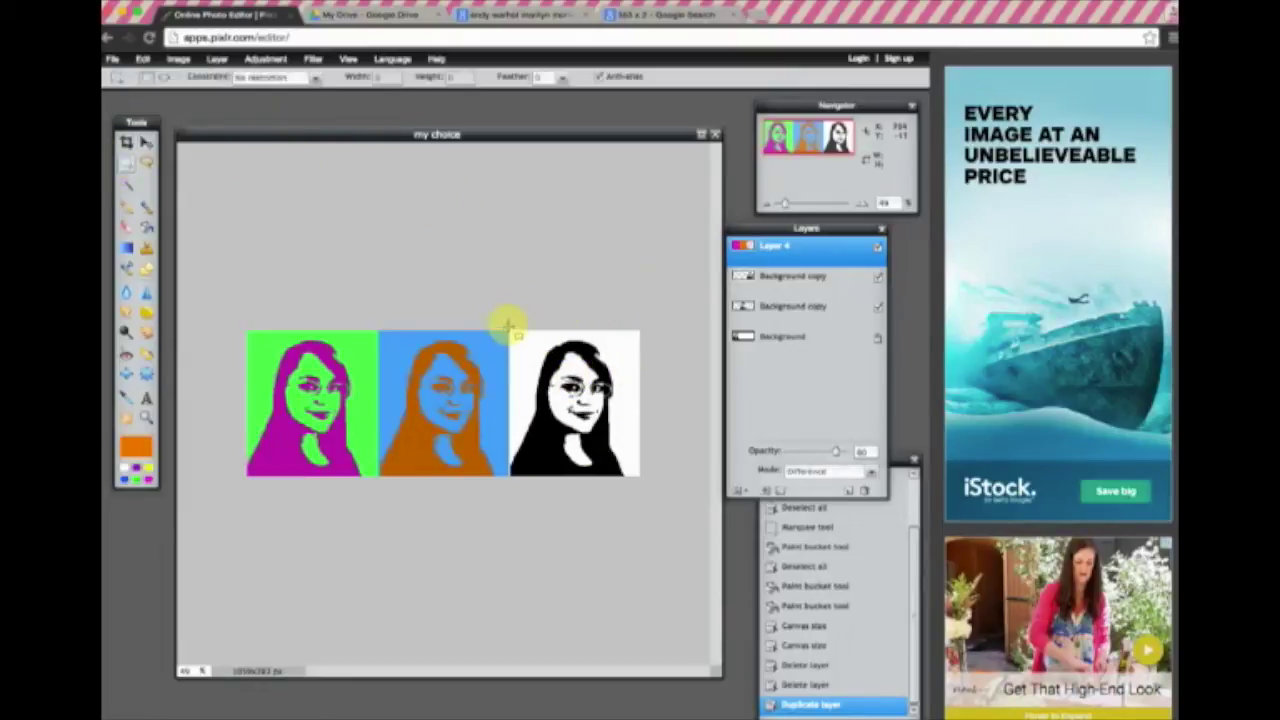
{"action": "left_click_drag", "start_coordinate": [508, 315], "coordinate": [737, 497]}
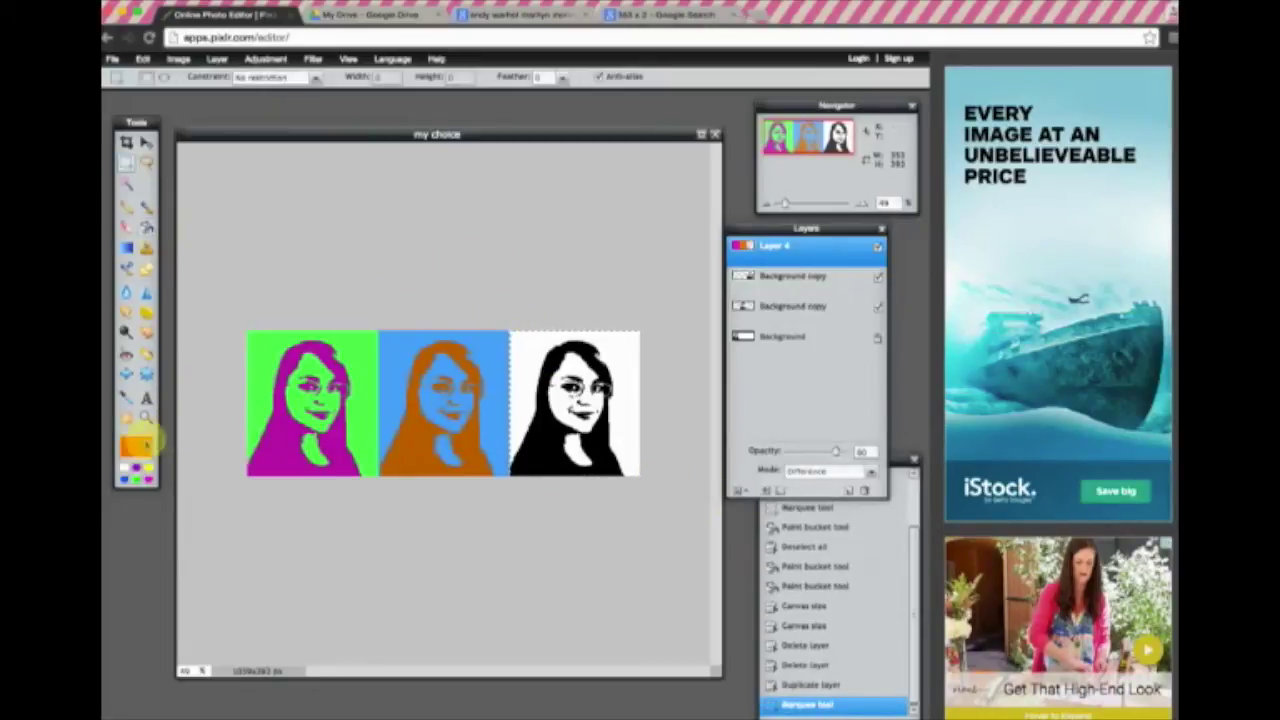
Fill the selected third portrait area on Layer 4 with bright red using the Paint bucket, then deselect everything.
{"action": "left_click", "coordinate": [137, 449]}
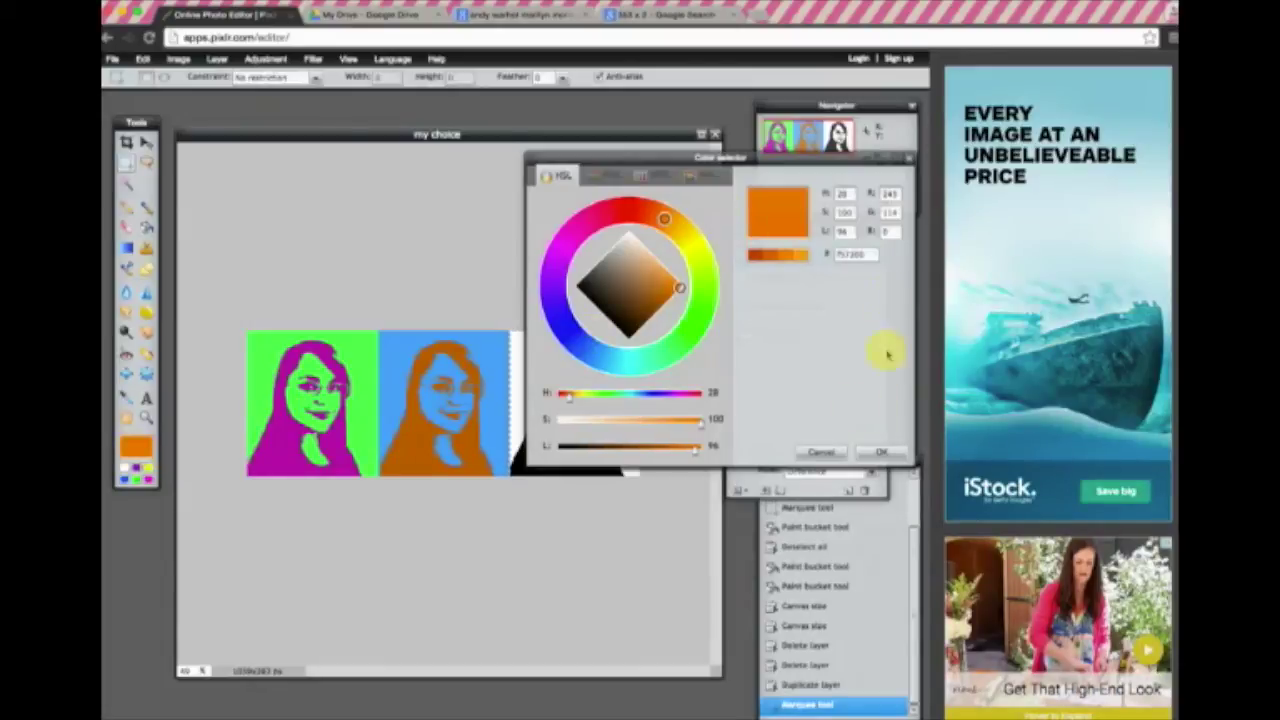
{"action": "left_click", "coordinate": [819, 452]}
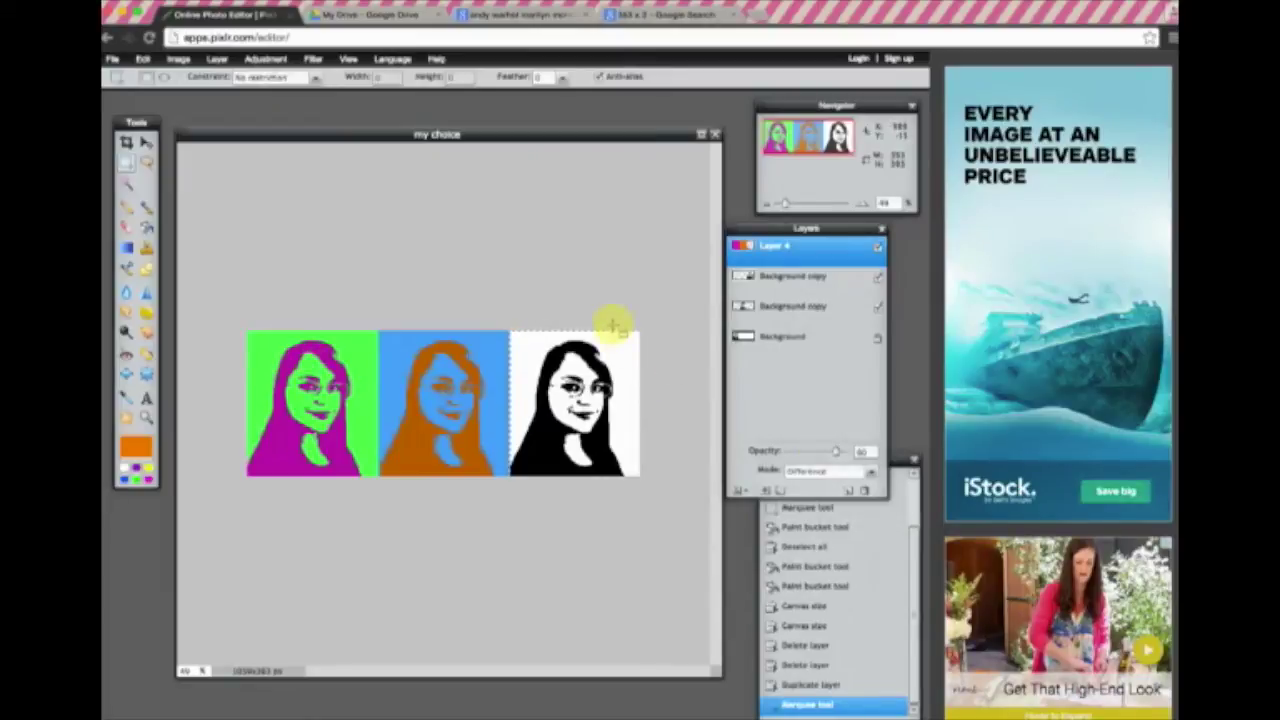
{"action": "left_click", "coordinate": [136, 447]}
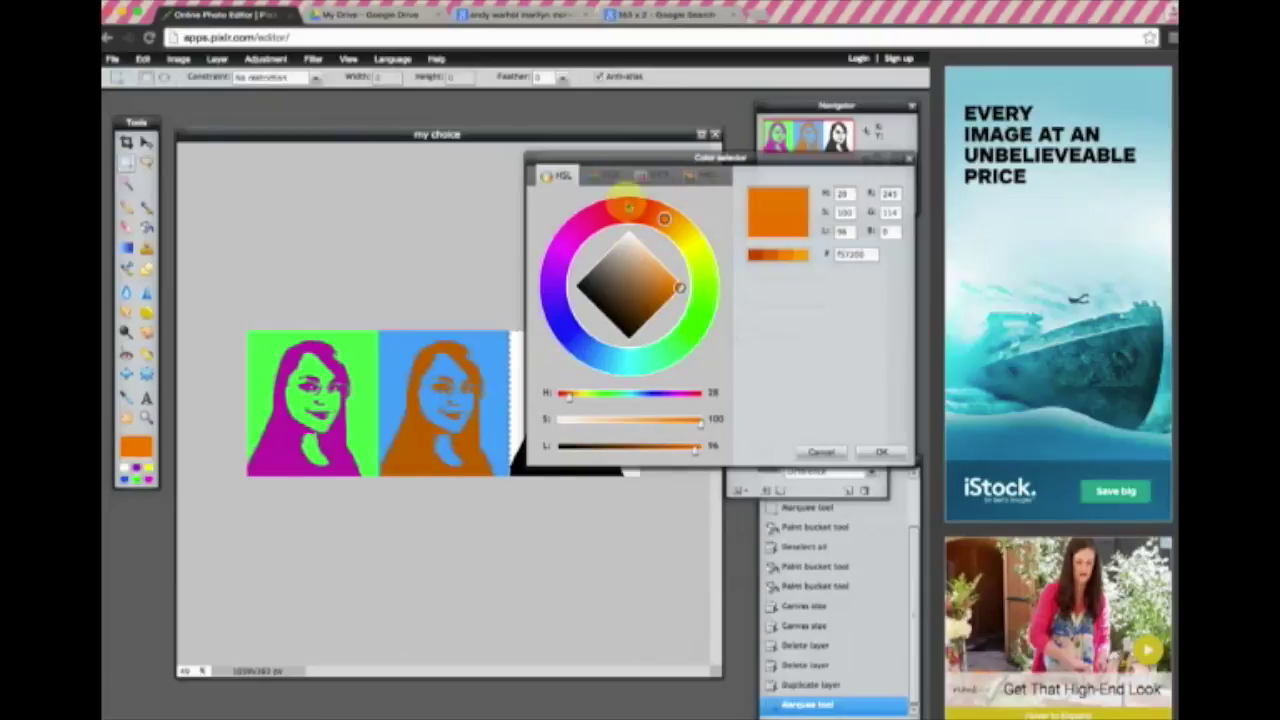
{"action": "left_click", "coordinate": [626, 211]}
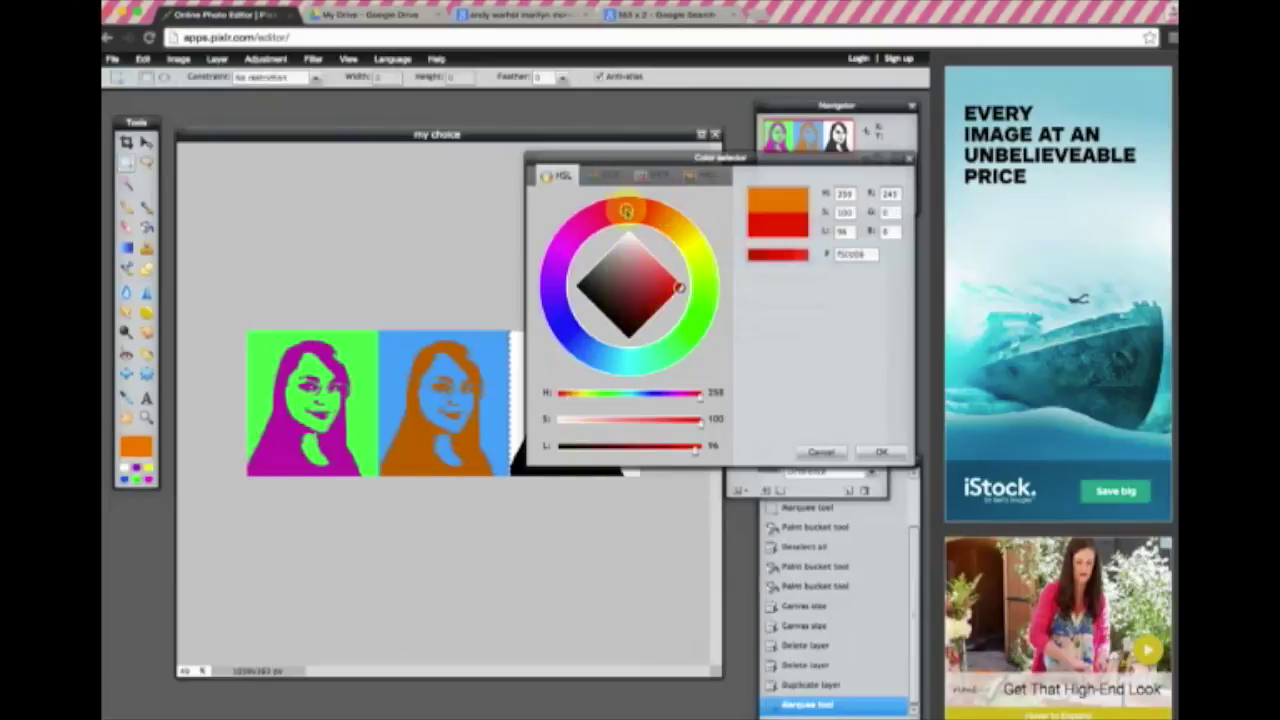
{"action": "left_click", "coordinate": [881, 452]}
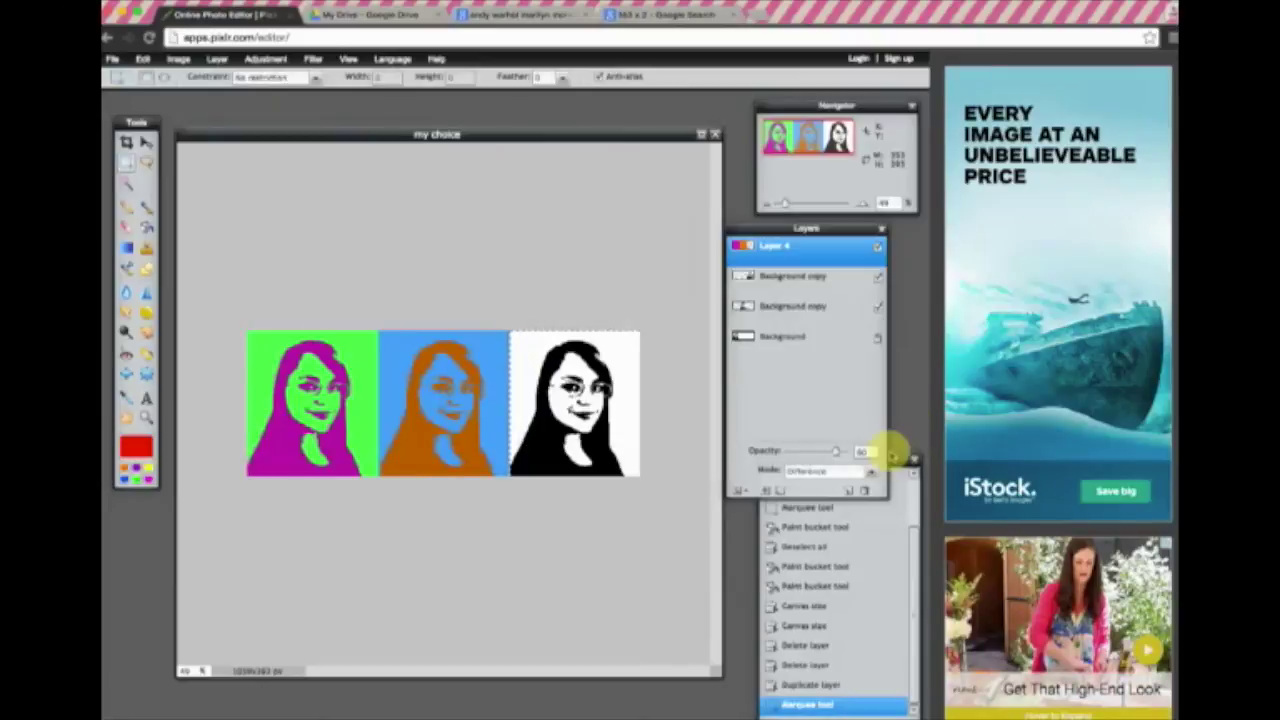
{"action": "left_click", "coordinate": [145, 228]}
{"action": "left_click", "coordinate": [526, 347]}
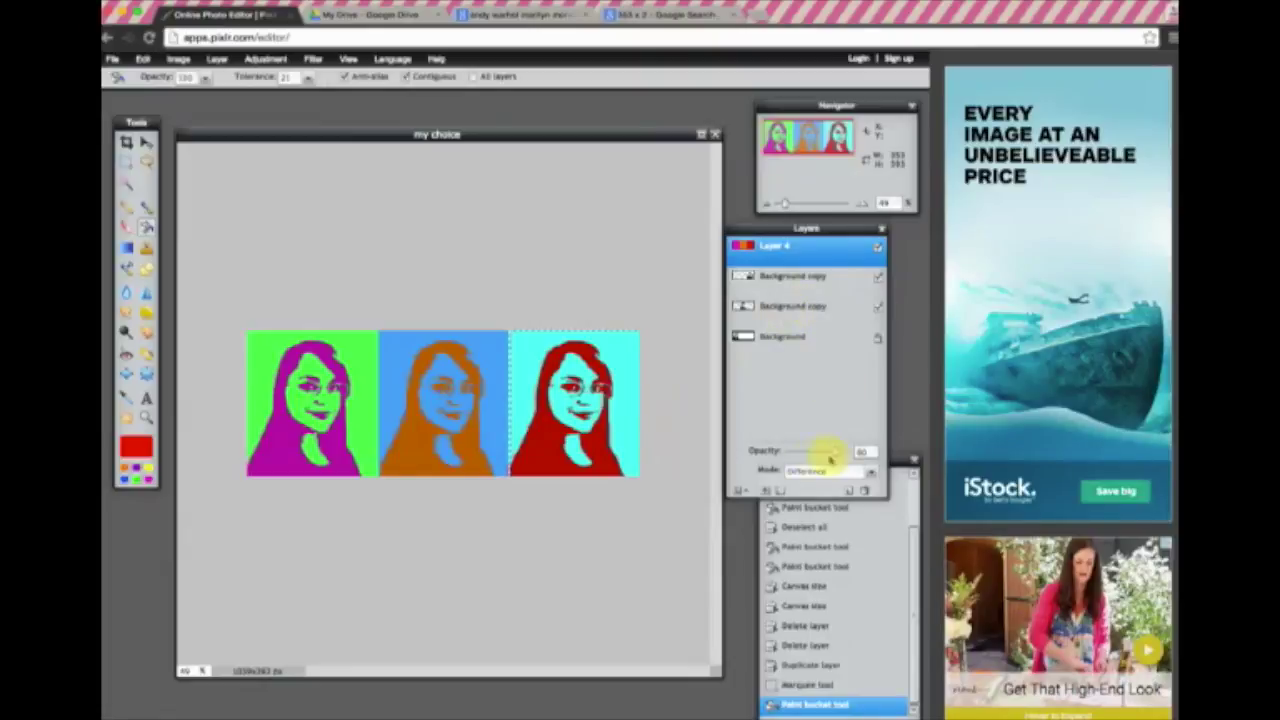
{"action": "left_click", "coordinate": [596, 425]}
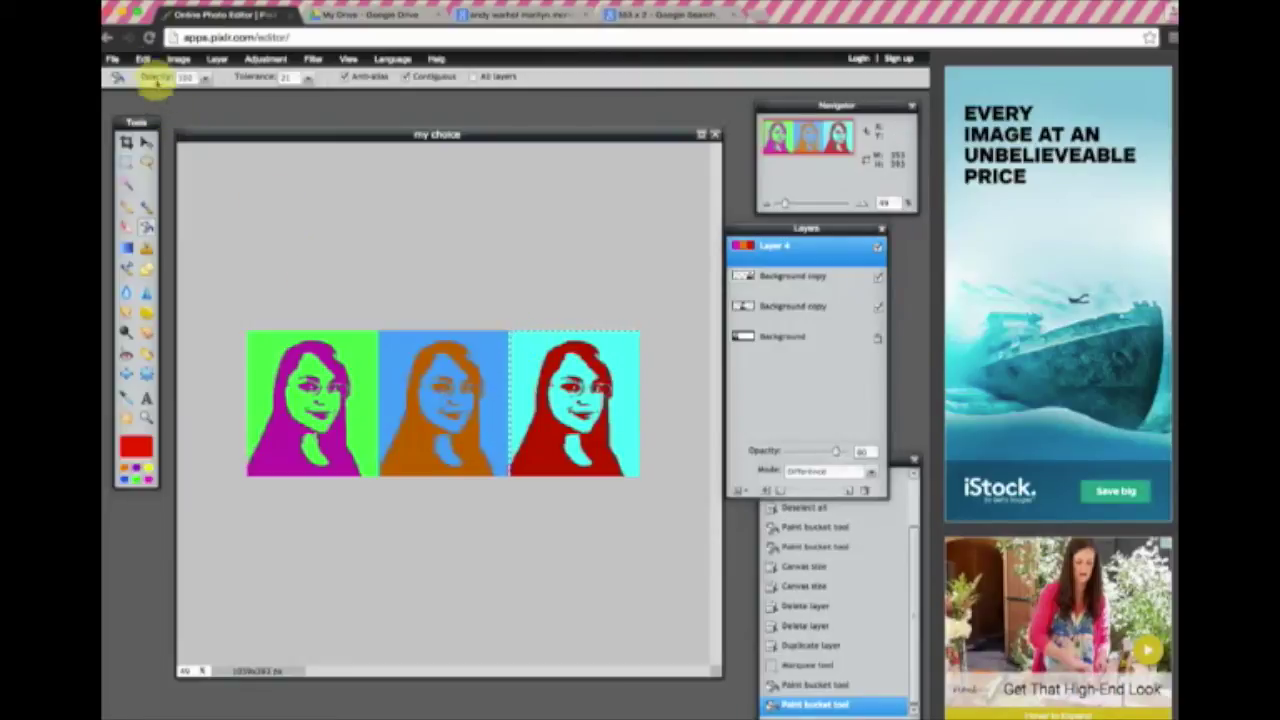
{"action": "left_click", "coordinate": [144, 59]}
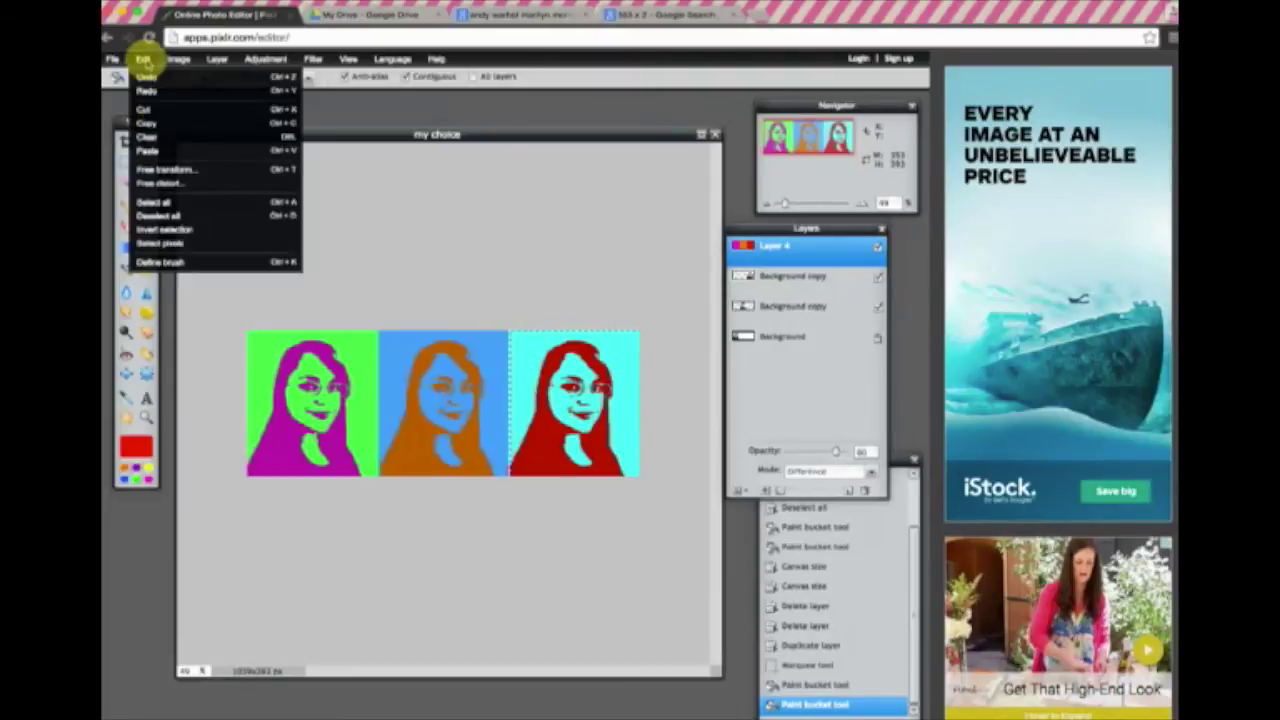
{"action": "left_click", "coordinate": [158, 215]}
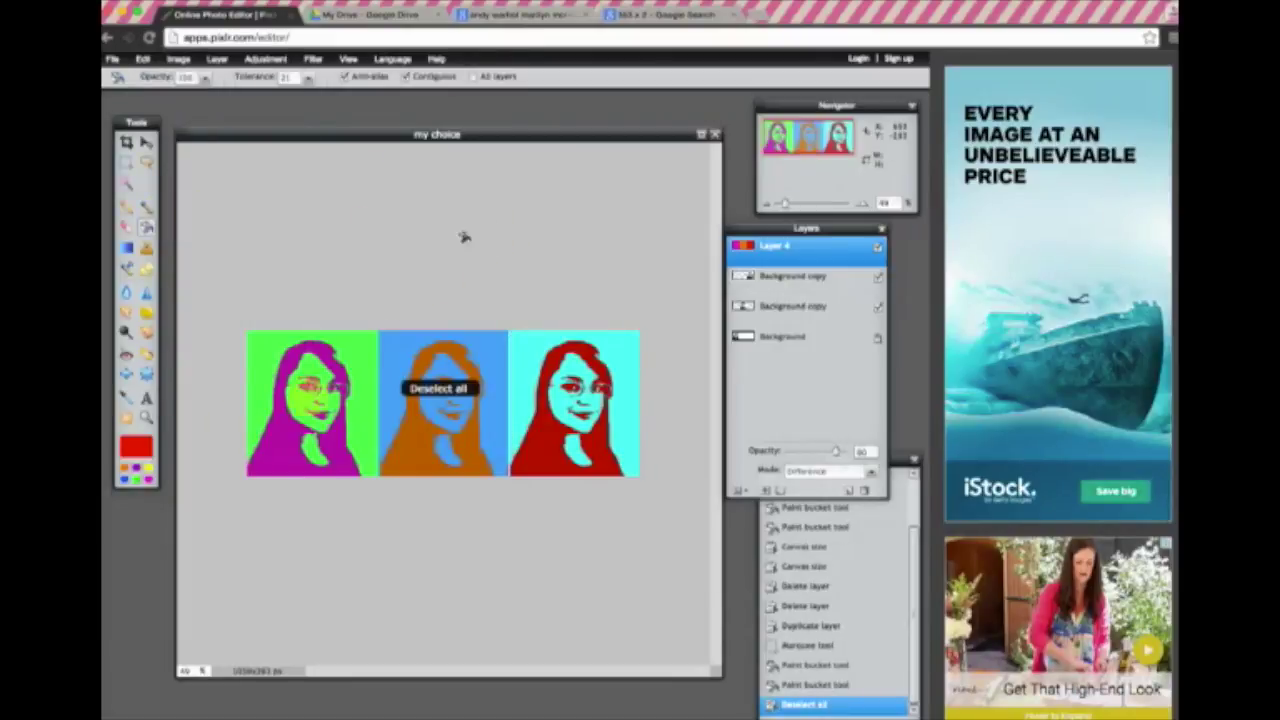
Fill the thin white line between the second and third portraits on Layer 4 with the same red.
{"action": "left_click", "coordinate": [146, 418]}
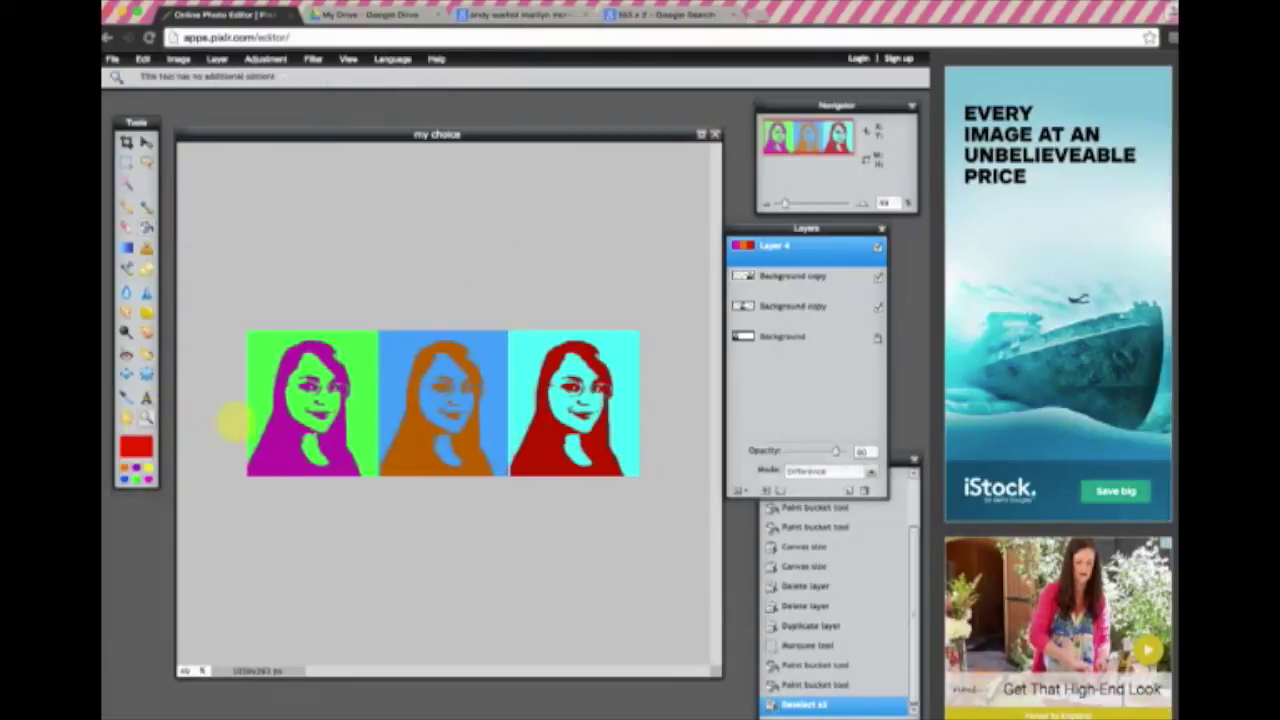
{"action": "left_click", "coordinate": [520, 380]}
{"action": "left_click", "coordinate": [528, 380]}
{"action": "left_click", "coordinate": [545, 372]}
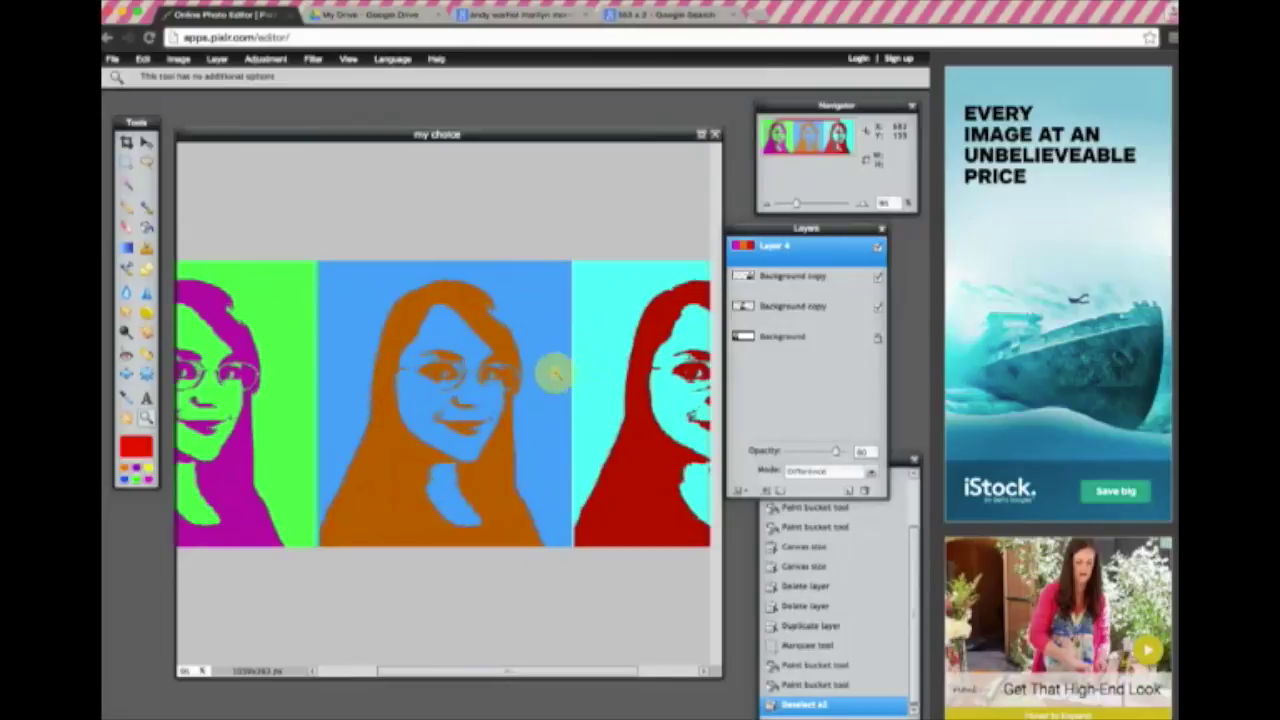
{"action": "left_click", "coordinate": [555, 370]}
{"action": "left_click_drag", "start_coordinate": [514, 668], "coordinate": [655, 672]}
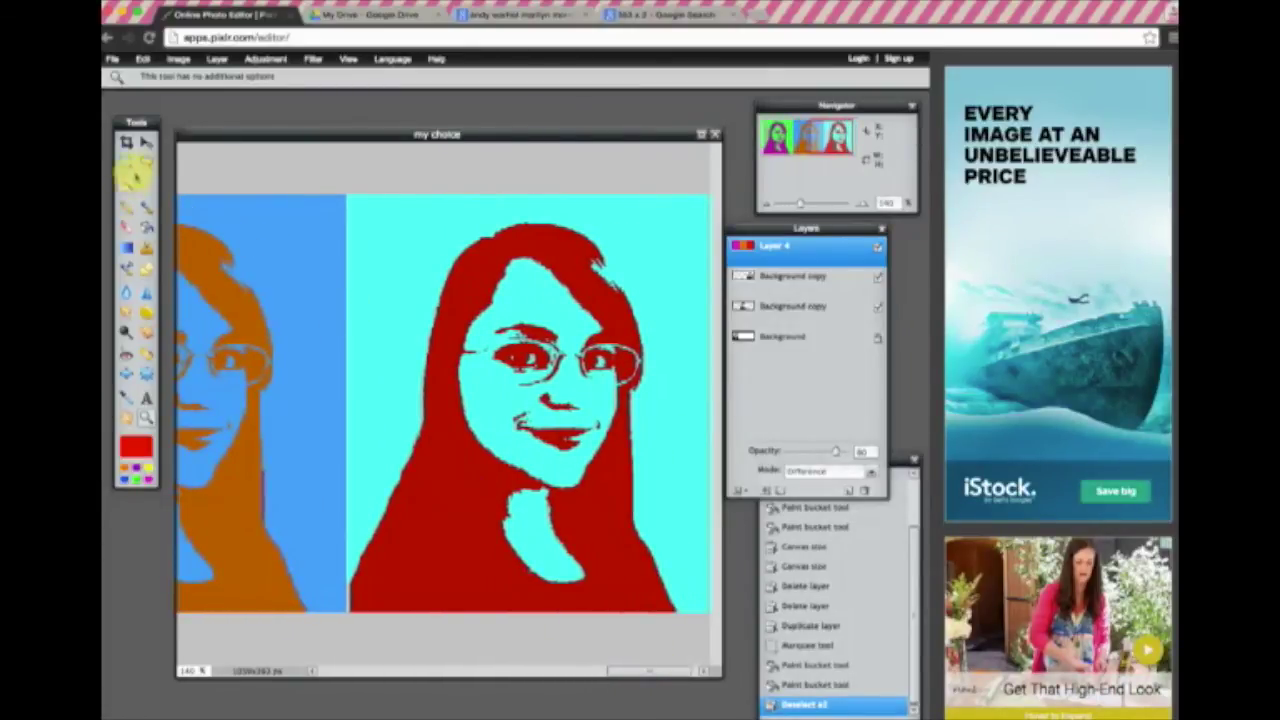
{"action": "left_click", "coordinate": [350, 316]}
{"action": "left_click", "coordinate": [329, 323]}
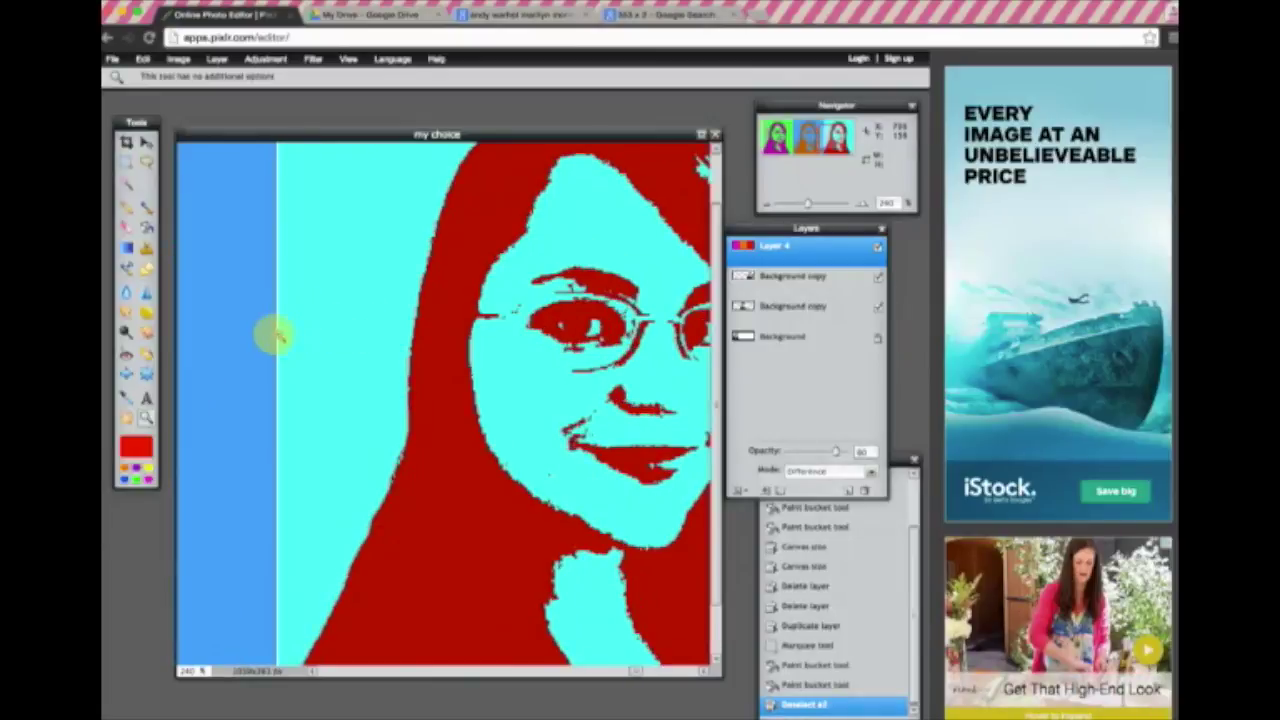
{"action": "left_click", "coordinate": [277, 334]}
{"action": "left_click", "coordinate": [238, 348]}
{"action": "left_click", "coordinate": [231, 351]}
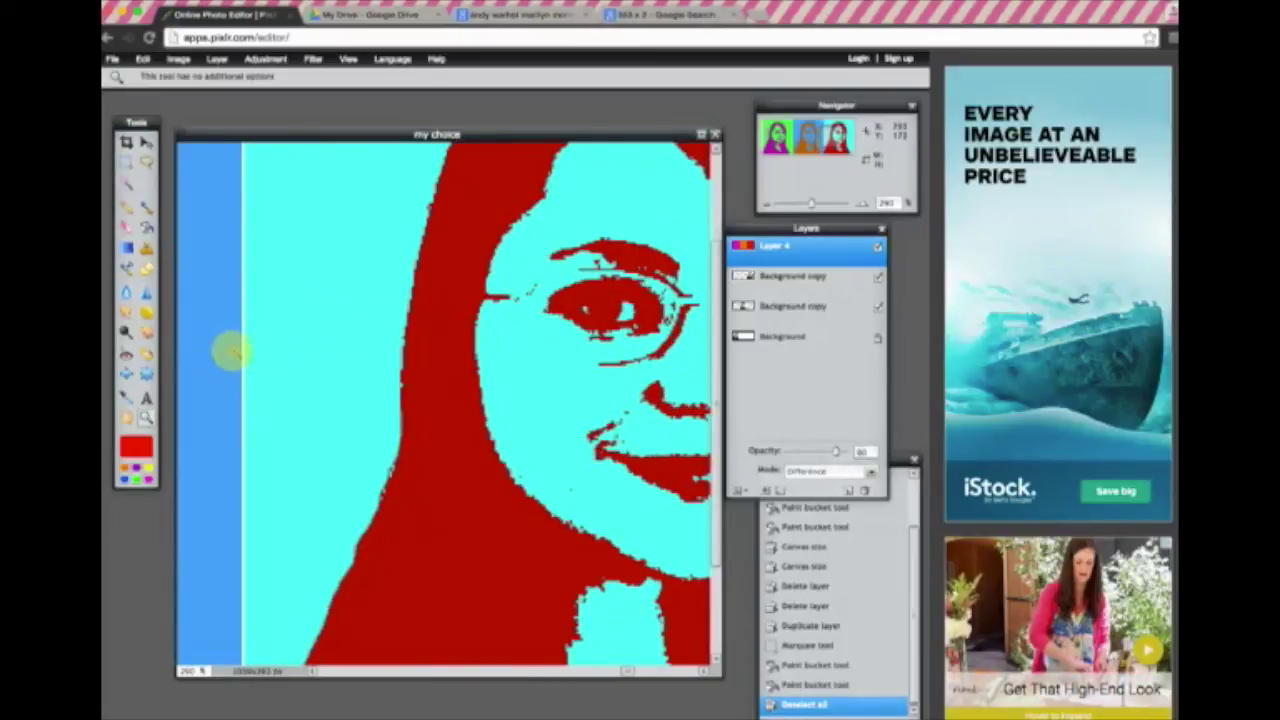
{"action": "left_click", "coordinate": [143, 257]}
{"action": "left_click", "coordinate": [146, 228]}
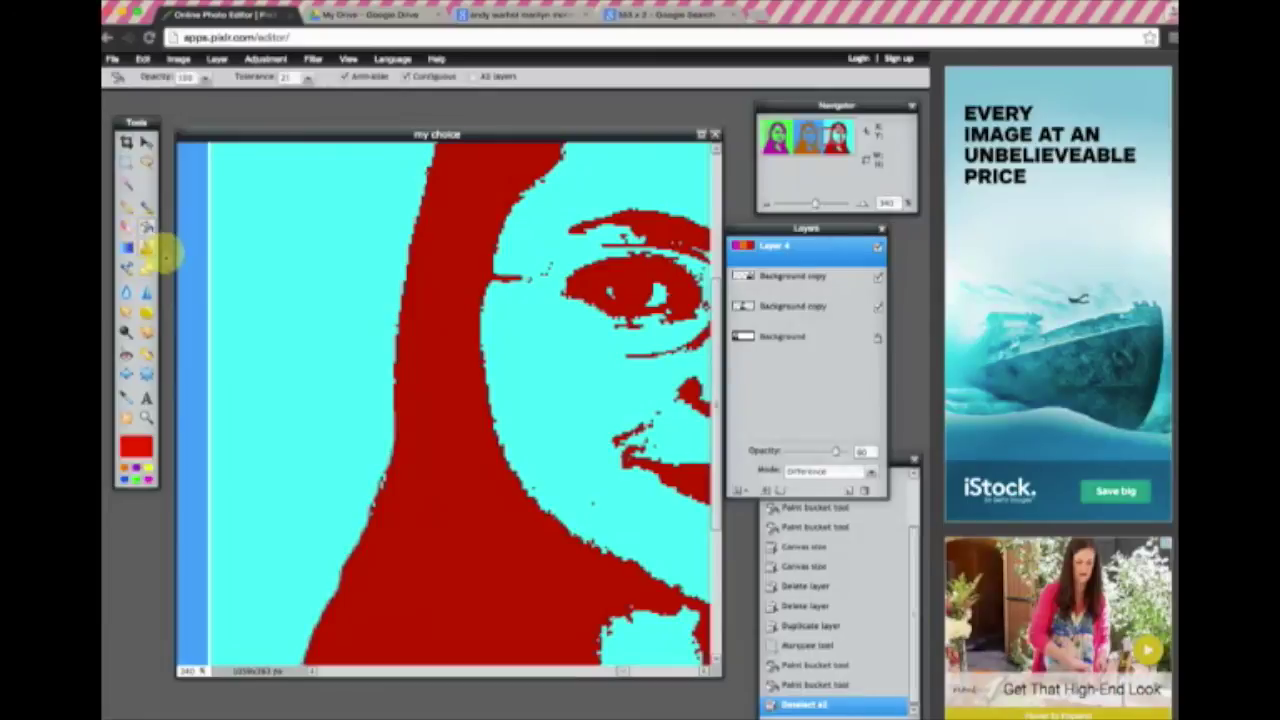
{"action": "left_click", "coordinate": [206, 290]}
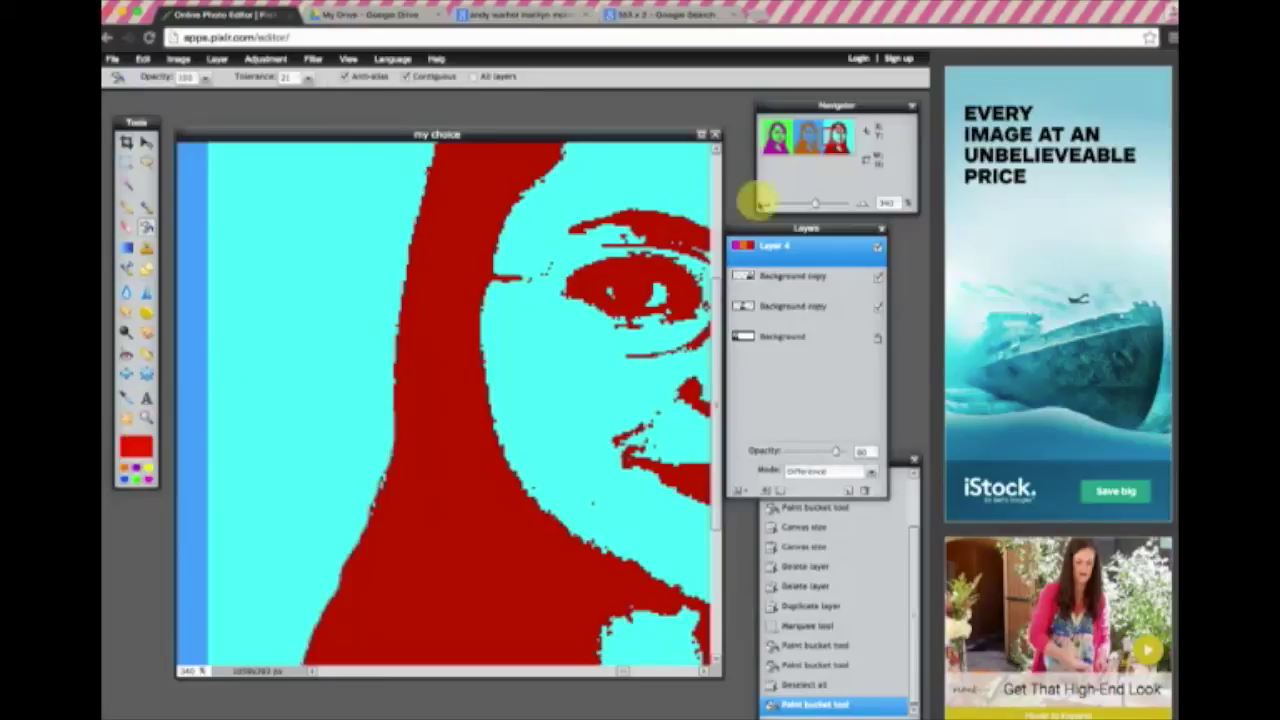
{"action": "left_click_drag", "start_coordinate": [815, 207], "coordinate": [788, 205]}
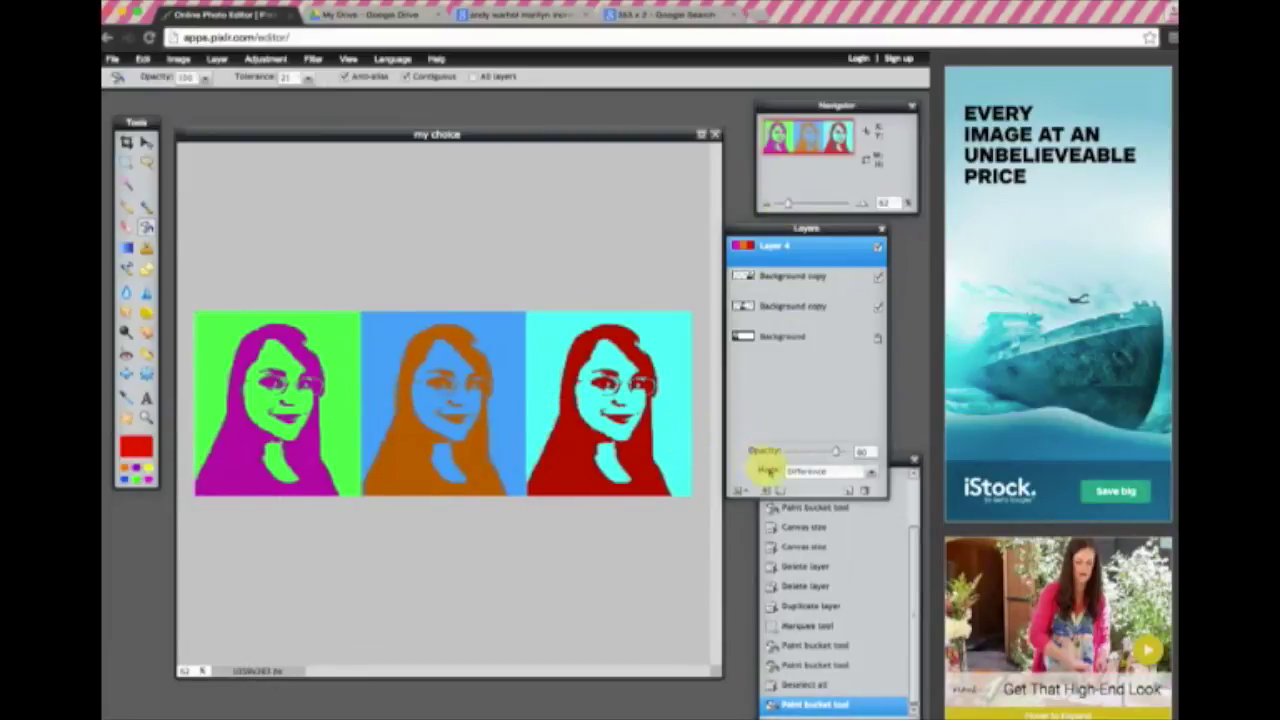
Set Layer 4 to Hardlight blending at 73 opacity and fill its middle portrait area with yellow.
{"action": "left_click", "coordinate": [812, 477]}
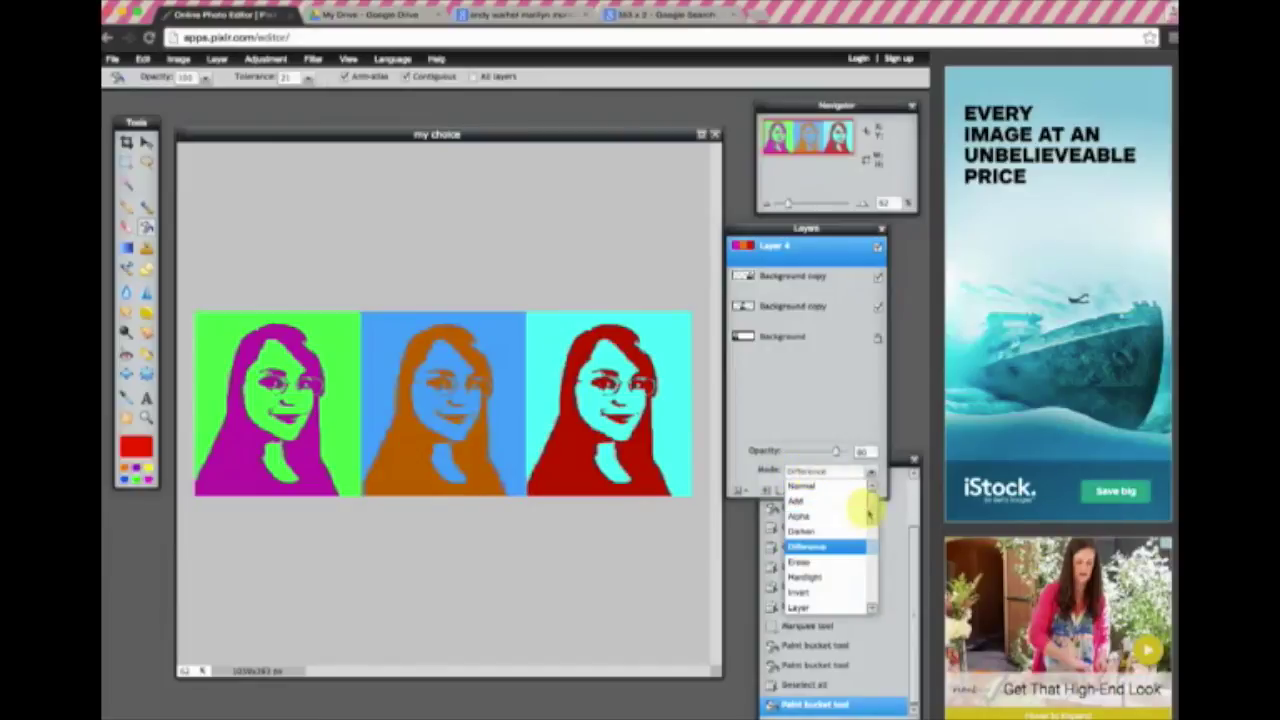
{"action": "left_click", "coordinate": [806, 570]}
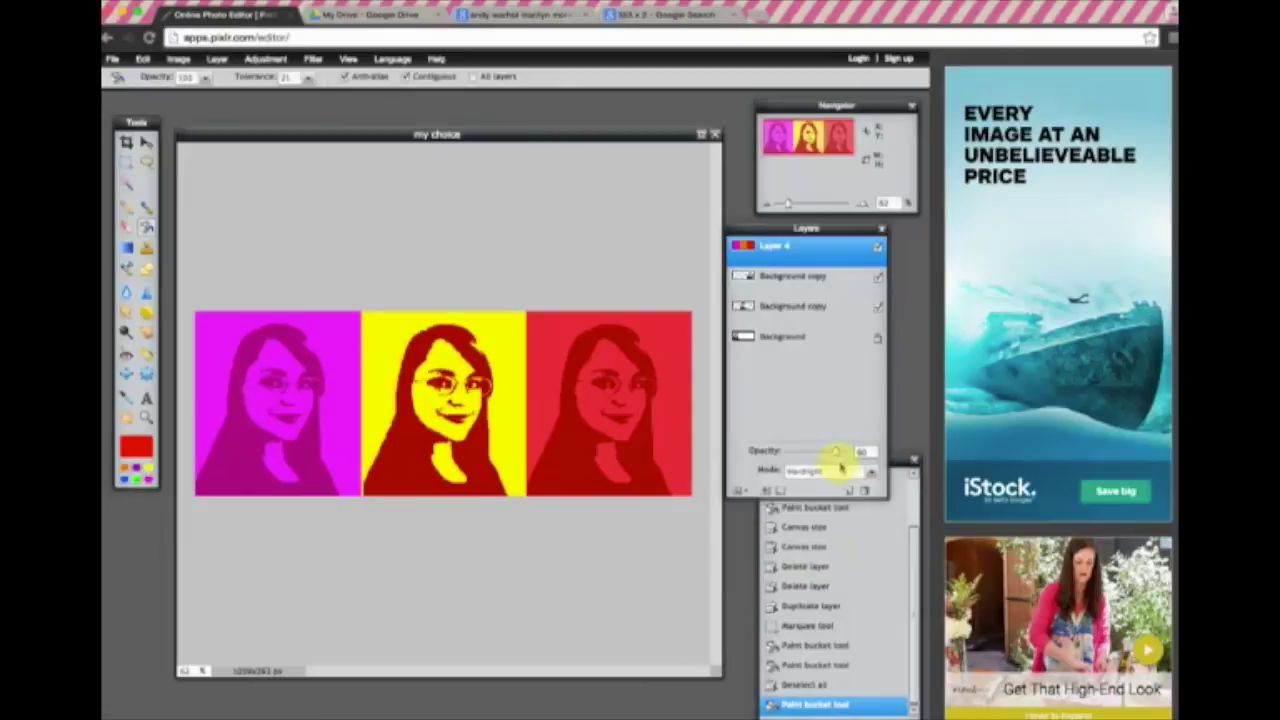
{"action": "left_click_drag", "start_coordinate": [836, 455], "coordinate": [831, 455]}
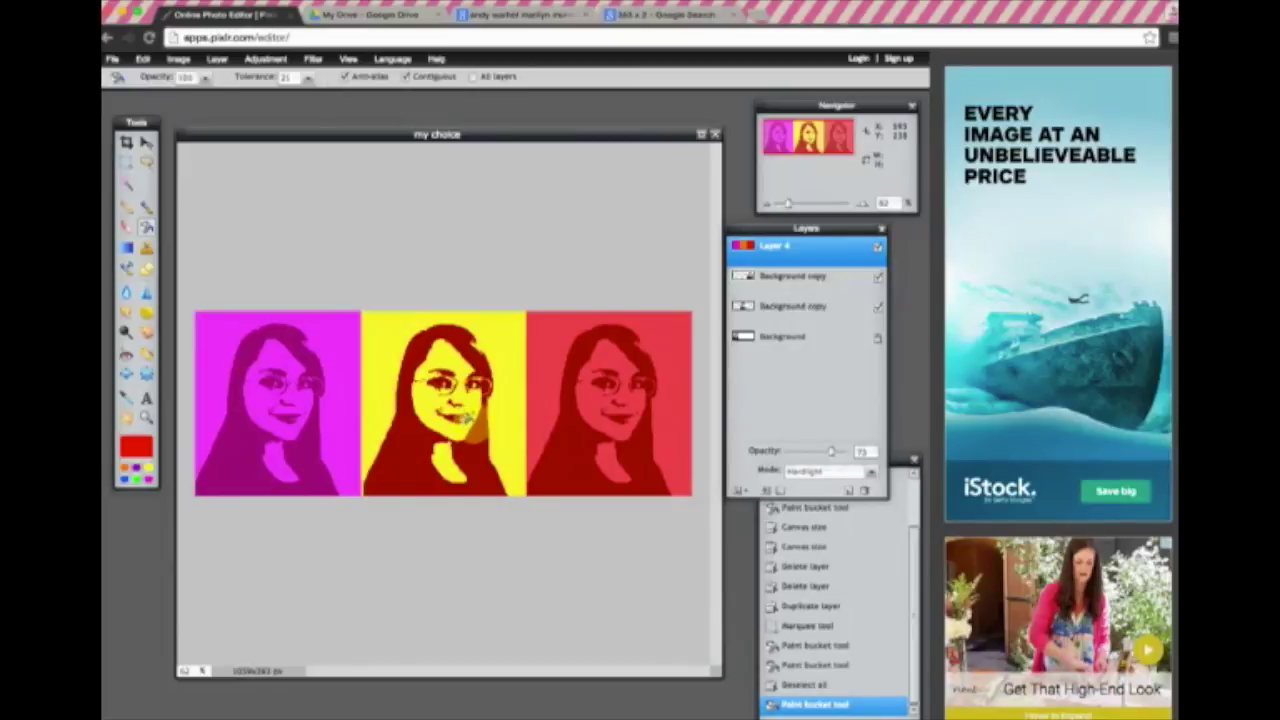
{"action": "left_click", "coordinate": [151, 467]}
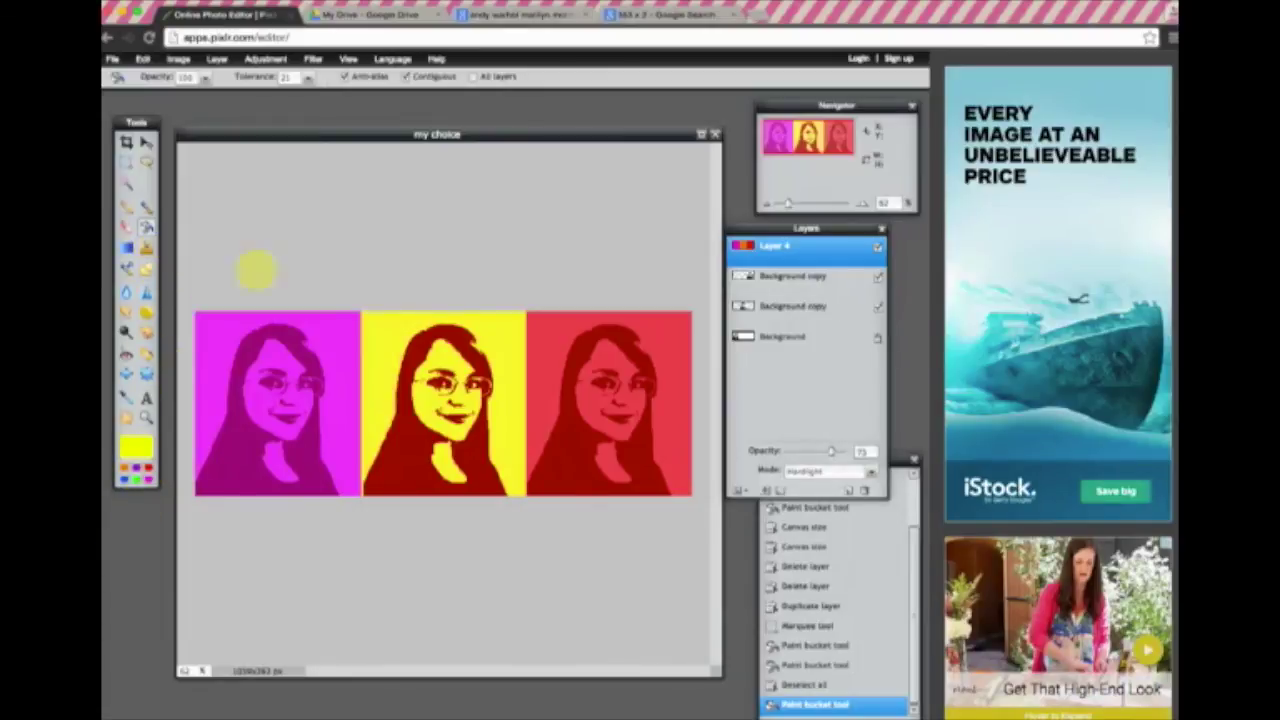
{"action": "left_click", "coordinate": [389, 342]}
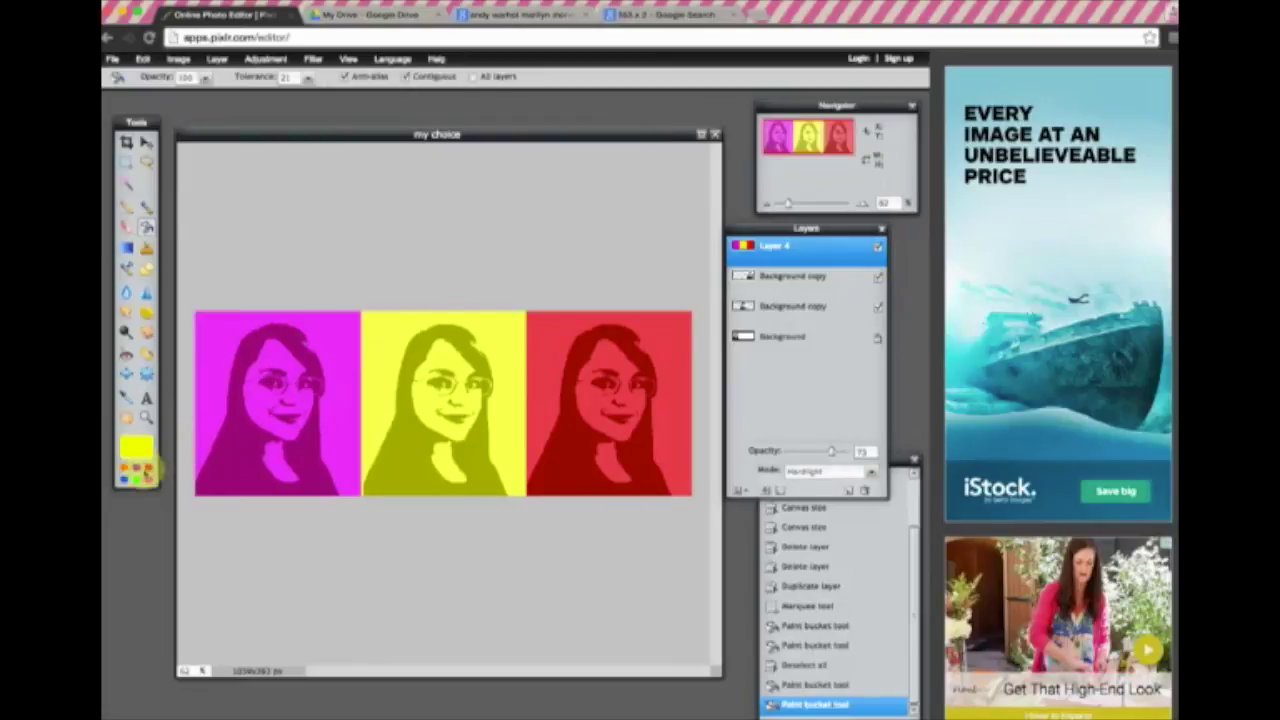
Try filling the first portrait area on Layer 4 with orange and with a darker shade of that orange.
{"action": "left_click", "coordinate": [122, 466]}
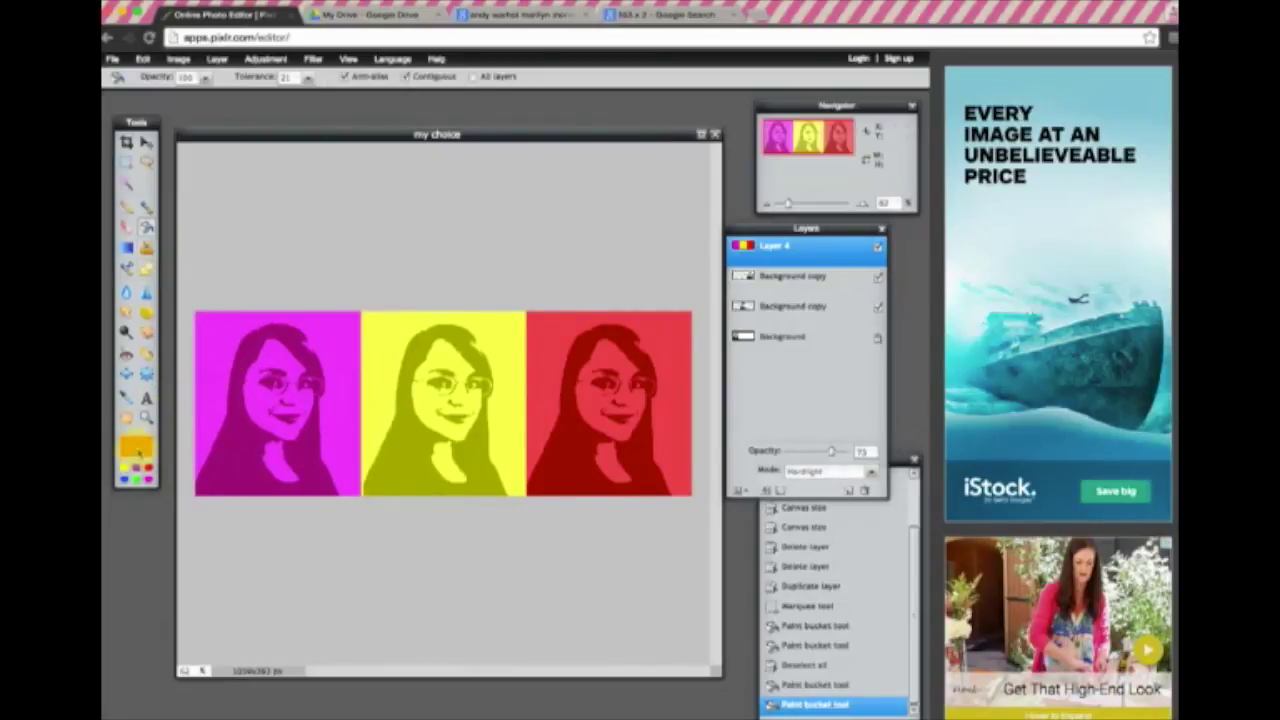
{"action": "left_click", "coordinate": [137, 447]}
{"action": "left_click", "coordinate": [876, 451]}
{"action": "left_click", "coordinate": [318, 345]}
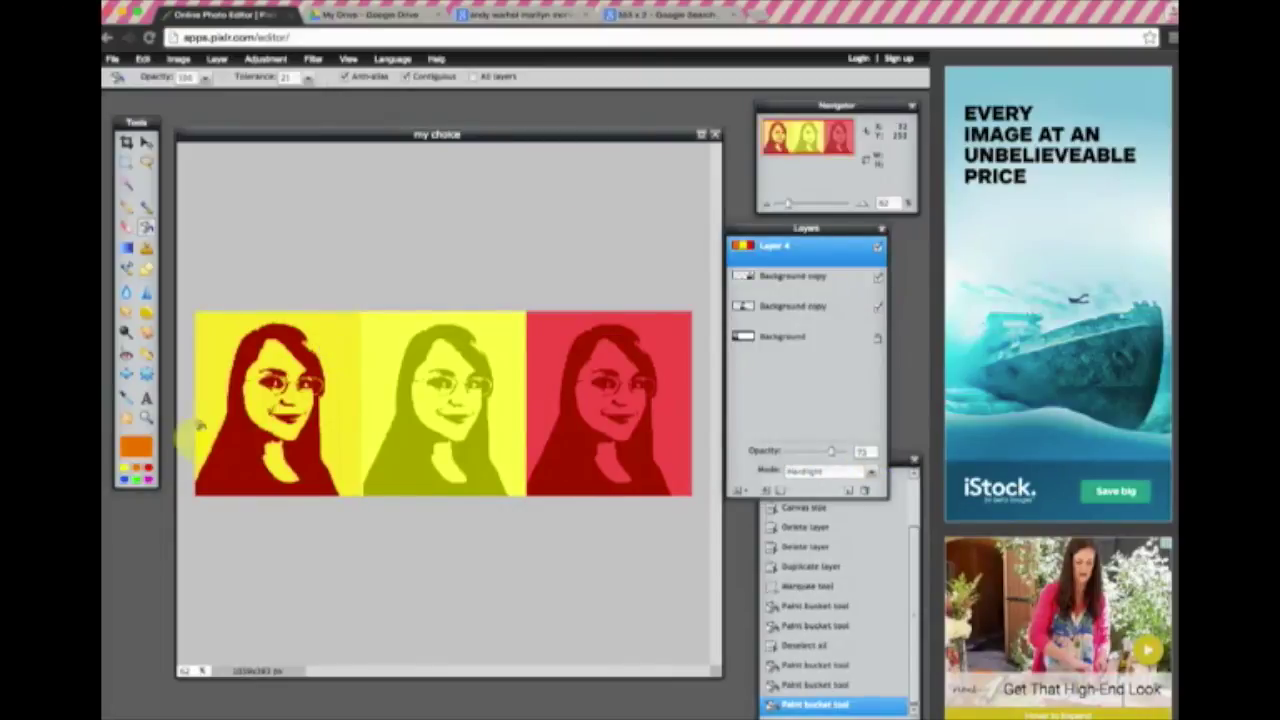
{"action": "left_click", "coordinate": [137, 447]}
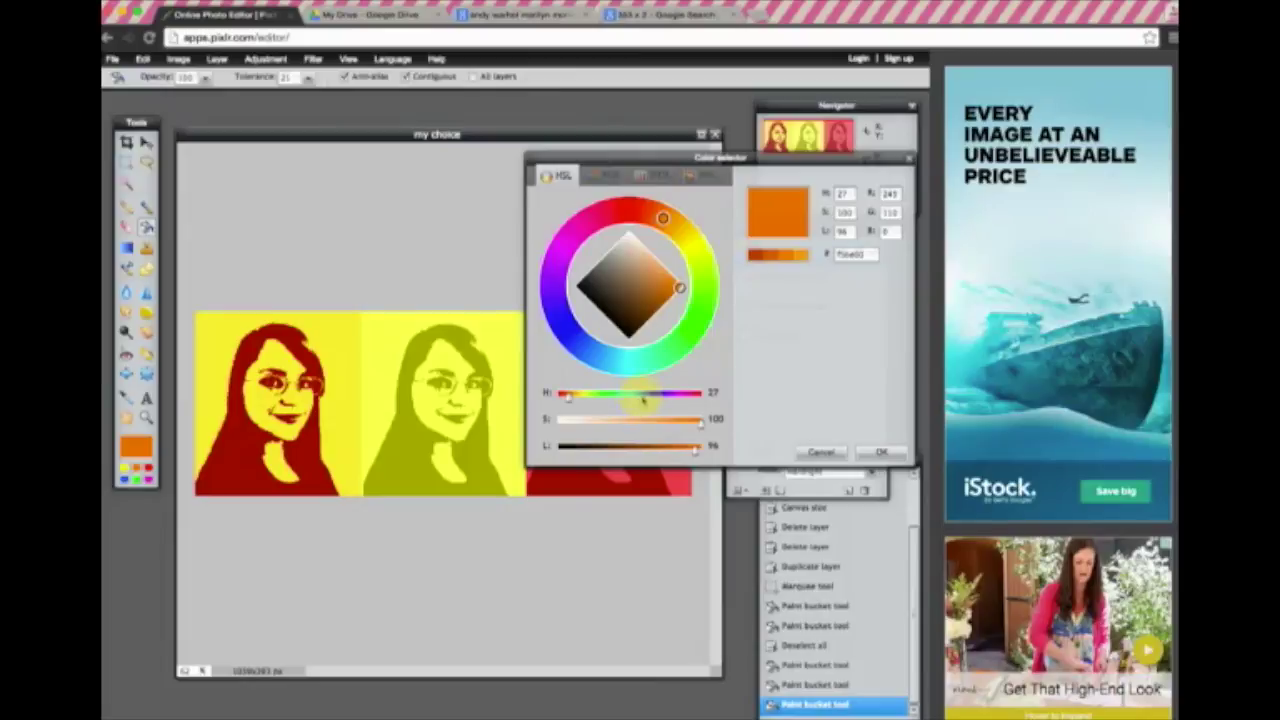
{"action": "left_click_drag", "start_coordinate": [691, 449], "coordinate": [674, 449]}
{"action": "left_click", "coordinate": [870, 451]}
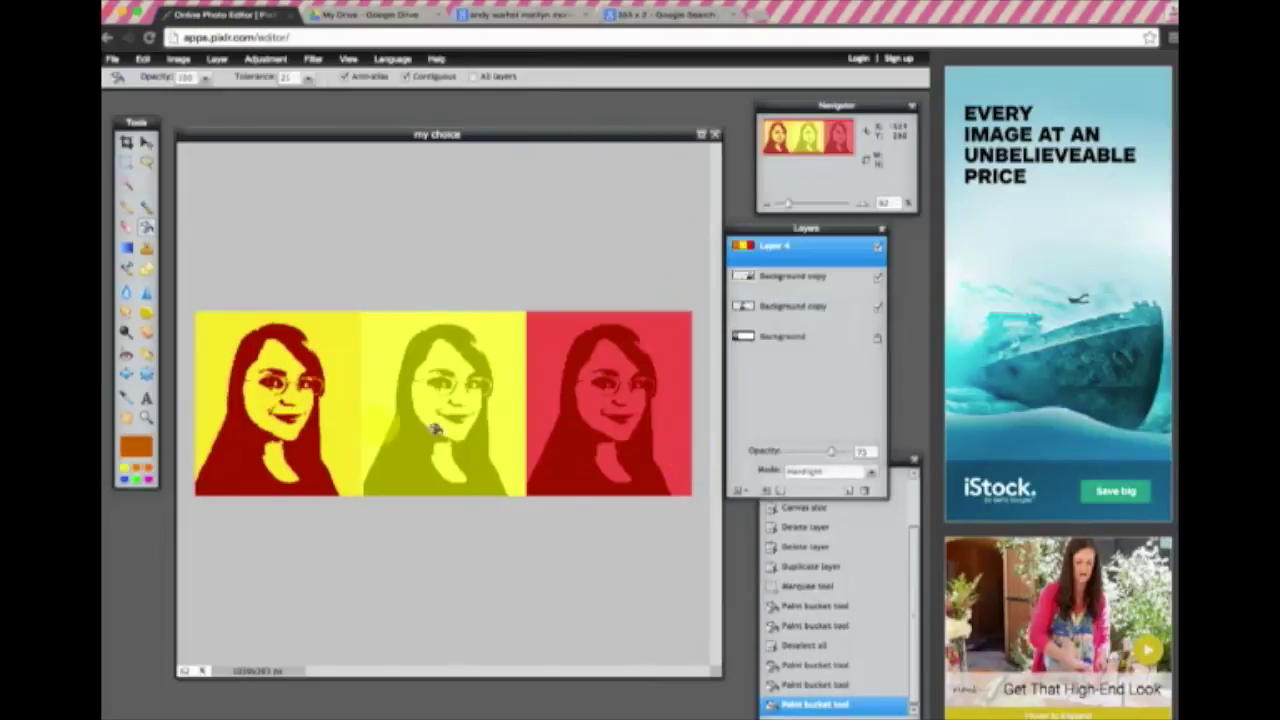
{"action": "left_click", "coordinate": [318, 416]}
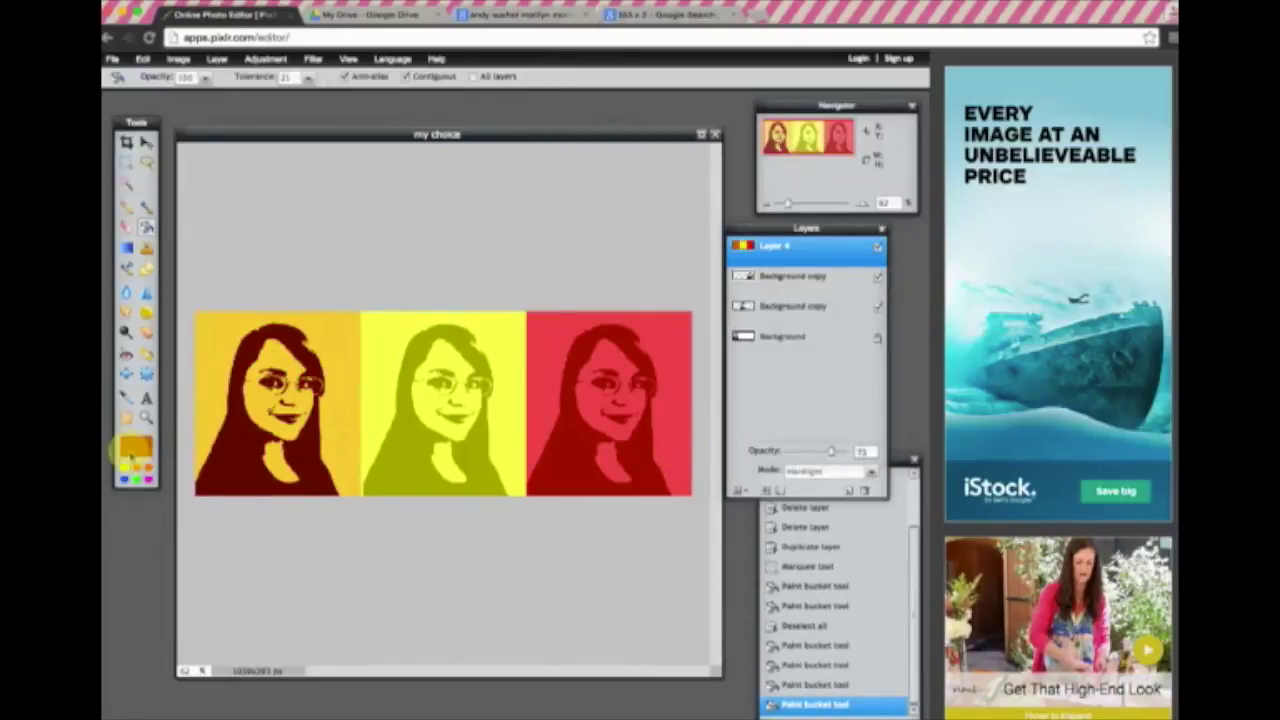
Fill the first portrait area with dark brown (H 27, S 100, L 52) and lower Layer 4's opacity to 65.
{"action": "left_click", "coordinate": [137, 447]}
{"action": "left_click_drag", "start_coordinate": [674, 446], "coordinate": [654, 446]}
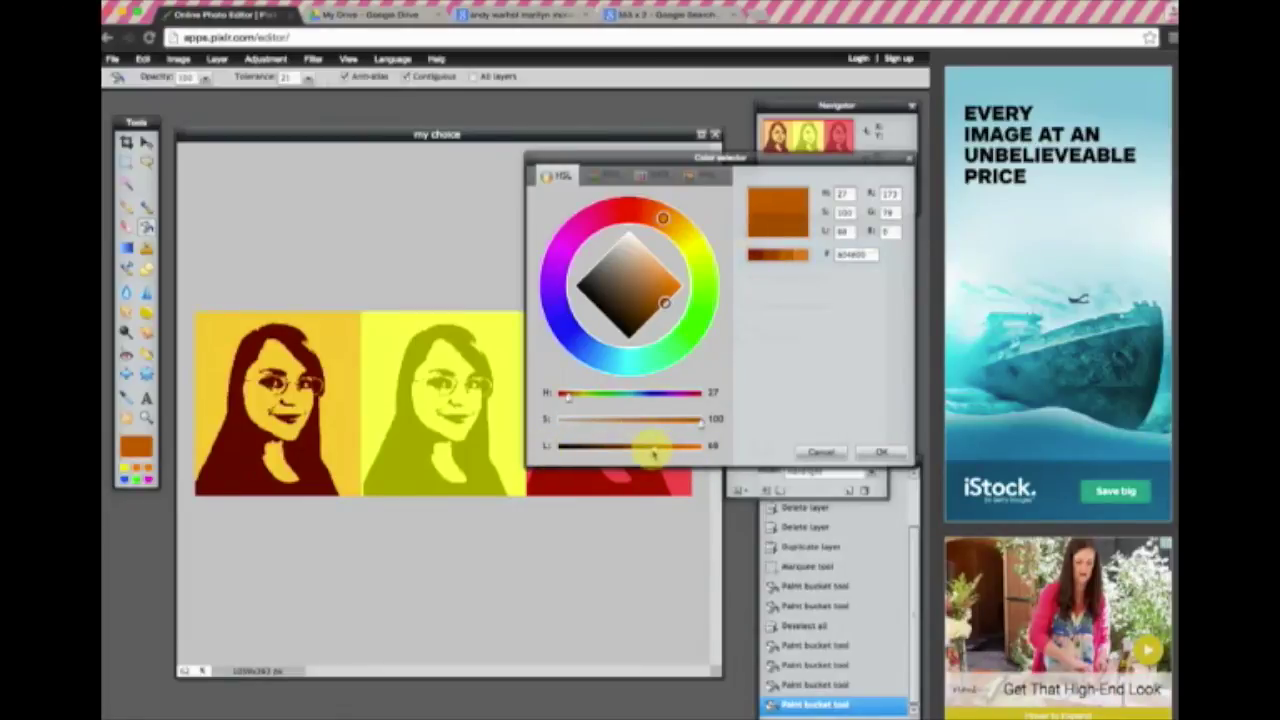
{"action": "left_click_drag", "start_coordinate": [664, 302], "coordinate": [650, 315]}
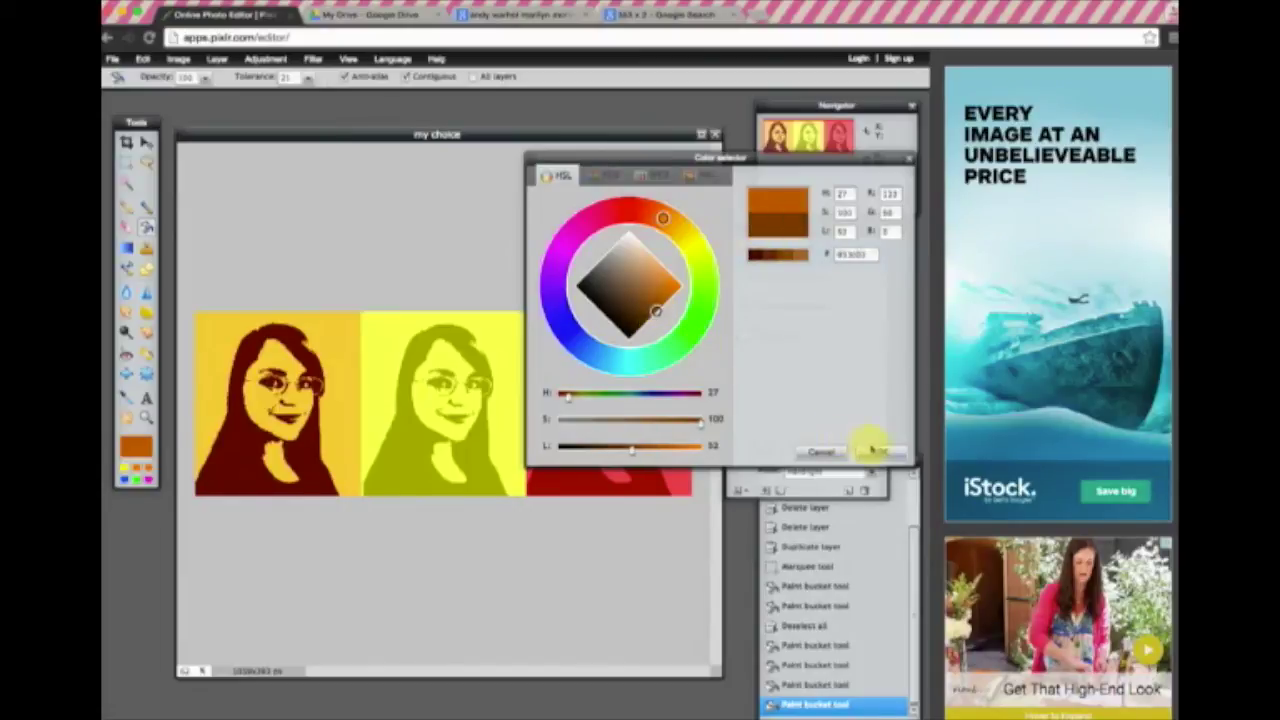
{"action": "left_click", "coordinate": [880, 452]}
{"action": "left_click", "coordinate": [320, 392]}
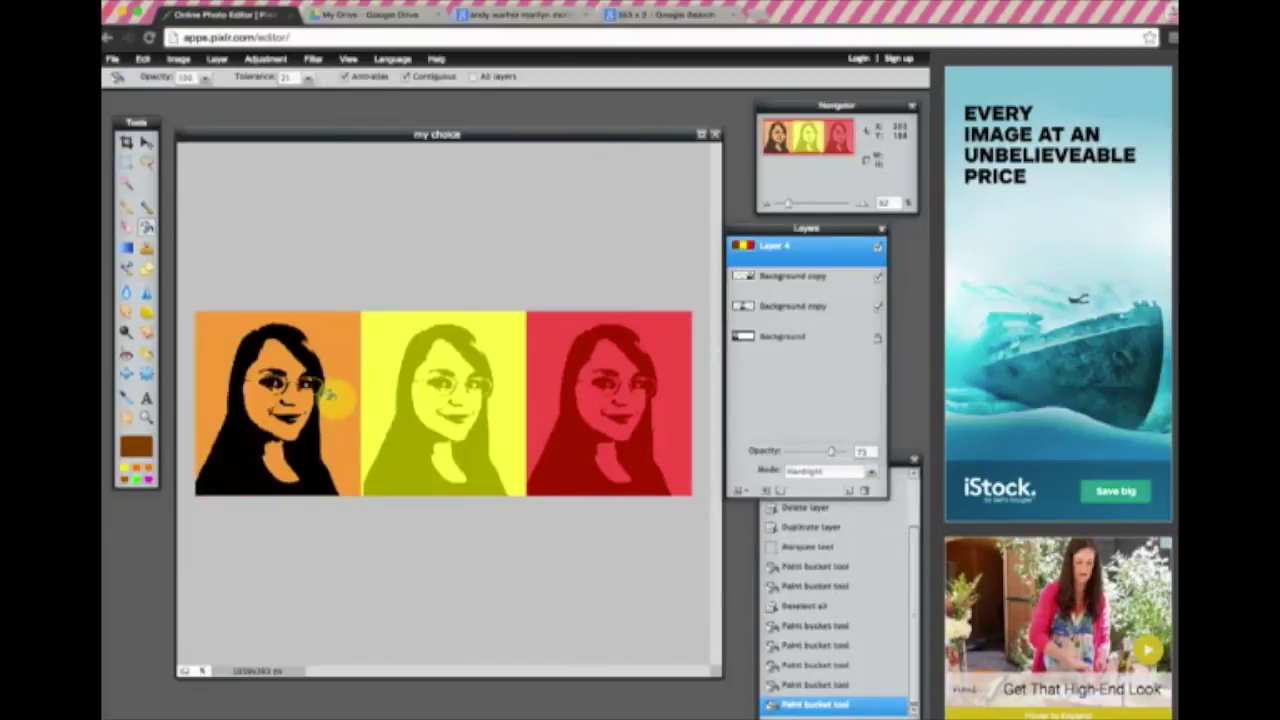
{"action": "left_click", "coordinate": [392, 250]}
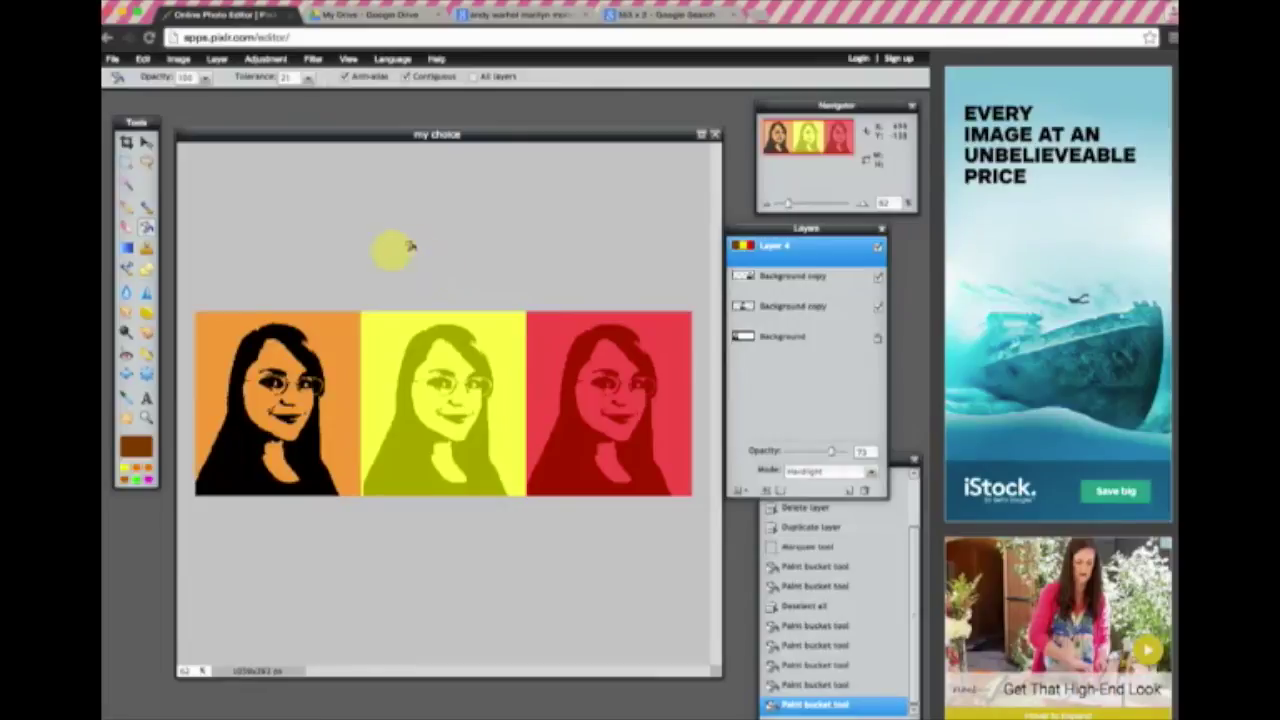
{"action": "left_click_drag", "start_coordinate": [830, 453], "coordinate": [826, 455]}
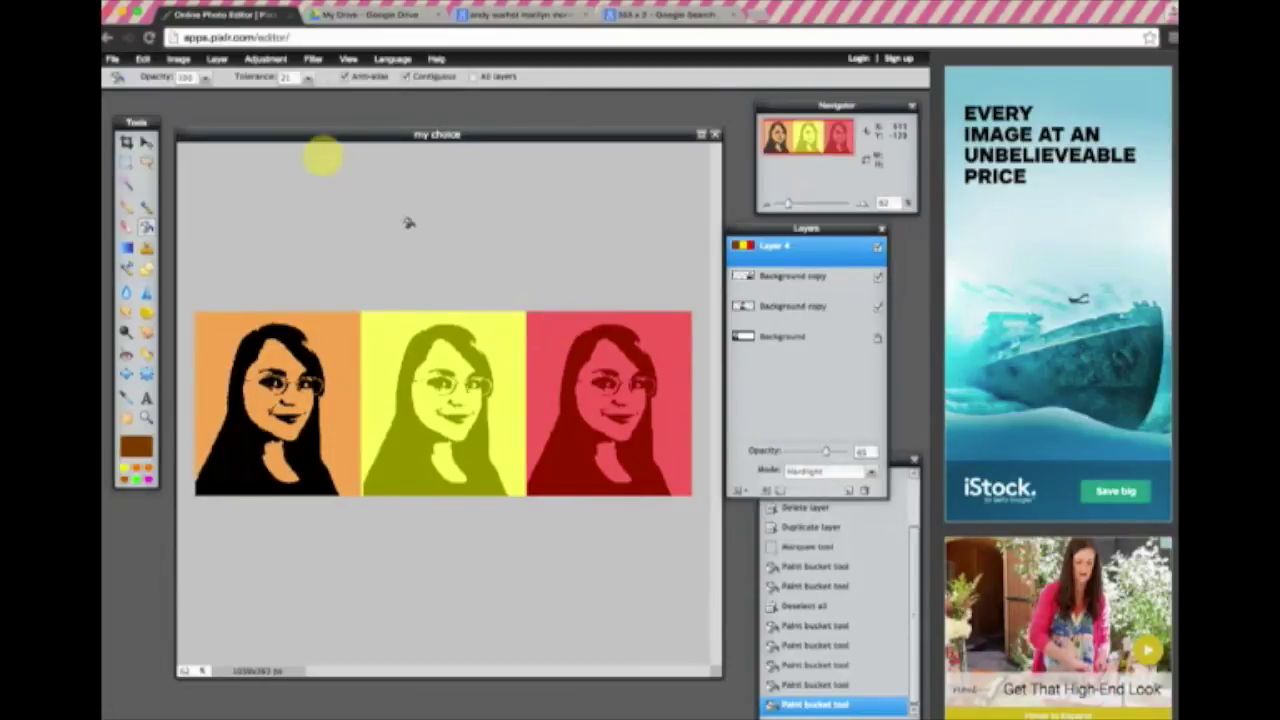
Save the image to the Desktop as a JPEG named "warm colors" at quality 100.
{"action": "left_click", "coordinate": [112, 60]}
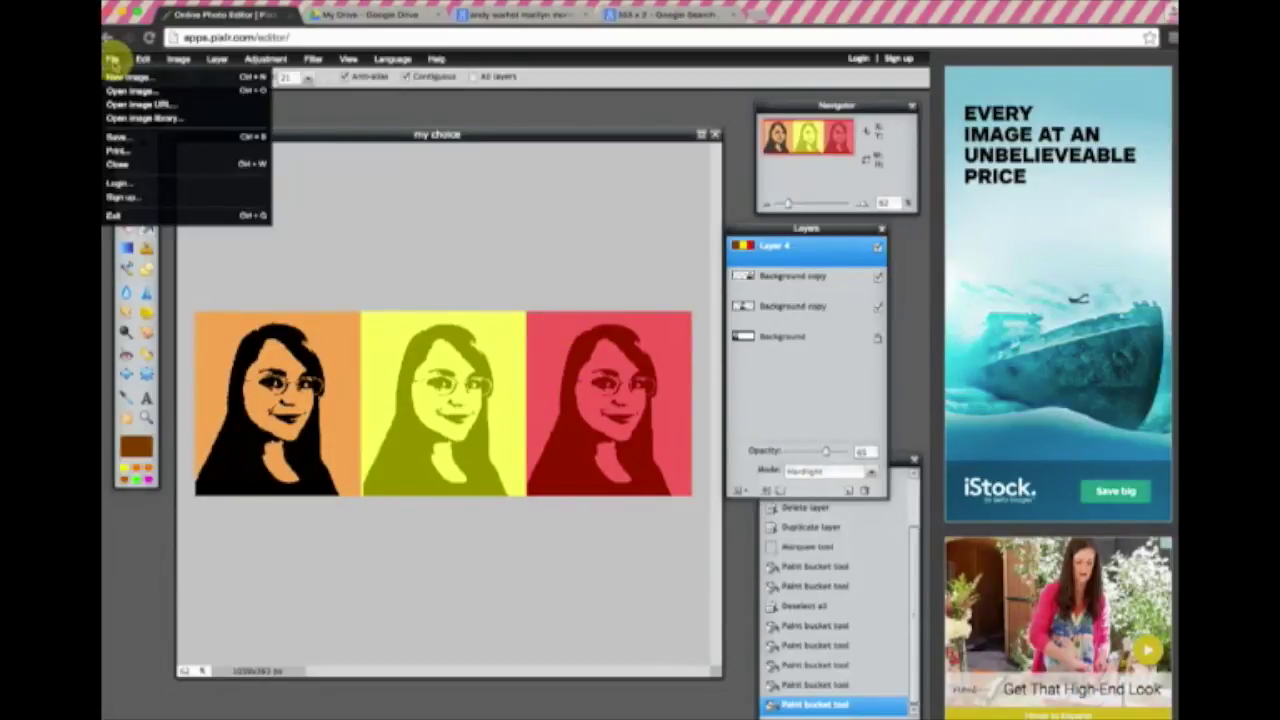
{"action": "left_click", "coordinate": [125, 161]}
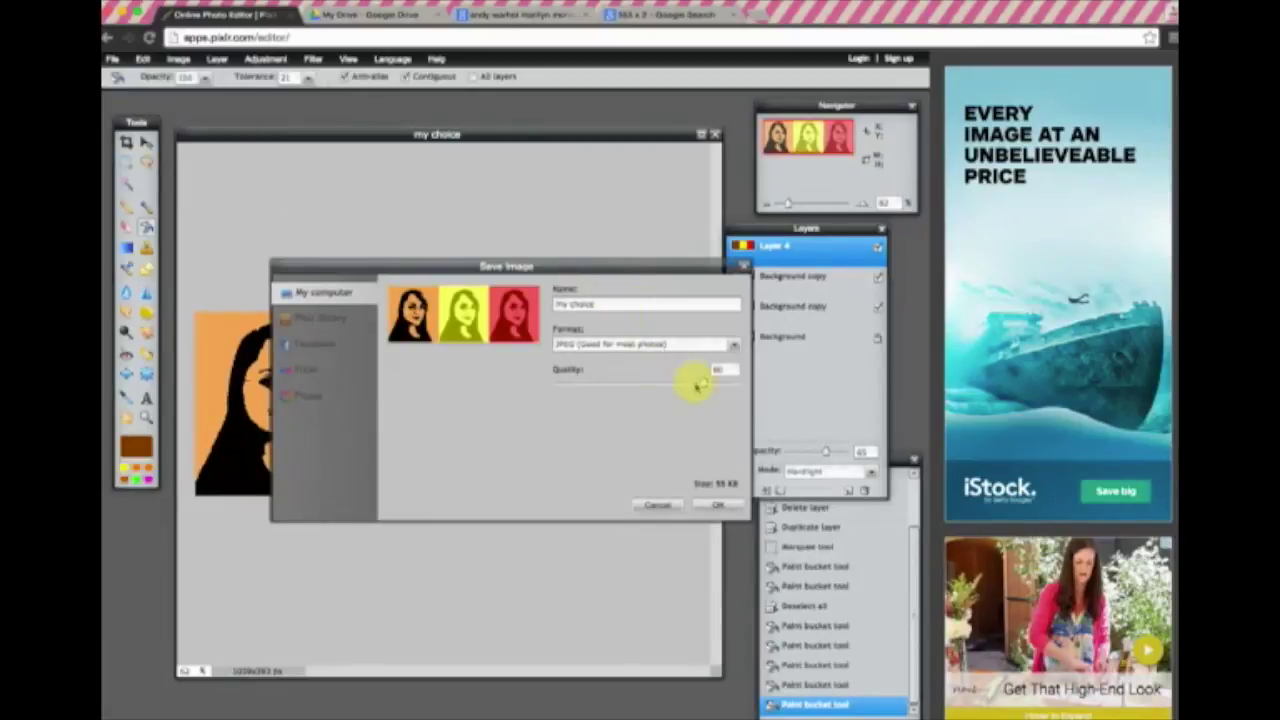
{"action": "left_click_drag", "start_coordinate": [709, 386], "coordinate": [741, 384]}
{"action": "left_click_drag", "start_coordinate": [606, 303], "coordinate": [555, 303]}
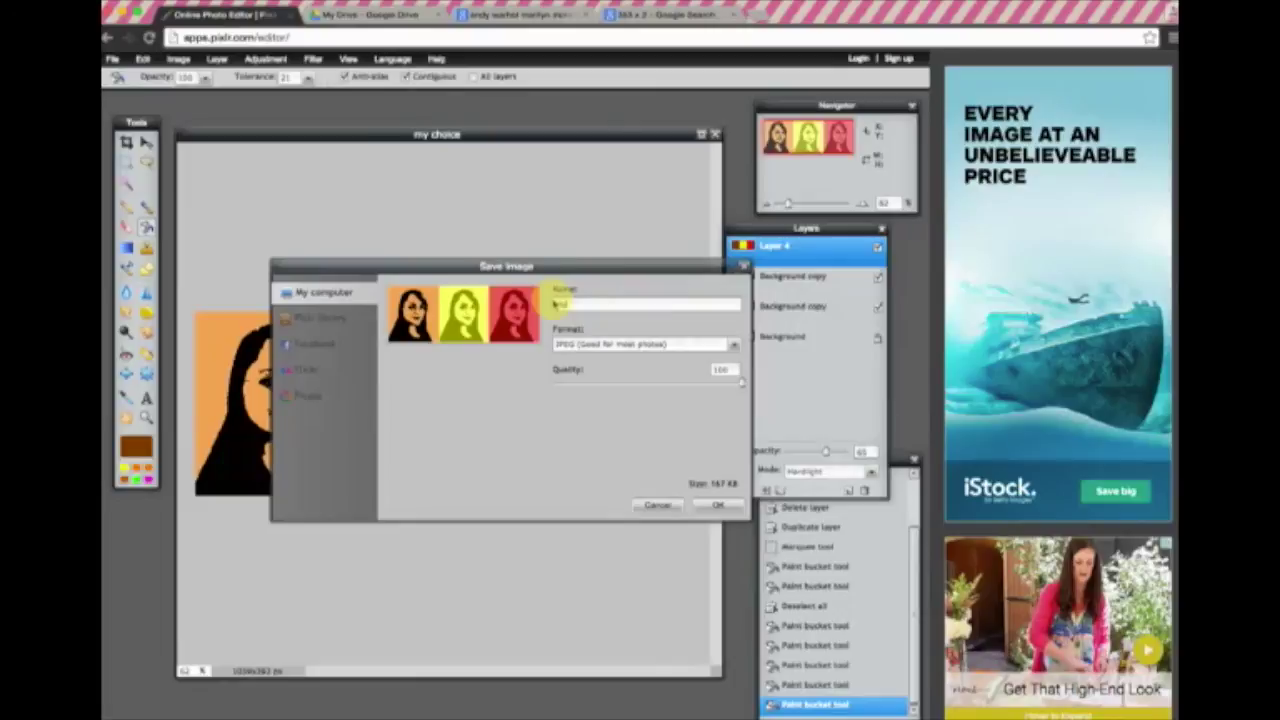
{"action": "left_click", "coordinate": [718, 505]}
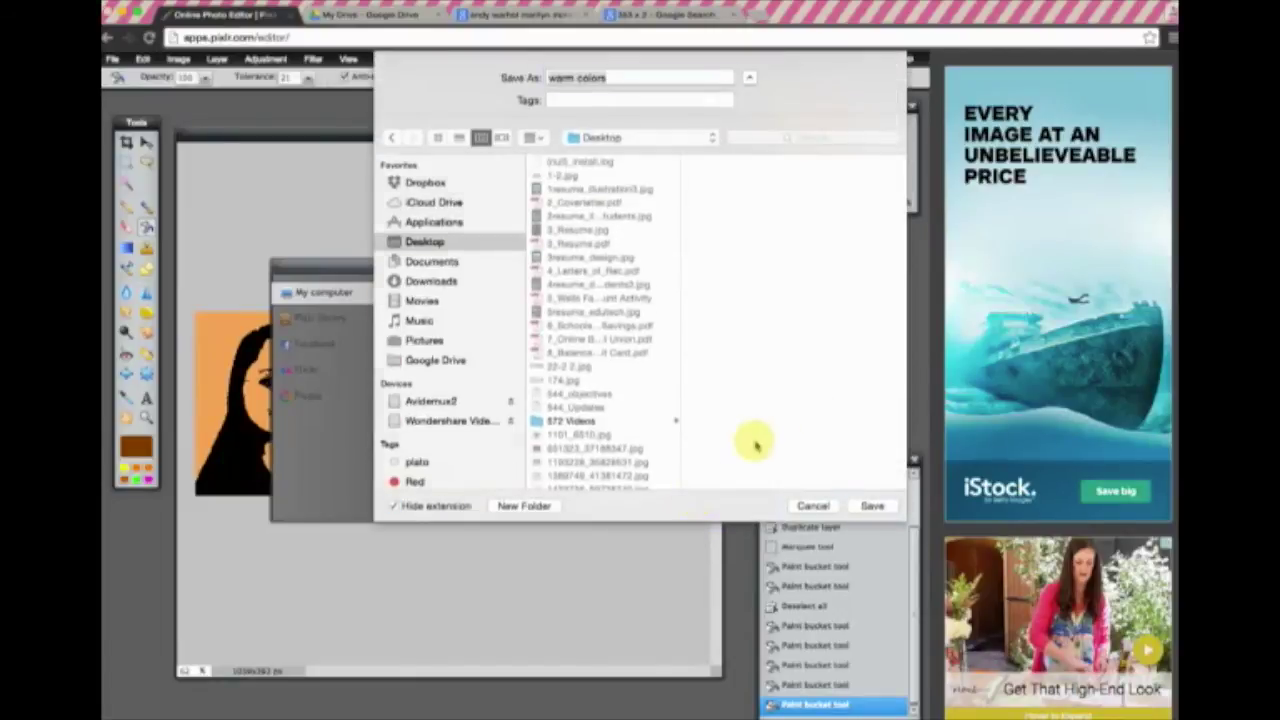
{"action": "left_click", "coordinate": [870, 505]}
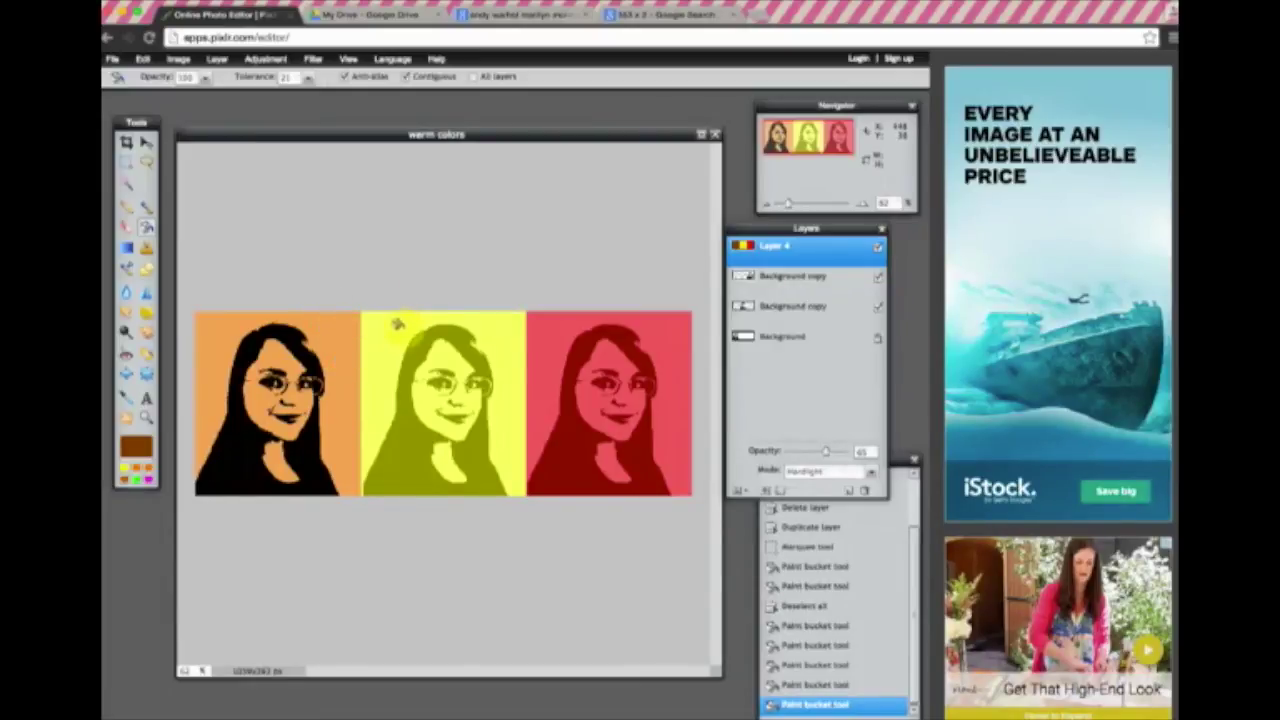
Fill the first portrait area on Layer 4 with blue (H 229, S 85, L 91) using the Paint bucket.
{"action": "left_click", "coordinate": [123, 164]}
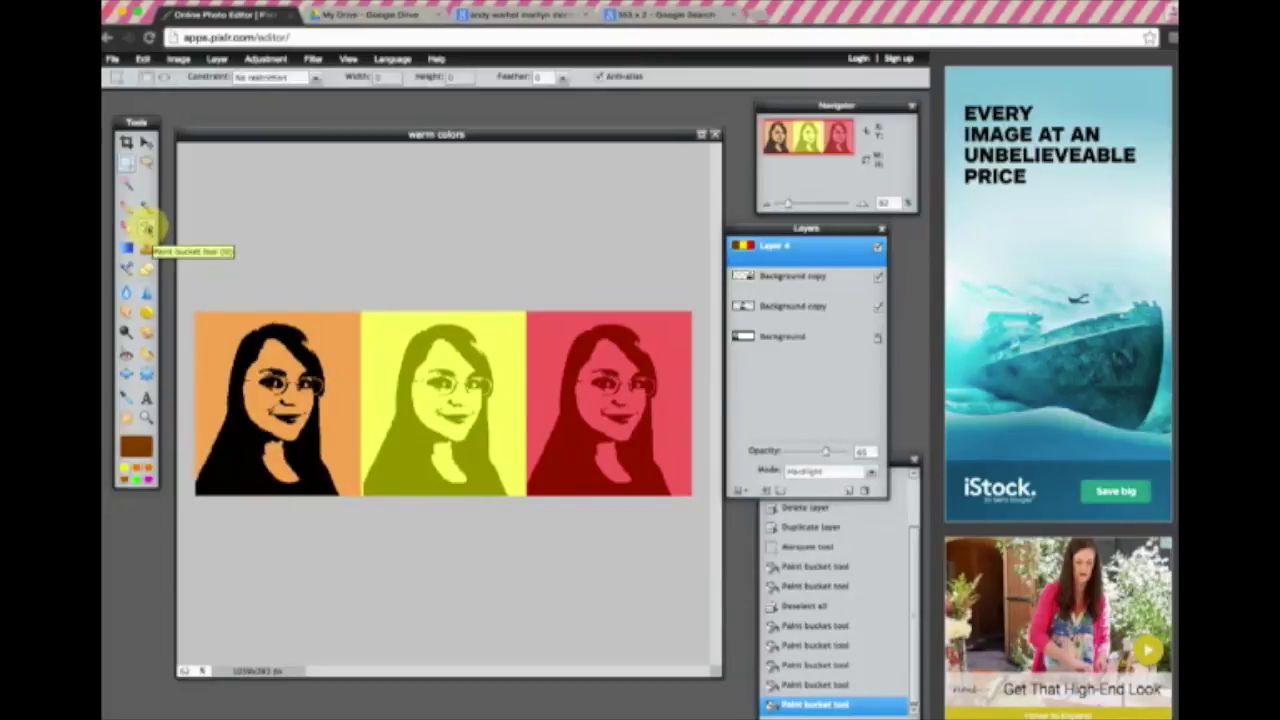
{"action": "left_click", "coordinate": [146, 227]}
{"action": "left_click", "coordinate": [137, 446]}
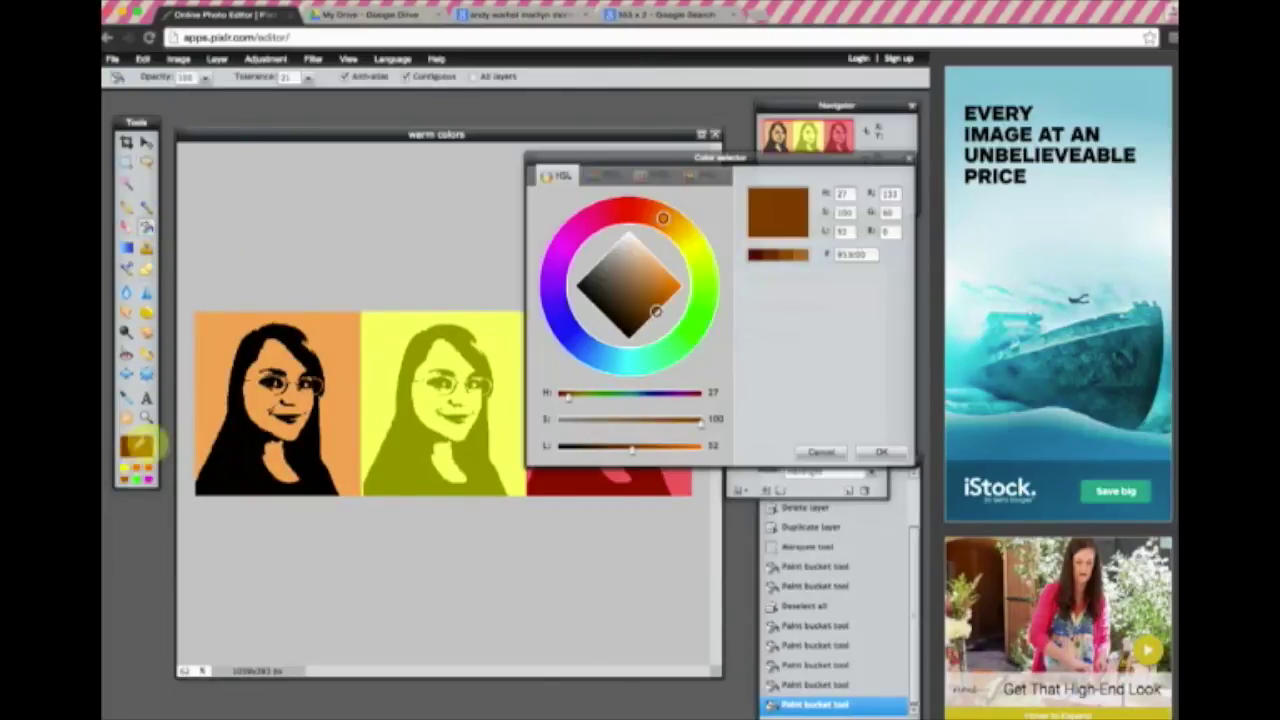
{"action": "left_click", "coordinate": [570, 333]}
{"action": "left_click", "coordinate": [690, 288]}
{"action": "left_click", "coordinate": [570, 334]}
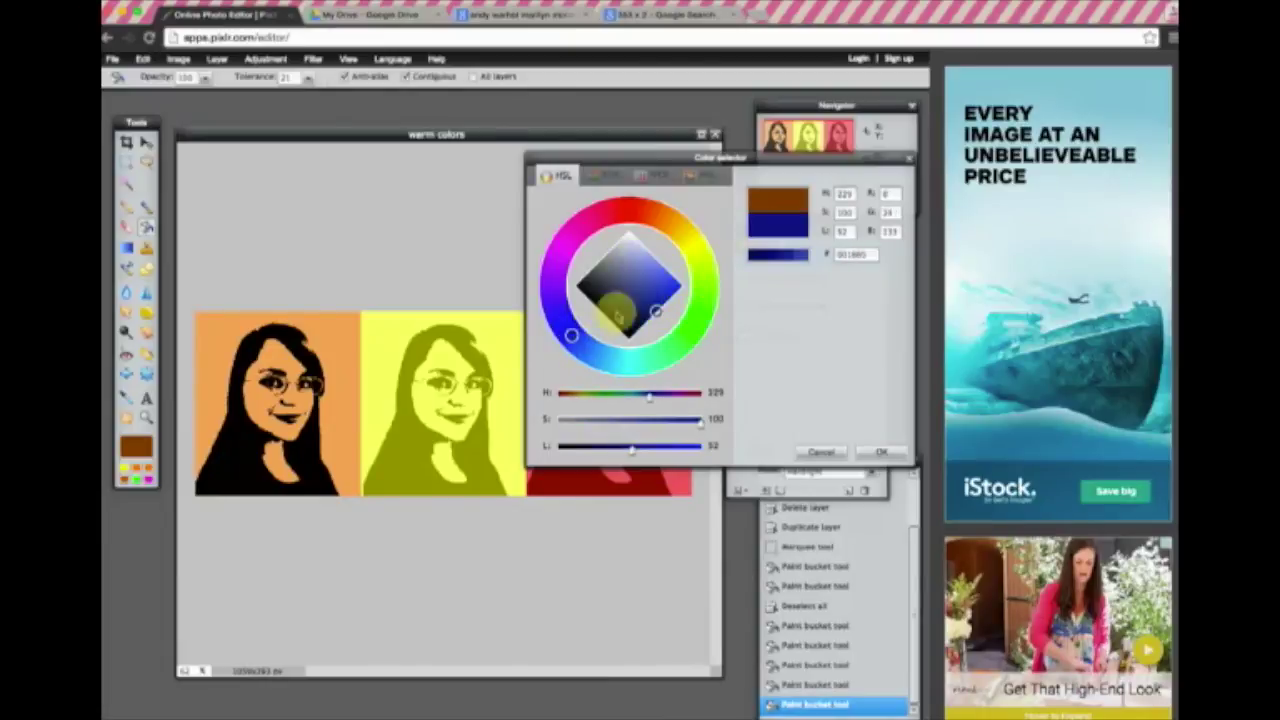
{"action": "left_click", "coordinate": [653, 290]}
{"action": "left_click_drag", "start_coordinate": [653, 290], "coordinate": [671, 281]}
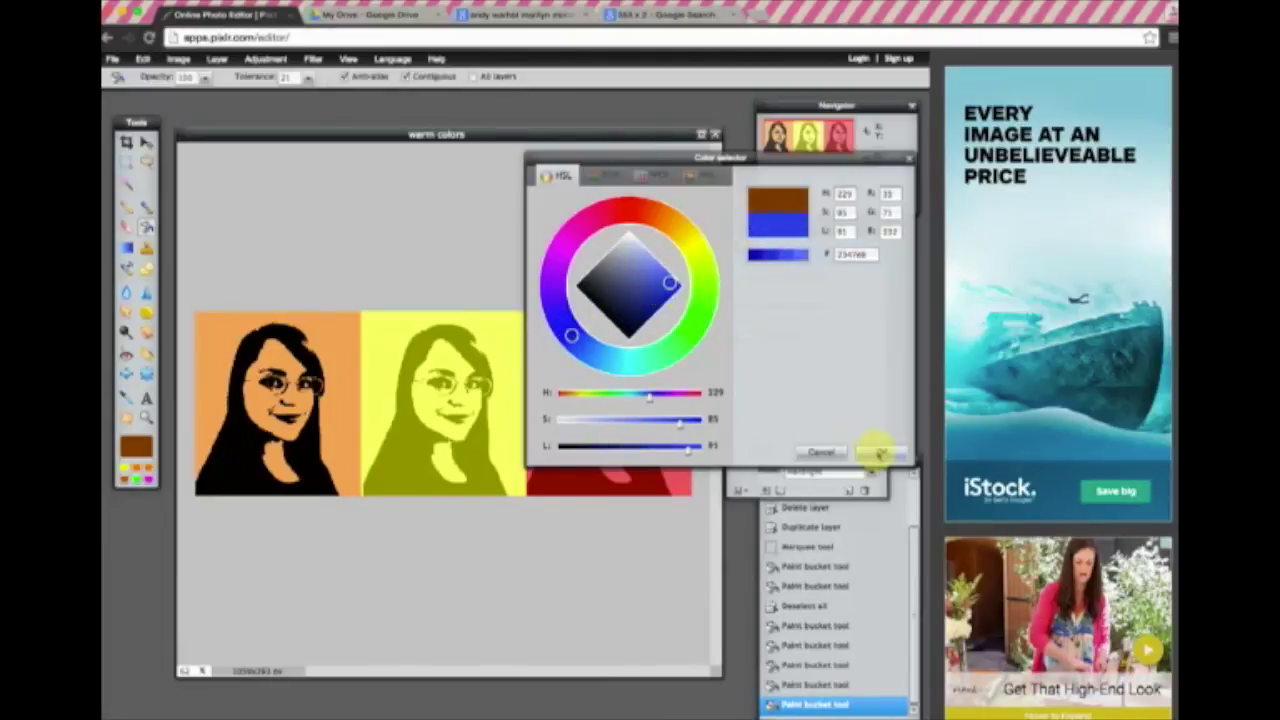
{"action": "left_click", "coordinate": [877, 452]}
{"action": "left_click", "coordinate": [332, 340]}
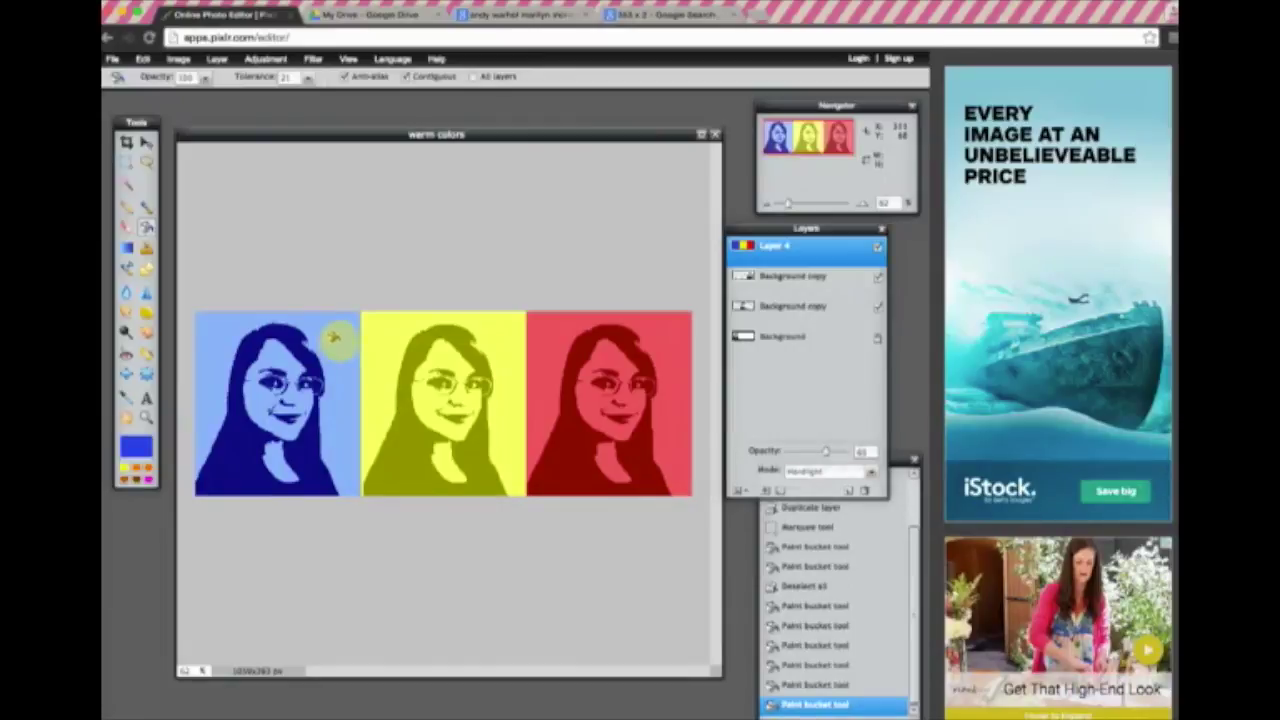
Fill the middle portrait area on Layer 4 with bright purple (H 285, S 84, L 90).
{"action": "left_click", "coordinate": [141, 456]}
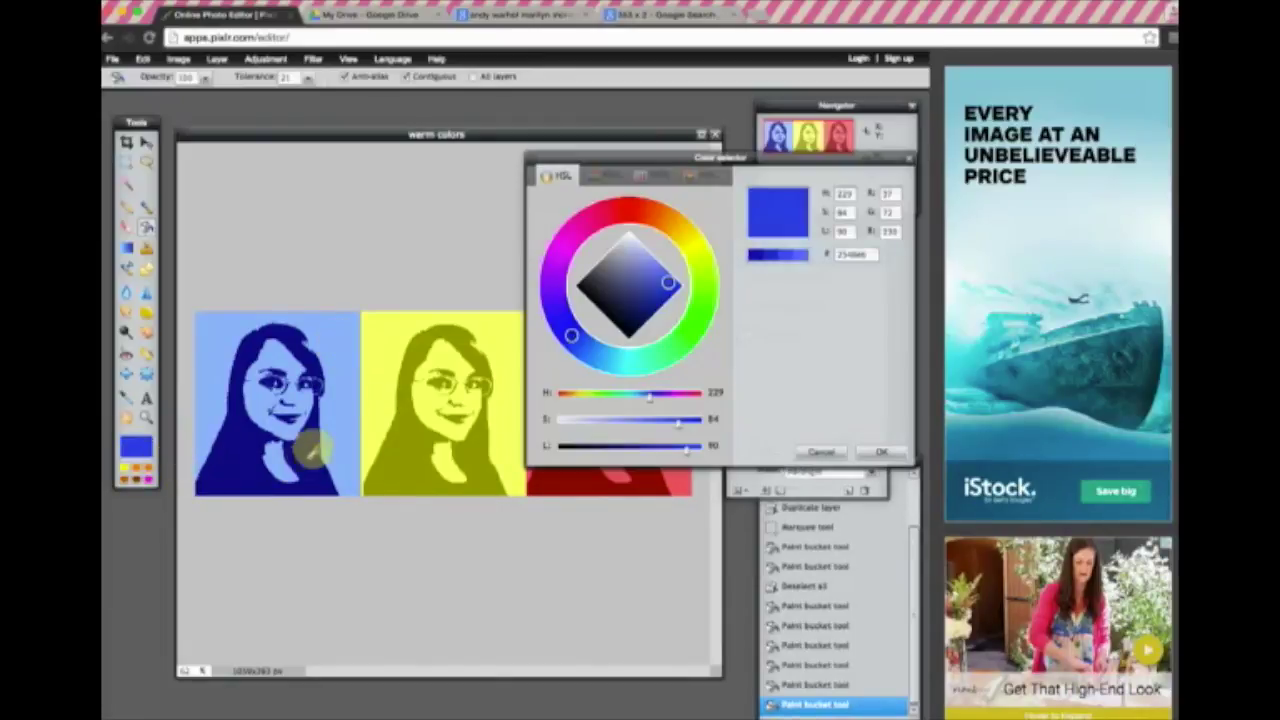
{"action": "left_click", "coordinate": [556, 265]}
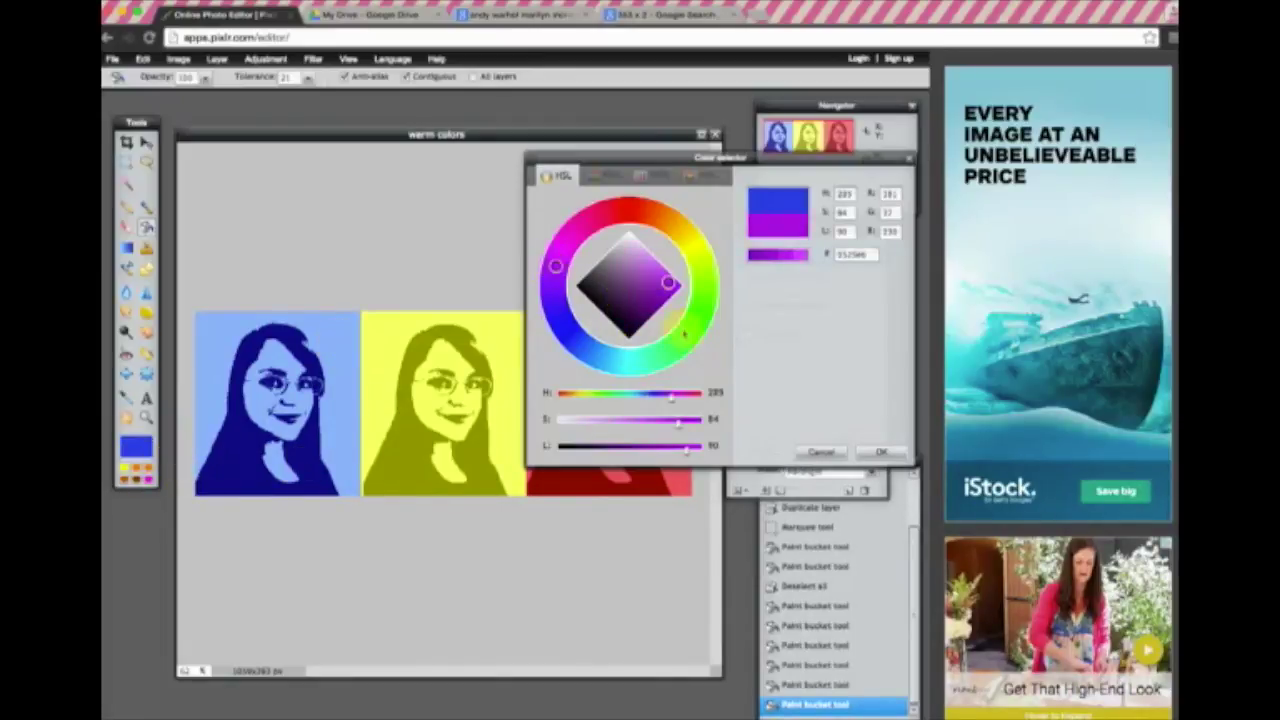
{"action": "left_click", "coordinate": [880, 453]}
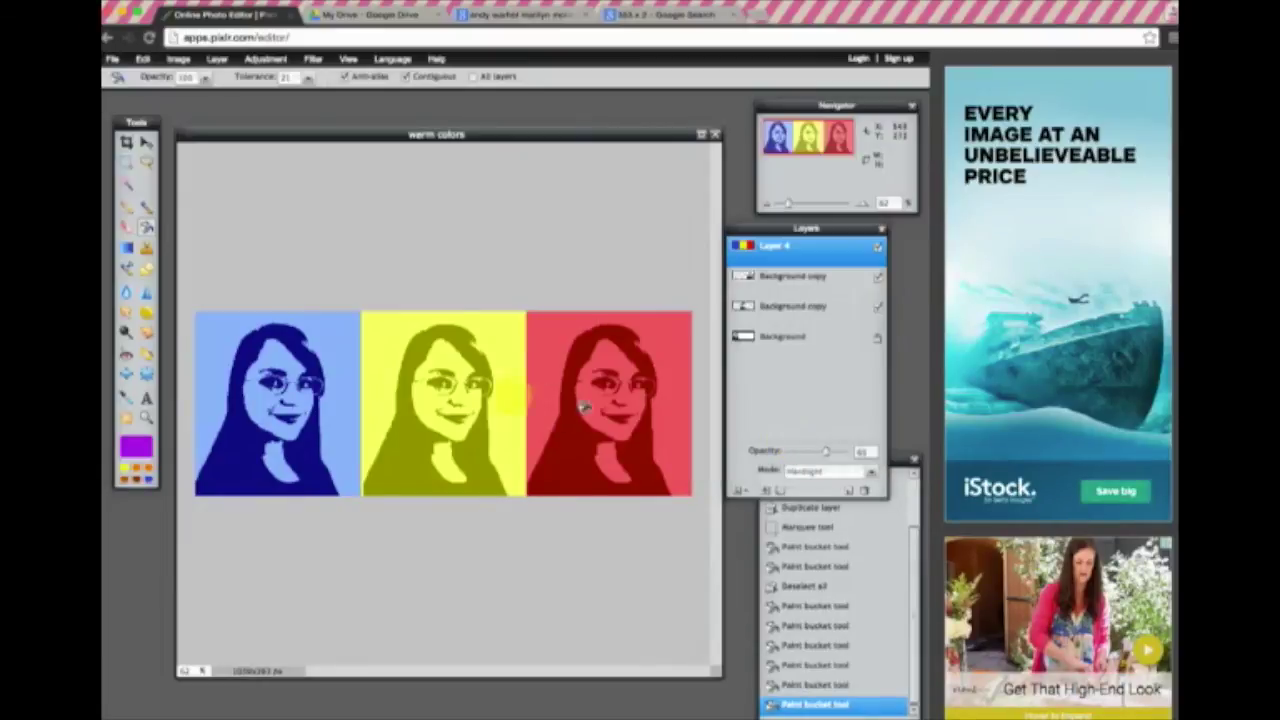
{"action": "left_click", "coordinate": [478, 368]}
Fill the third portrait area on Layer 4 with bright green.
{"action": "left_click", "coordinate": [137, 446]}
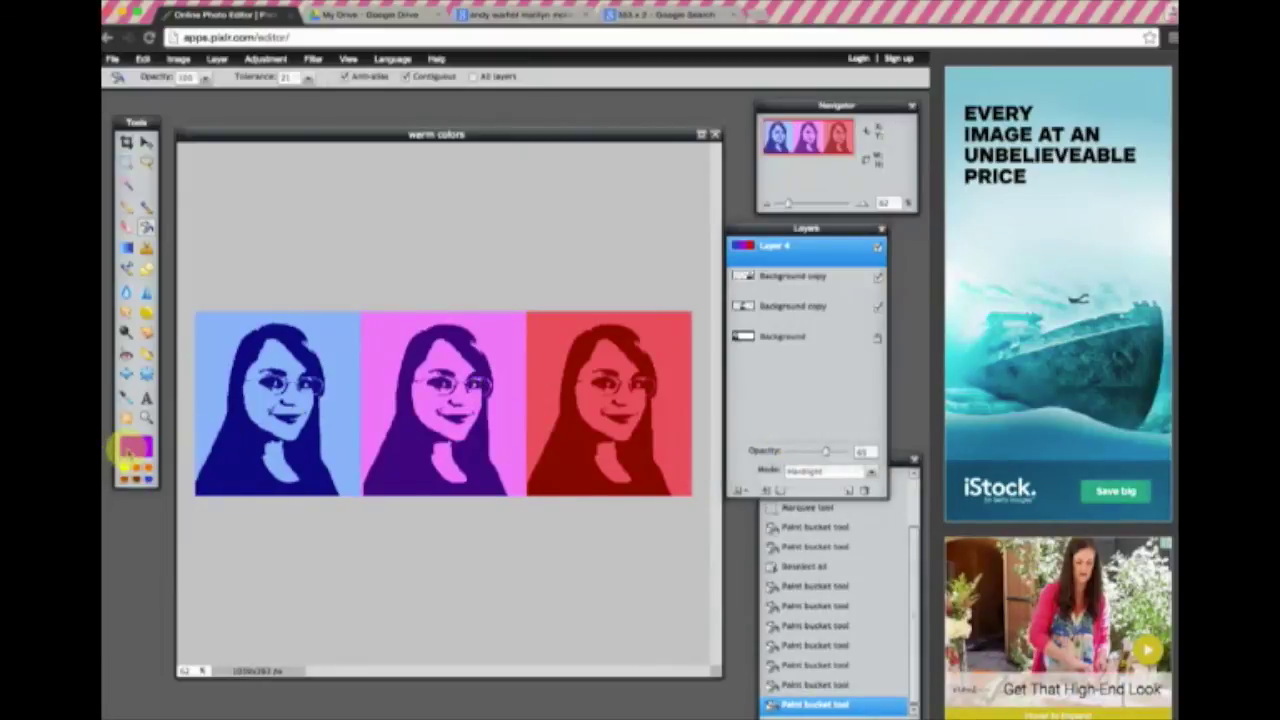
{"action": "left_click", "coordinate": [686, 336]}
{"action": "left_click_drag", "start_coordinate": [664, 286], "coordinate": [648, 302]}
{"action": "left_click", "coordinate": [880, 453]}
{"action": "left_click", "coordinate": [590, 345]}
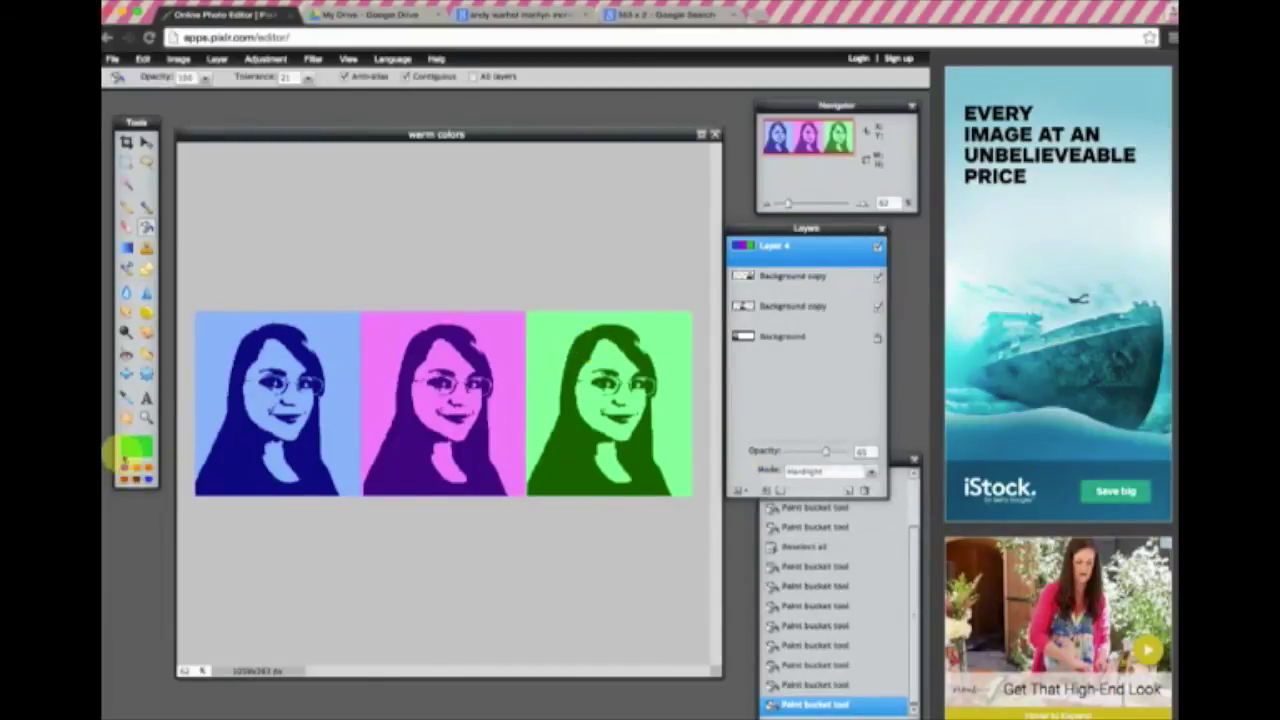
Refill the third portrait area with a darker shade of the green (H 130, S 87, L 64).
{"action": "left_click", "coordinate": [137, 446]}
{"action": "left_click_drag", "start_coordinate": [670, 453], "coordinate": [650, 449]}
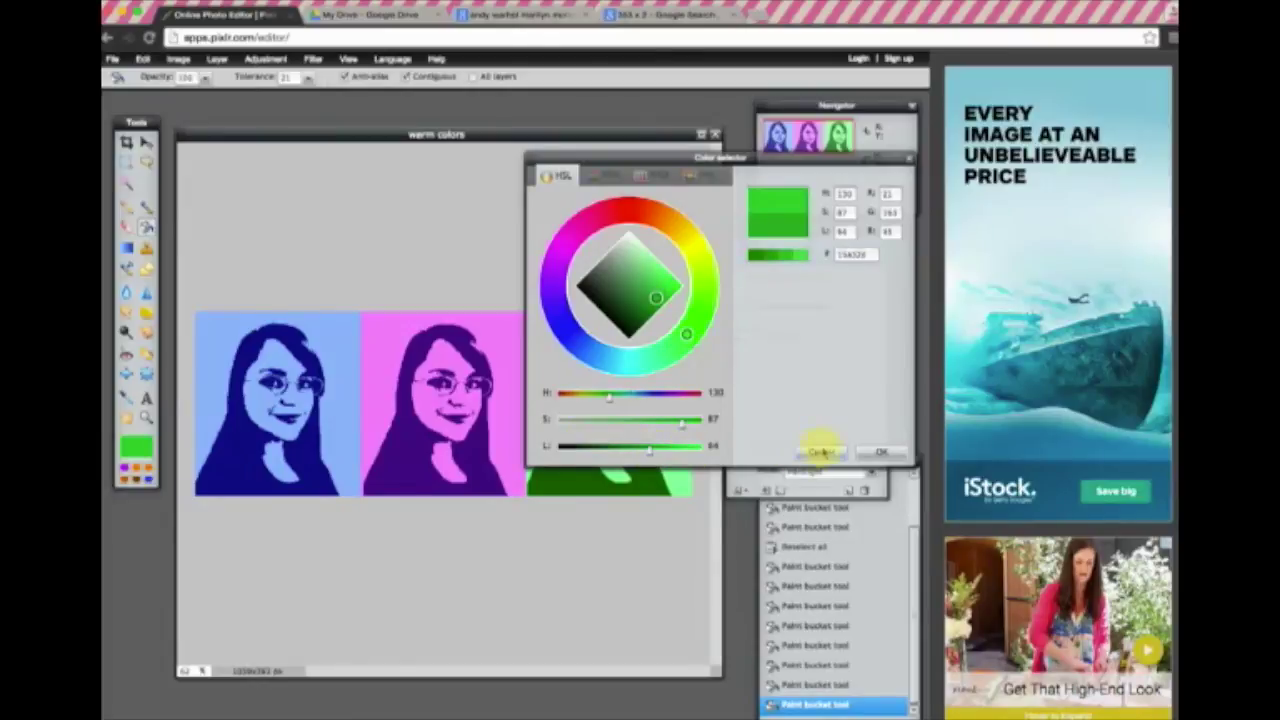
{"action": "left_click", "coordinate": [816, 451]}
{"action": "left_click", "coordinate": [665, 409]}
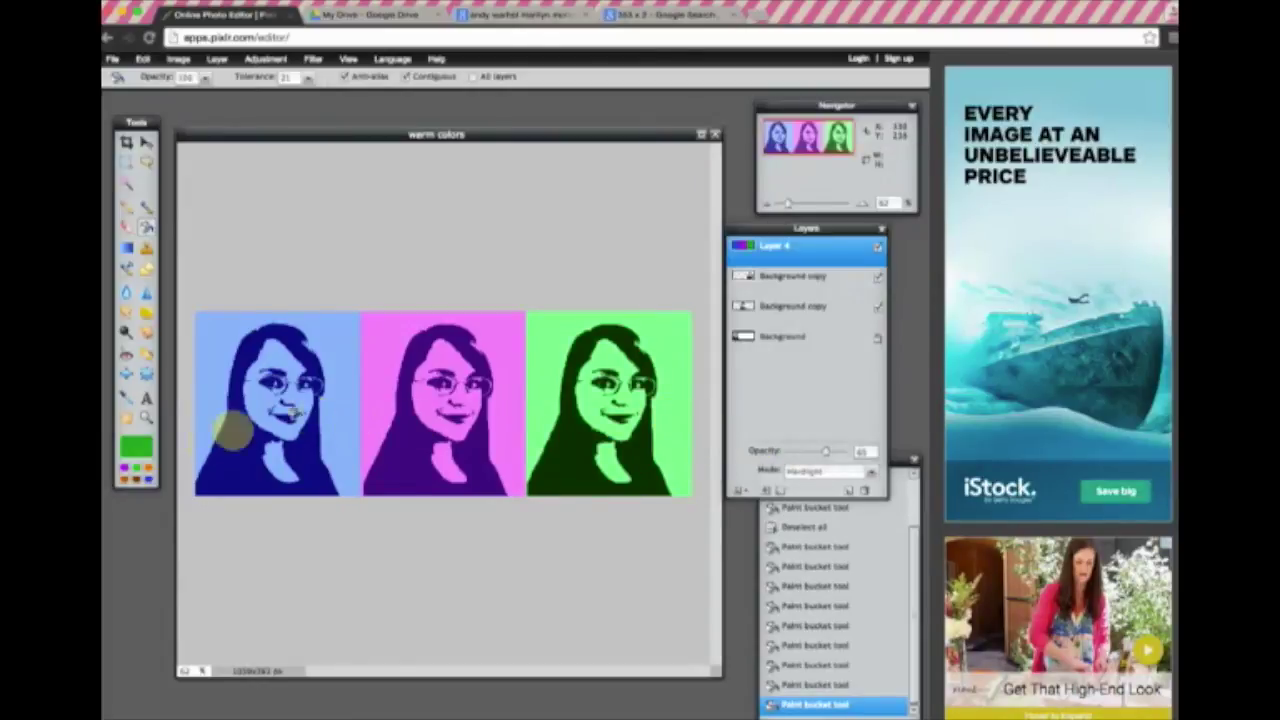
Refill the middle portrait area on Layer 4 with a very dark purple at hue 264.
{"action": "left_click", "coordinate": [130, 452]}
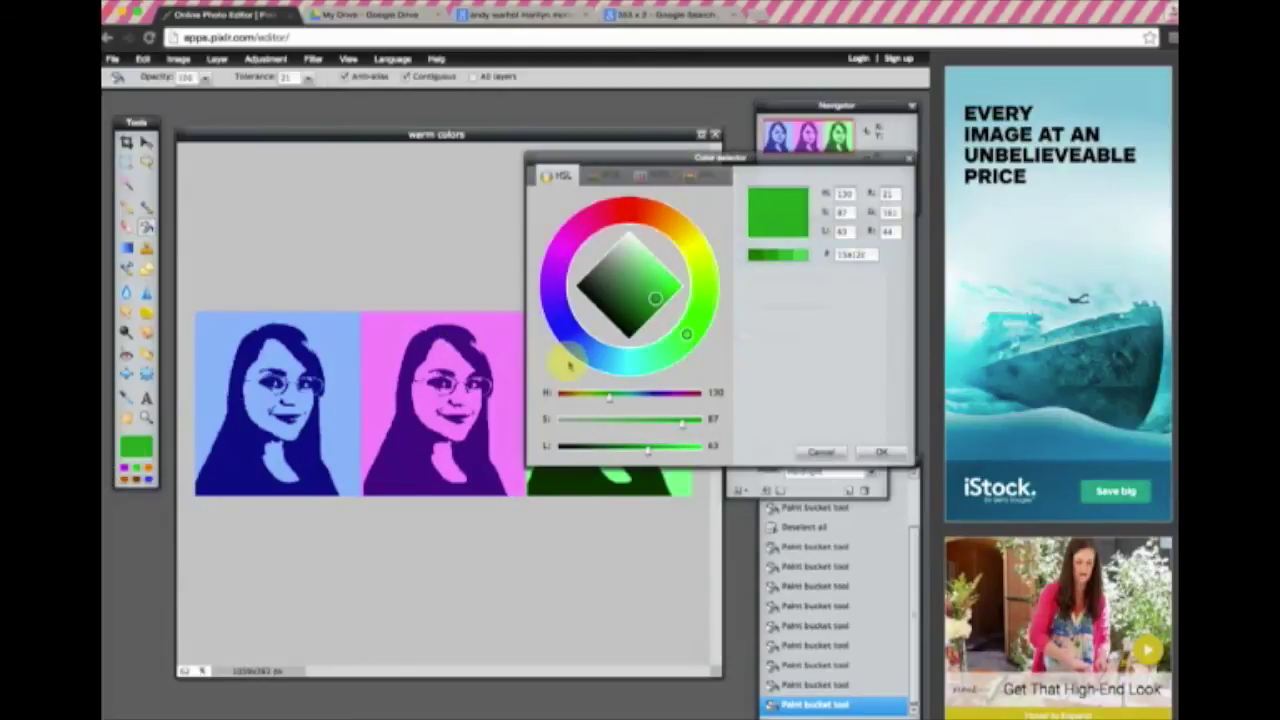
{"action": "left_click", "coordinate": [565, 332]}
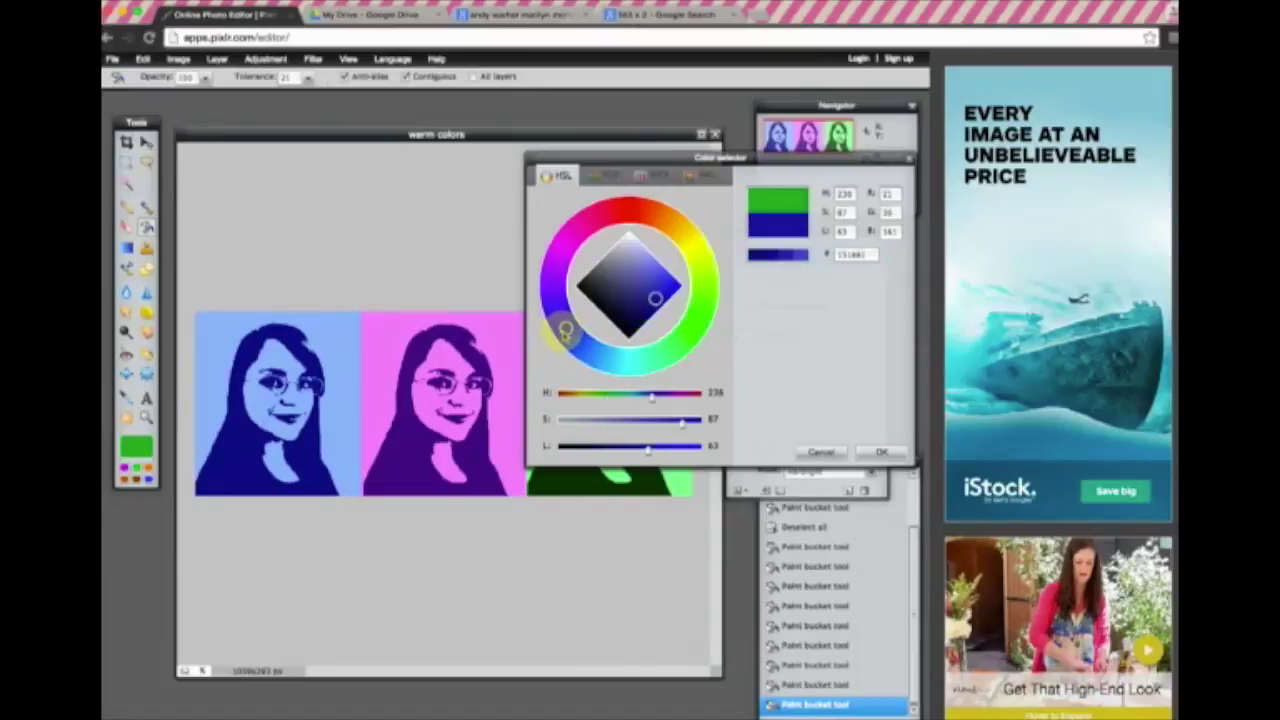
{"action": "left_click_drag", "start_coordinate": [565, 332], "coordinate": [553, 290]}
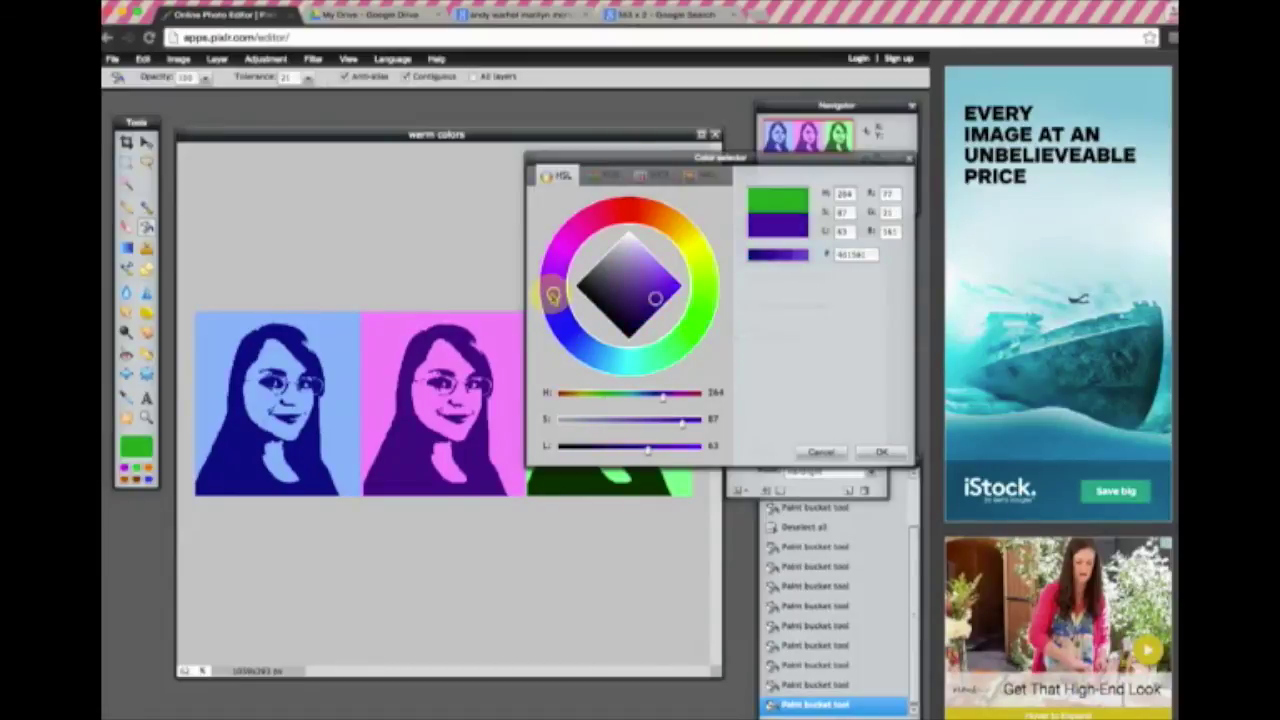
{"action": "left_click_drag", "start_coordinate": [641, 287], "coordinate": [648, 312]}
{"action": "left_click", "coordinate": [882, 452]}
{"action": "left_click", "coordinate": [478, 373]}
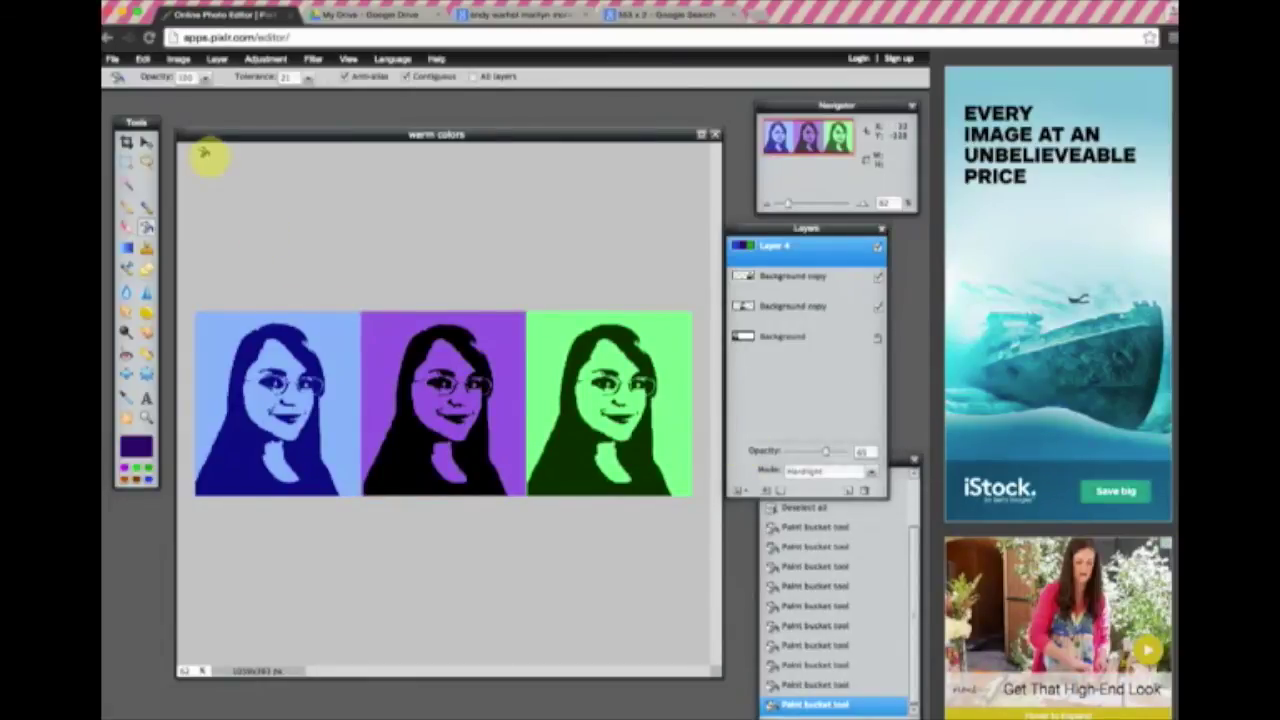
Save the recoloured image to the Desktop as a JPEG named "cool colors" at quality 100.
{"action": "left_click", "coordinate": [112, 58]}
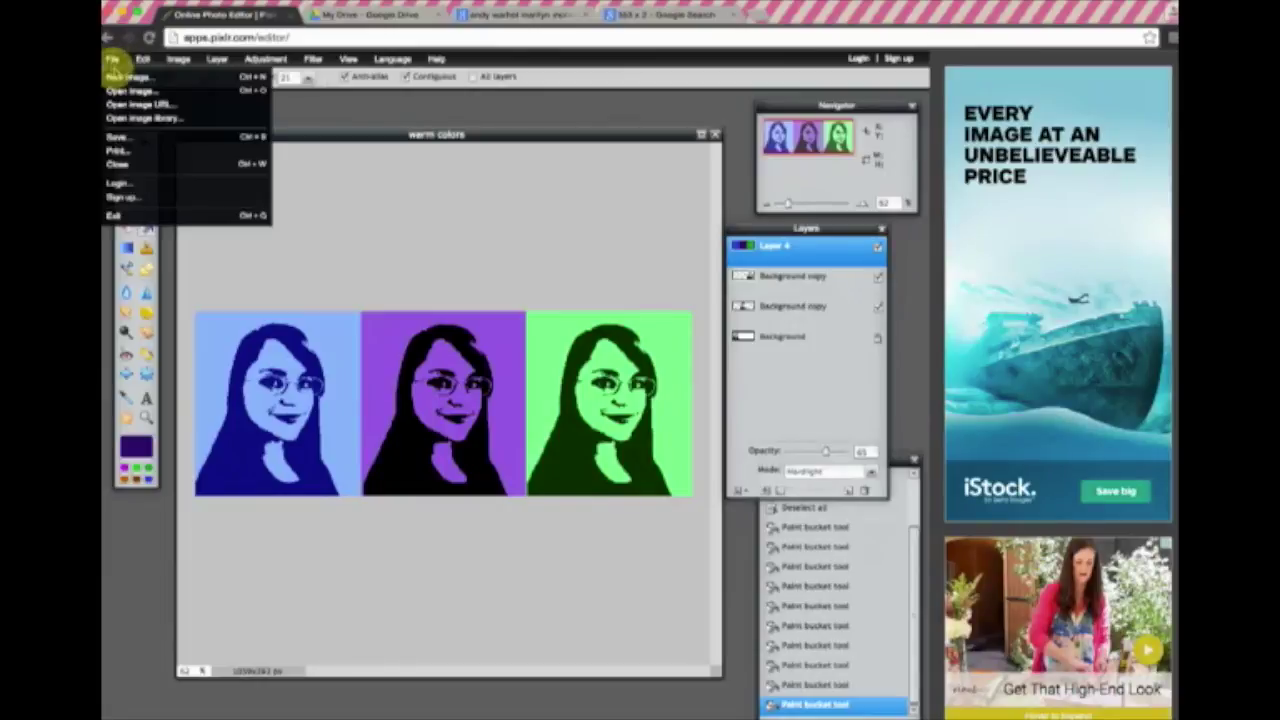
{"action": "left_click", "coordinate": [135, 140]}
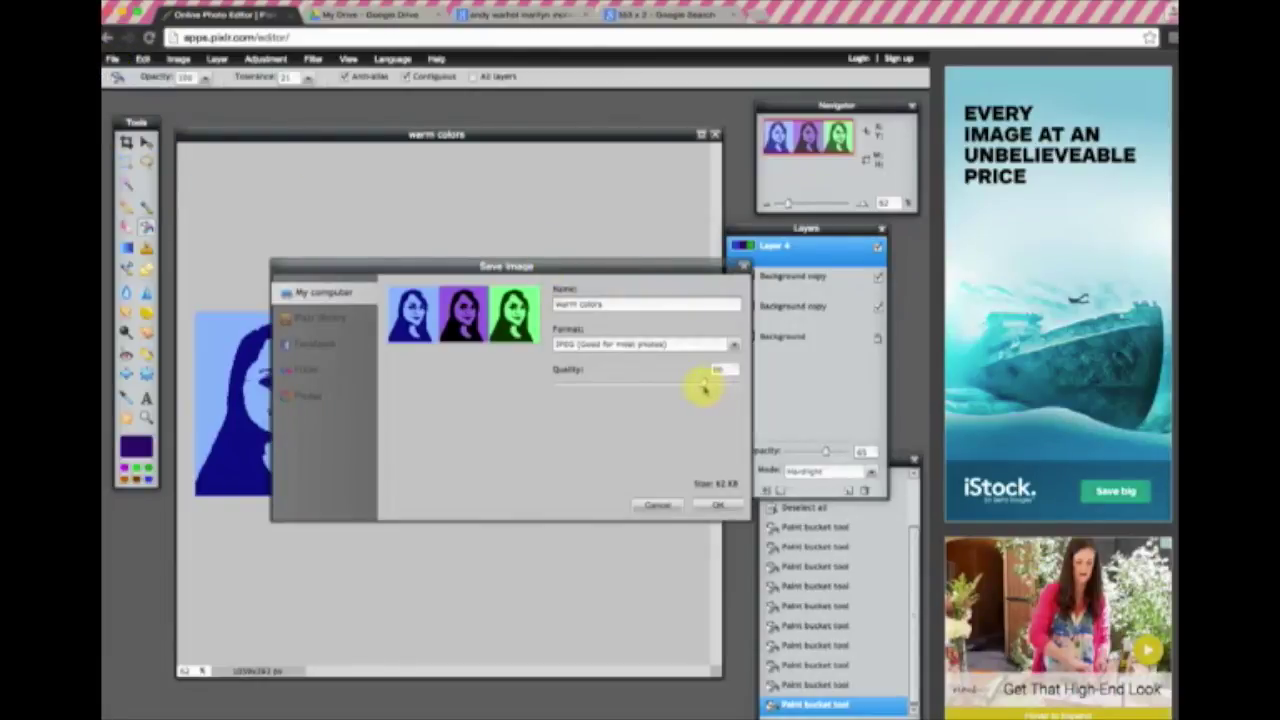
{"action": "left_click", "coordinate": [741, 383]}
{"action": "left_click_drag", "start_coordinate": [601, 303], "coordinate": [555, 303]}
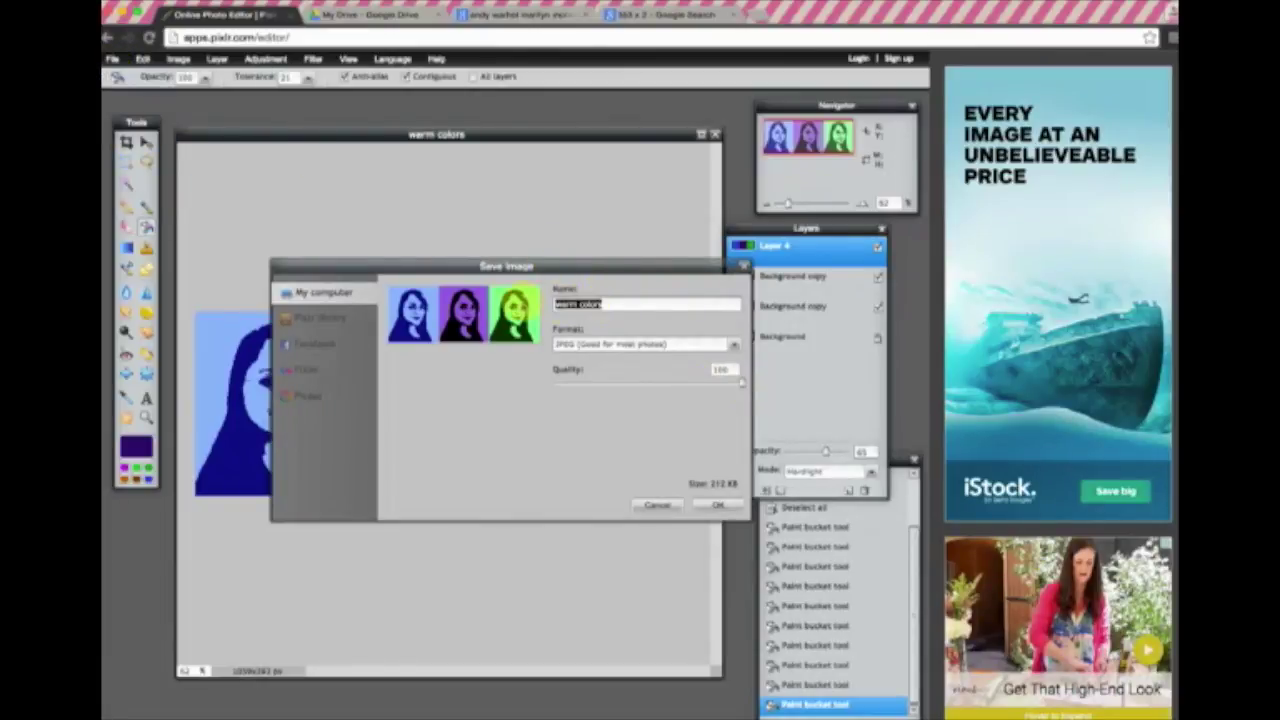
{"action": "type", "text": "cool colors"}
{"action": "left_click", "coordinate": [718, 507]}
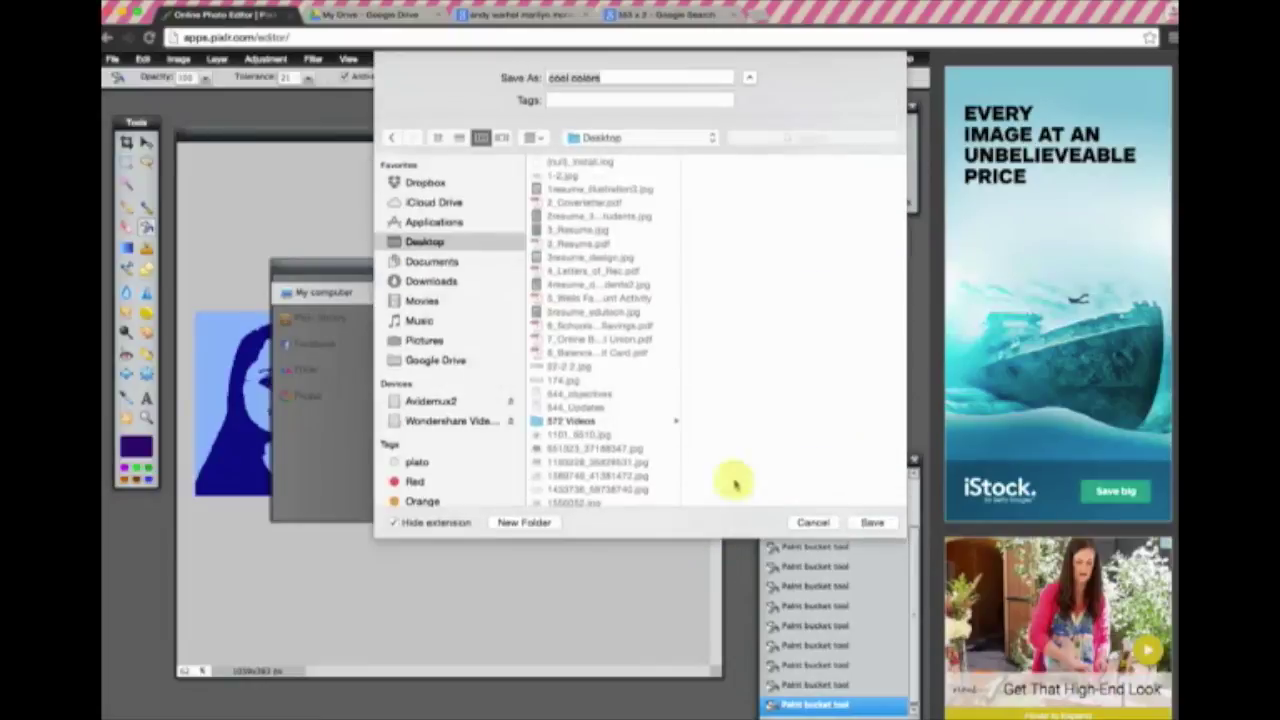
{"action": "left_click", "coordinate": [876, 522]}
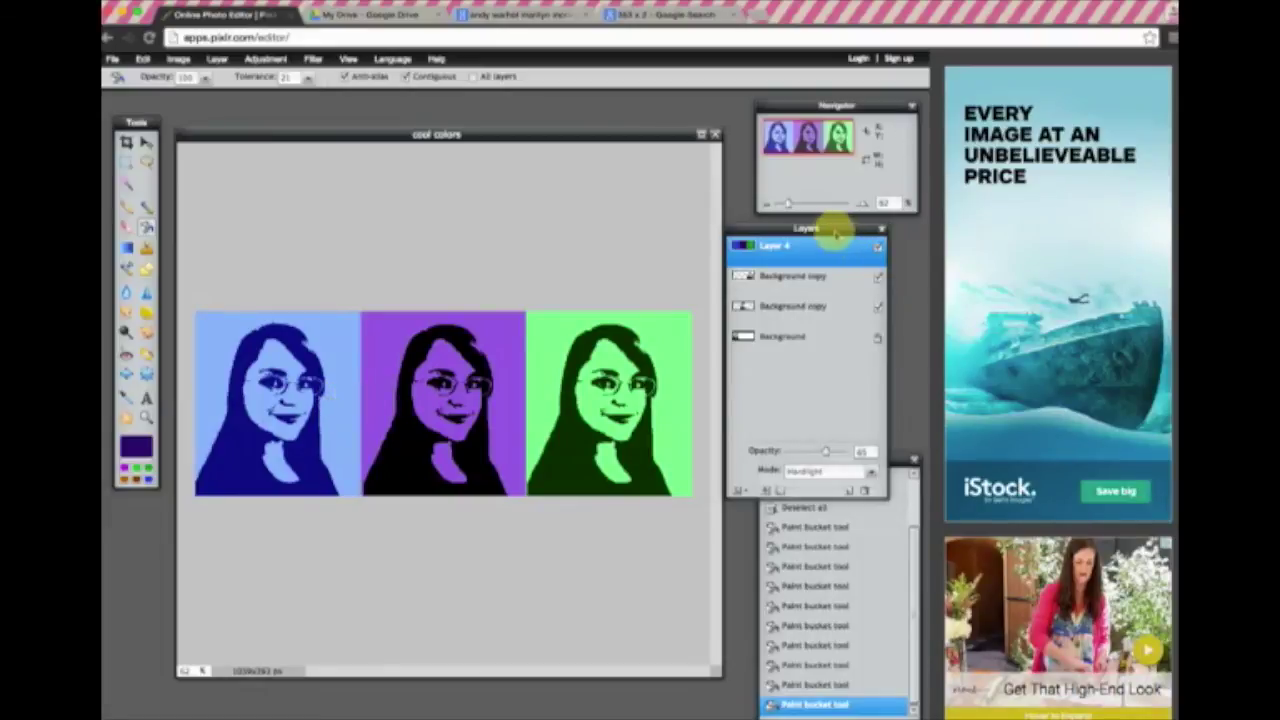
Move the Layers panel directly beneath the Navigator, aligned with its edges.
{"action": "left_click_drag", "start_coordinate": [833, 229], "coordinate": [858, 236]}
{"action": "left_click_drag", "start_coordinate": [862, 235], "coordinate": [863, 235]}
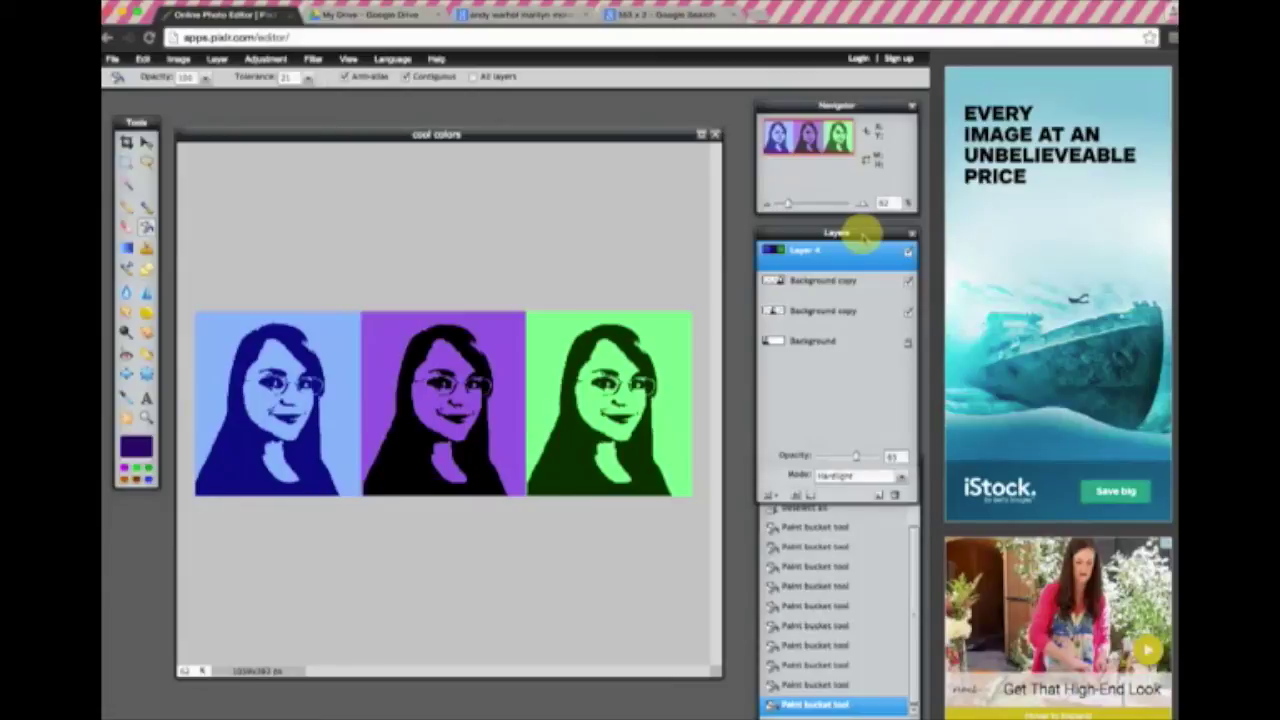
Try the PXD (Layered Pixlr Image) format in the save settings for the cool colors image.
{"action": "left_click", "coordinate": [113, 58]}
{"action": "left_click", "coordinate": [116, 136]}
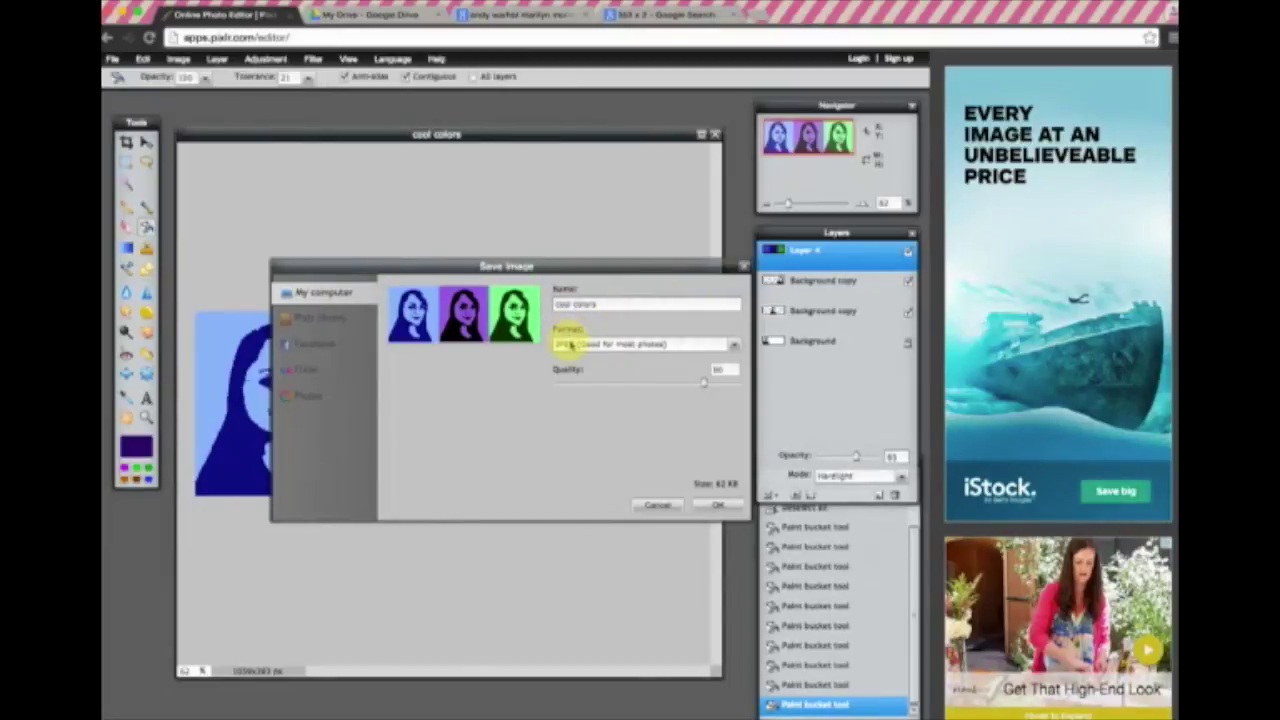
{"action": "left_click", "coordinate": [566, 342]}
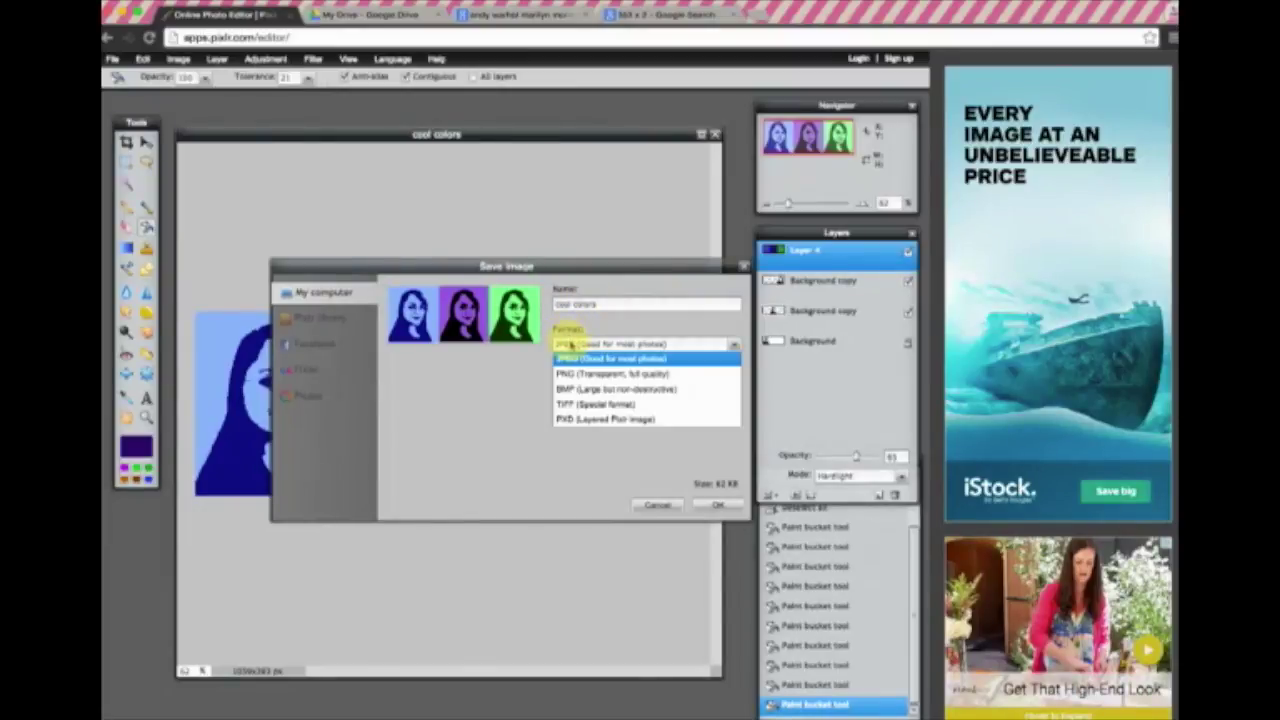
{"action": "left_click", "coordinate": [569, 421]}
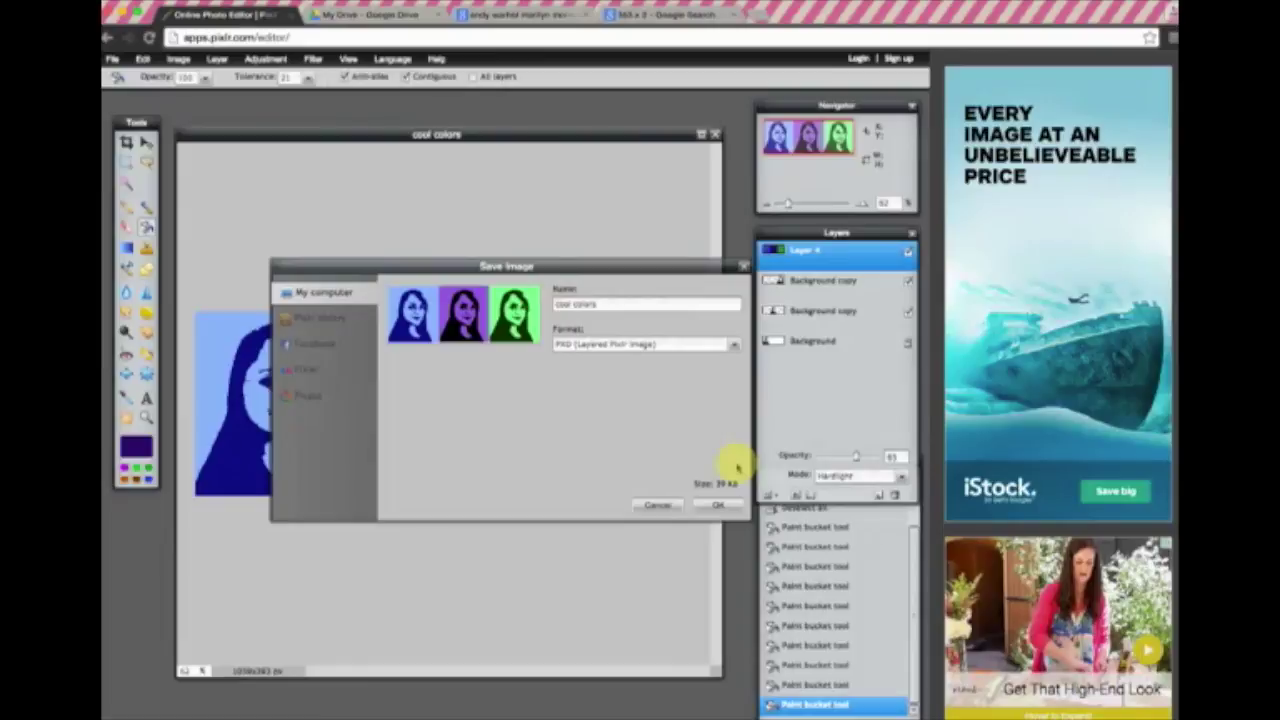
{"action": "left_click", "coordinate": [712, 505]}
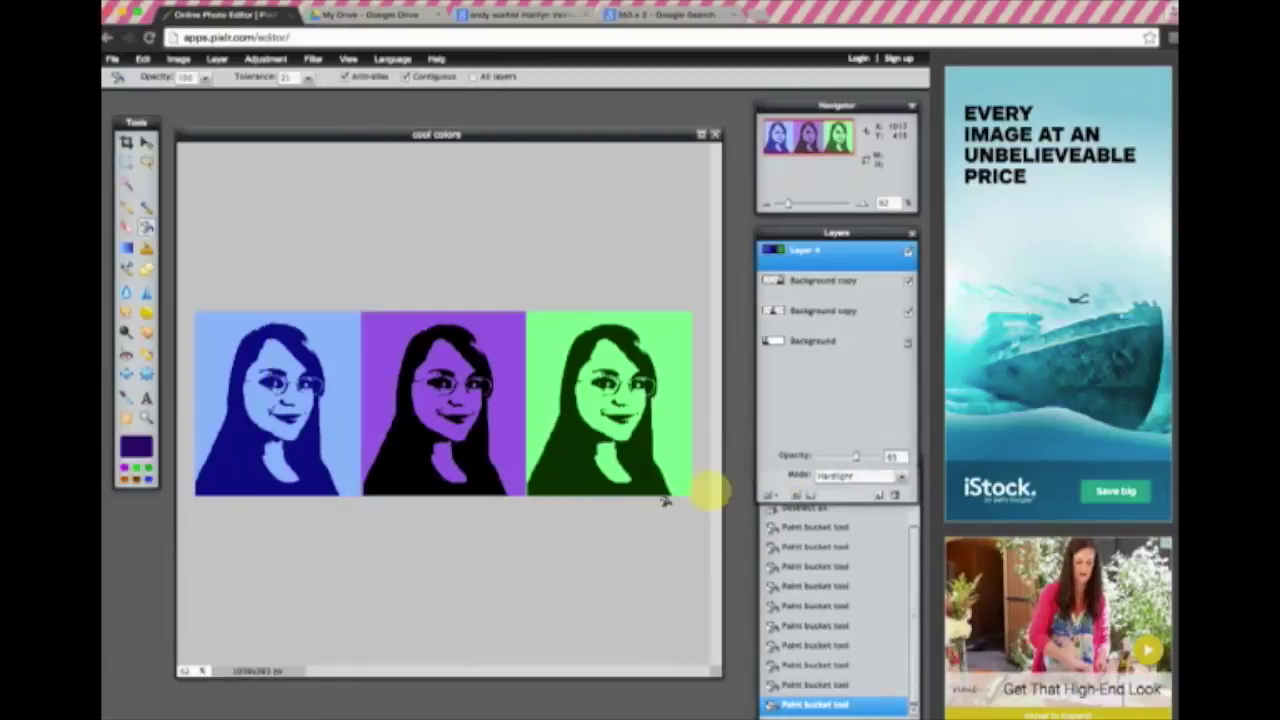
{"action": "left_click", "coordinate": [113, 59]}
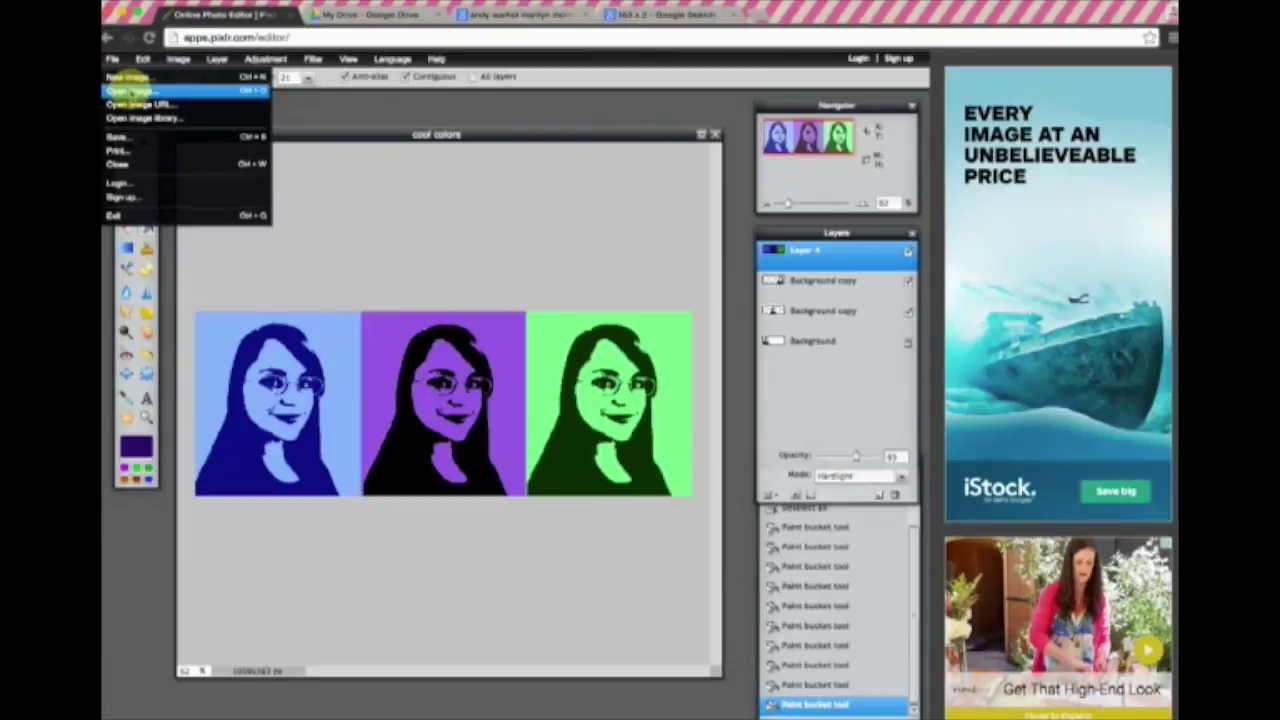
{"action": "left_click", "coordinate": [540, 140]}
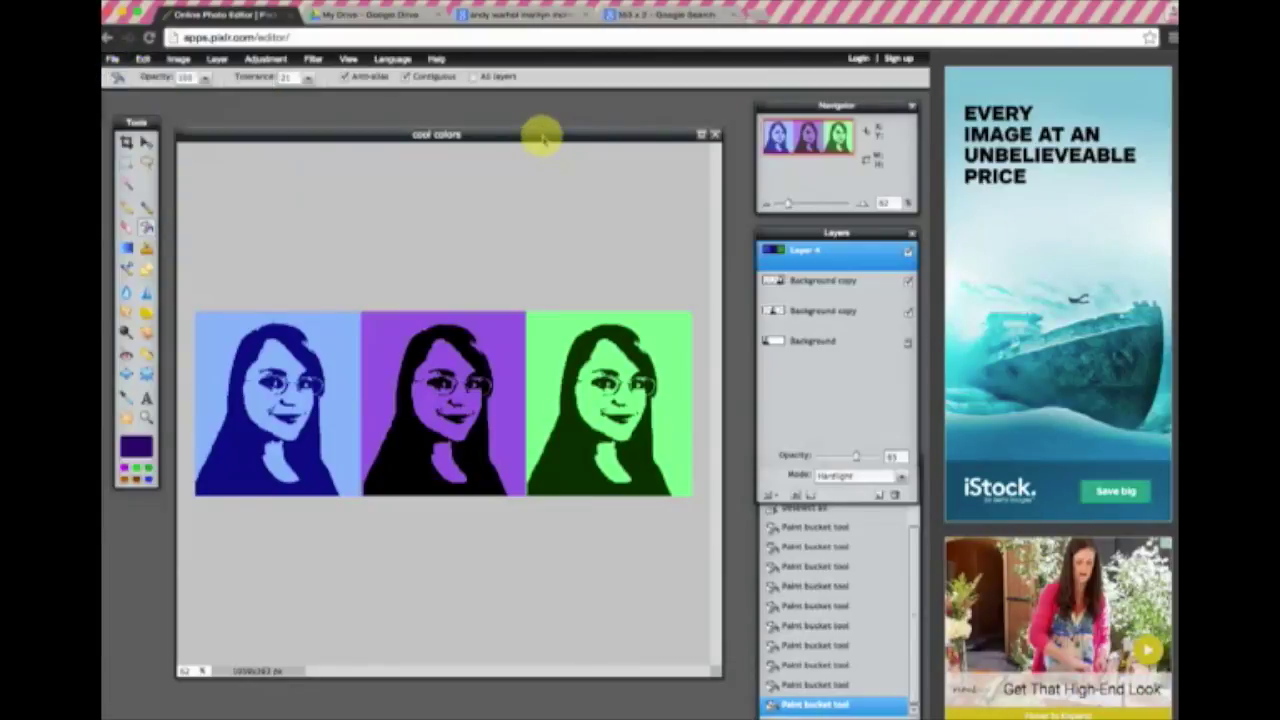